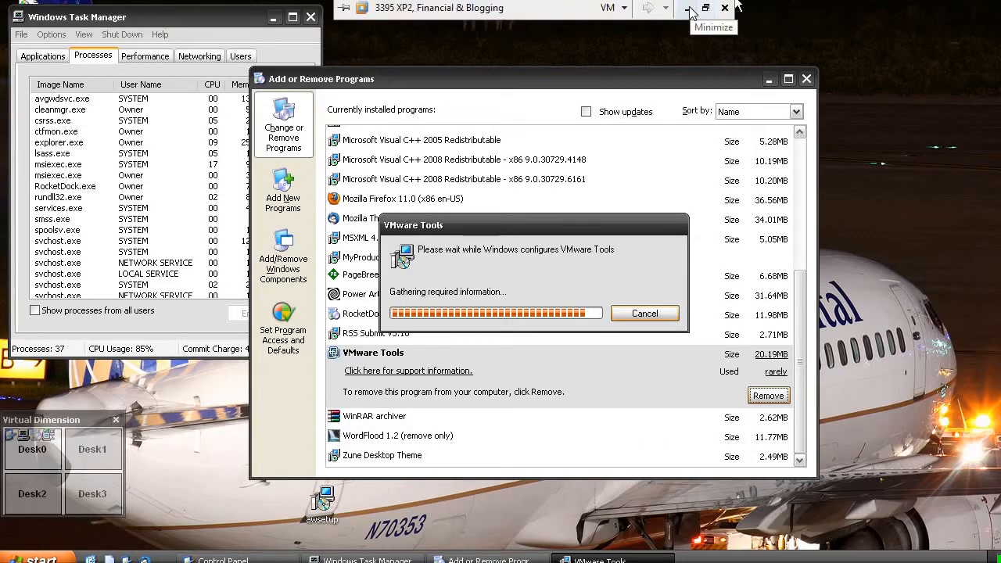
{"action": "left_click", "coordinate": [688, 10]}
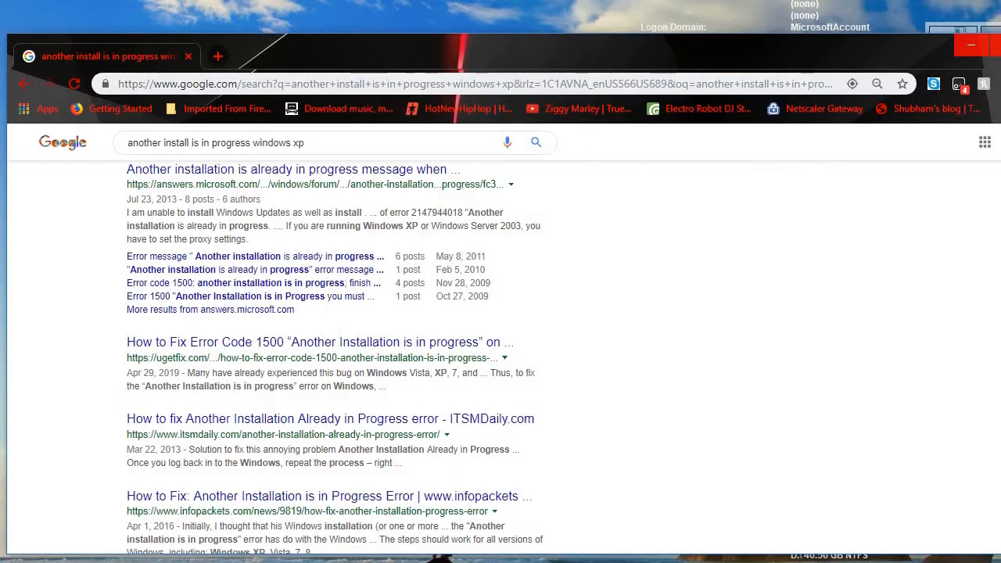
{"action": "left_click", "coordinate": [673, 561]}
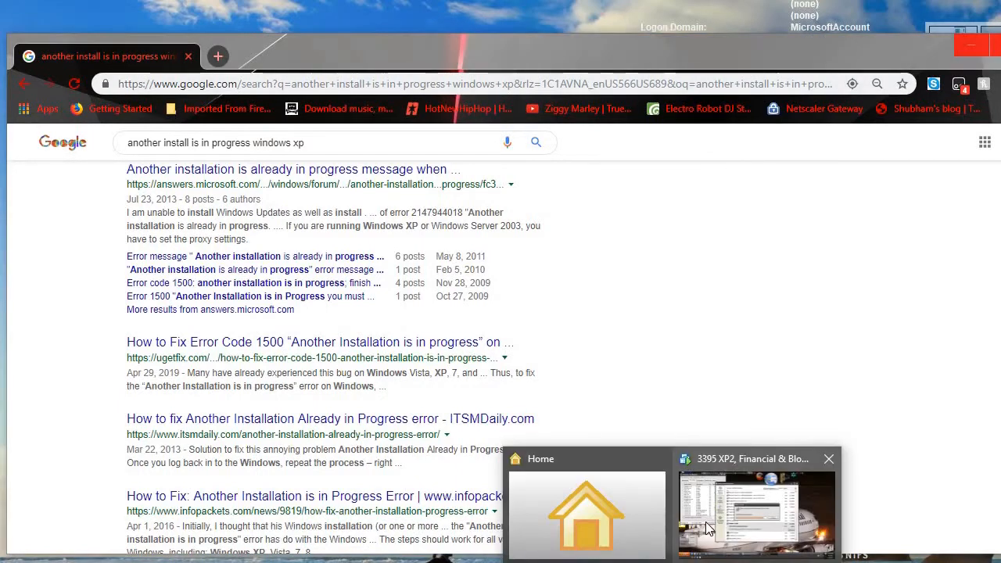
{"action": "left_click", "coordinate": [706, 520]}
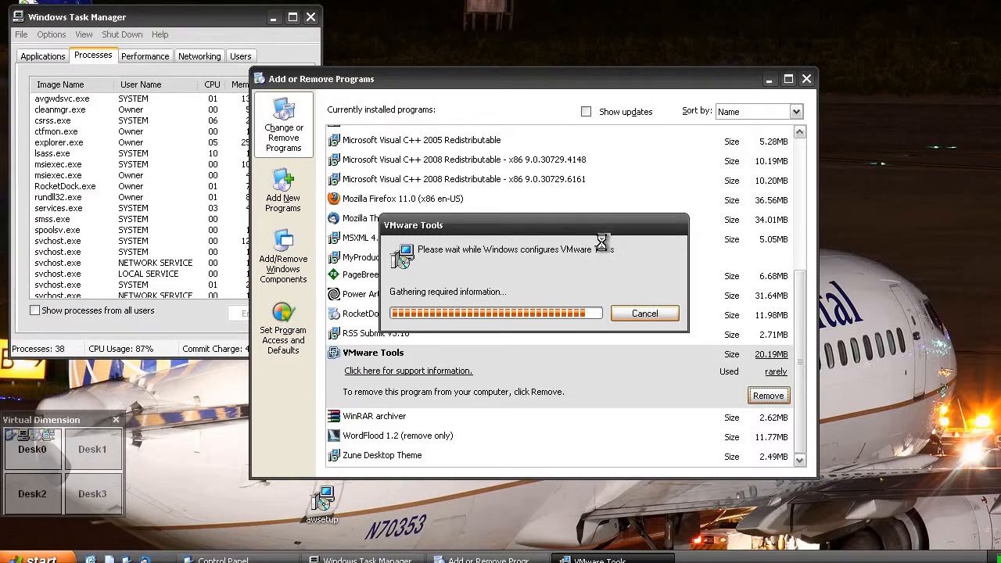
{"action": "mouse_move", "coordinate": [634, 10]}
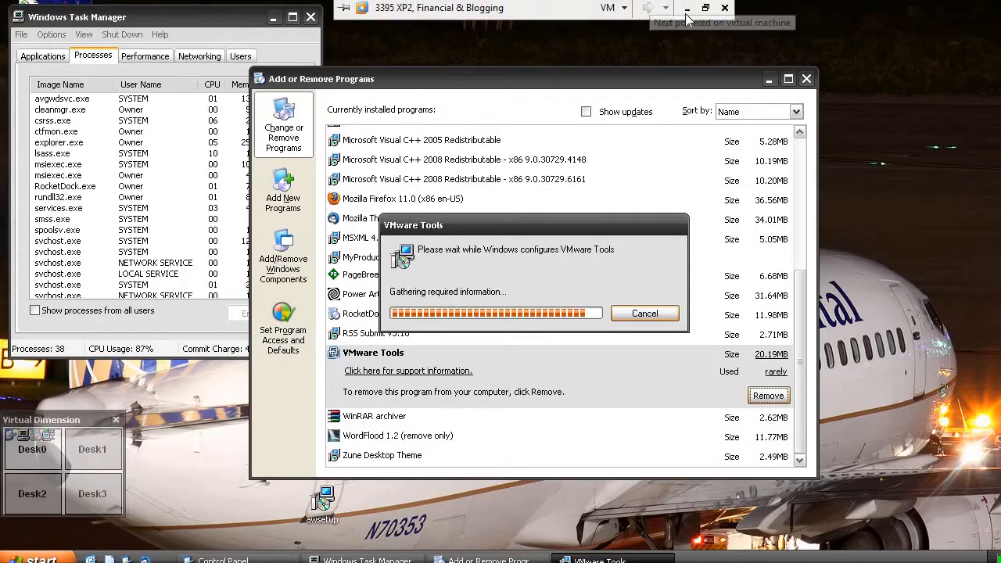
{"action": "left_click", "coordinate": [688, 9]}
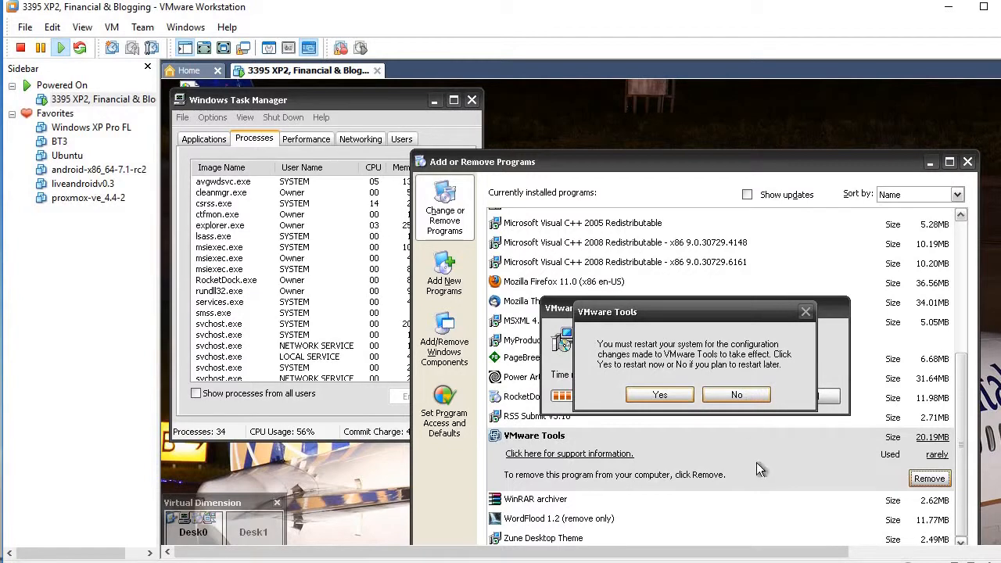
Decline the immediate restart after the VMware Tools removal and close the Add or Remove Programs and Task Manager windows.
{"action": "left_click", "coordinate": [736, 394]}
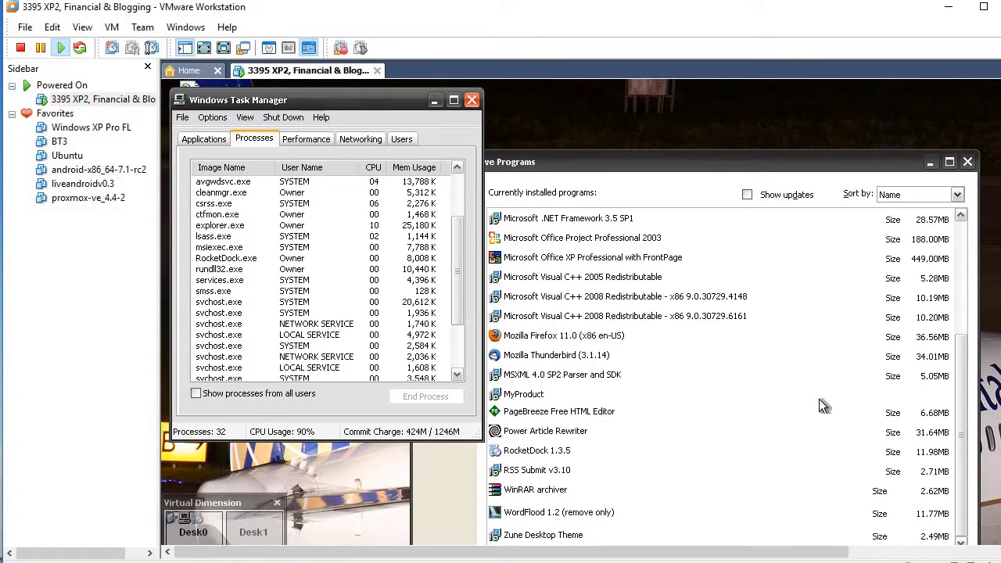
{"action": "left_click", "coordinate": [967, 162]}
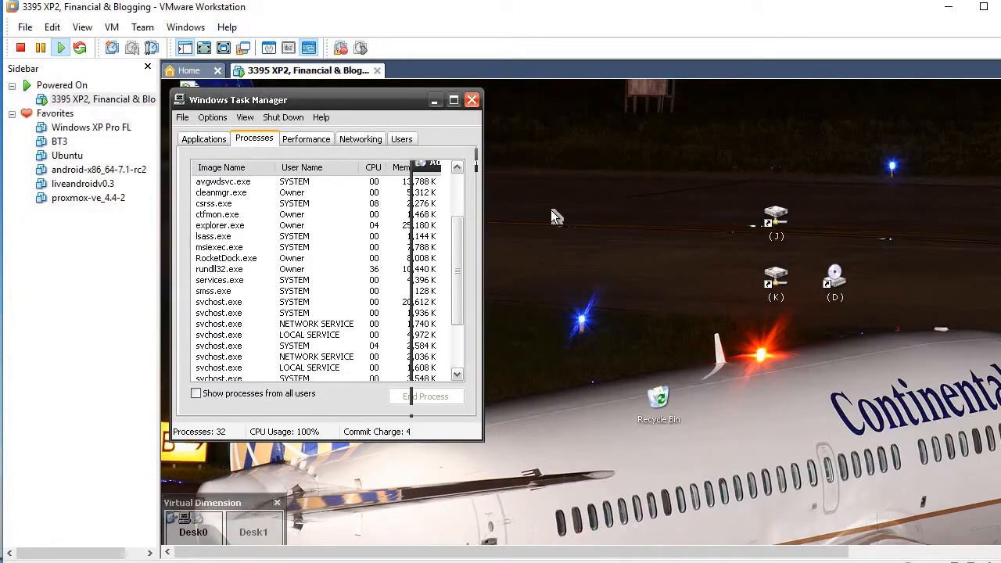
{"action": "left_click", "coordinate": [472, 100]}
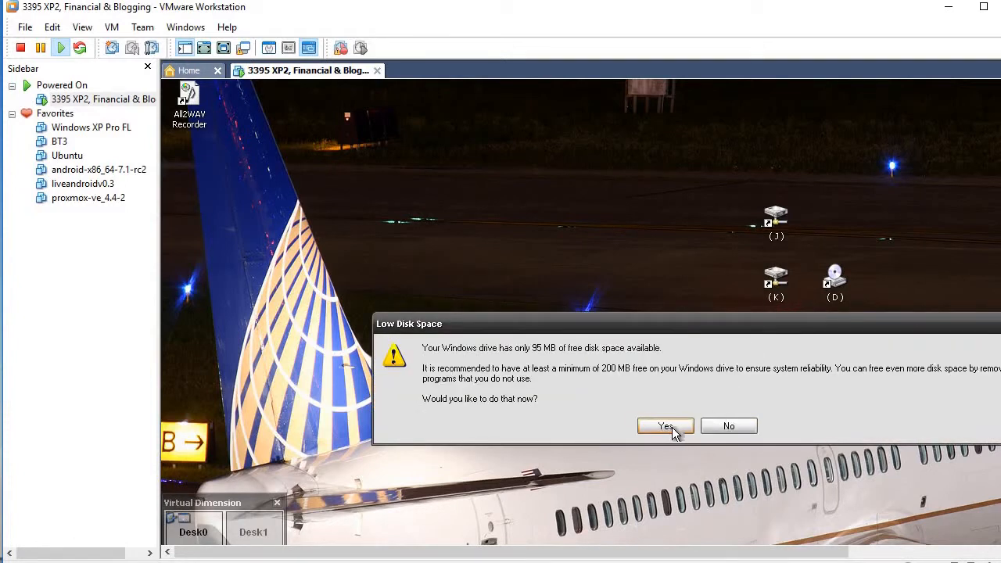
Dismiss the low disk space warning in the XP virtual machine without removing any programs.
{"action": "left_click", "coordinate": [665, 426]}
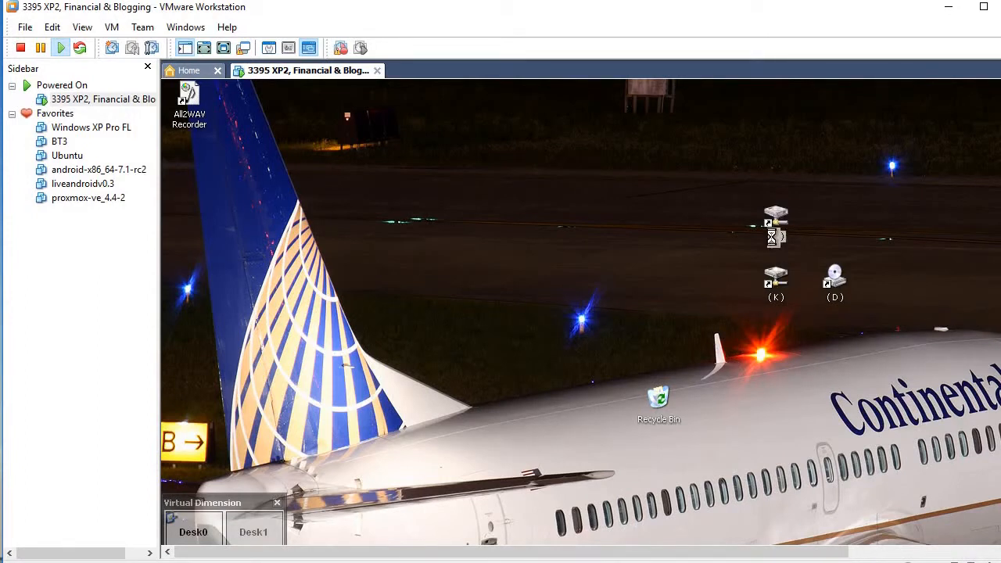
{"action": "left_click", "coordinate": [737, 337]}
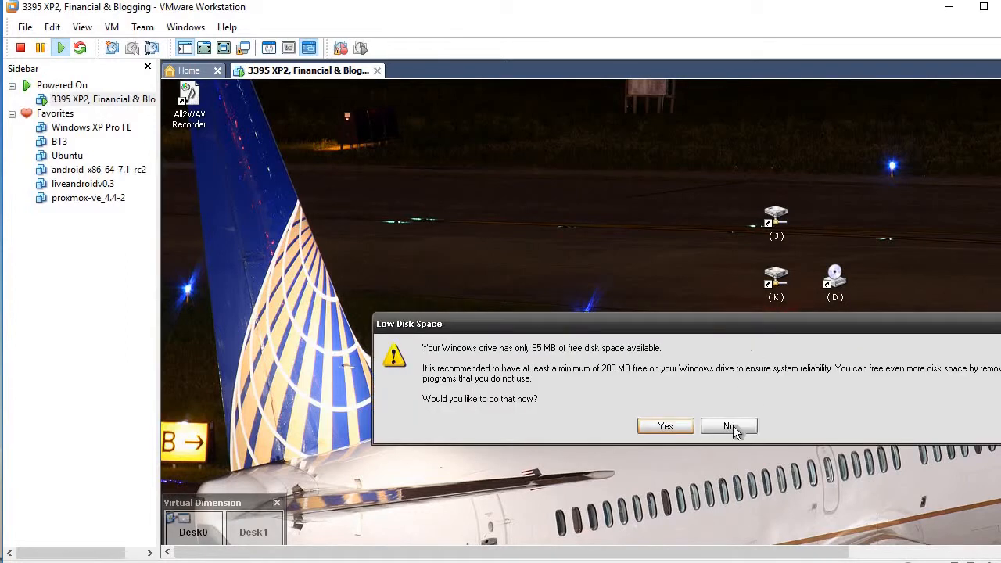
{"action": "left_click", "coordinate": [733, 428]}
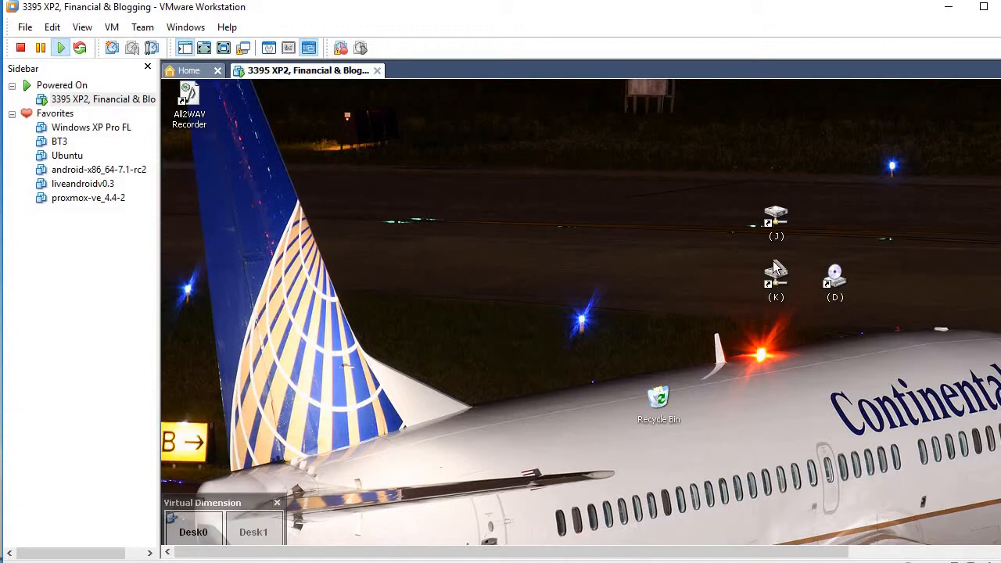
Open the VM folder on drive J and bring up the available actions for the Mergeide archive.
{"action": "left_click", "coordinate": [776, 235]}
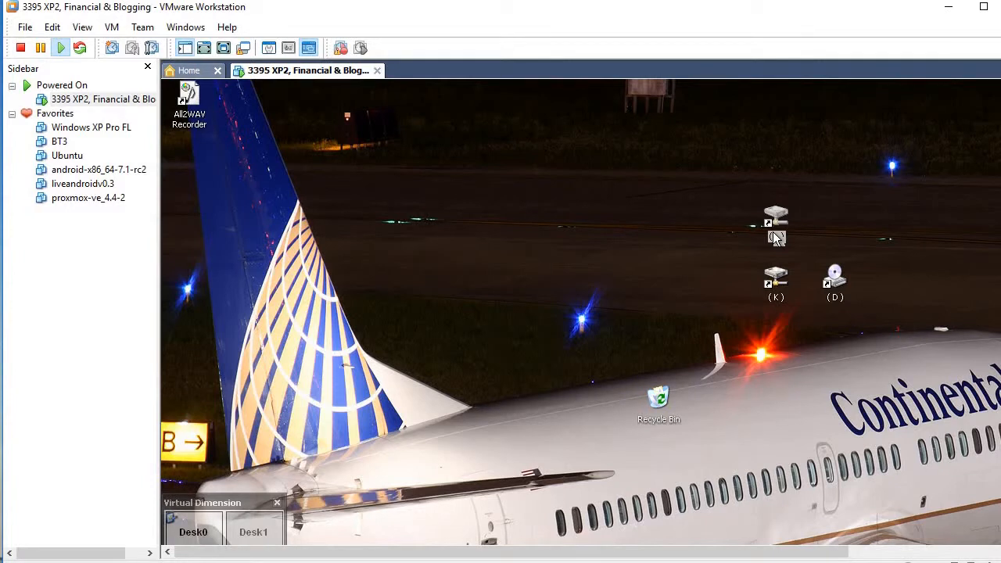
{"action": "double_click", "coordinate": [776, 236]}
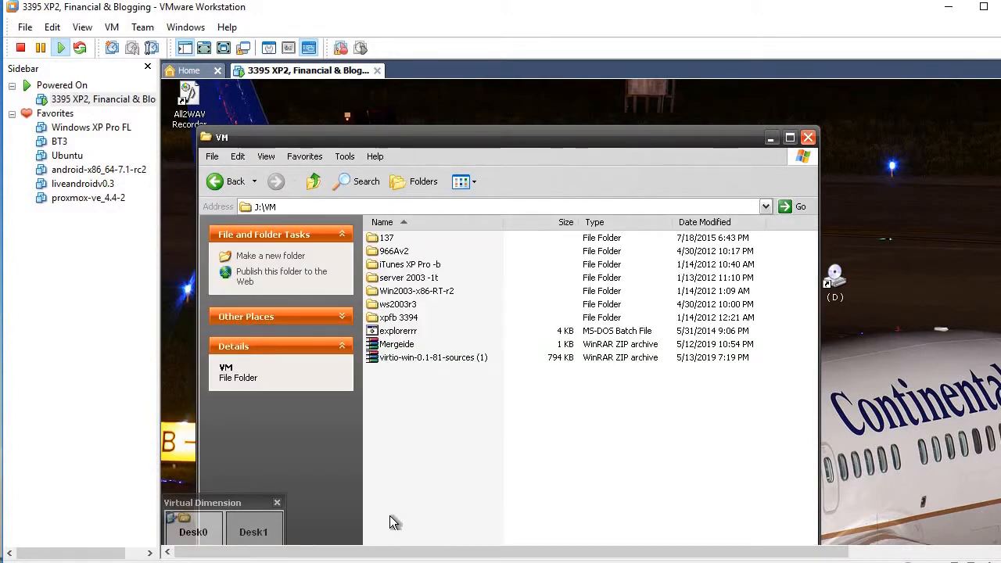
{"action": "left_click", "coordinate": [401, 346]}
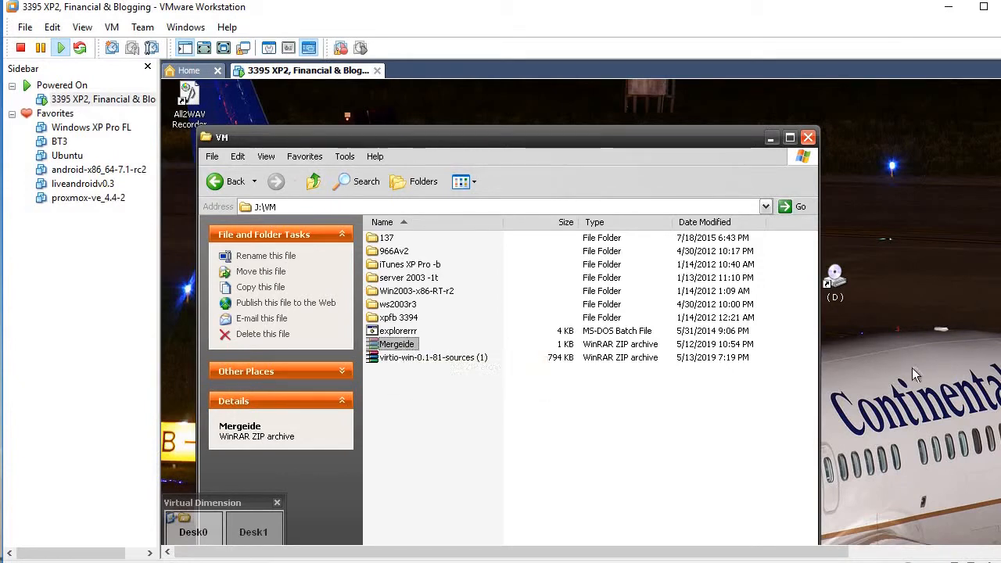
{"action": "mouse_move", "coordinate": [909, 369]}
{"action": "left_mouse_down"}
{"action": "mouse_move", "coordinate": [897, 435]}
{"action": "mouse_move", "coordinate": [926, 258]}
{"action": "mouse_move", "coordinate": [892, 298]}
{"action": "mouse_move", "coordinate": [910, 388]}
{"action": "mouse_move", "coordinate": [903, 345]}
{"action": "mouse_move", "coordinate": [896, 352]}
{"action": "mouse_move", "coordinate": [914, 364]}
{"action": "left_mouse_up"}
{"action": "right_click", "coordinate": [402, 345]}
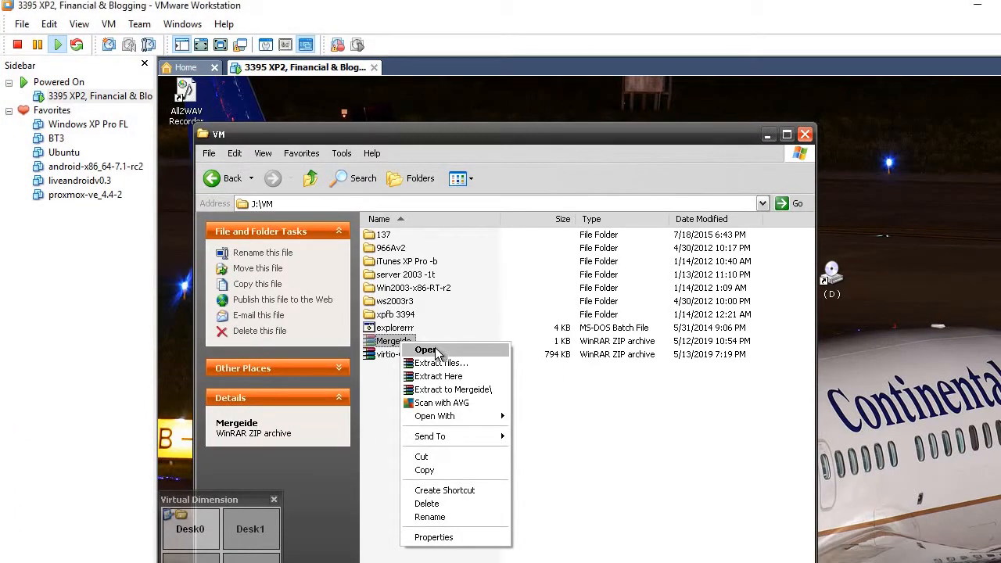
{"action": "left_click", "coordinate": [598, 416]}
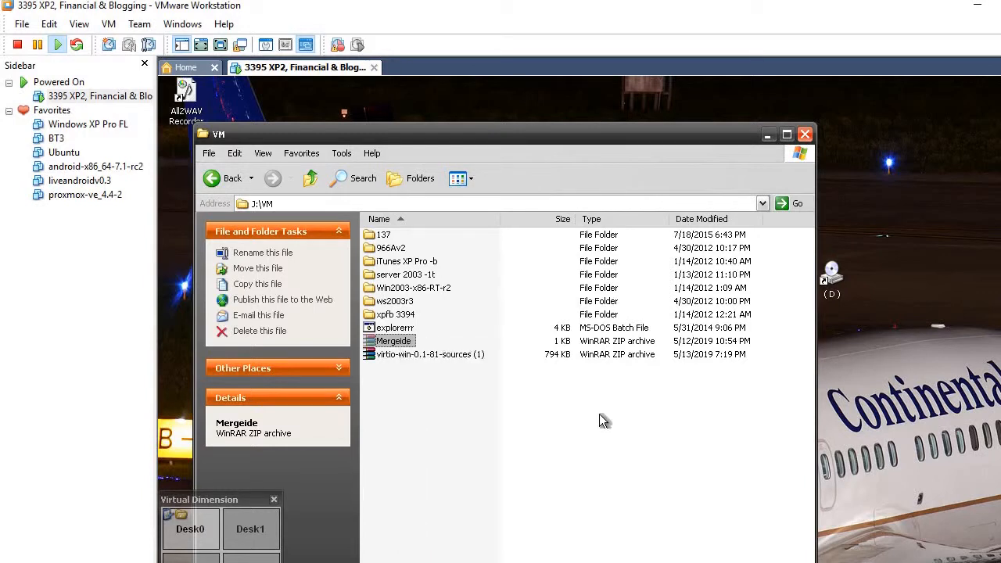
{"action": "right_click", "coordinate": [598, 414]}
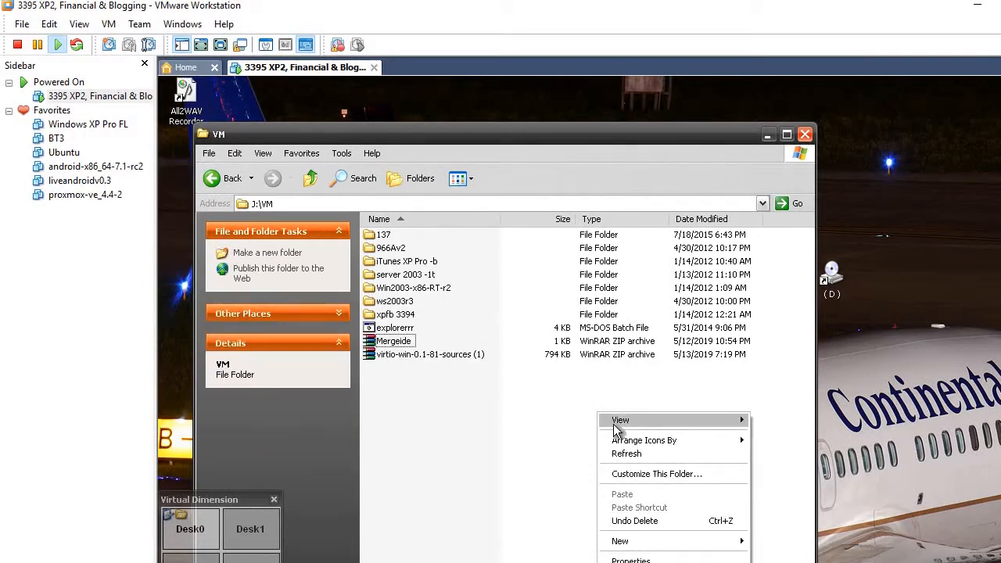
{"action": "mouse_move", "coordinate": [618, 426]}
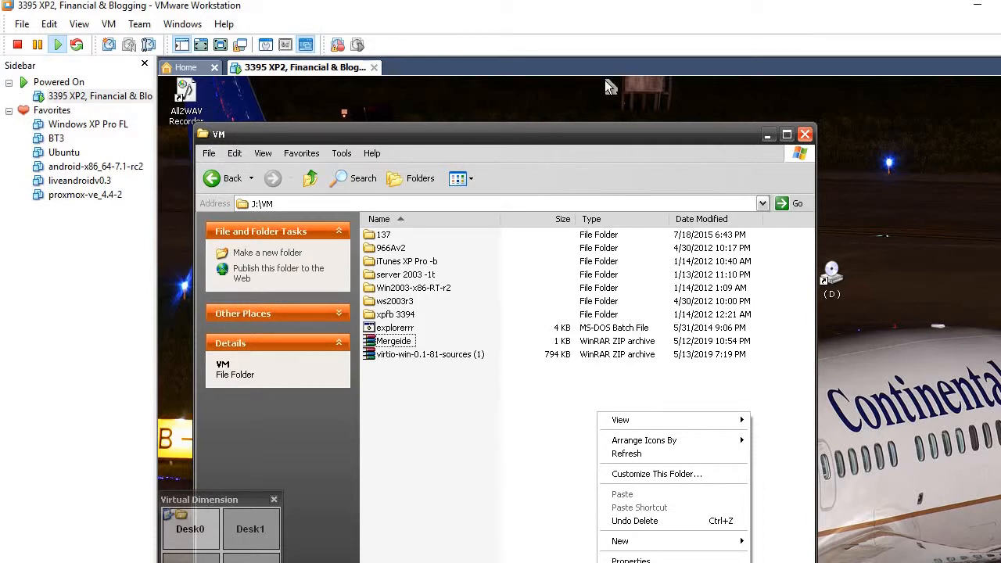
{"action": "mouse_move", "coordinate": [668, 83]}
{"action": "left_click", "coordinate": [470, 457]}
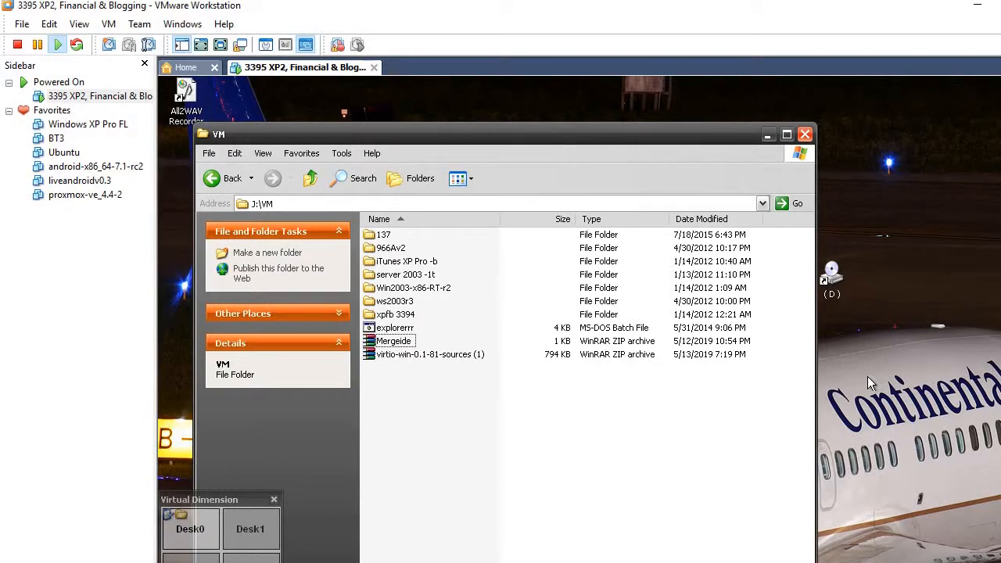
{"action": "right_click", "coordinate": [399, 340]}
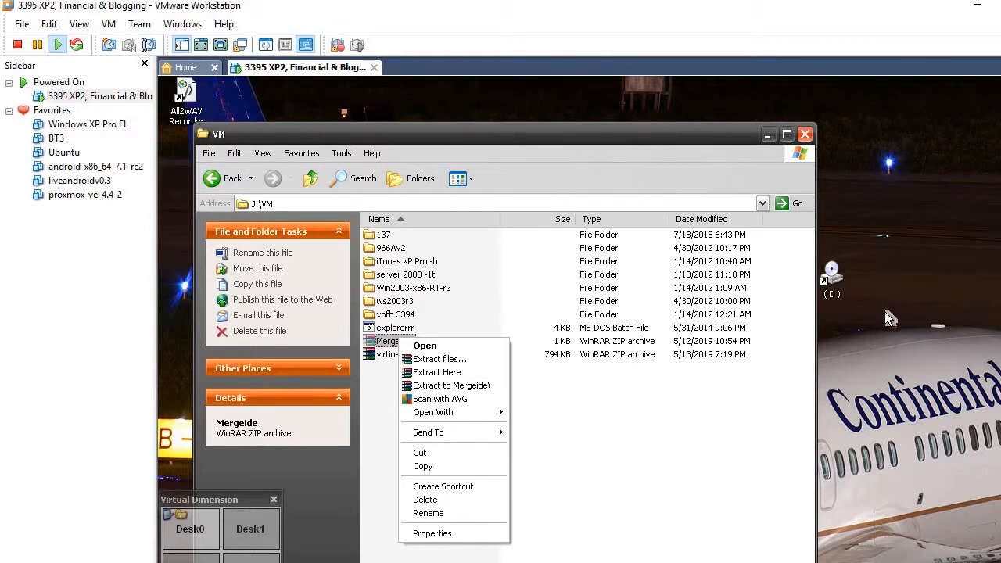
{"action": "mouse_move", "coordinate": [752, 82]}
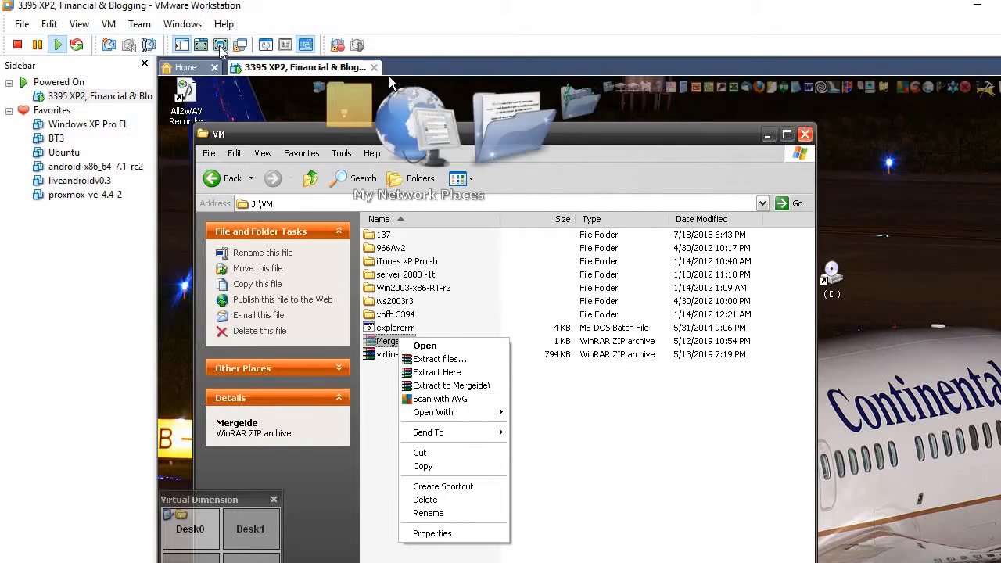
{"action": "left_click", "coordinate": [304, 43]}
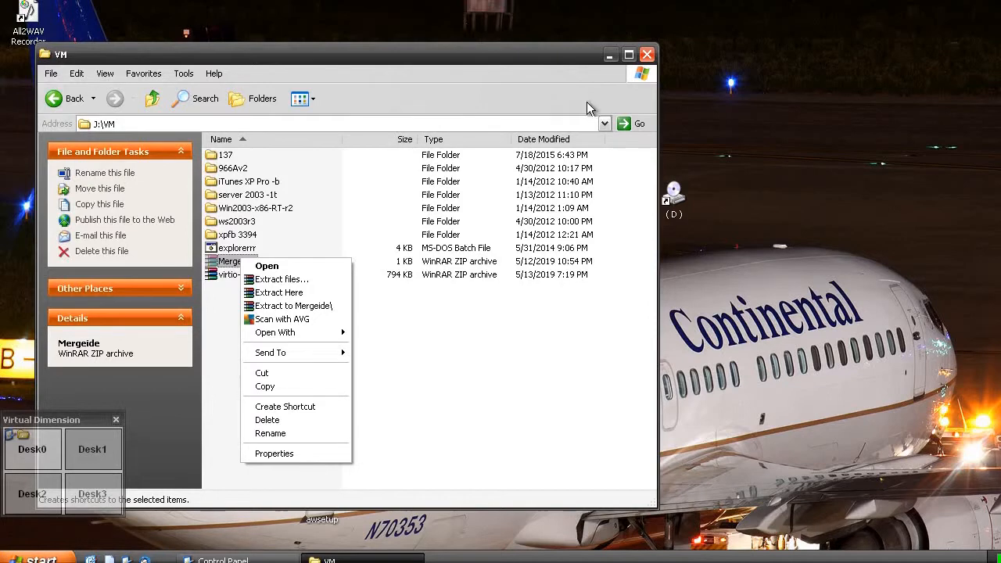
{"action": "mouse_move", "coordinate": [373, 2]}
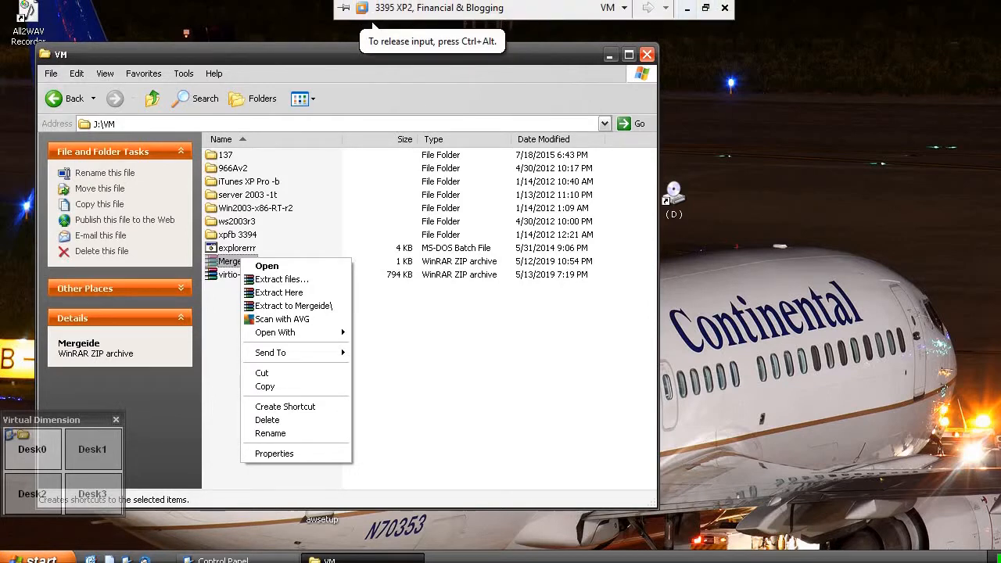
{"action": "mouse_move", "coordinate": [235, 4]}
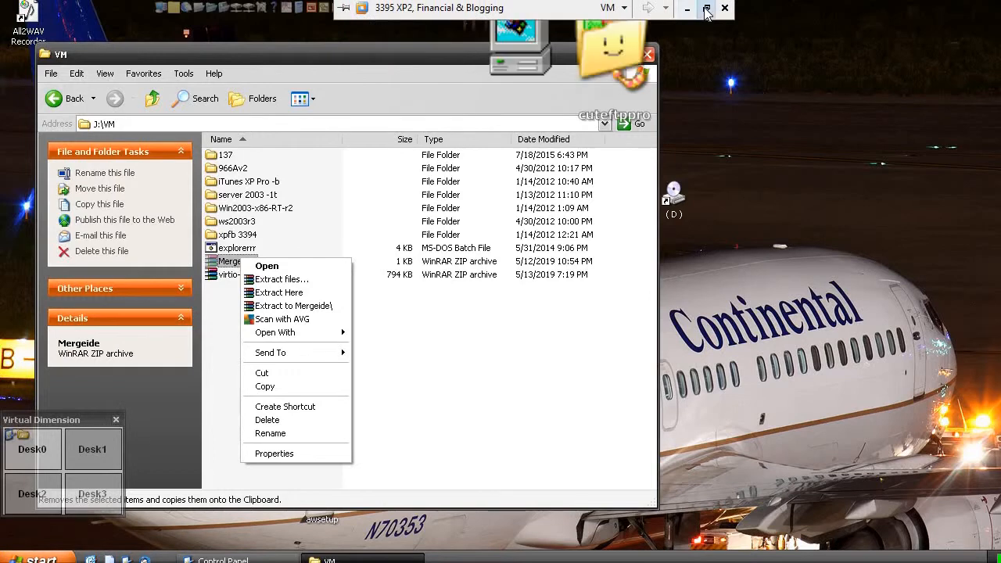
{"action": "left_click", "coordinate": [708, 12]}
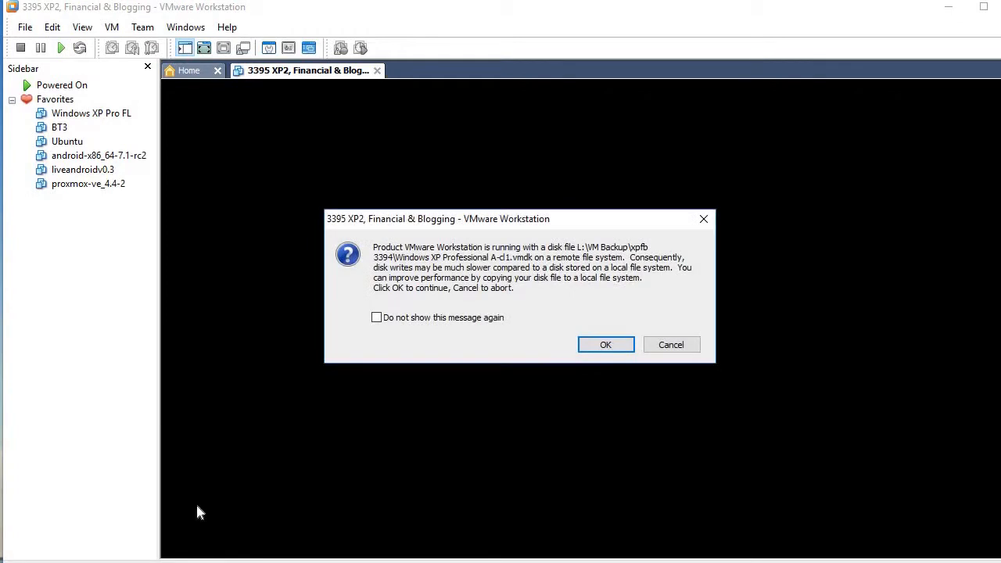
Accept running the virtual machine from a disk file on a remote file system.
{"action": "left_click", "coordinate": [618, 344]}
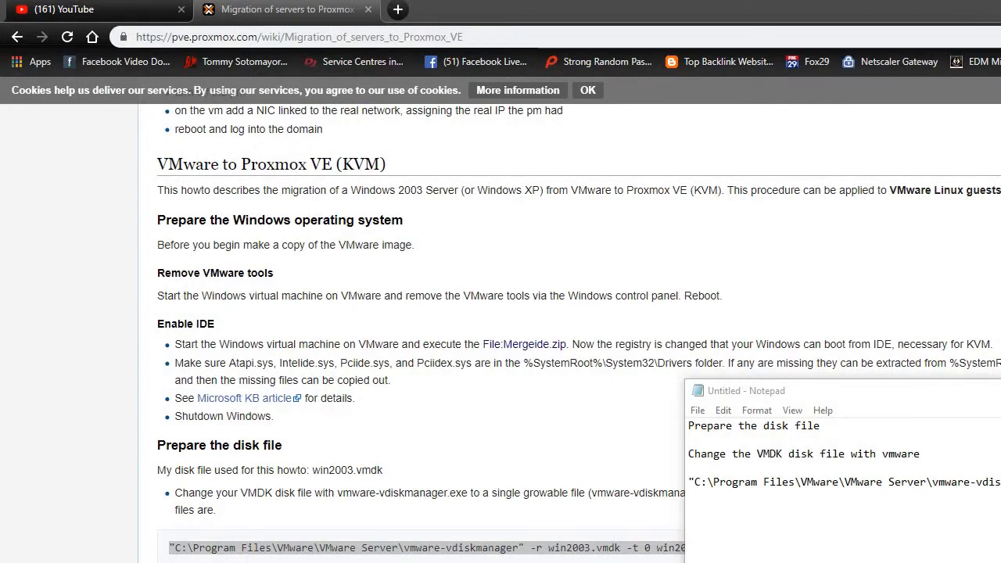
Select the vmware-vdiskmanager command for xpfb3394.vmdk in the Notepad notes and reposition the window so the whole line can be read.
{"action": "left_click_drag", "start_coordinate": [1000, 482], "coordinate": [669, 540]}
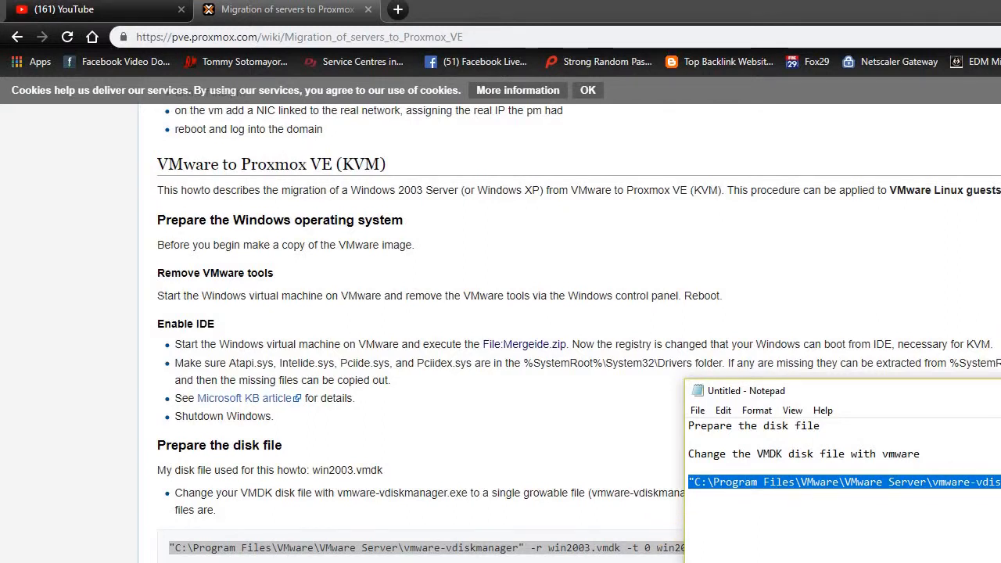
{"action": "left_click_drag", "start_coordinate": [1000, 390], "coordinate": [581, 177]}
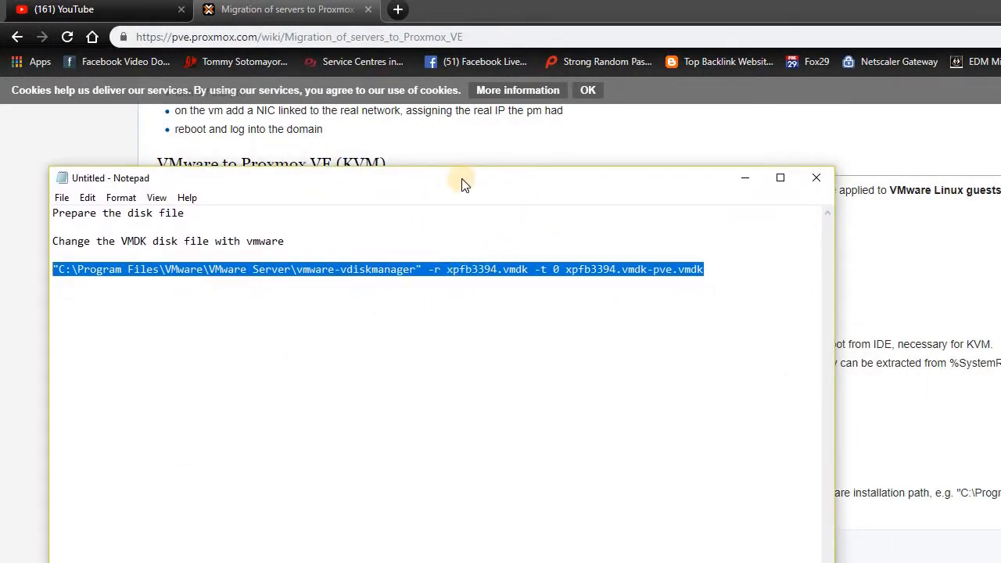
{"action": "left_click_drag", "start_coordinate": [461, 180], "coordinate": [755, 377]}
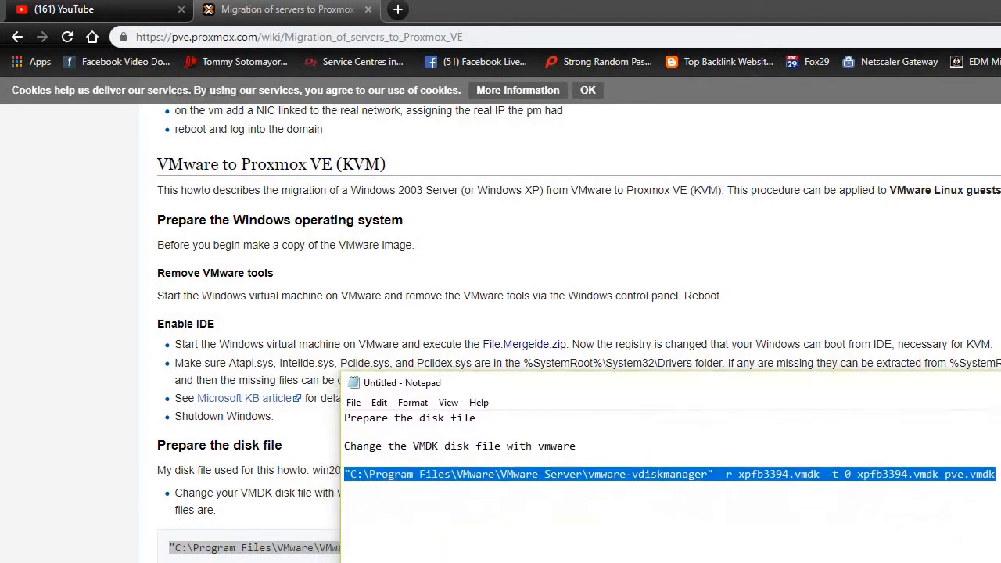
Switch to the remote server's desktop and move the Command Prompt window over the xpfb 3394 folder window.
{"action": "key", "text": "alt+Tab"}
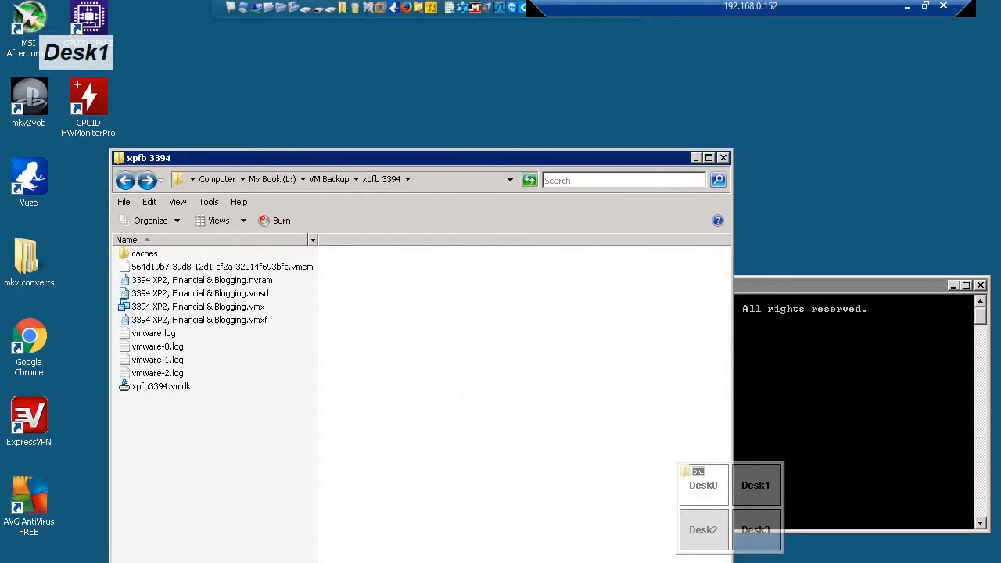
{"action": "left_click", "coordinate": [807, 285]}
{"action": "left_click_drag", "start_coordinate": [807, 284], "coordinate": [483, 276]}
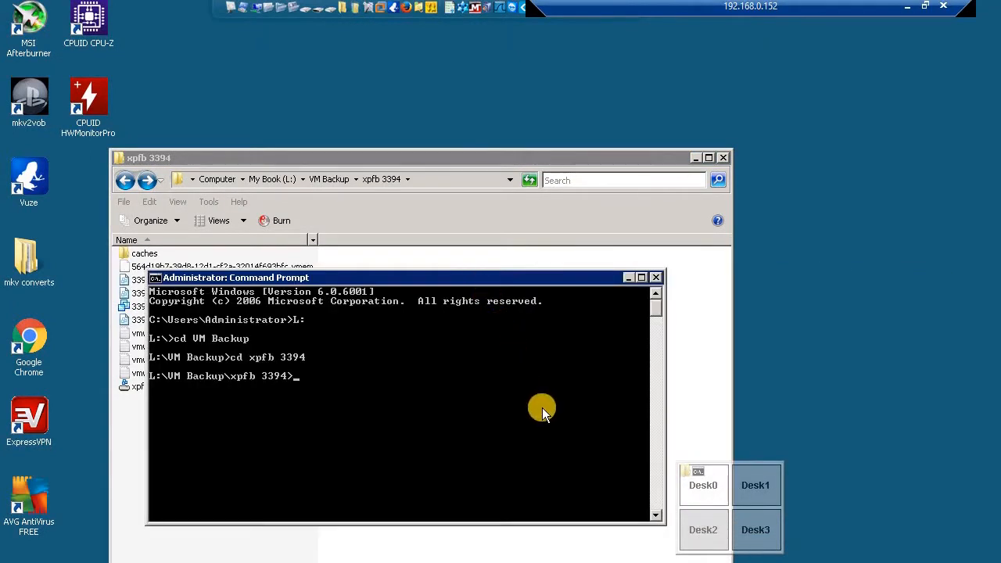
{"action": "left_click", "coordinate": [458, 168]}
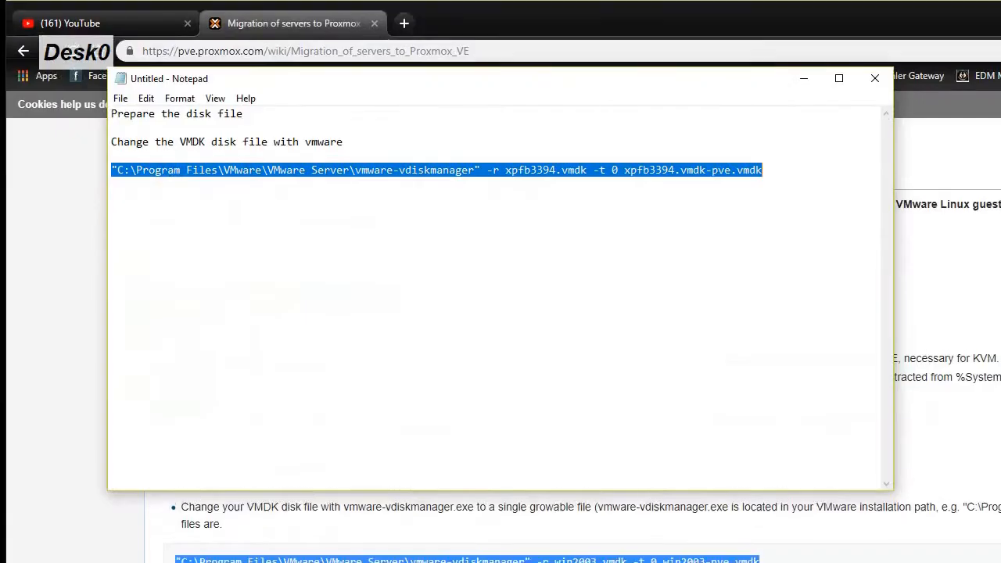
Copy the vmware-vdiskmanager command from the Notepad notes and try to run it in the remote server's Command Prompt.
{"action": "right_click", "coordinate": [211, 176]}
{"action": "left_click", "coordinate": [297, 228]}
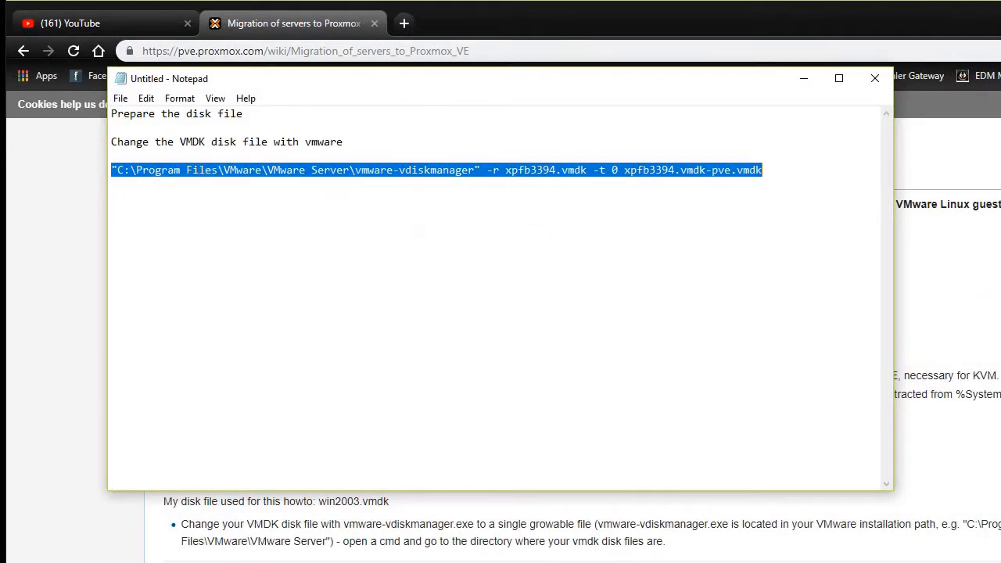
{"action": "key", "text": "ctrl+alt+Left"}
{"action": "key", "text": "ctrl+alt+Up"}
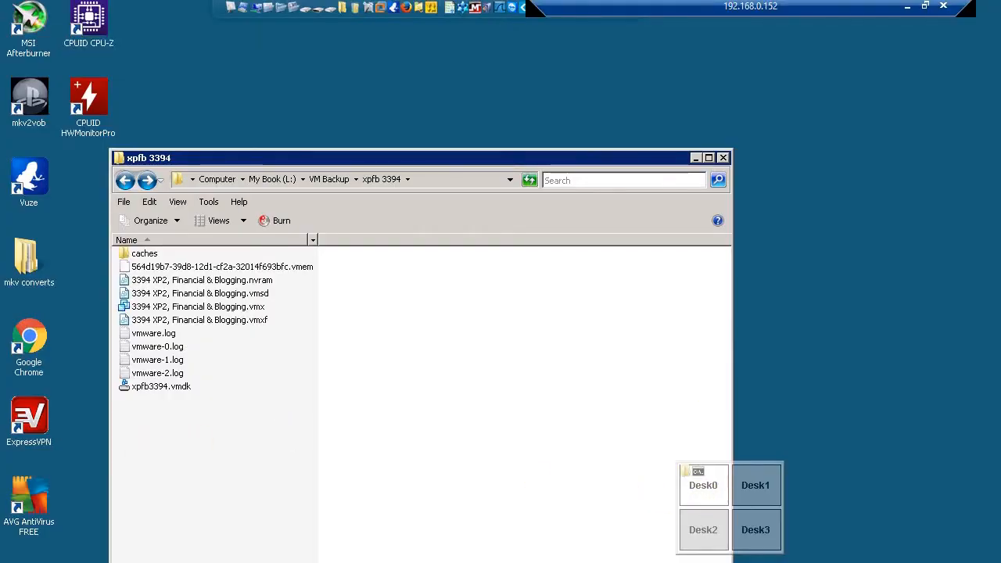
{"action": "key", "text": "alt+Tab"}
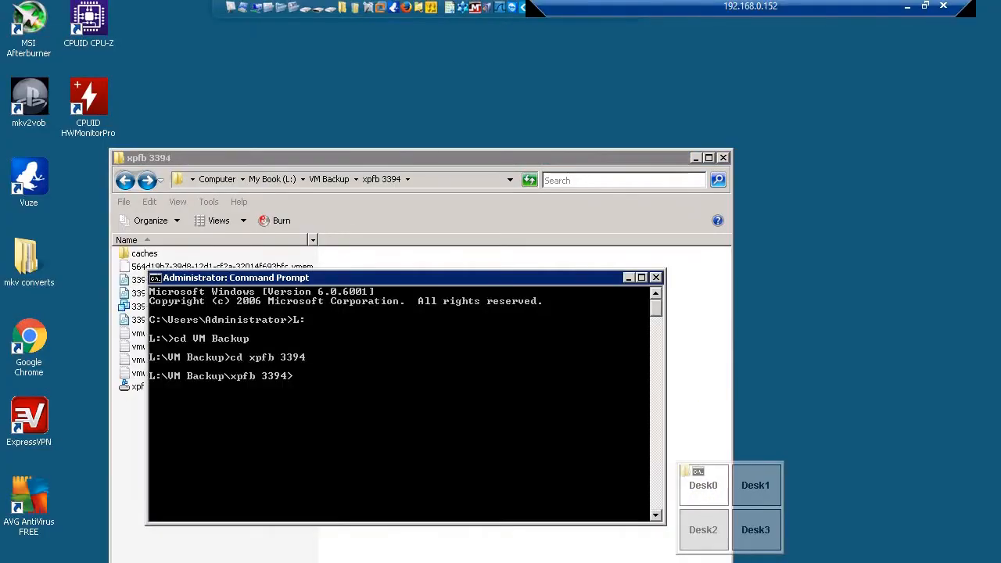
{"action": "right_click", "coordinate": [331, 383]}
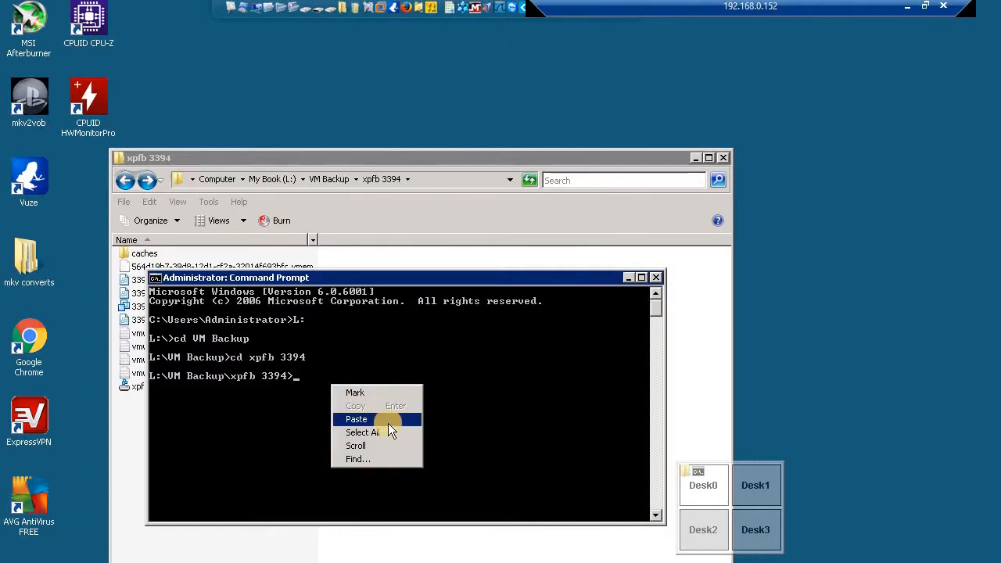
{"action": "left_click", "coordinate": [388, 422]}
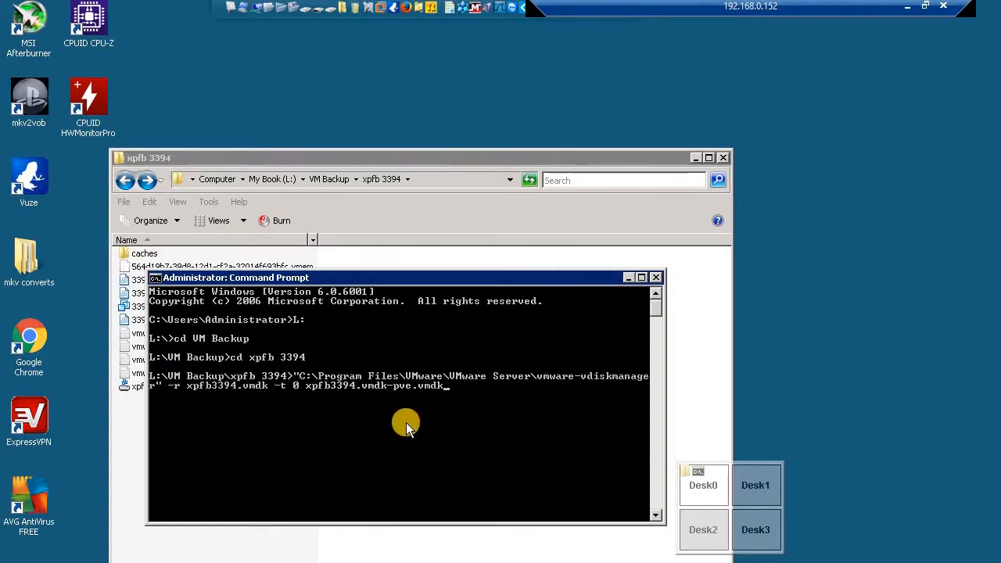
{"action": "key", "text": "Return"}
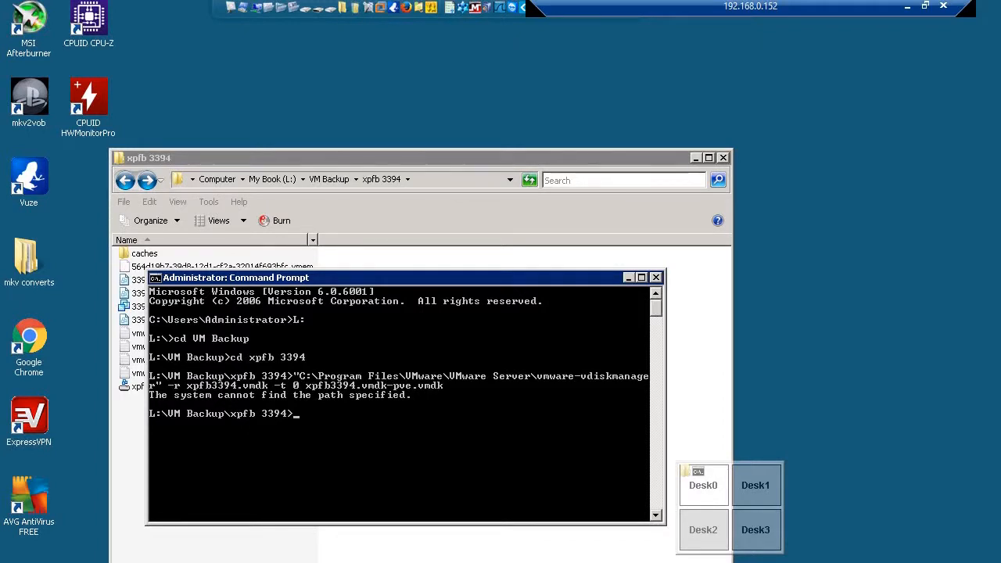
Return to the Notepad notes and enclose xpfb3394.vmdk and xpfb3394.vmdk-pve.vmdk in double quotes within the command.
{"action": "key", "text": "ctrl+alt+Left"}
{"action": "key", "text": "ctrl+alt+Down"}
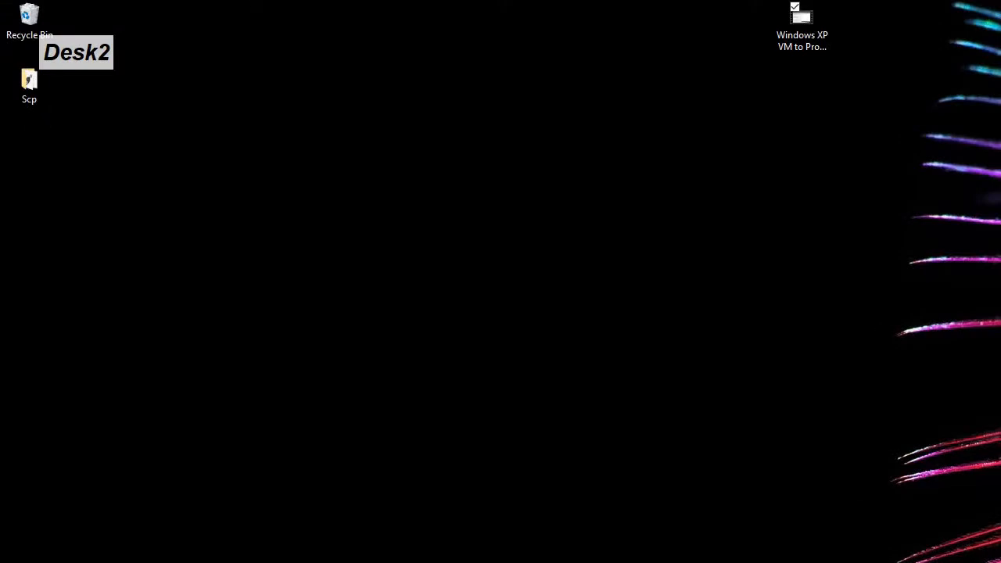
{"action": "key", "text": "ctrl+alt+Up"}
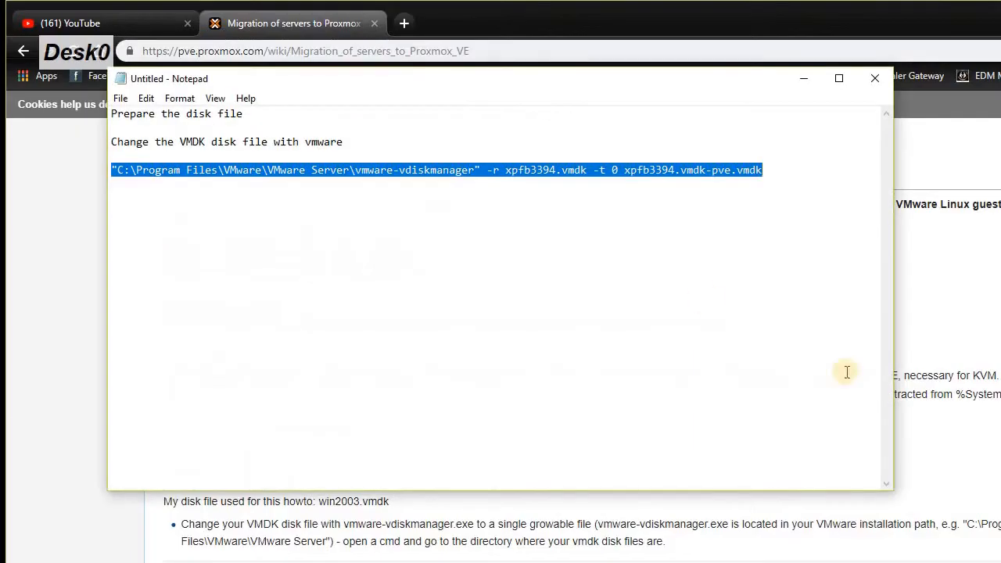
{"action": "left_click", "coordinate": [500, 171]}
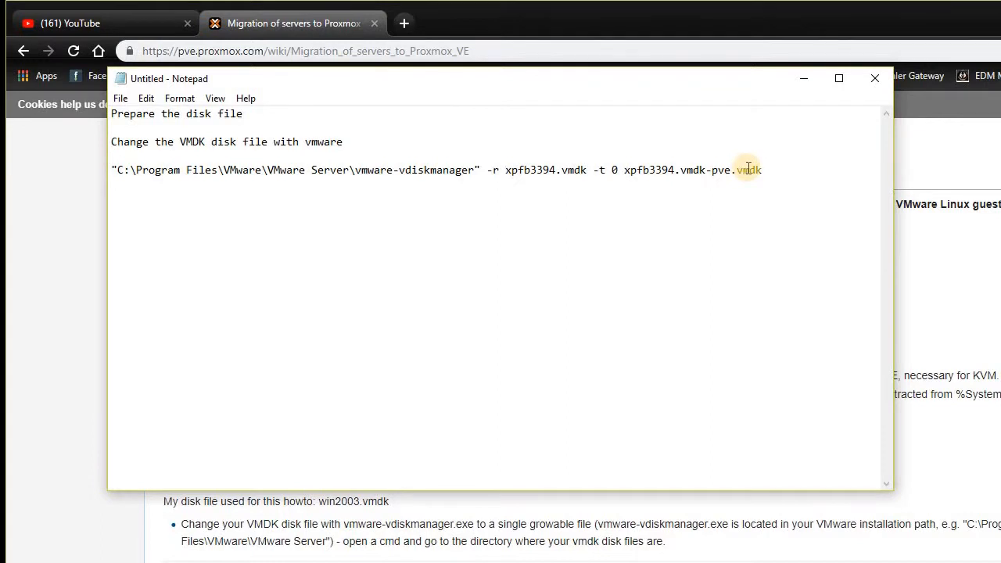
{"action": "type", "text": "\" -r "}
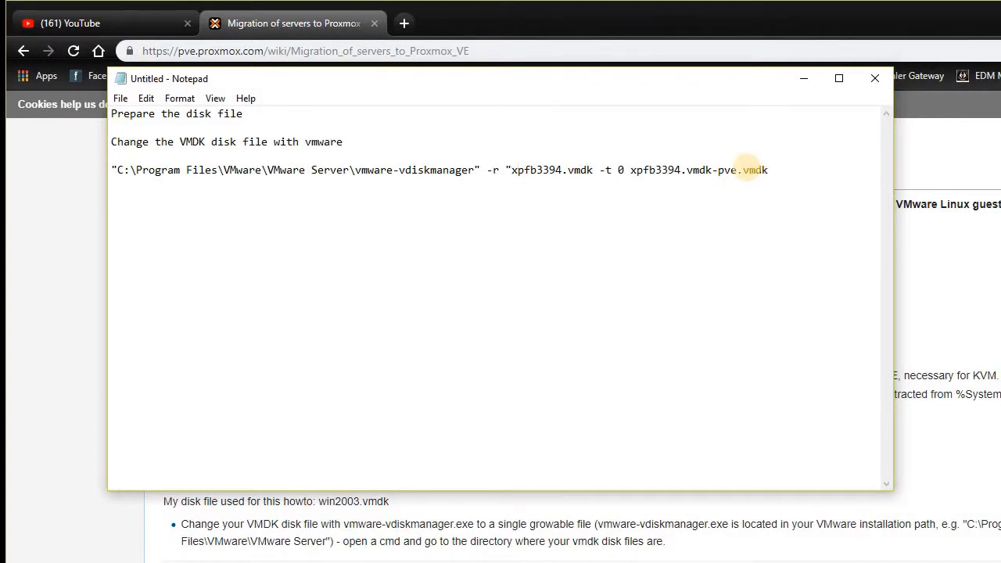
{"action": "type", "text": "\""}
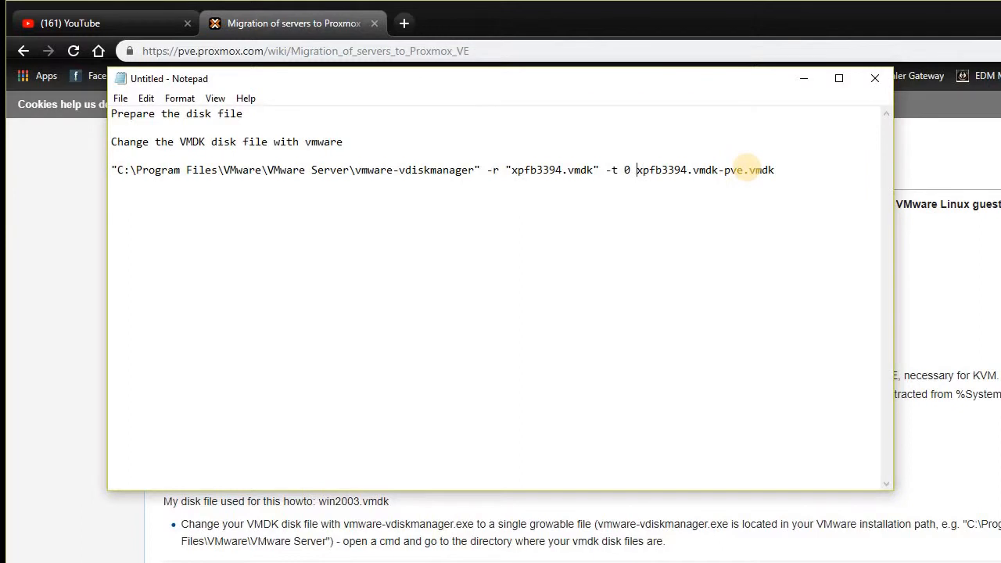
{"action": "type", "text": "\""}
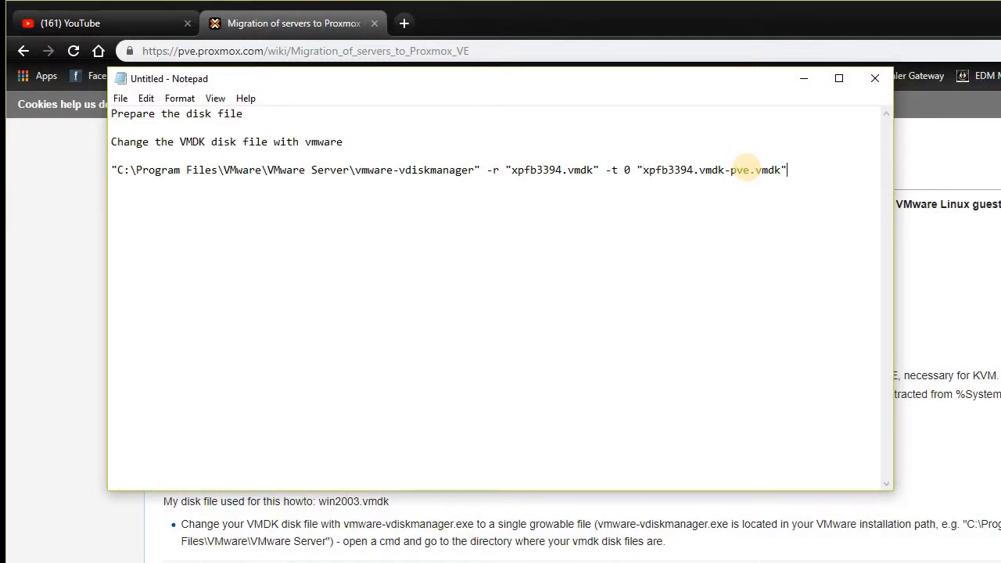
Copy the command with the quoted file names and try to run it in the remote Command Prompt.
{"action": "left_click_drag", "start_coordinate": [787, 169], "coordinate": [693, 169]}
{"action": "left_click_drag", "start_coordinate": [422, 159], "coordinate": [102, 183]}
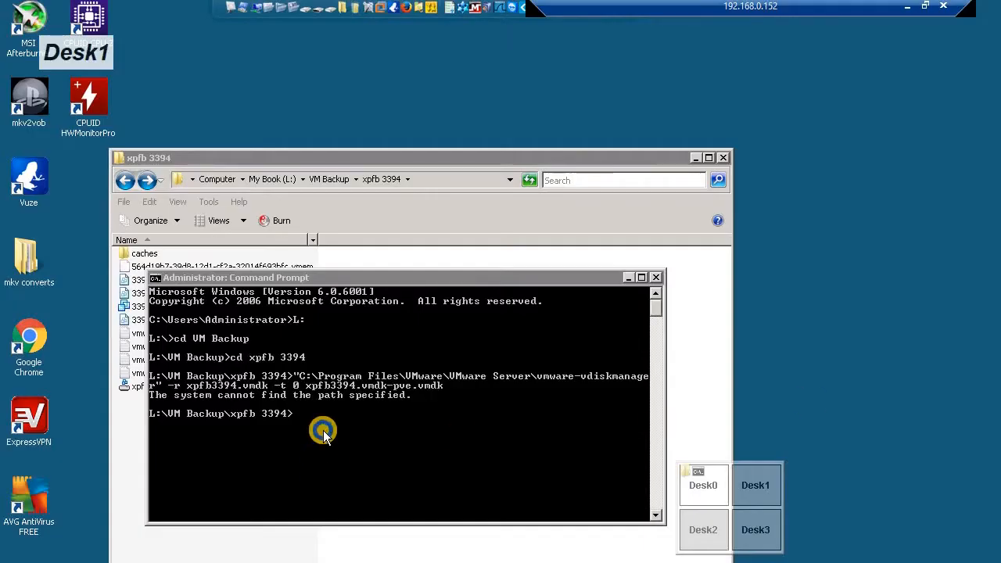
{"action": "left_click", "coordinate": [320, 430]}
{"action": "right_click", "coordinate": [311, 429]}
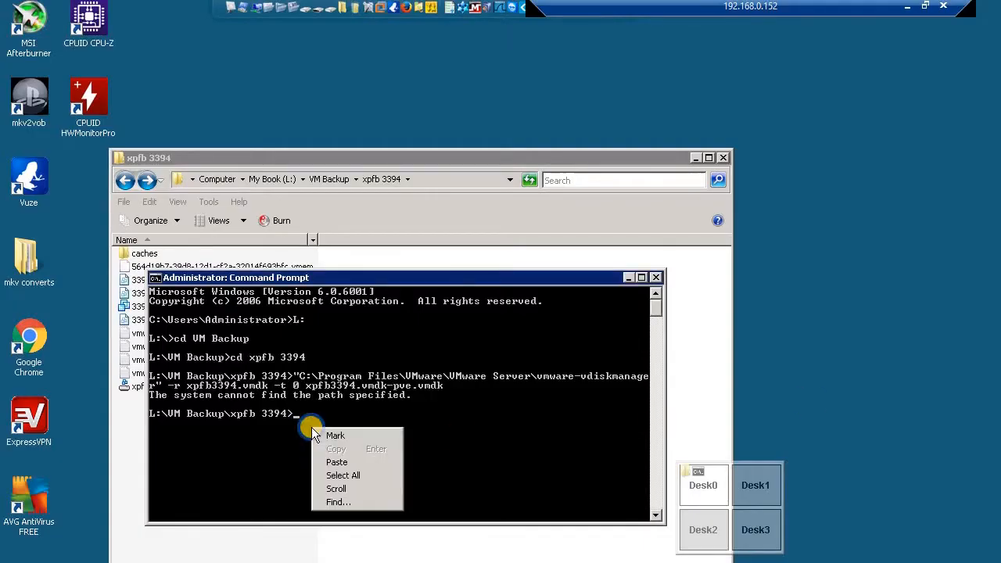
{"action": "left_click", "coordinate": [360, 466]}
{"action": "key", "text": "Return"}
{"action": "key", "text": "Return"}
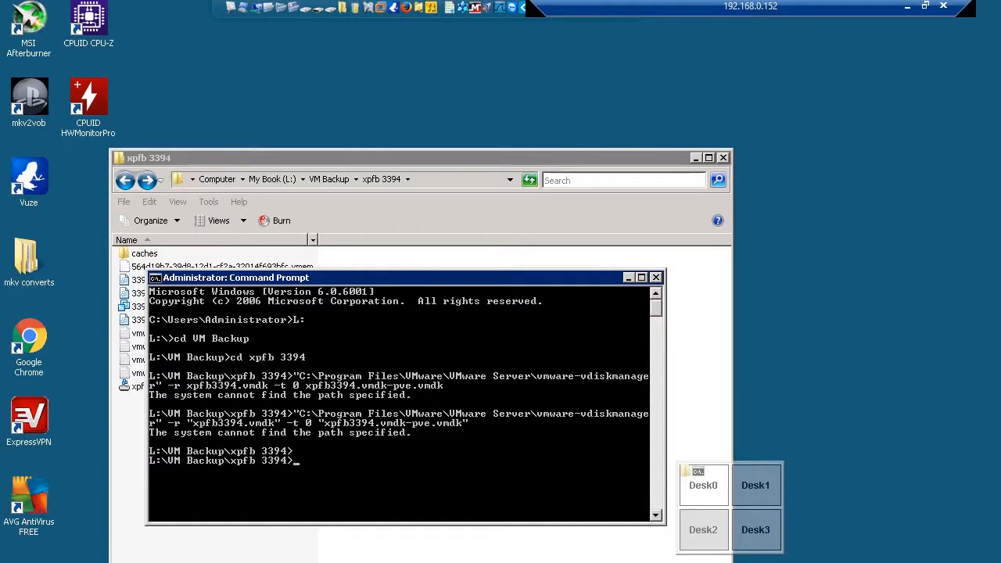
Copy the base name of the xpfb3394.vmdk disk file from the remote xpfb 3394 folder.
{"action": "key", "text": "ctrl+alt+Left"}
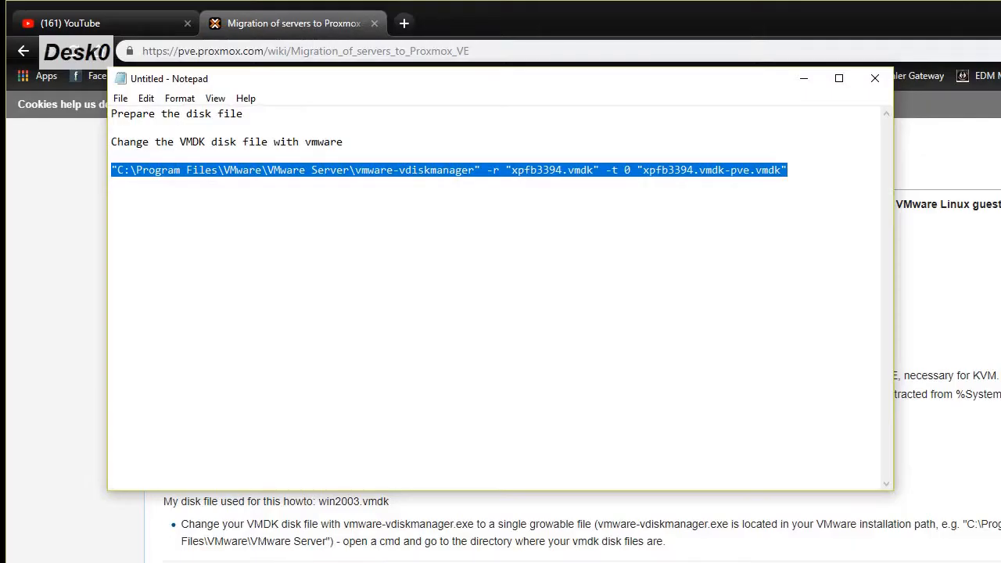
{"action": "key", "text": "ctrl+alt+Left"}
{"action": "key", "text": "ctrl+alt+Left"}
{"action": "key", "text": "ctrl+alt+Left"}
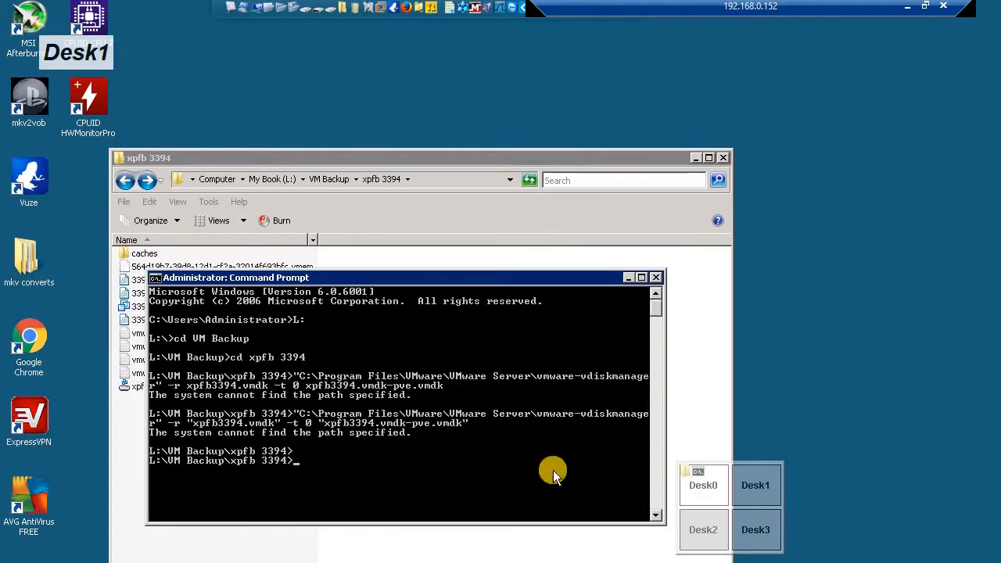
{"action": "left_click", "coordinate": [336, 156]}
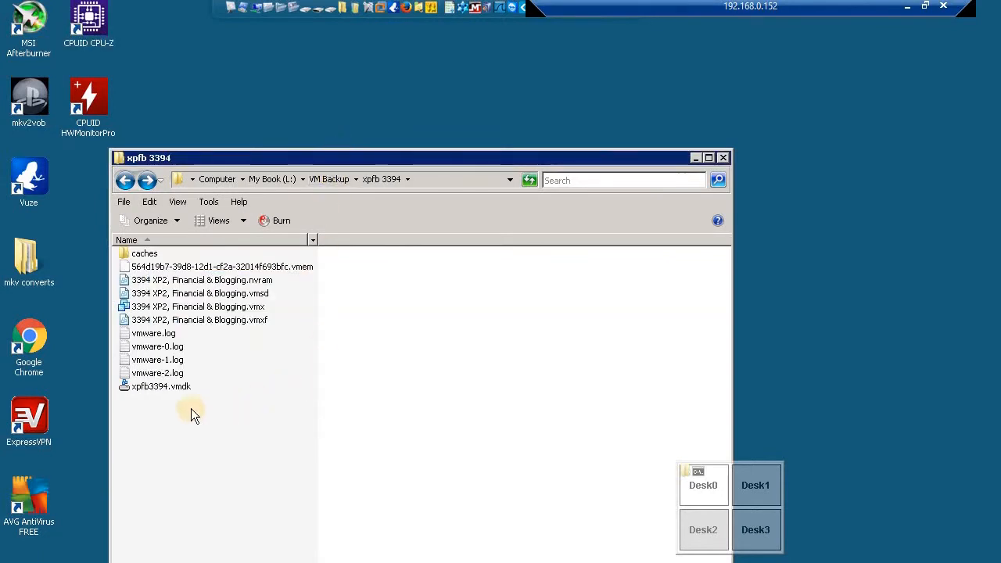
{"action": "right_click", "coordinate": [139, 387]}
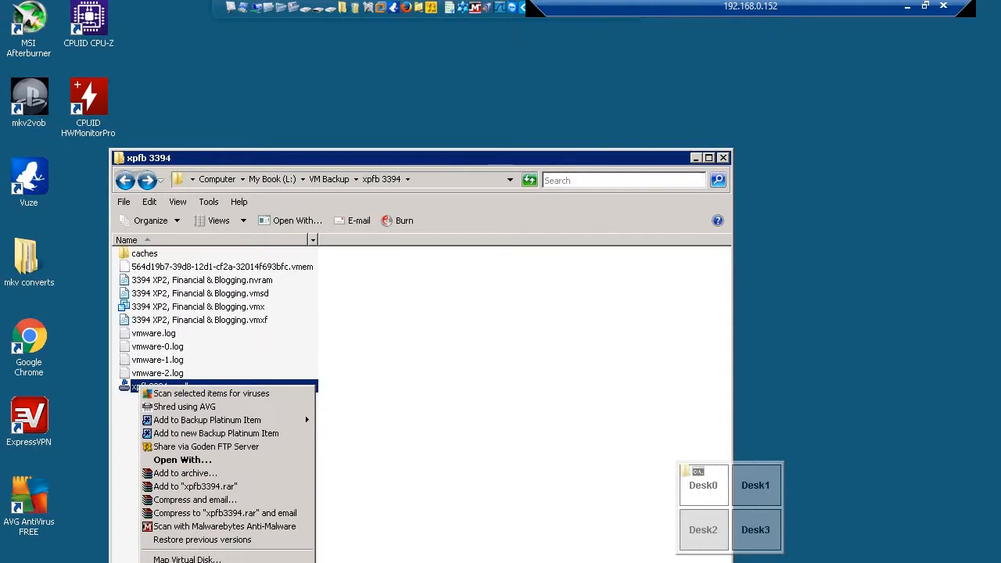
{"action": "key", "text": "m"}
{"action": "key", "text": "ctrl+c"}
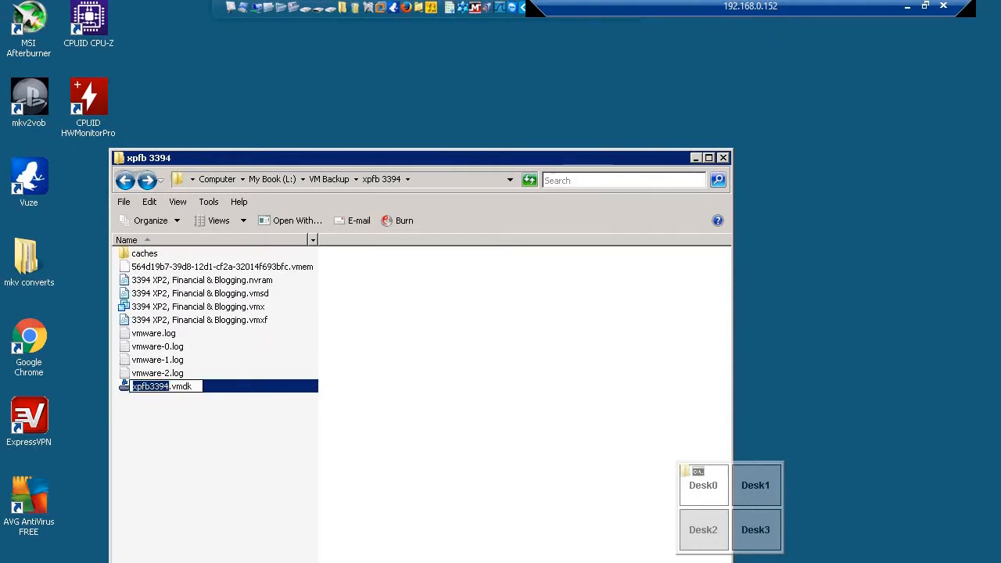
Replace the quoted source name in the Notepad command with xpfb3394.vmdk and remove the quotes around xpfb3394.vmdk-pve.vmdk.
{"action": "key", "text": "alt+Tab"}
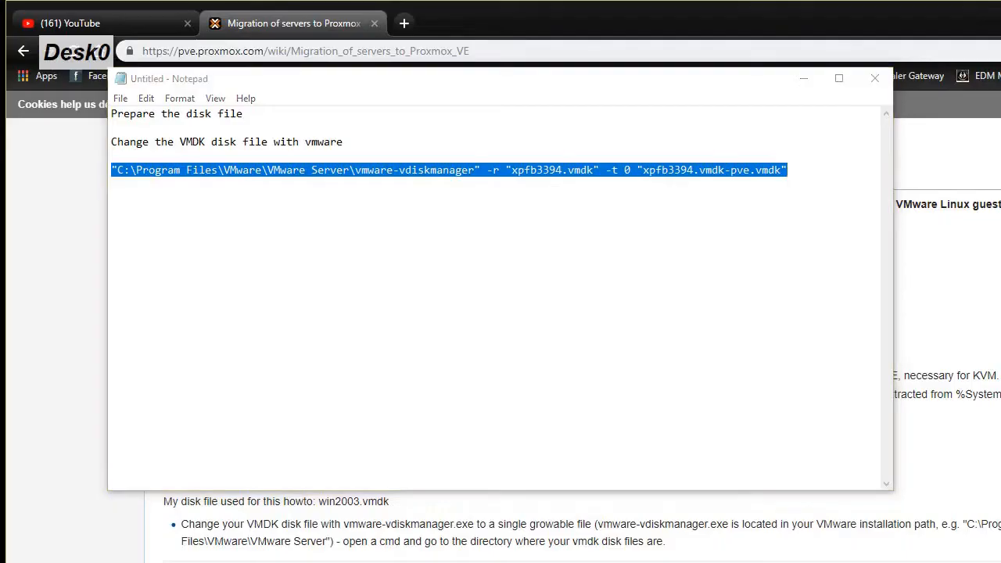
{"action": "left_click", "coordinate": [436, 201]}
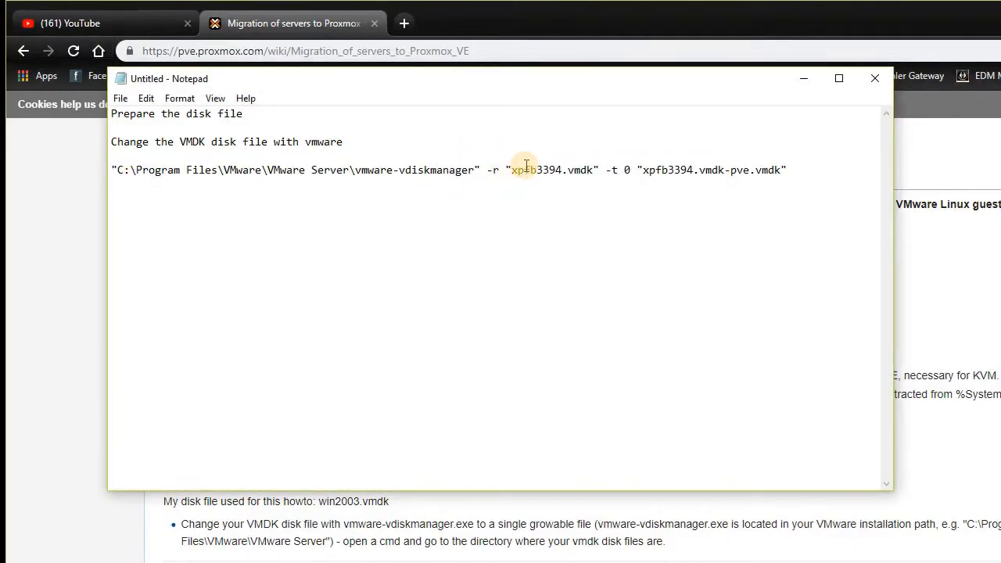
{"action": "left_click_drag", "start_coordinate": [505, 169], "coordinate": [601, 172]}
{"action": "key", "text": "ctrl+v"}
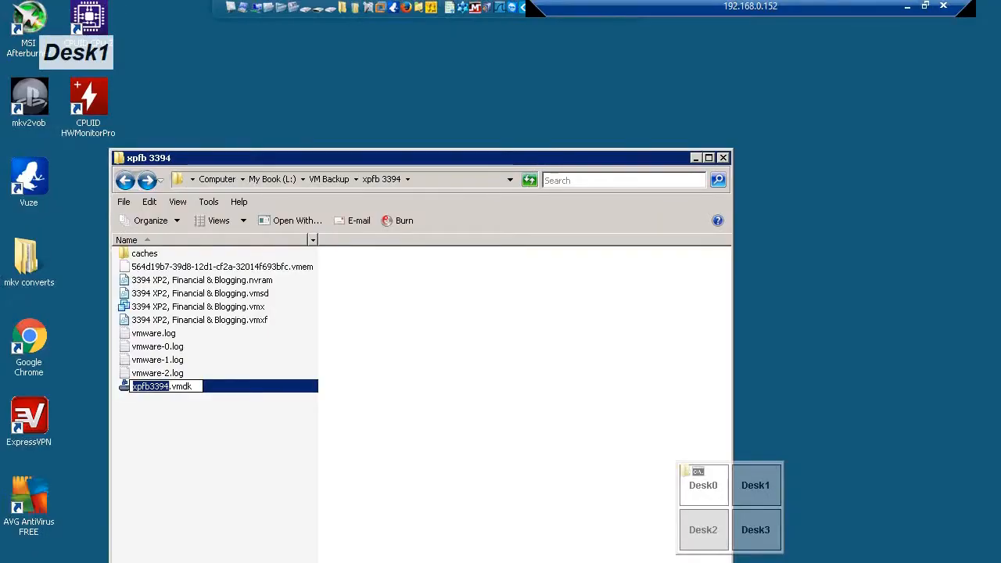
{"action": "key", "text": "ctrl+super+Left"}
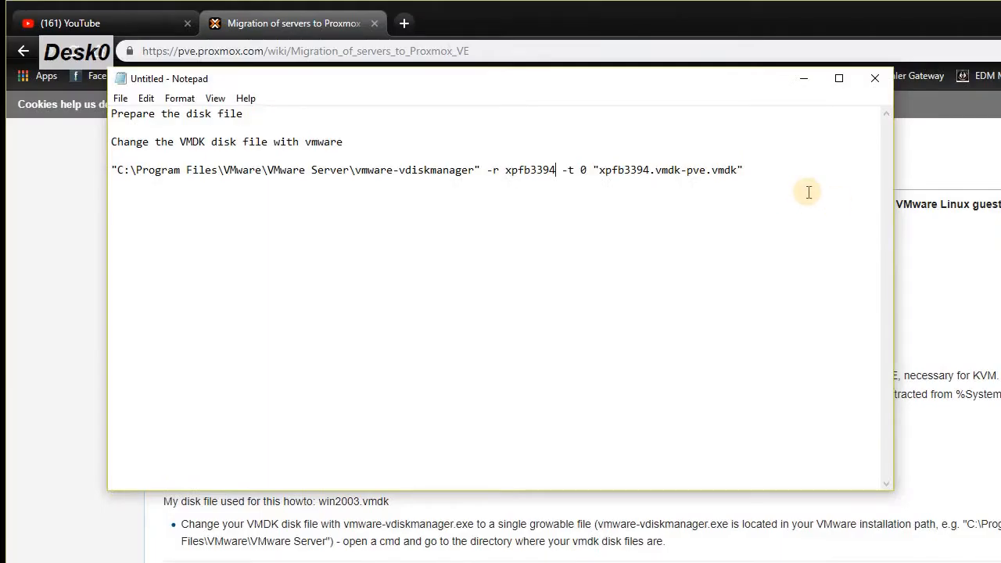
{"action": "type", "text": ".vmd"}
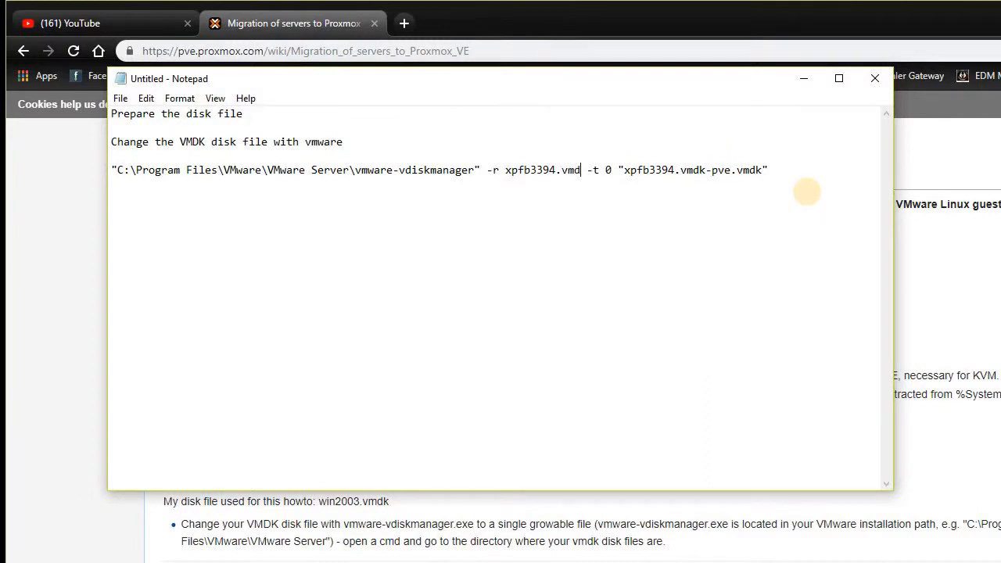
{"action": "type", "text": "k"}
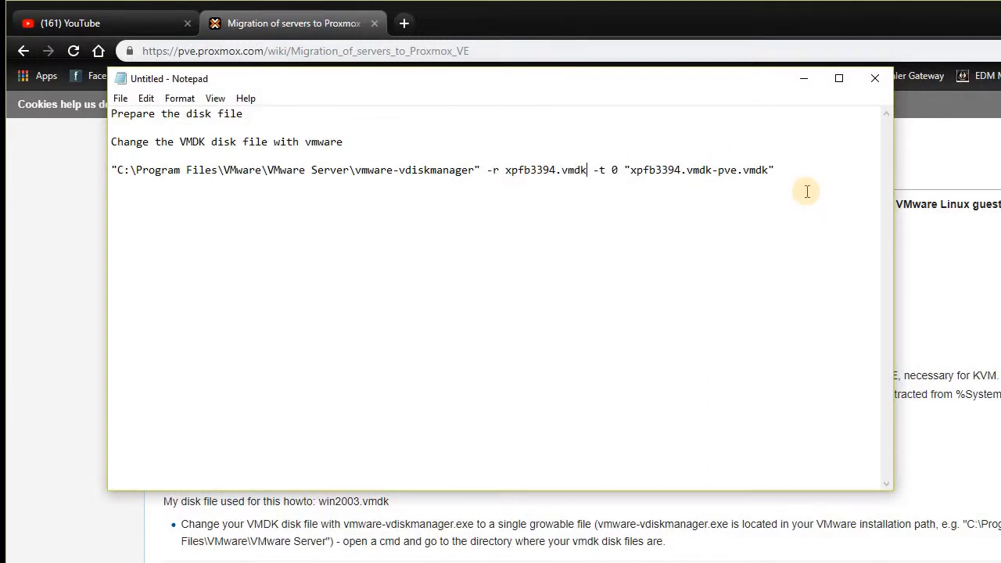
{"action": "left_click", "coordinate": [630, 170]}
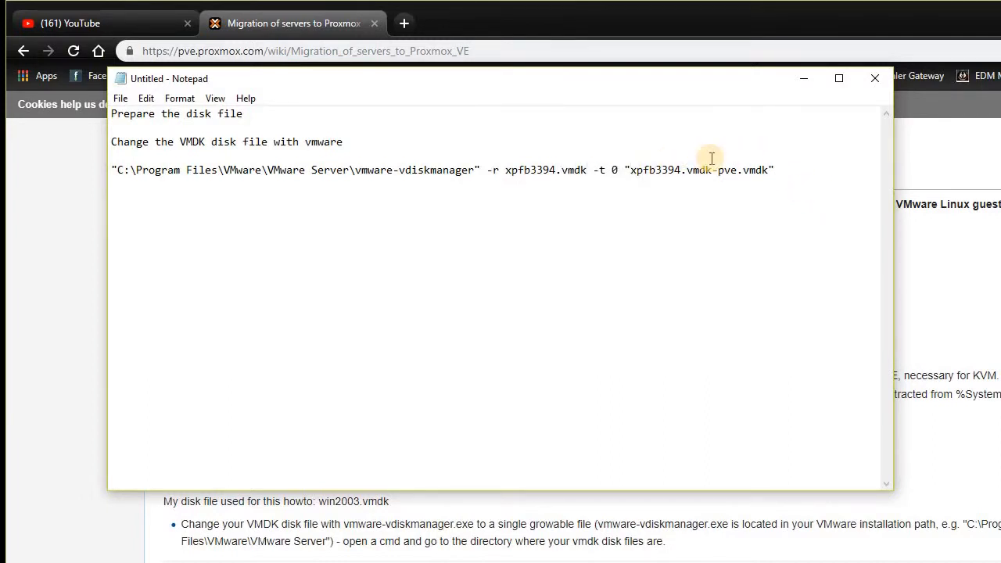
{"action": "key", "text": "BackSpace"}
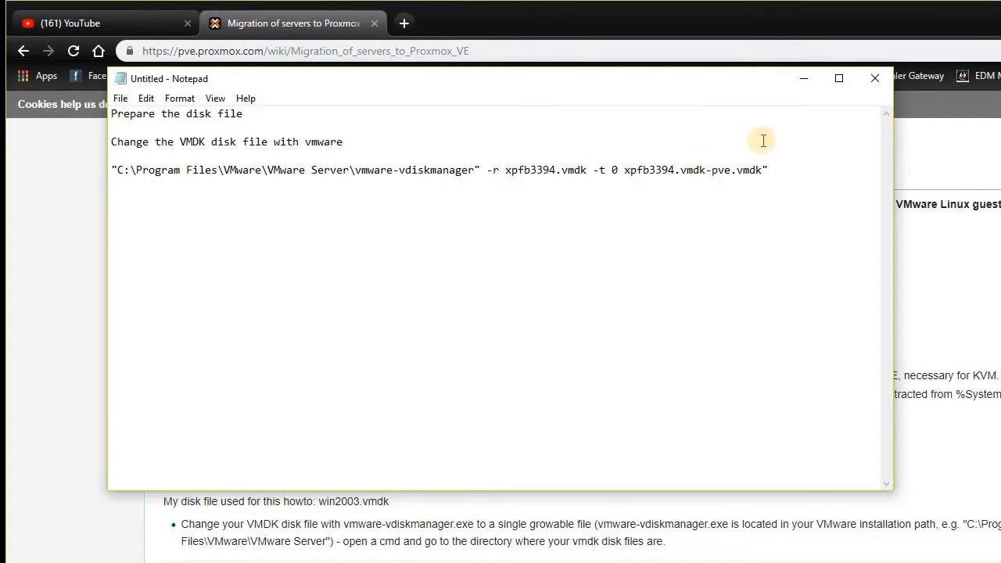
{"action": "left_click", "coordinate": [774, 166]}
Copy the command with unquoted file names, close the remote file rename unchanged, and try to run the command in Command Prompt.
{"action": "left_click_drag", "start_coordinate": [770, 173], "coordinate": [10, 173]}
{"action": "key", "text": "super+c"}
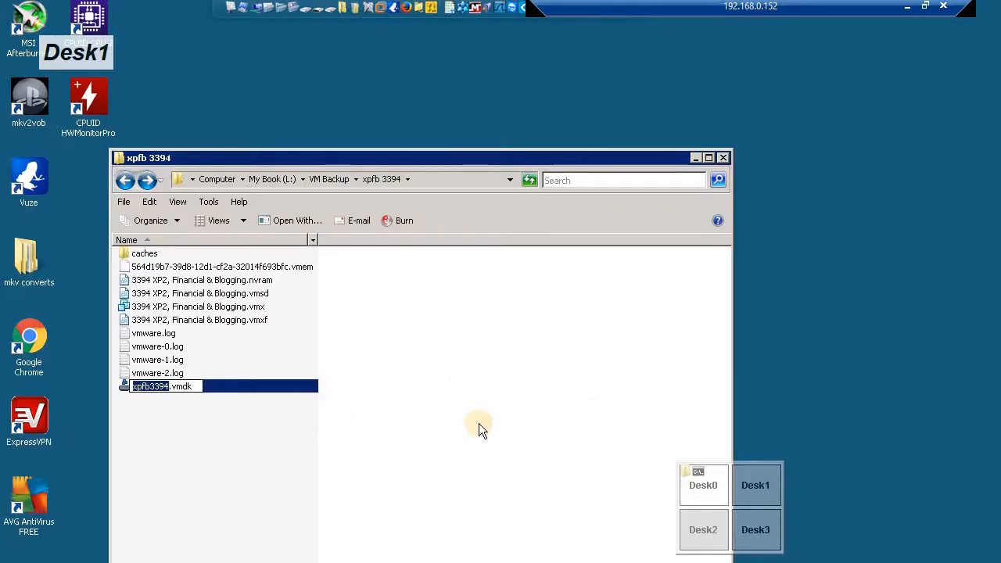
{"action": "key", "text": "Return"}
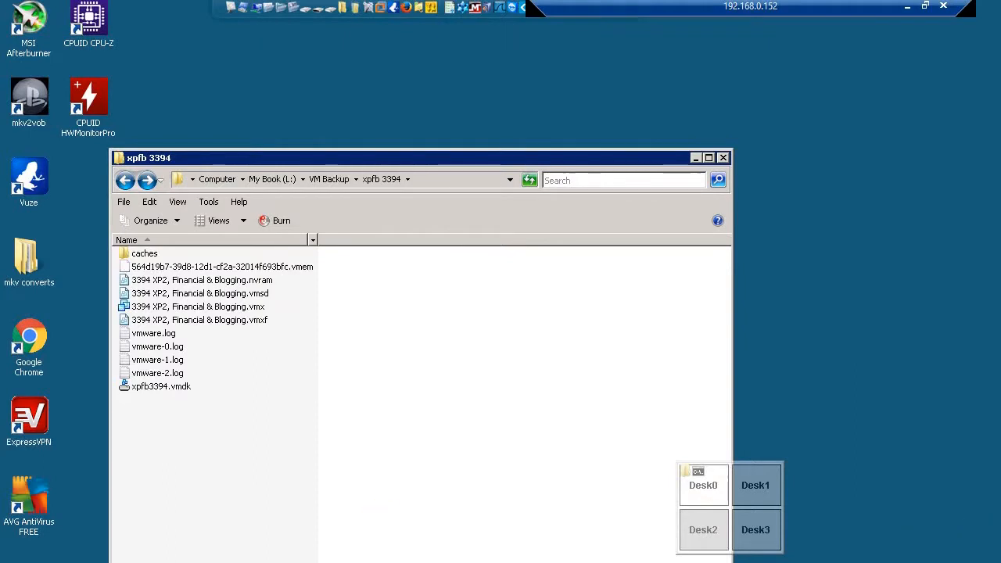
{"action": "right_click", "coordinate": [351, 462]}
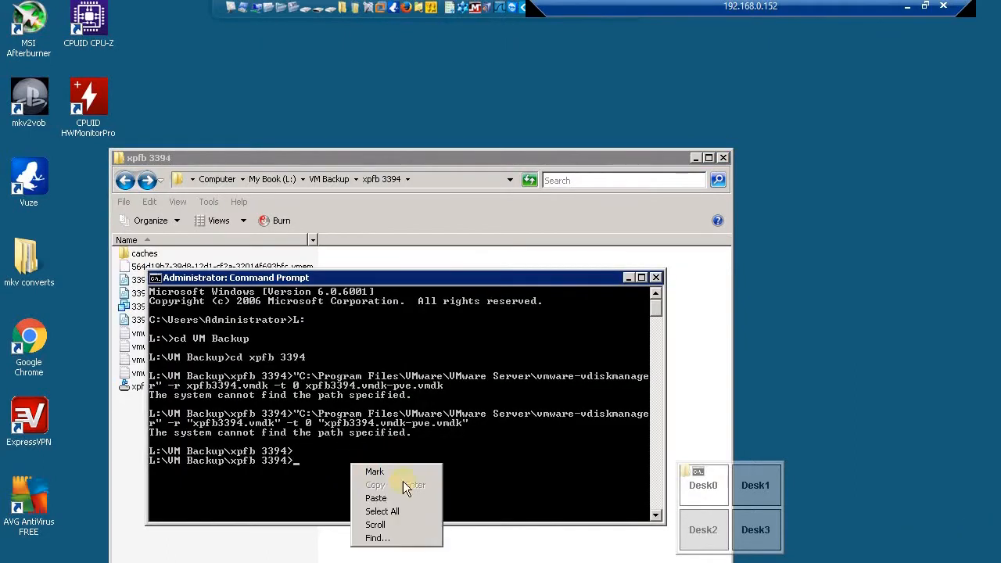
{"action": "left_click", "coordinate": [416, 497]}
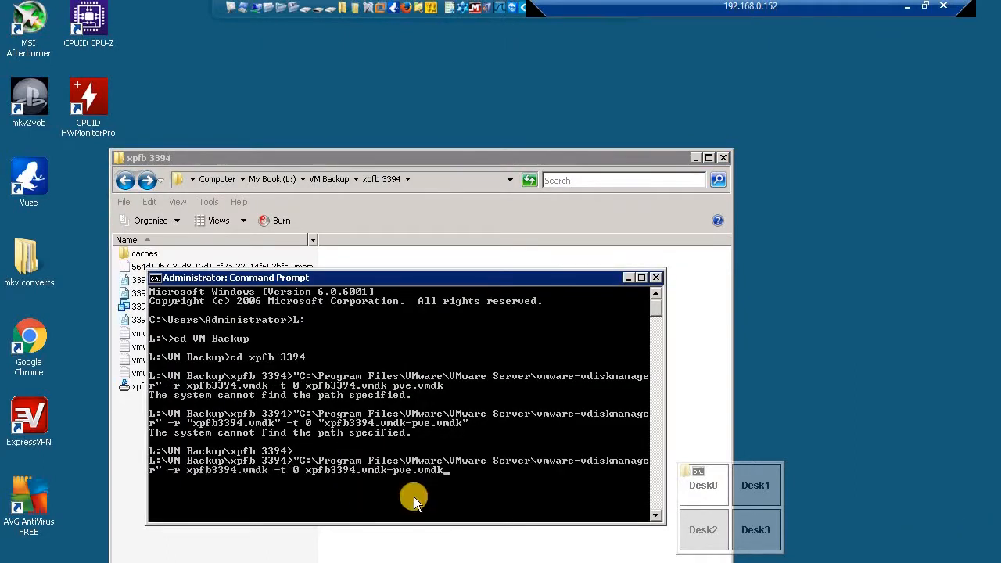
{"action": "key", "text": "Return"}
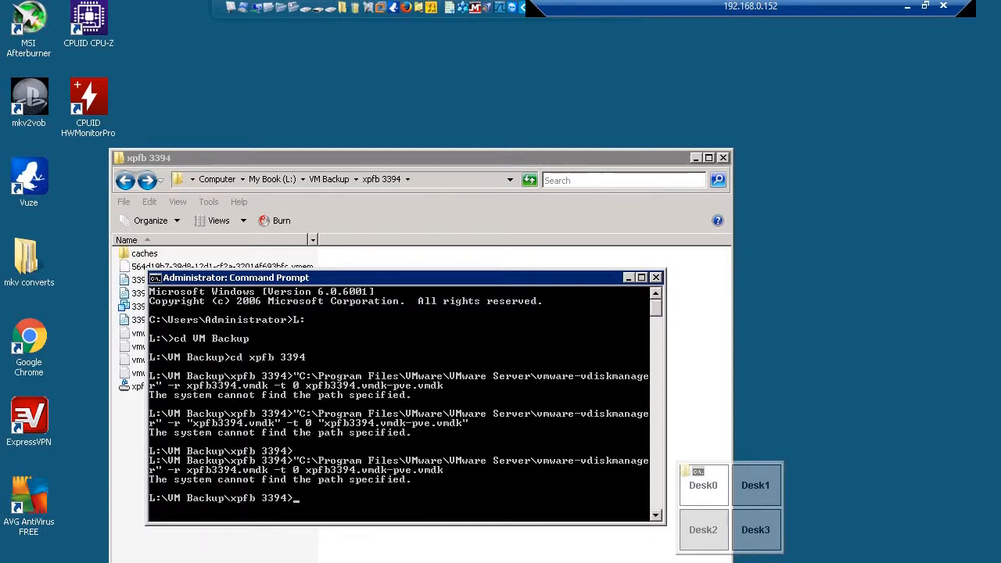
Remove the quotes around the vmware-vdiskmanager program path in the Notepad command.
{"action": "key", "text": "alt+Tab"}
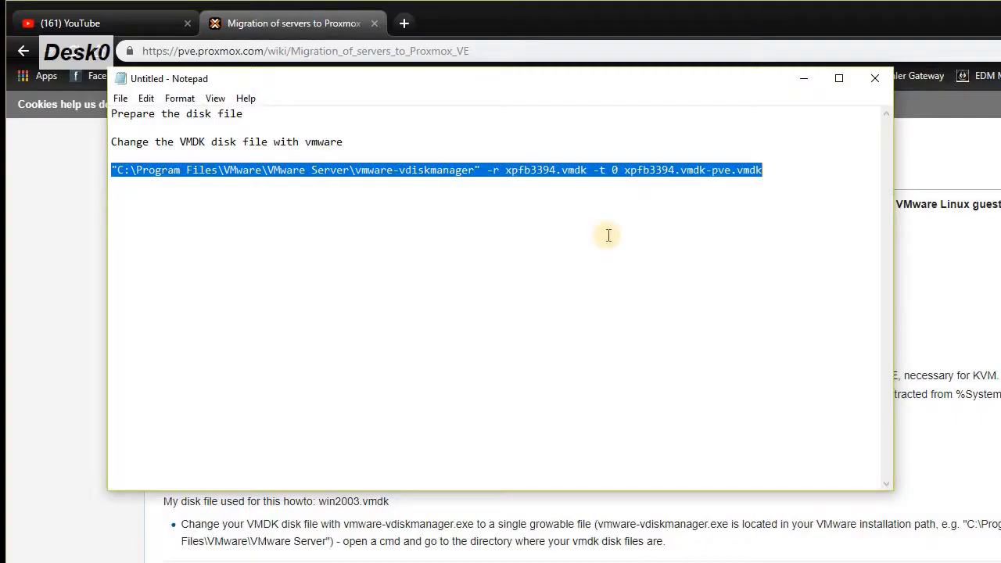
{"action": "left_click", "coordinate": [118, 169]}
{"action": "key", "text": "BackSpace"}
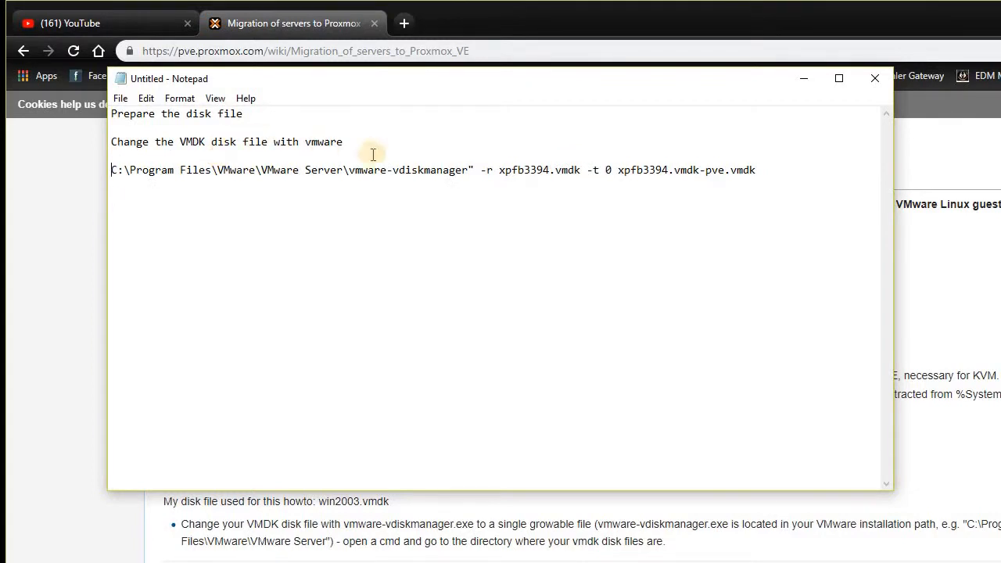
{"action": "left_click", "coordinate": [479, 168]}
{"action": "key", "text": "BackSpace"}
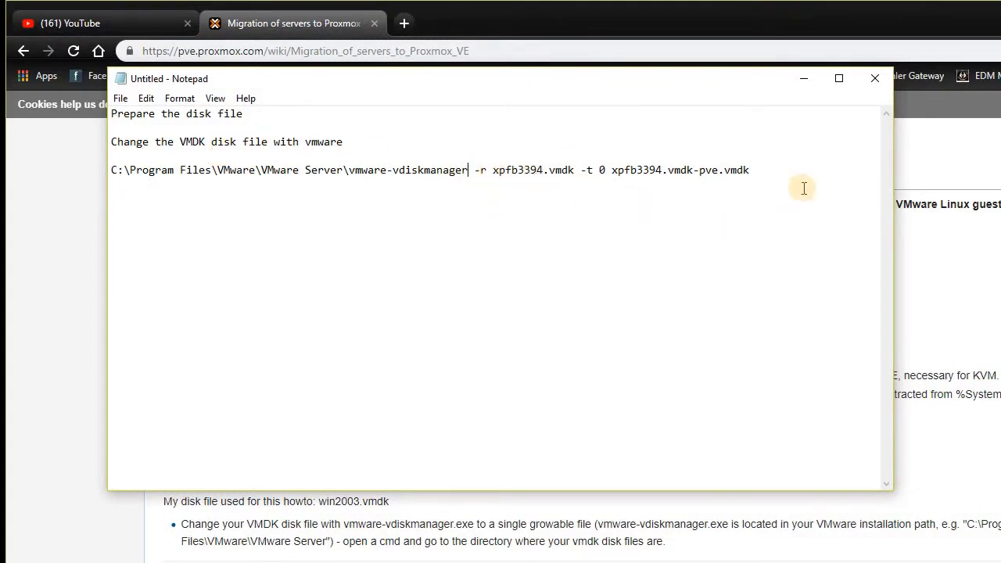
Copy the command with the unquoted program path and try to run it in the remote Command Prompt.
{"action": "left_click_drag", "start_coordinate": [750, 171], "coordinate": [116, 168]}
{"action": "key", "text": "super+c"}
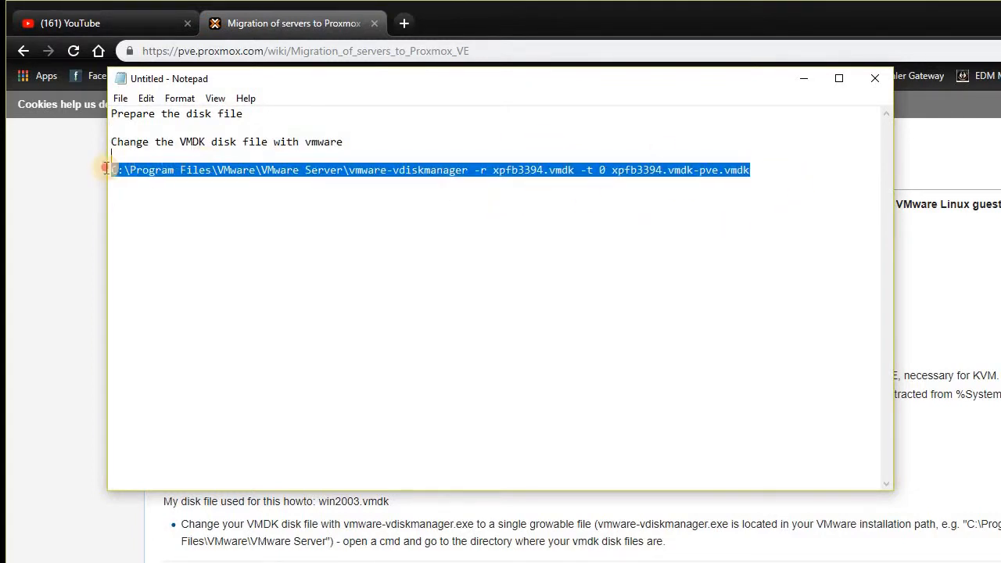
{"action": "key", "text": "alt+Tab"}
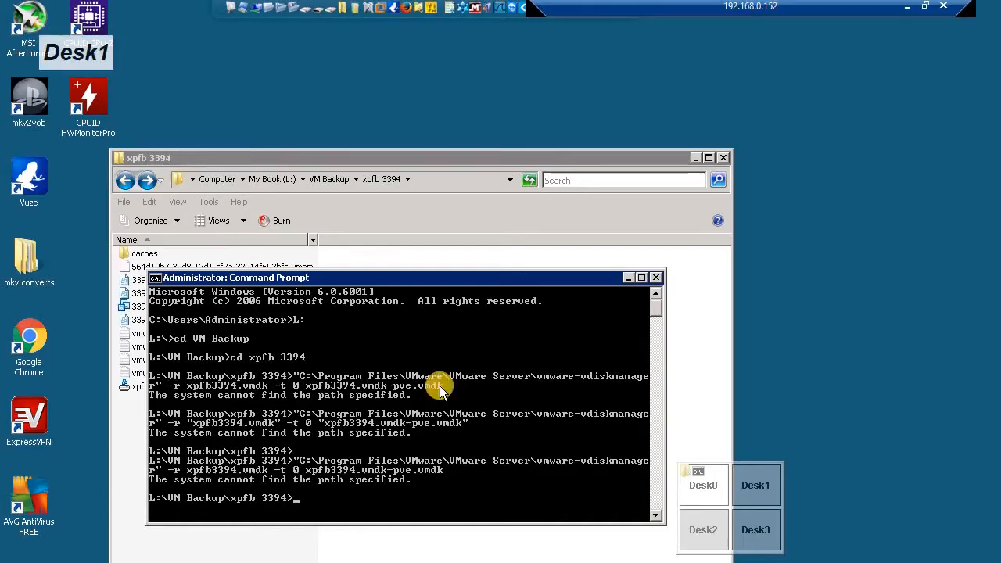
{"action": "right_click", "coordinate": [321, 498]}
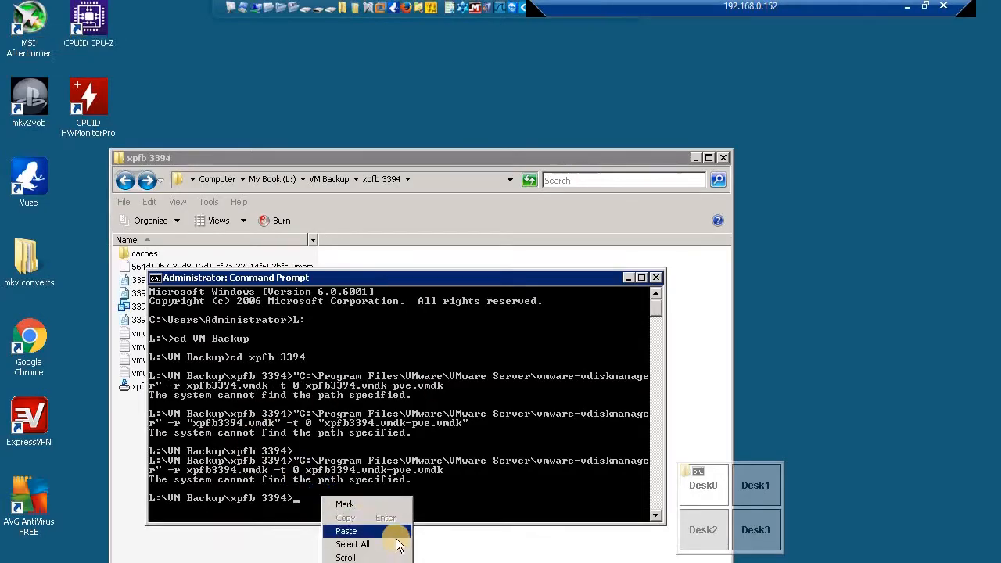
{"action": "left_click", "coordinate": [395, 533]}
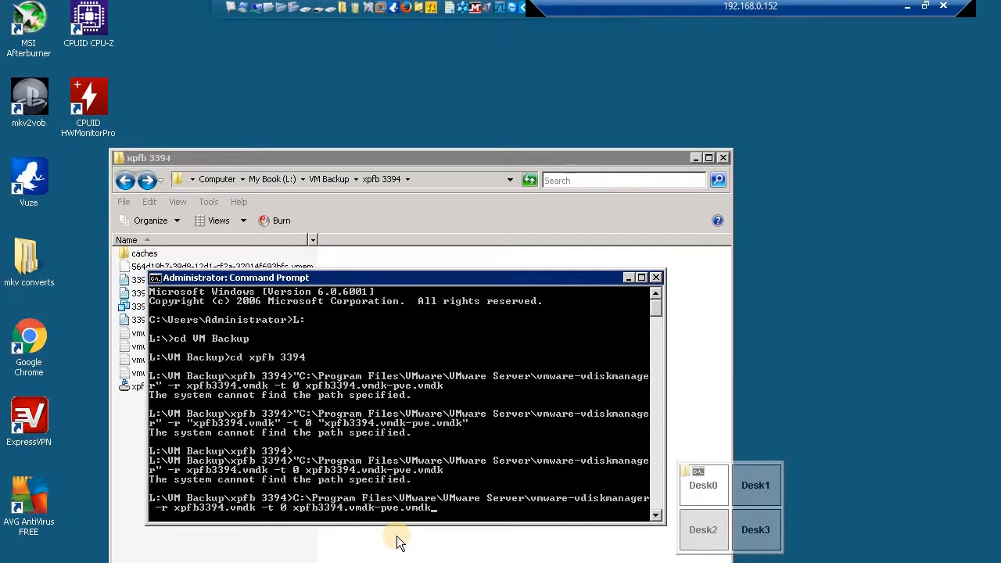
{"action": "key", "text": "Return"}
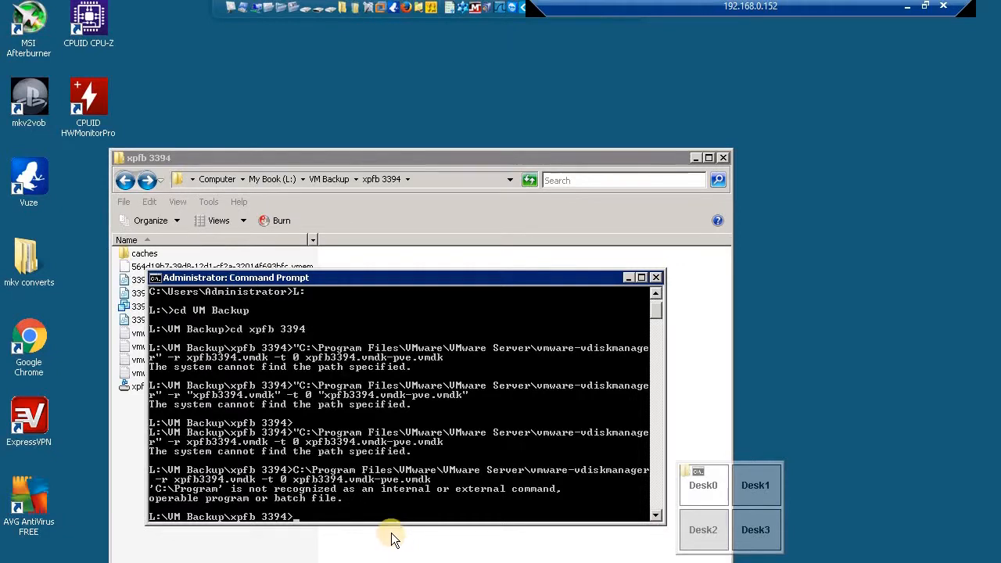
Restore the opening quote before C:\Program Files in the Notepad command.
{"action": "key", "text": "alt+Tab"}
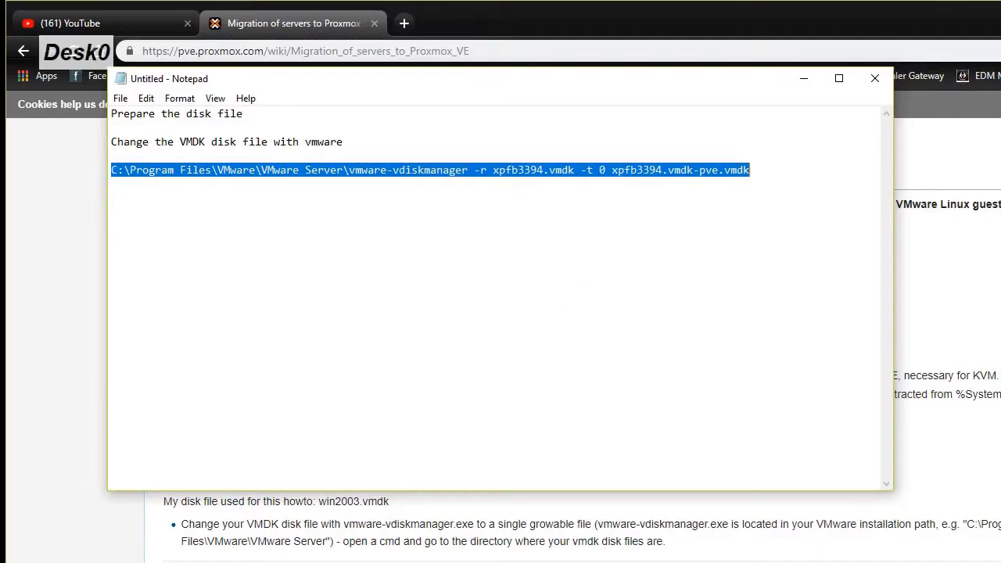
{"action": "left_click", "coordinate": [111, 168]}
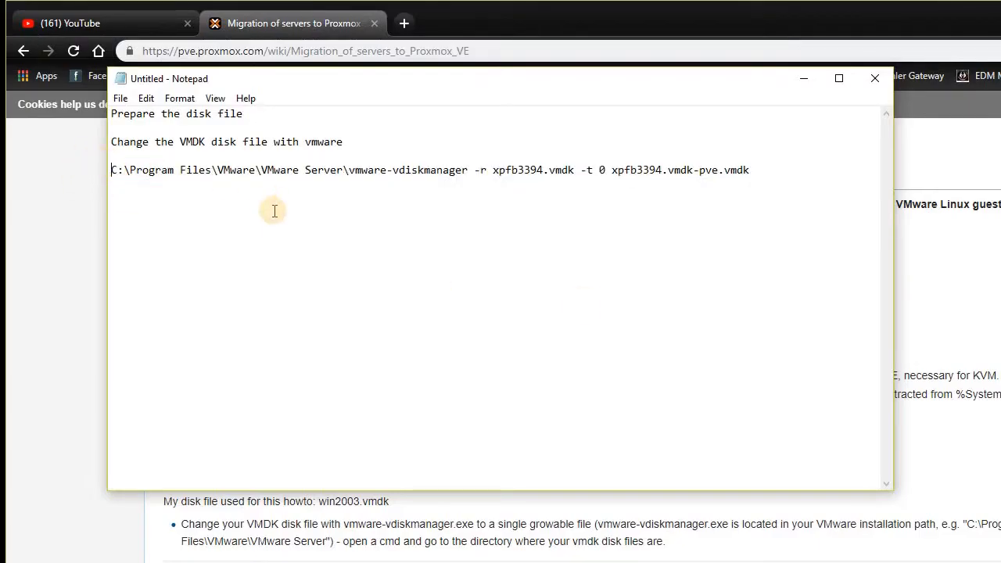
{"action": "type", "text": "\""}
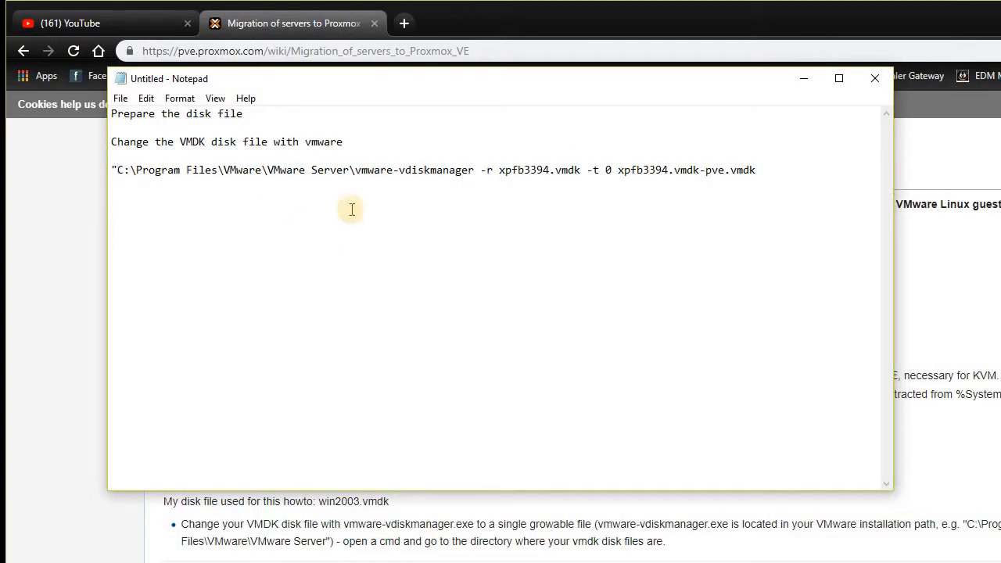
{"action": "left_click", "coordinate": [474, 168]}
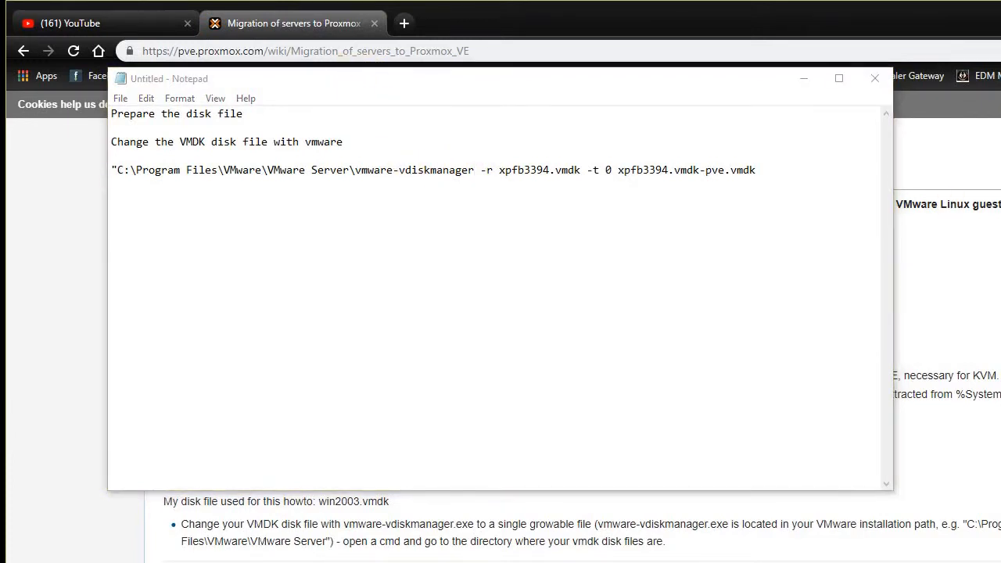
Open the remote folder C:\Program Files\VMware\VMware Workstation and copy its address.
{"action": "key", "text": "alt+Tab"}
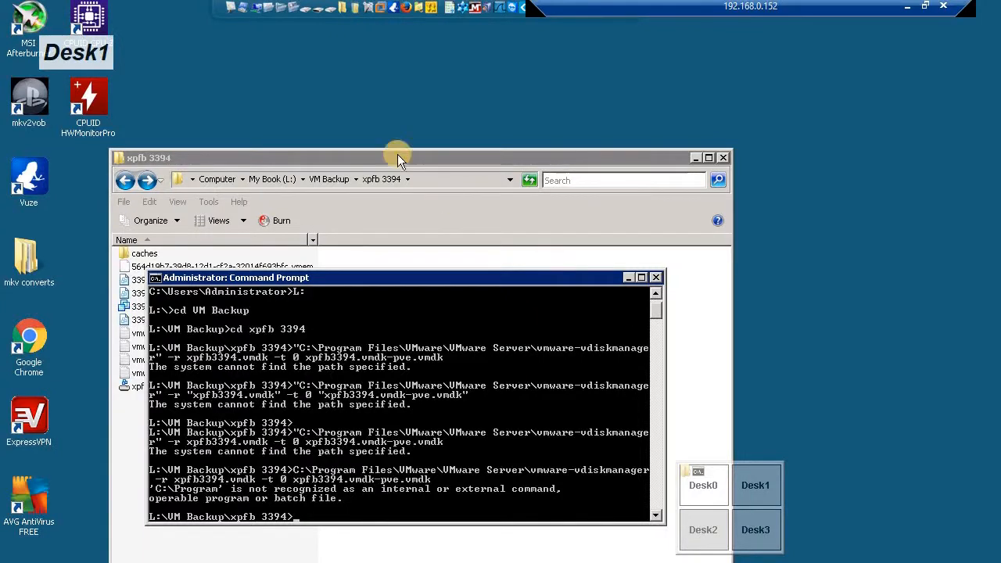
{"action": "left_click", "coordinate": [234, 16]}
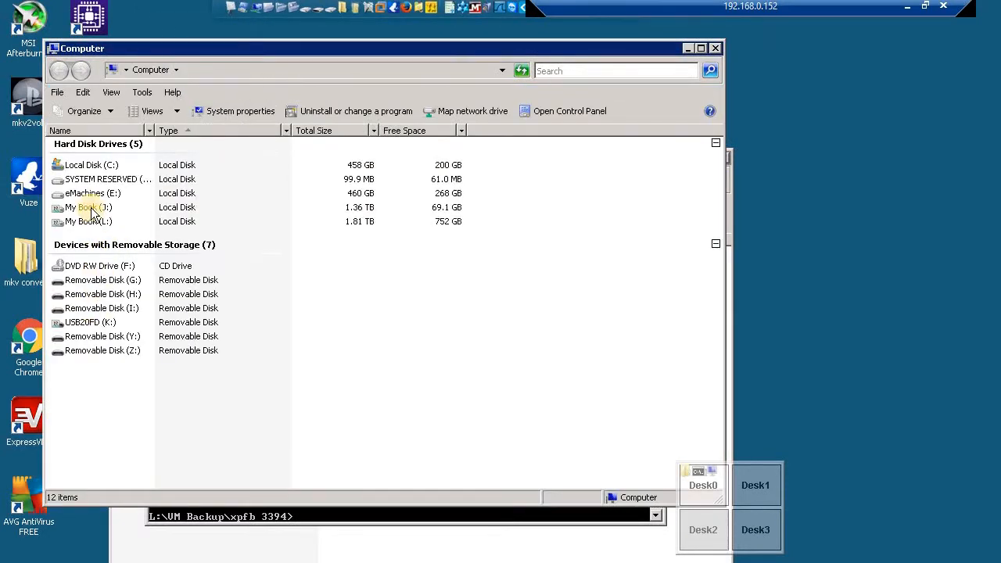
{"action": "double_click", "coordinate": [98, 166]}
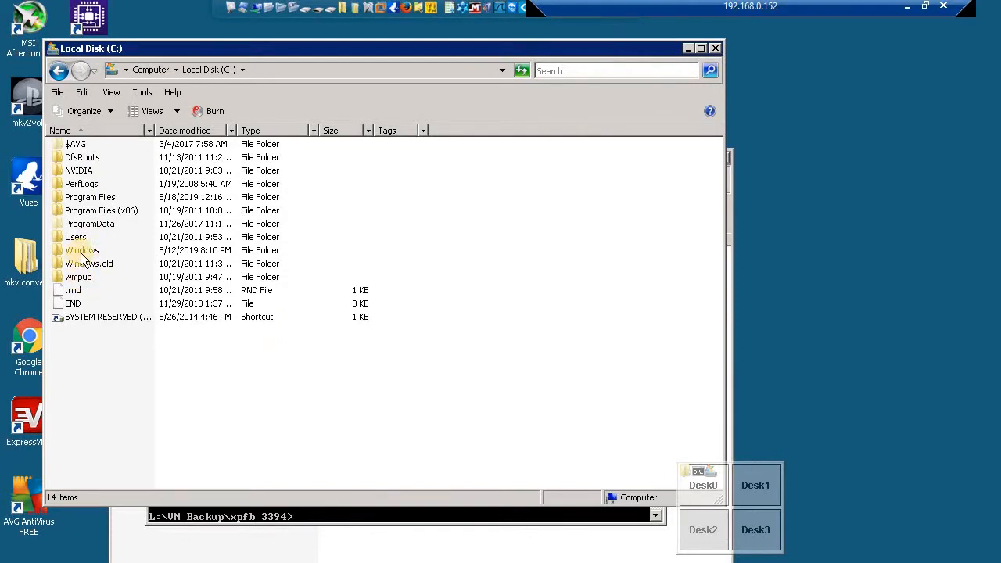
{"action": "double_click", "coordinate": [86, 197]}
{"action": "scroll", "coordinate": [163, 336], "scroll_direction": "down", "scroll_amount": 5}
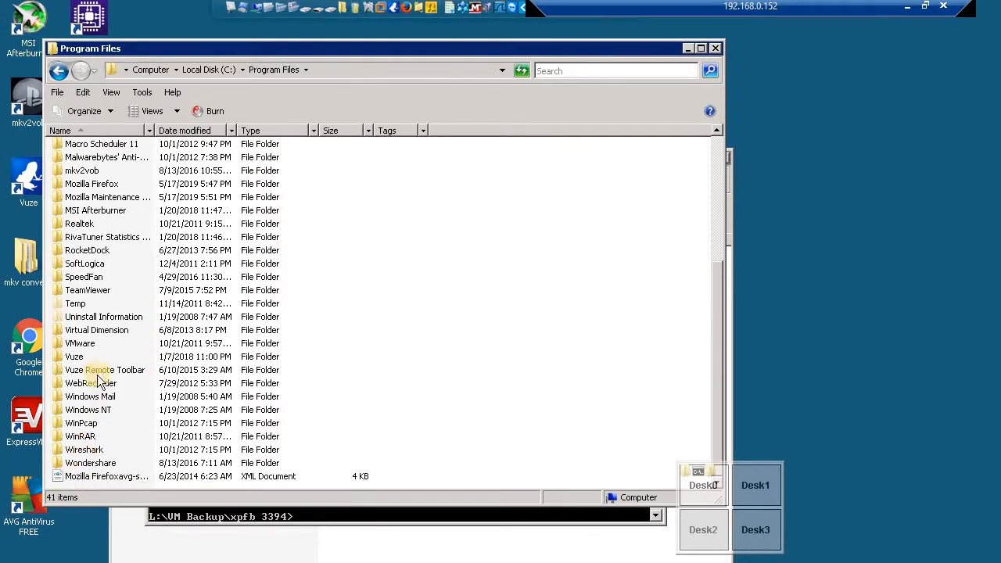
{"action": "double_click", "coordinate": [78, 344]}
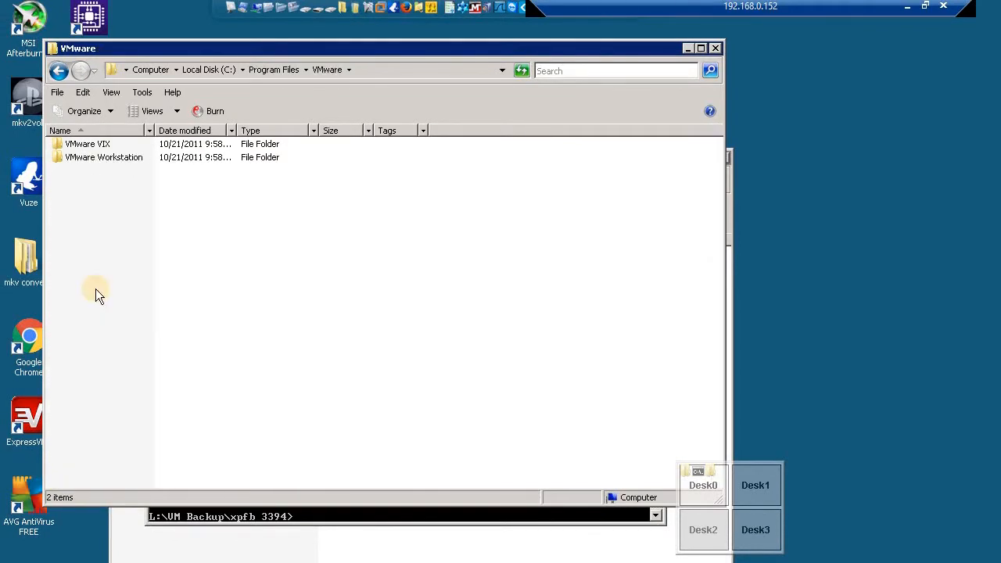
{"action": "double_click", "coordinate": [88, 156]}
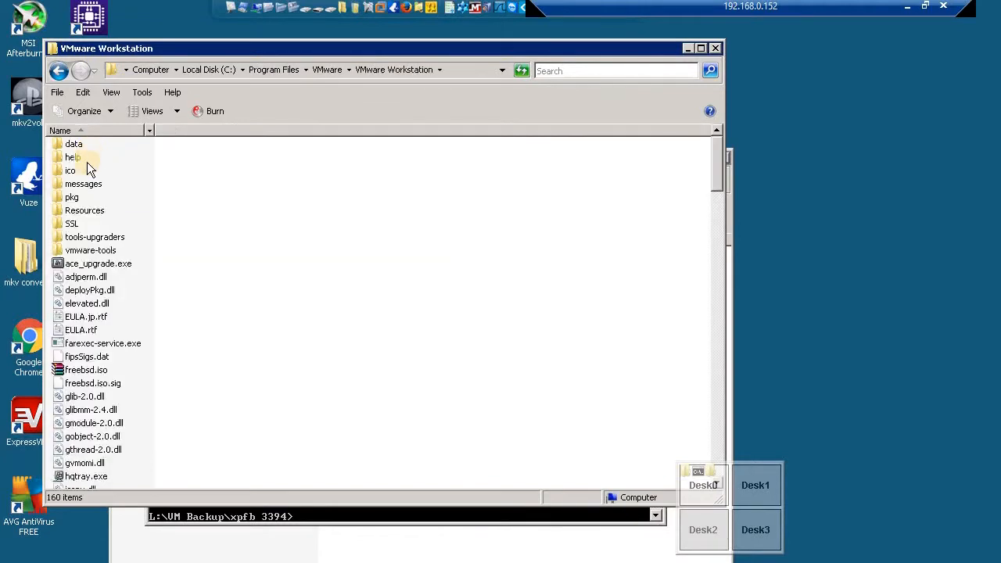
{"action": "right_click", "coordinate": [412, 70]}
{"action": "left_click", "coordinate": [463, 90]}
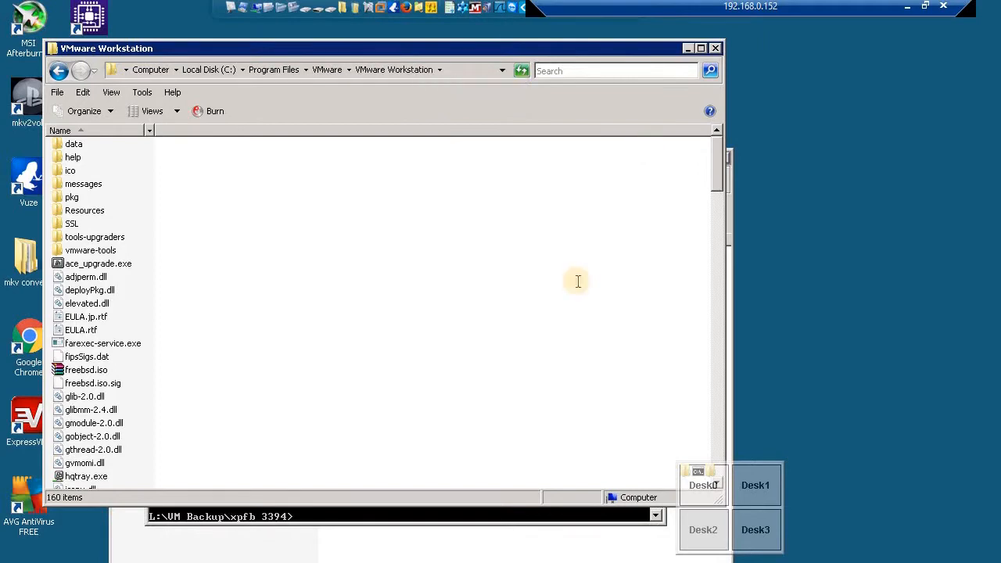
Replace the folder path in the Notepad command with C:\Program Files\VMware\VMware Workstation\ and add a closing quote after vmware-vdiskmanager.
{"action": "left_click", "coordinate": [714, 485]}
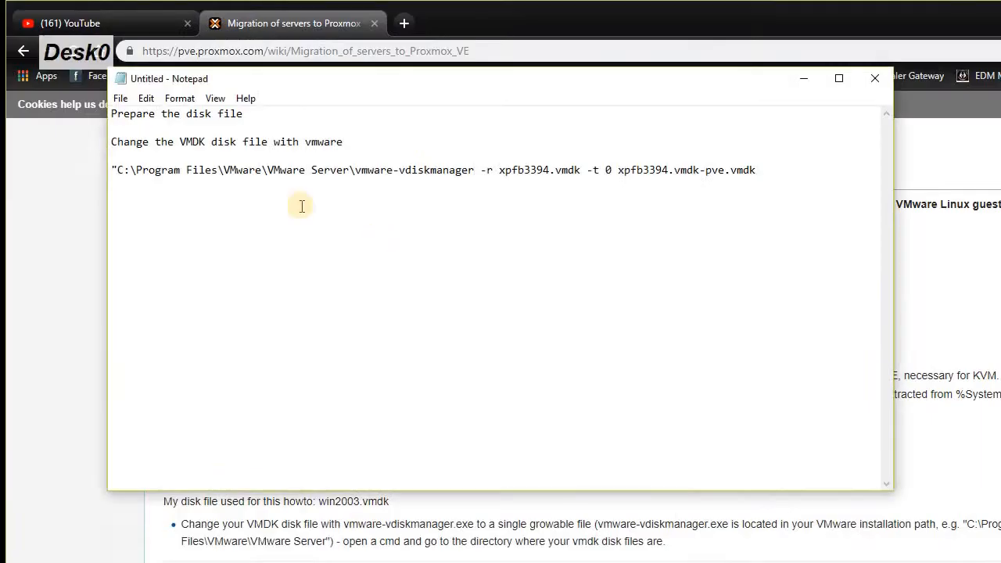
{"action": "left_click_drag", "start_coordinate": [121, 170], "coordinate": [355, 173]}
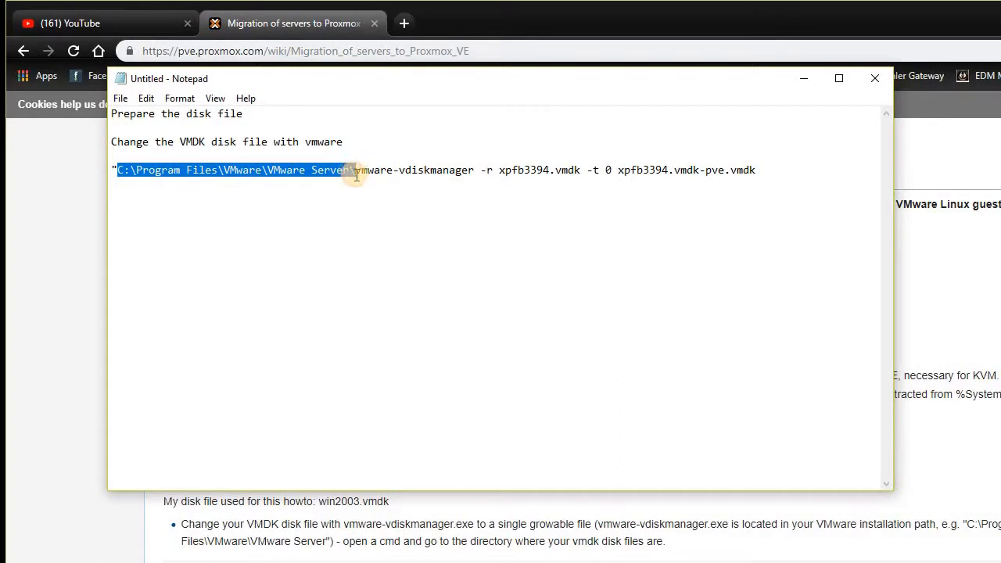
{"action": "type", "text": "C:\\Program Files\\VMware\\VMware Workstation"}
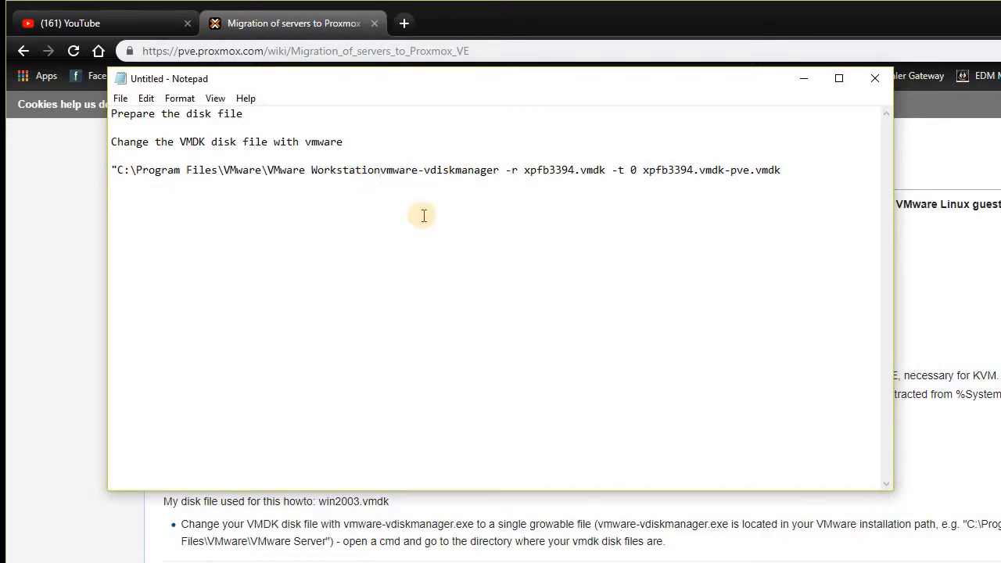
{"action": "type", "text": "\\"}
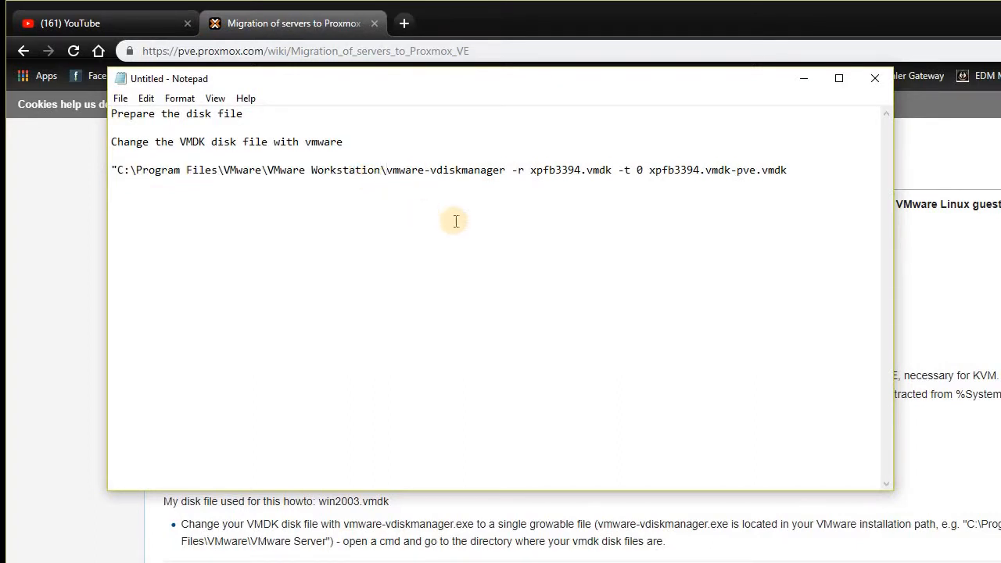
{"action": "left_click_drag", "start_coordinate": [795, 173], "coordinate": [89, 166]}
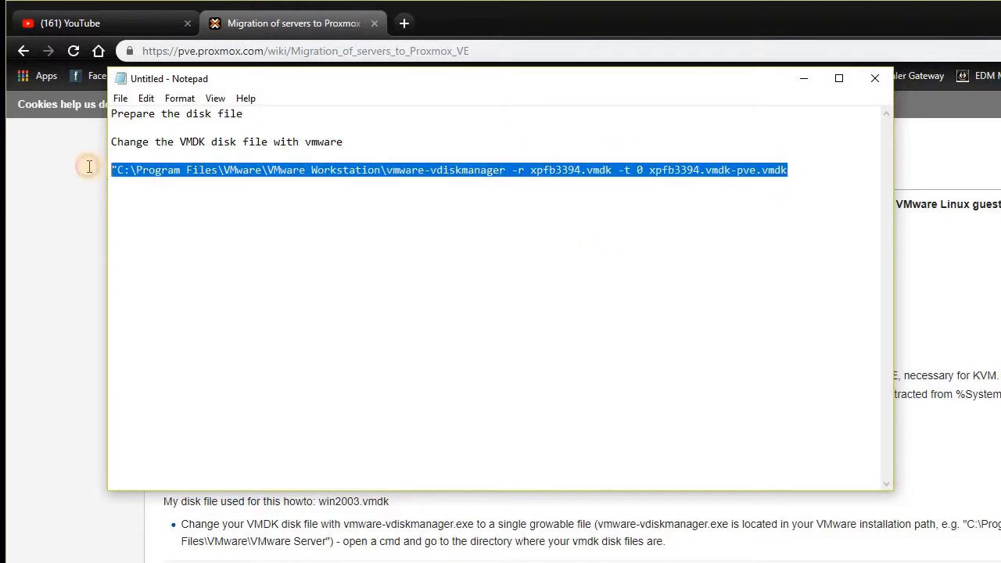
{"action": "left_click", "coordinate": [507, 170]}
{"action": "type", "text": "\""}
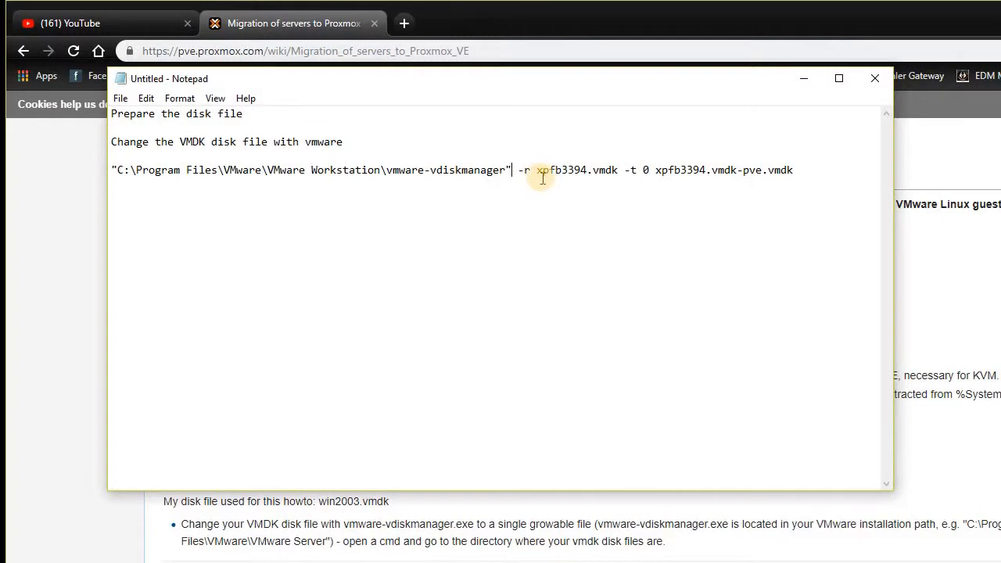
Copy the command with the VMware Workstation path and run it in the remote Command Prompt to convert xpfb3394.vmdk to xpfb3394.vmdk-pve.vmdk.
{"action": "left_click_drag", "start_coordinate": [857, 183], "coordinate": [110, 196]}
{"action": "key", "text": "super+c"}
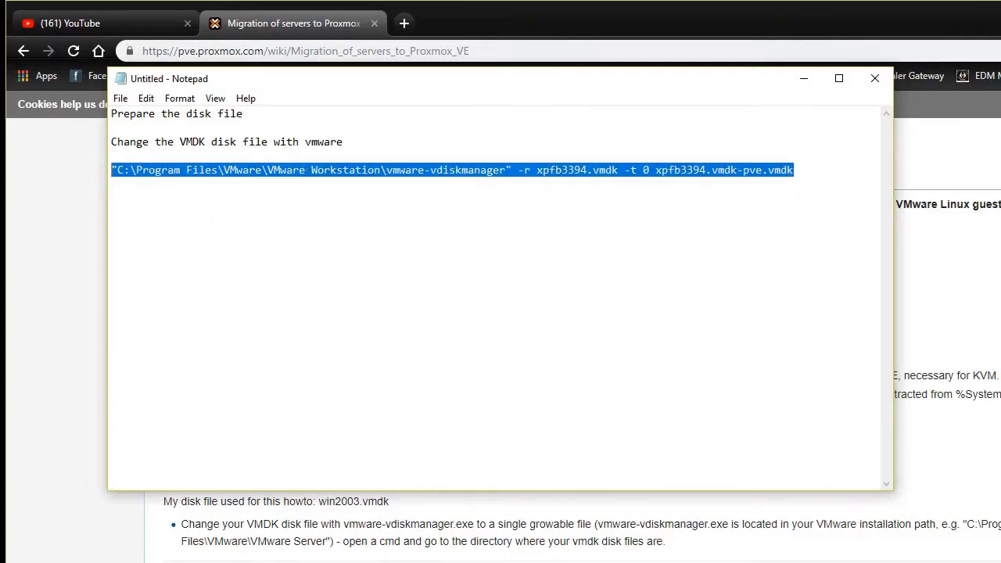
{"action": "key", "text": "alt+Tab"}
{"action": "left_click", "coordinate": [350, 517]}
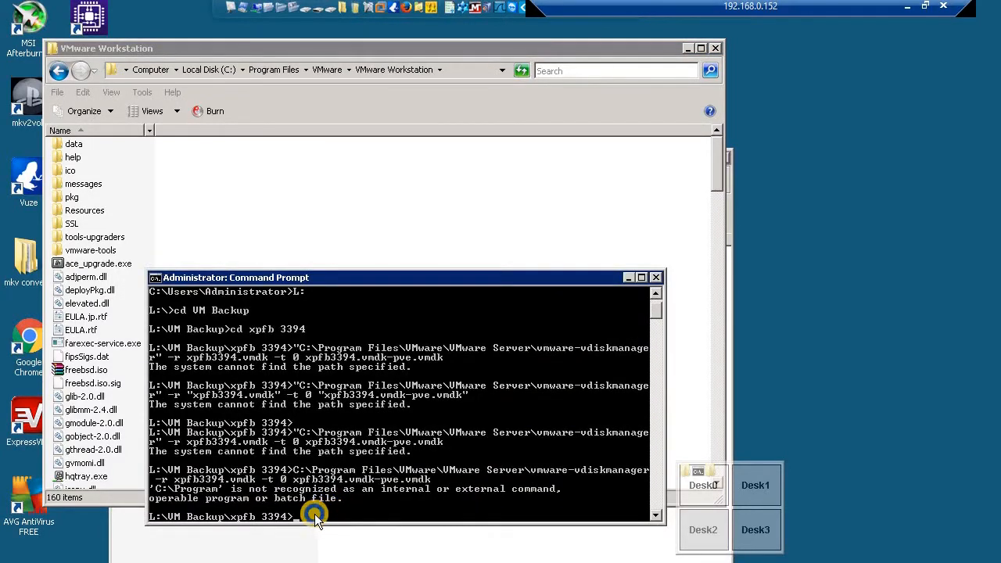
{"action": "right_click", "coordinate": [317, 517]}
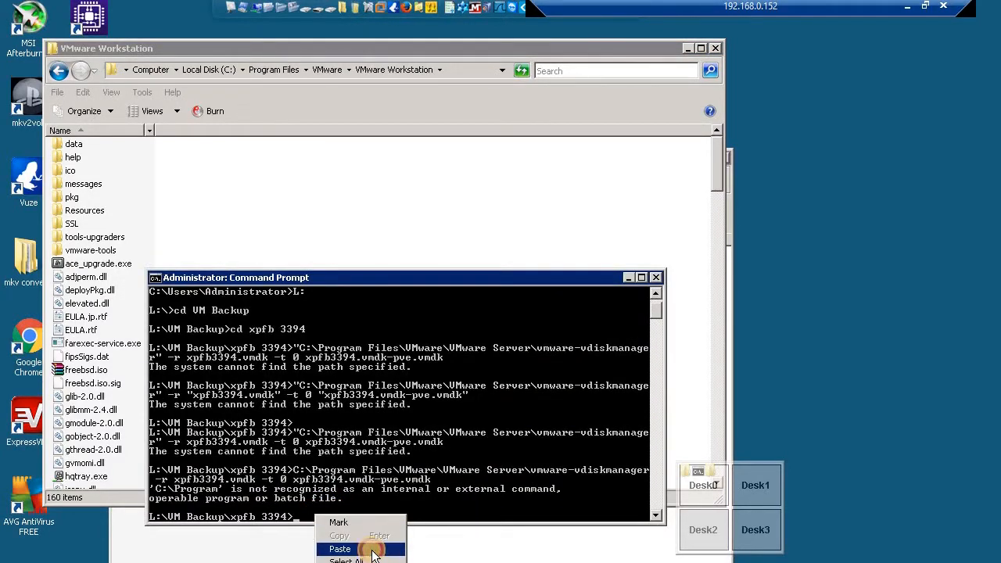
{"action": "left_click", "coordinate": [372, 551]}
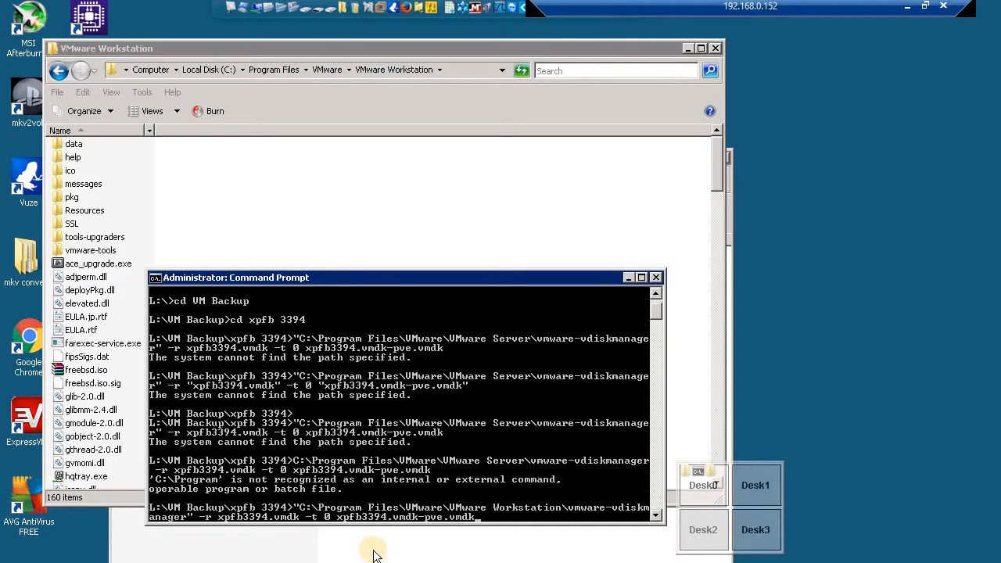
{"action": "key", "text": "Return"}
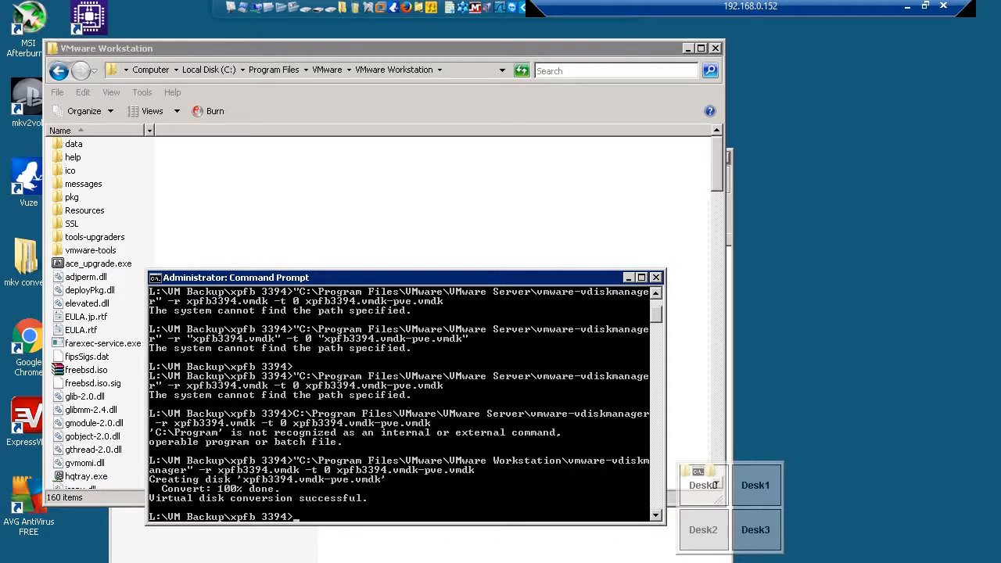
Review the steps following the disk conversion in the "Prepare the disk file" section of the Proxmox migration wiki page.
{"action": "left_click", "coordinate": [714, 484]}
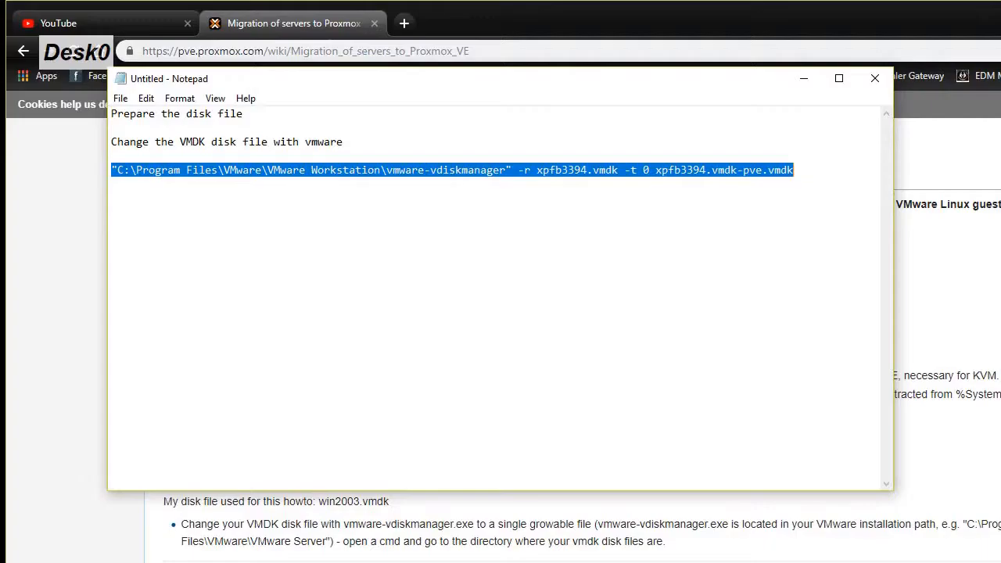
{"action": "left_click", "coordinate": [956, 339]}
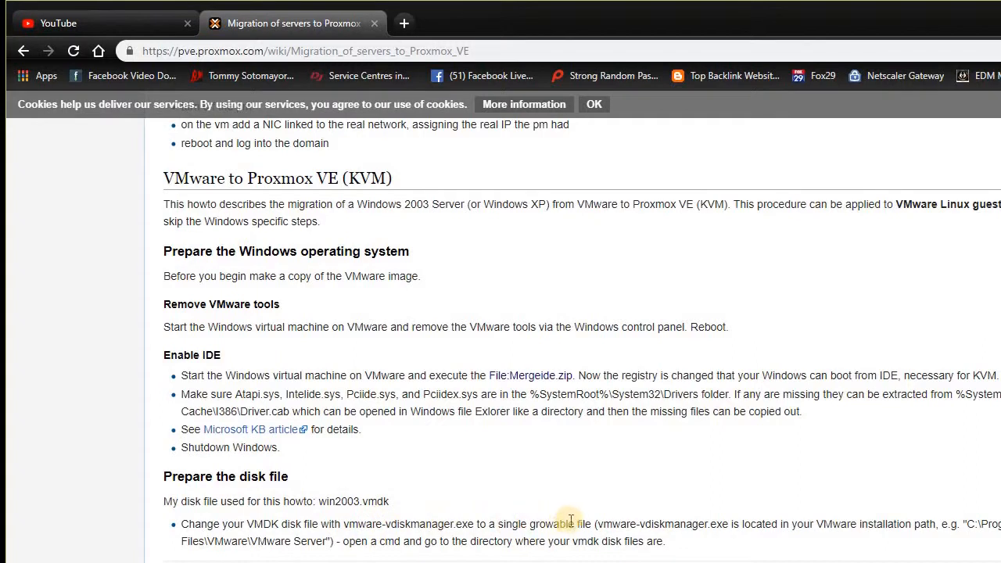
{"action": "scroll", "coordinate": [620, 522], "scroll_direction": "down", "scroll_amount": 1}
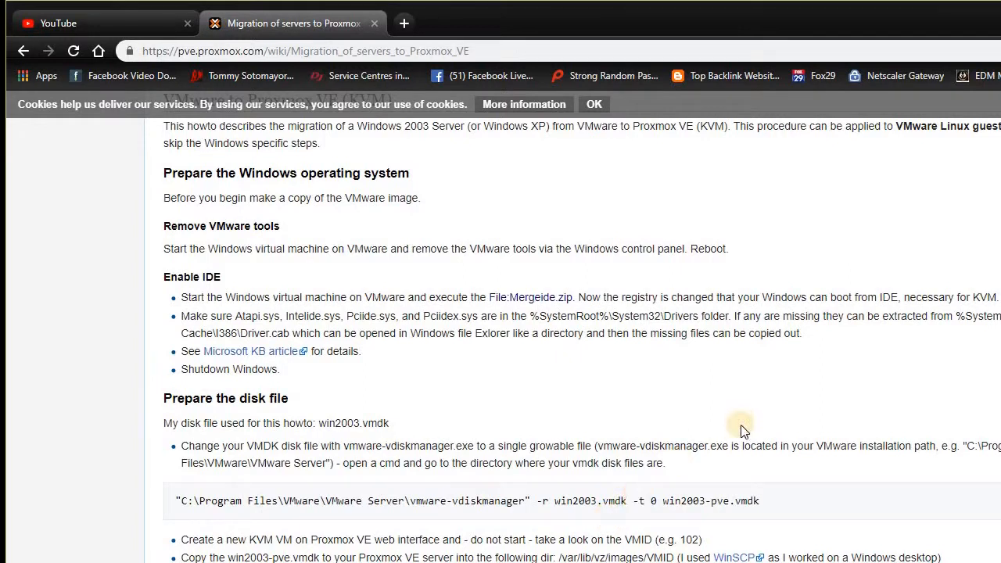
{"action": "scroll", "coordinate": [738, 435], "scroll_direction": "down", "scroll_amount": 1}
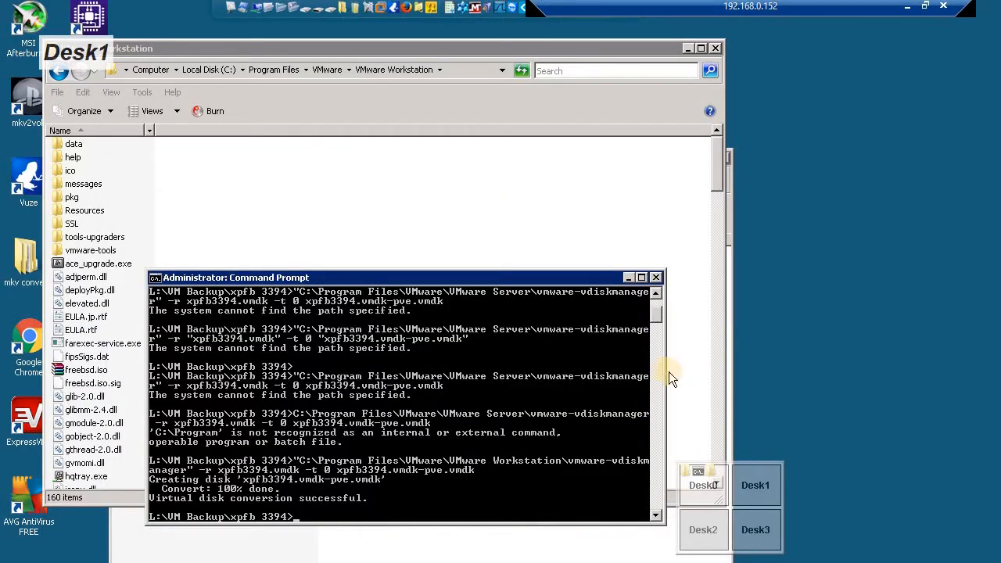
Clear away the remote VMware Workstation folder and Command Prompt windows and copy the address of the xpfb 3394 folder.
{"action": "left_click", "coordinate": [683, 49]}
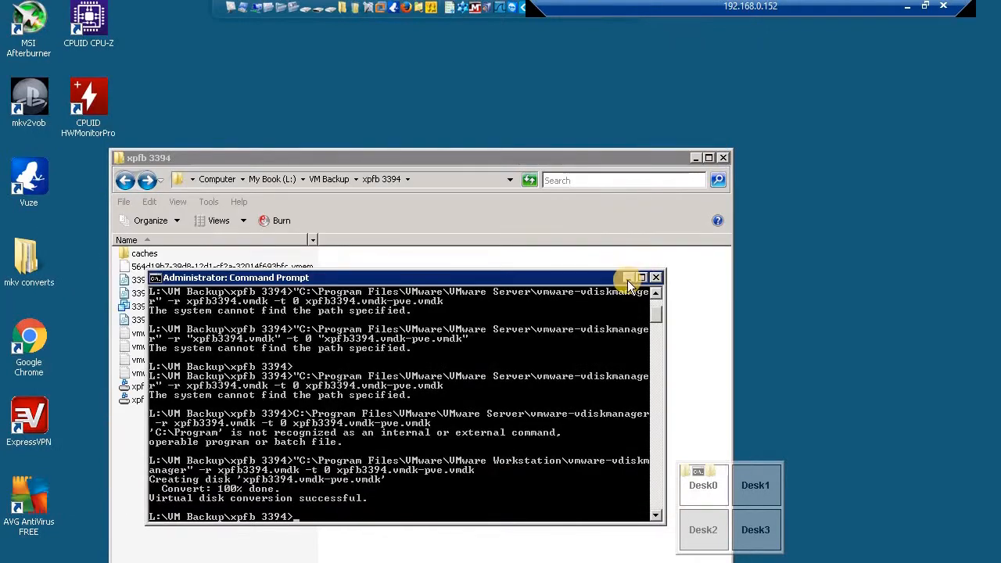
{"action": "left_click", "coordinate": [655, 278]}
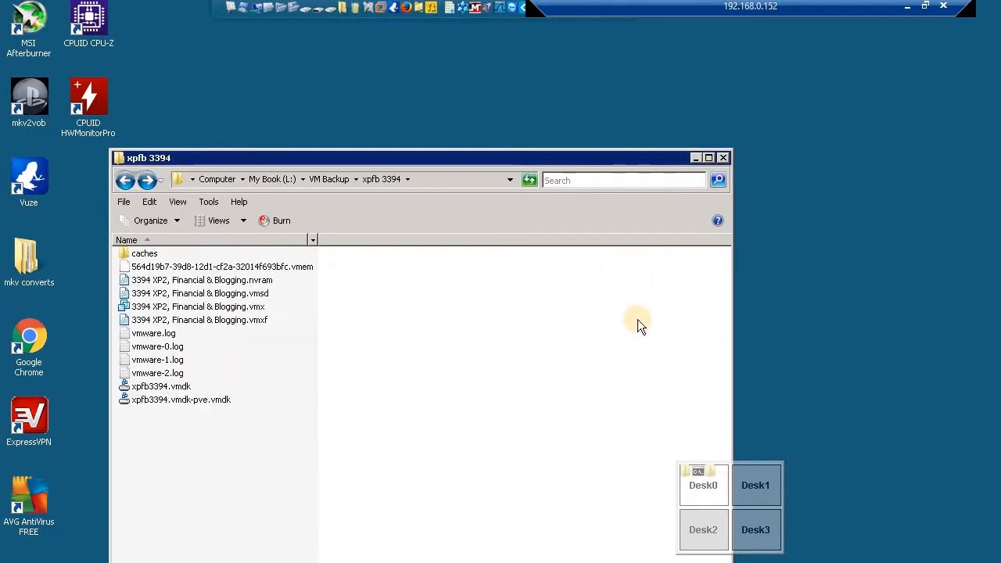
{"action": "right_click", "coordinate": [402, 179]}
{"action": "left_click", "coordinate": [451, 197]}
Open L:\VM Backup\xpfb 3394 in File Explorer on the local computer and select xpfb3394.vmdk-pve.vmdk.
{"action": "key", "text": "ctrl+alt+Left"}
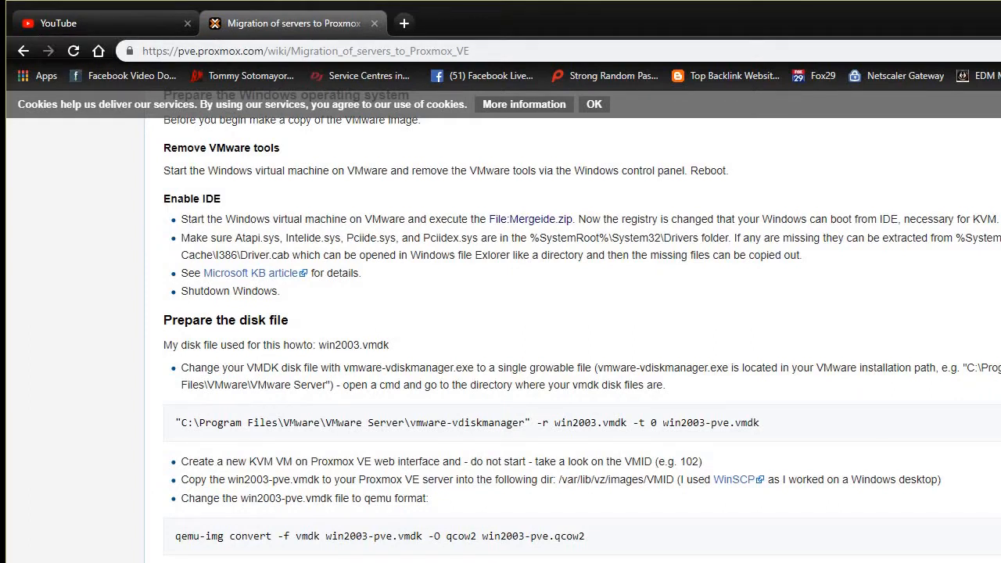
{"action": "key", "text": "super+e"}
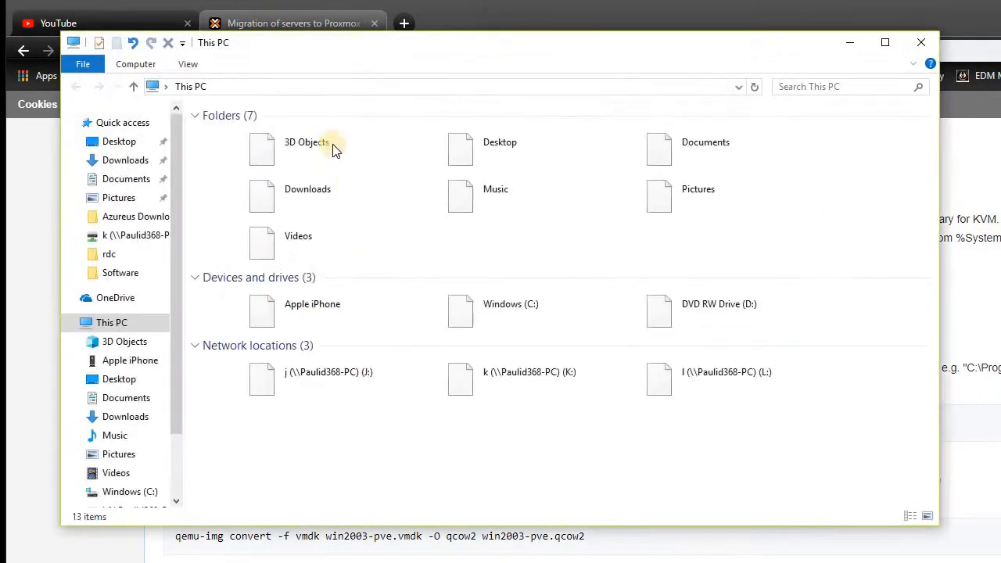
{"action": "right_click", "coordinate": [308, 84]}
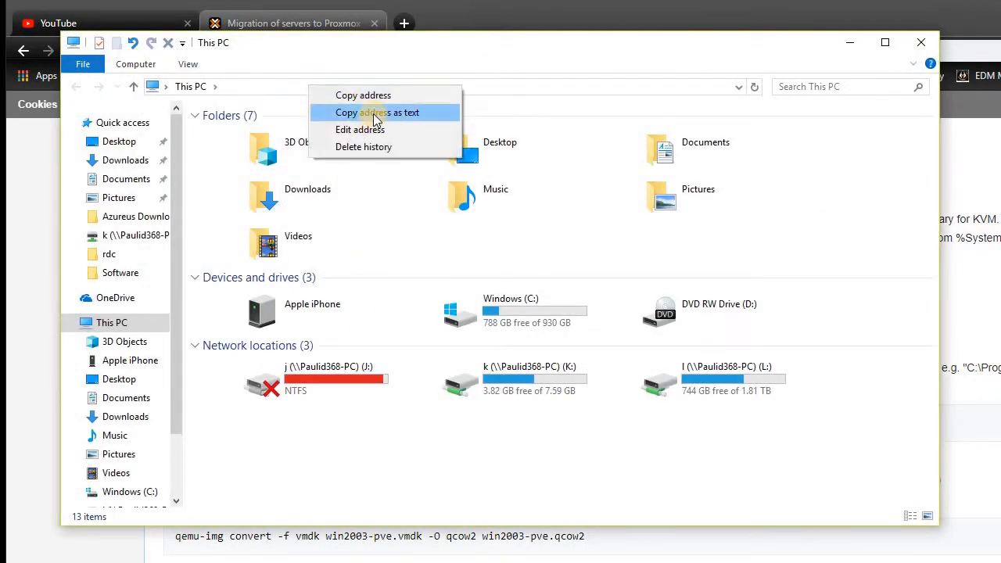
{"action": "left_click", "coordinate": [372, 129]}
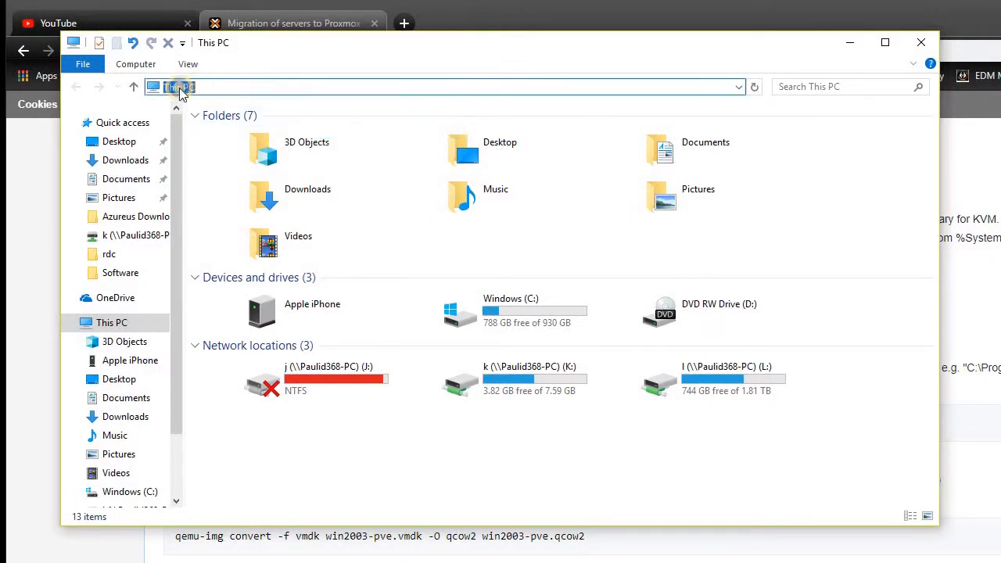
{"action": "right_click", "coordinate": [182, 87]}
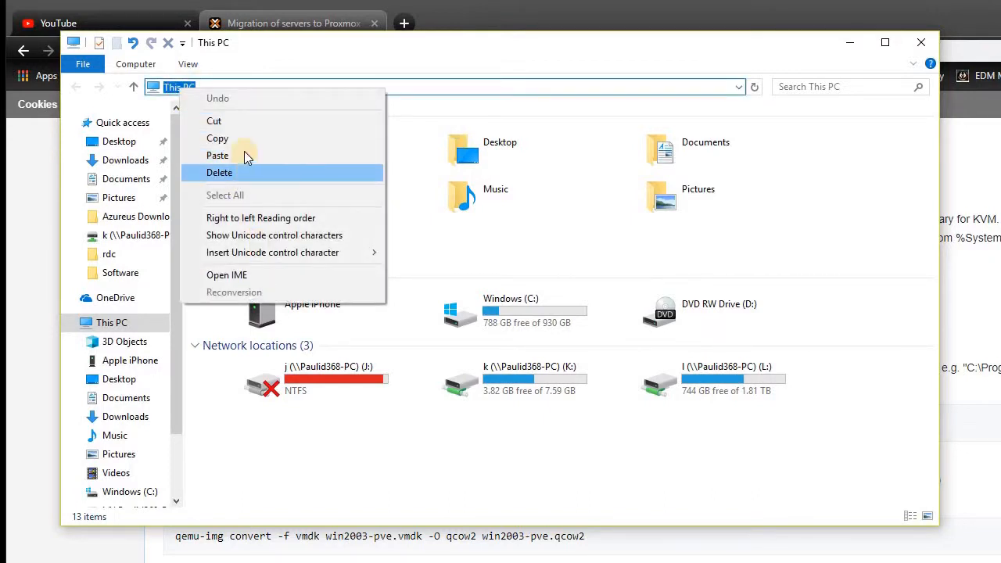
{"action": "left_click", "coordinate": [244, 152]}
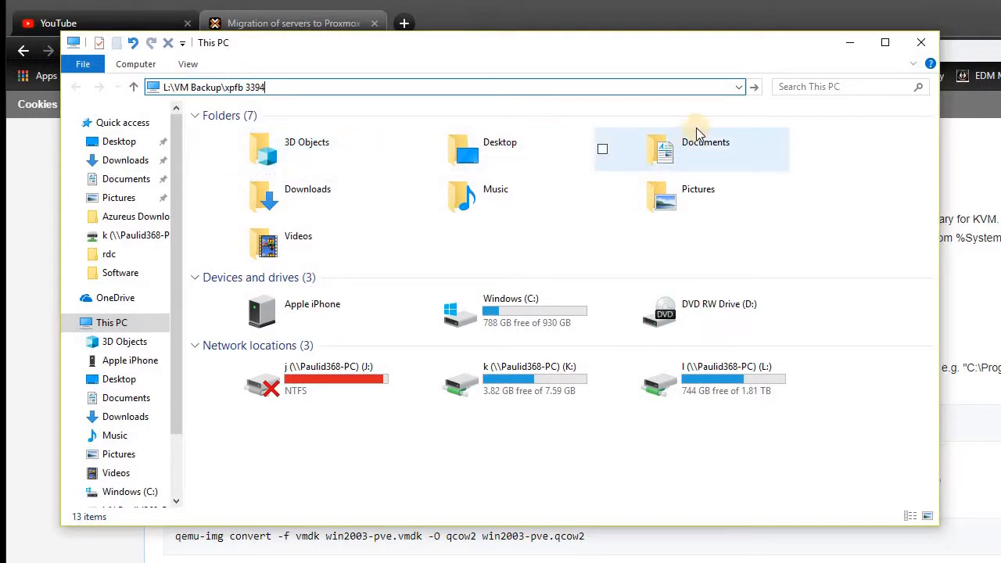
{"action": "left_click", "coordinate": [753, 86]}
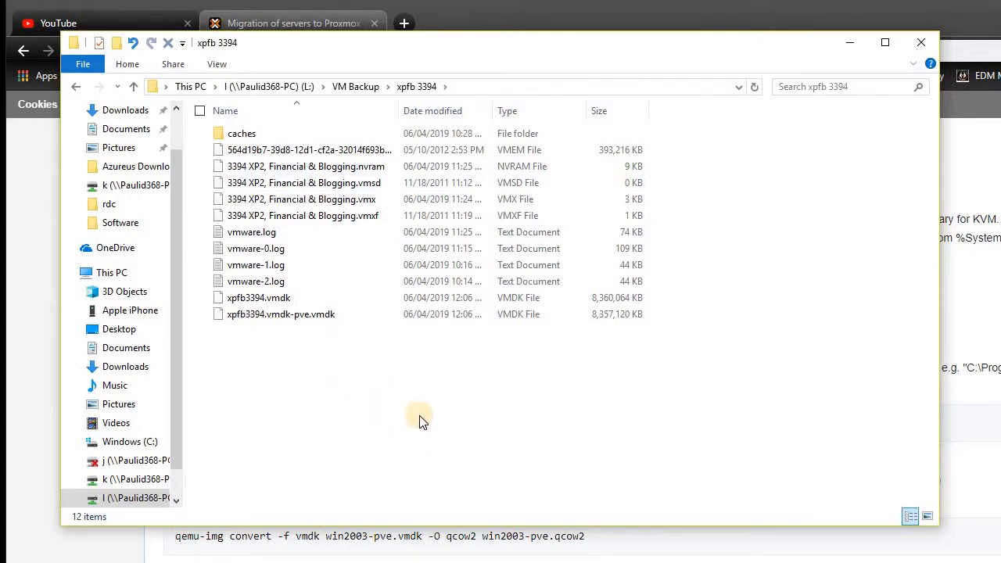
{"action": "left_click", "coordinate": [313, 314]}
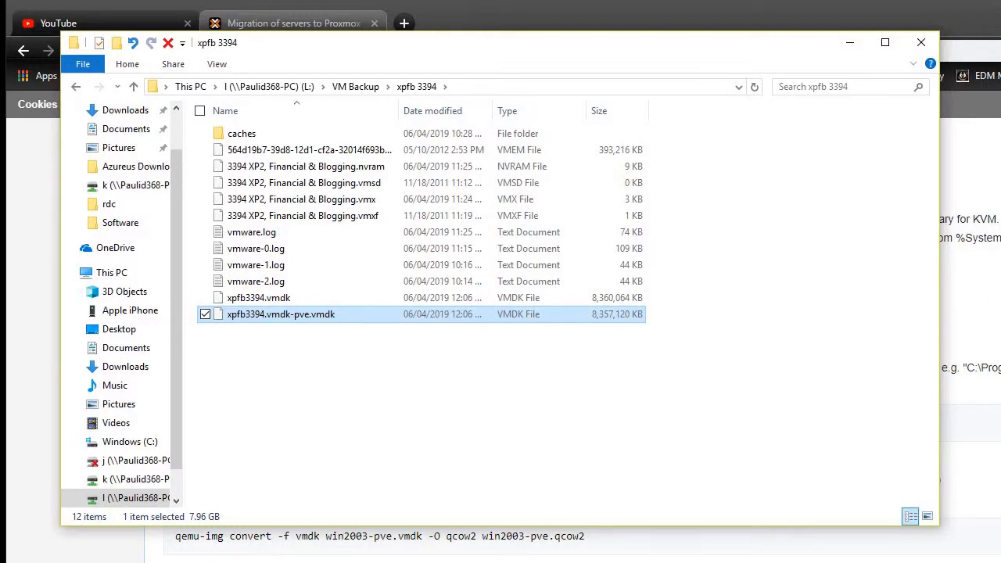
Find and open WinSCP on the local computer and log in to the saved root site with host 192.168.0.163.
{"action": "key", "text": "super"}
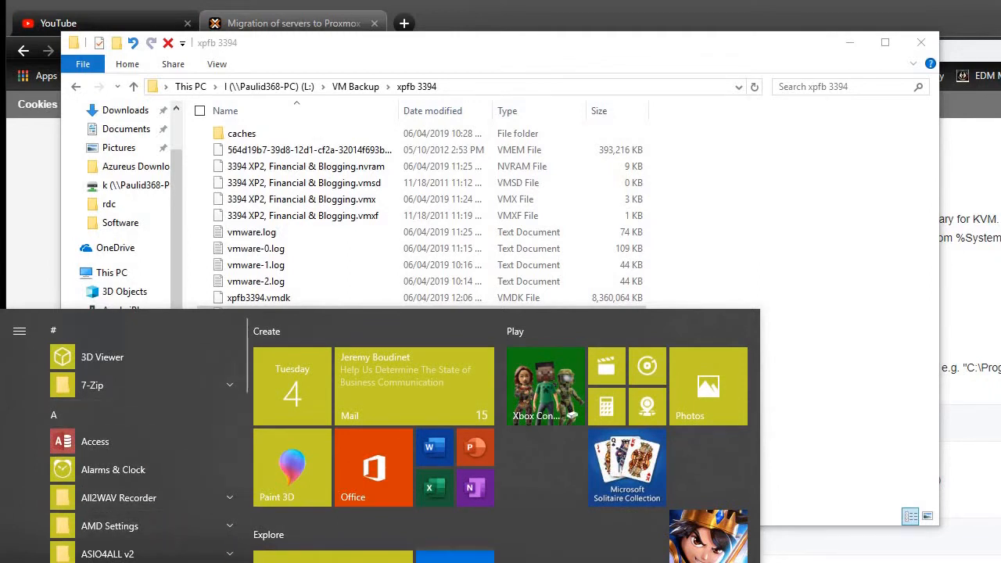
{"action": "scroll", "coordinate": [186, 433], "scroll_direction": "down", "scroll_amount": 4}
{"action": "scroll", "coordinate": [186, 432], "scroll_direction": "down", "scroll_amount": 3}
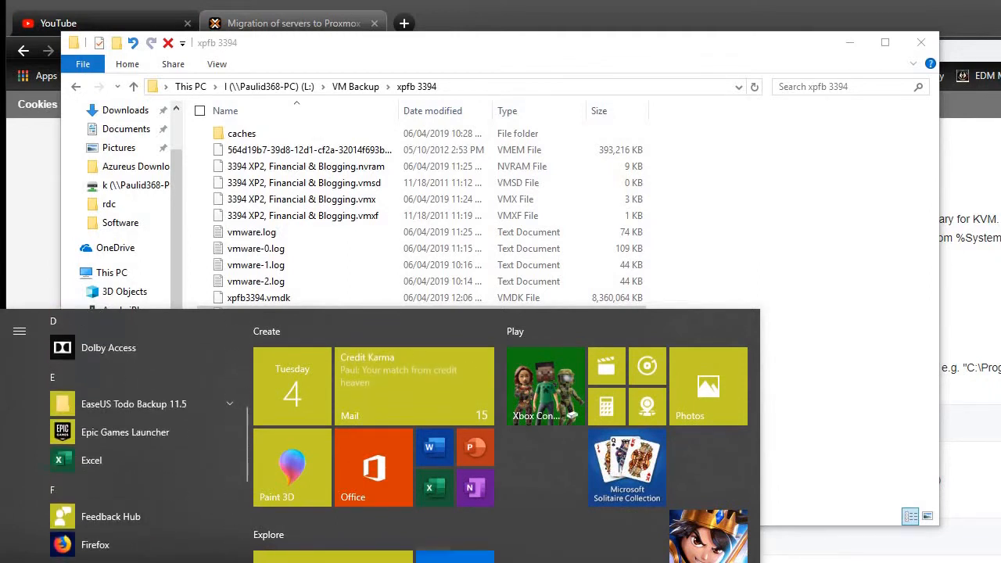
{"action": "scroll", "coordinate": [186, 432], "scroll_direction": "down", "scroll_amount": 3}
{"action": "scroll", "coordinate": [125, 435], "scroll_direction": "down", "scroll_amount": 3}
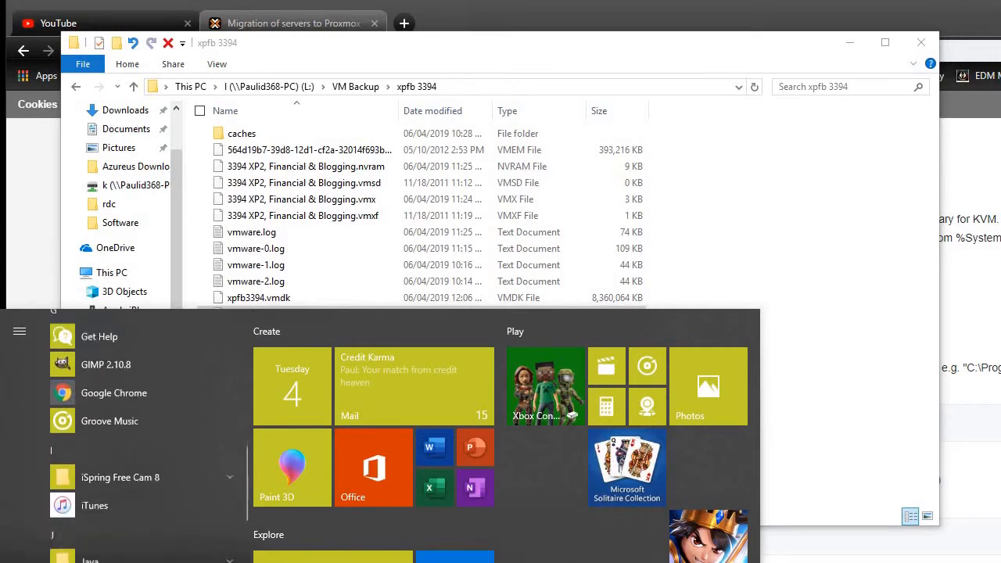
{"action": "scroll", "coordinate": [140, 548], "scroll_direction": "down", "scroll_amount": 6}
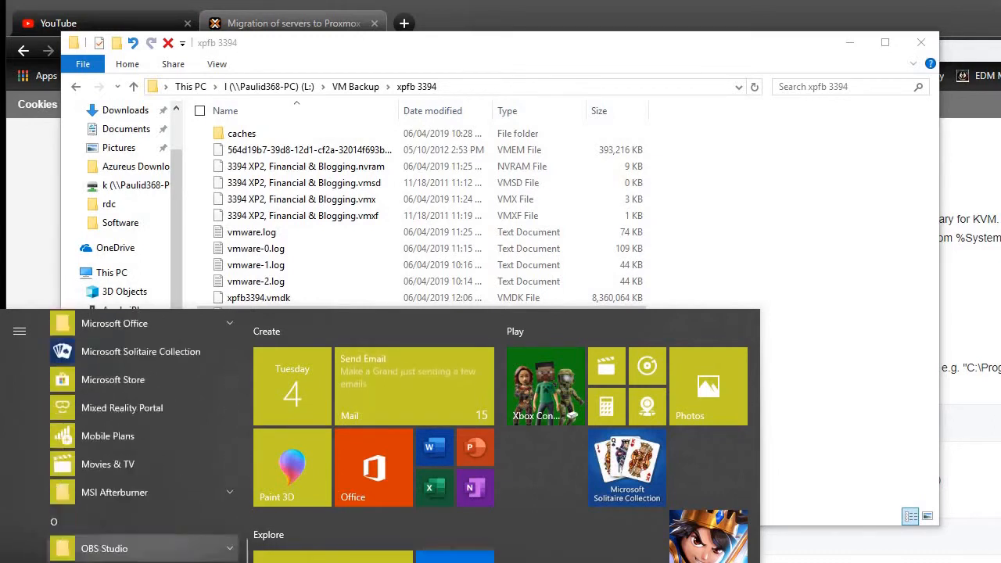
{"action": "scroll", "coordinate": [141, 548], "scroll_direction": "down", "scroll_amount": 3}
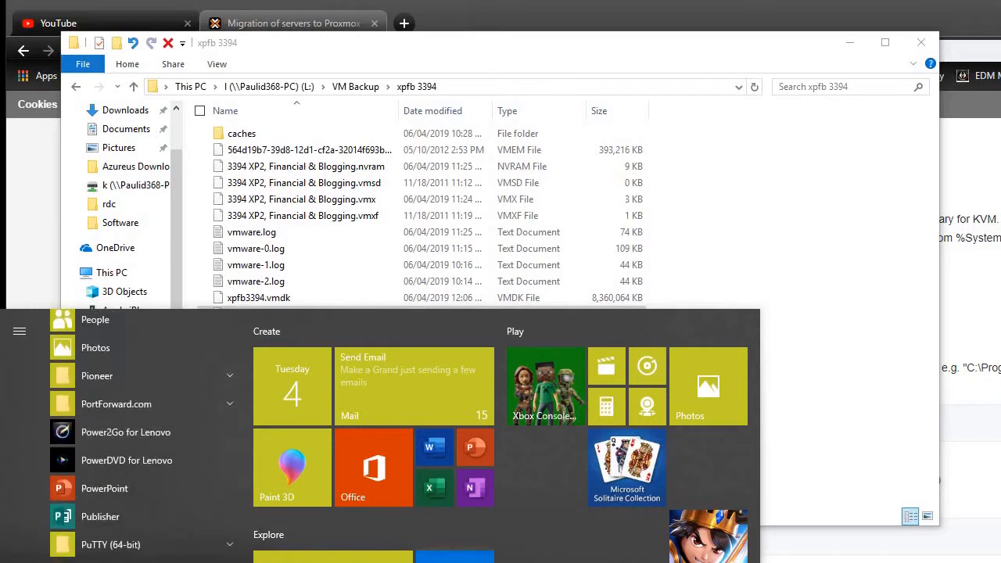
{"action": "scroll", "coordinate": [140, 434], "scroll_direction": "down", "scroll_amount": 5}
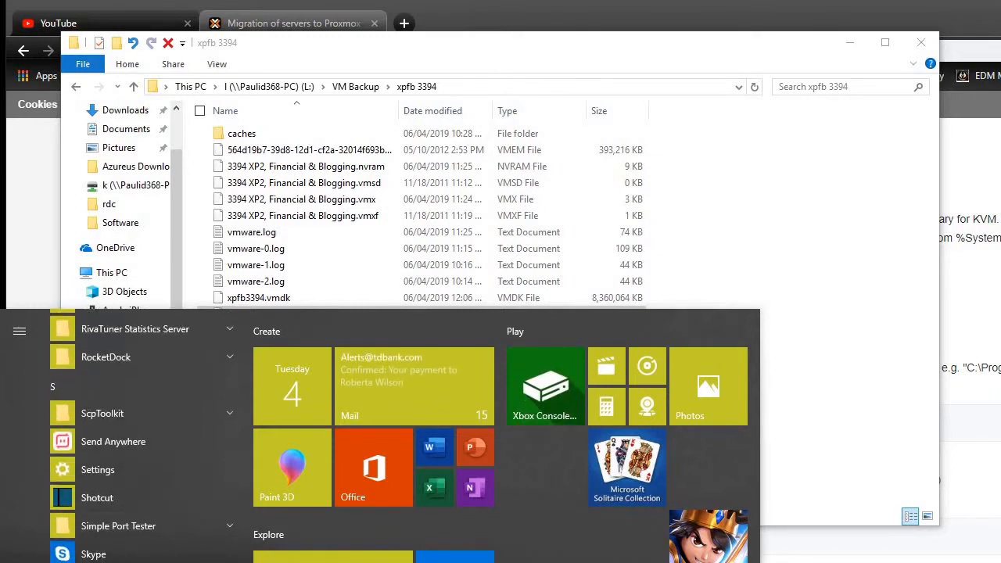
{"action": "scroll", "coordinate": [141, 434], "scroll_direction": "down", "scroll_amount": 4}
{"action": "scroll", "coordinate": [141, 435], "scroll_direction": "down", "scroll_amount": 3}
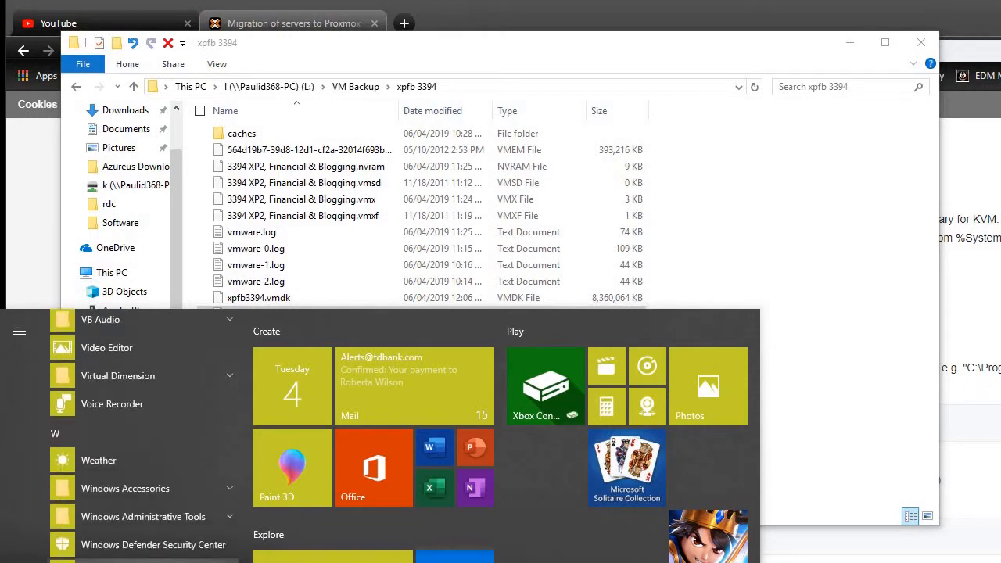
{"action": "scroll", "coordinate": [141, 434], "scroll_direction": "down", "scroll_amount": 2}
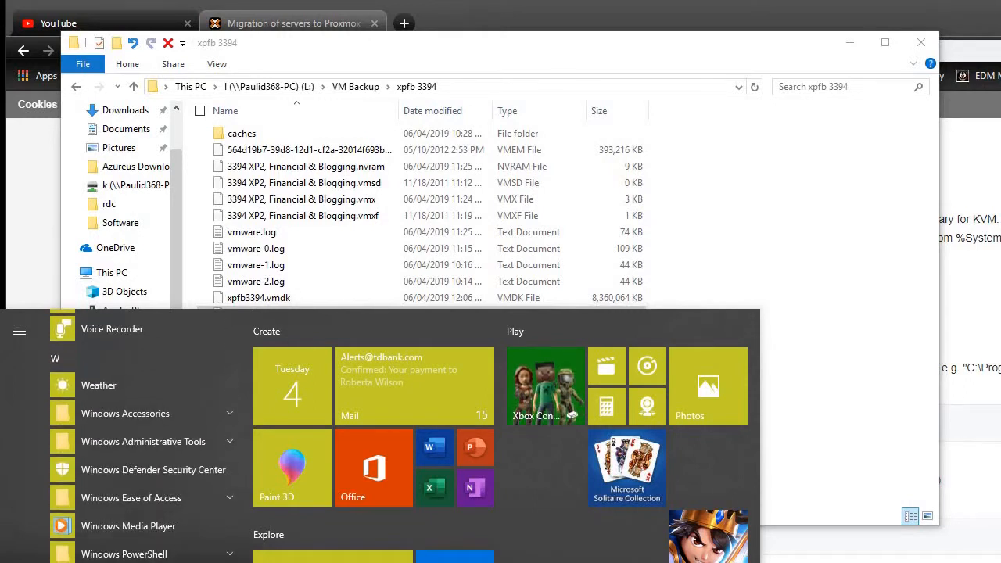
{"action": "scroll", "coordinate": [141, 435], "scroll_direction": "down", "scroll_amount": 1}
{"action": "key", "text": "Escape"}
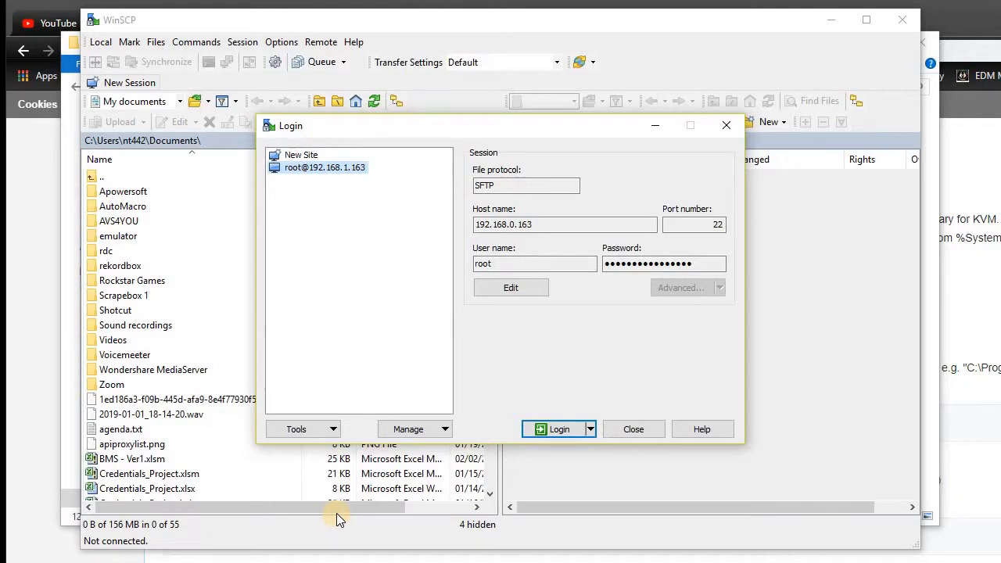
{"action": "left_click", "coordinate": [558, 429]}
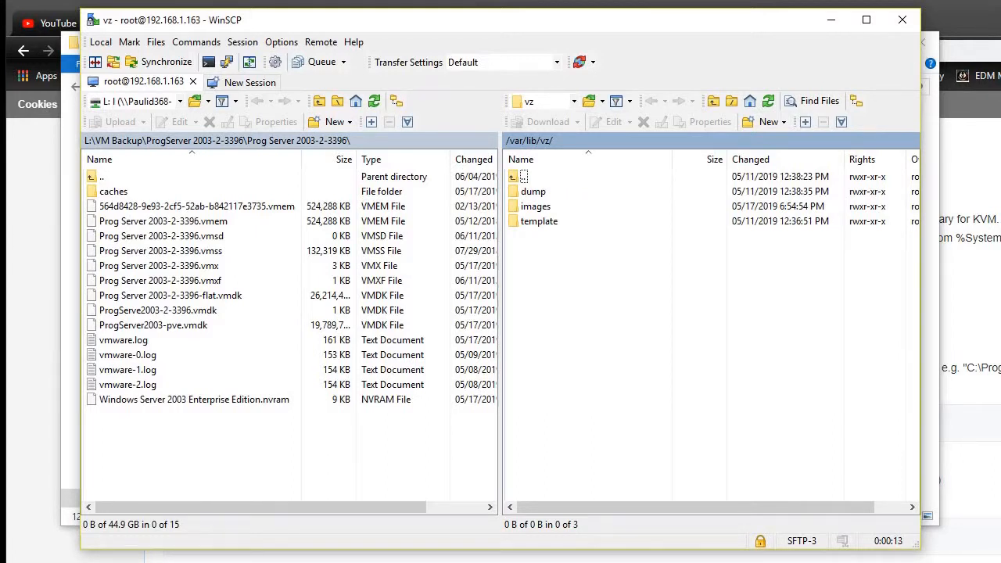
Browse the Proxmox server's /var/lib/vz/images folder and the parent directory /var/lib, ending in /var/lib/vz.
{"action": "double_click", "coordinate": [529, 206]}
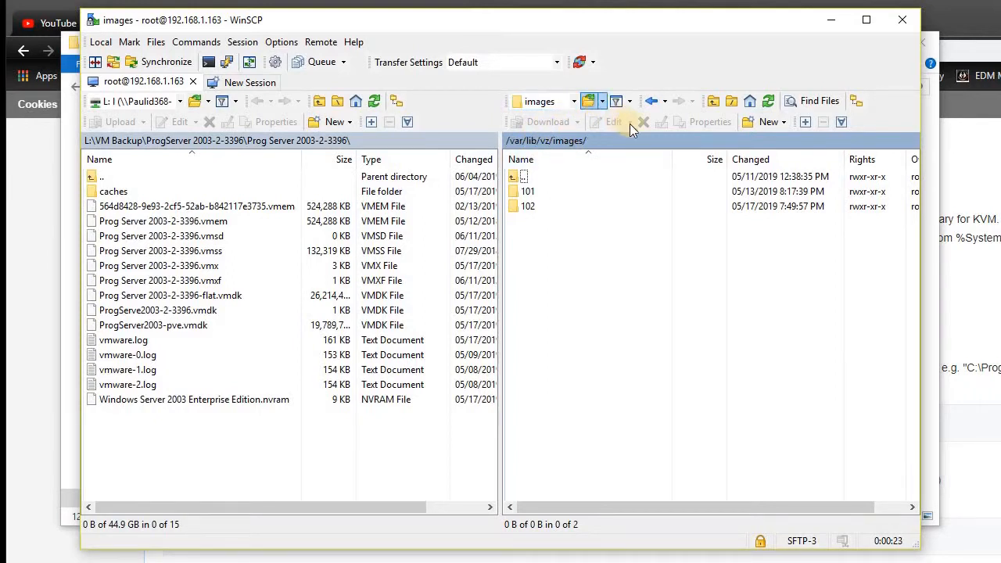
{"action": "left_click", "coordinate": [648, 104]}
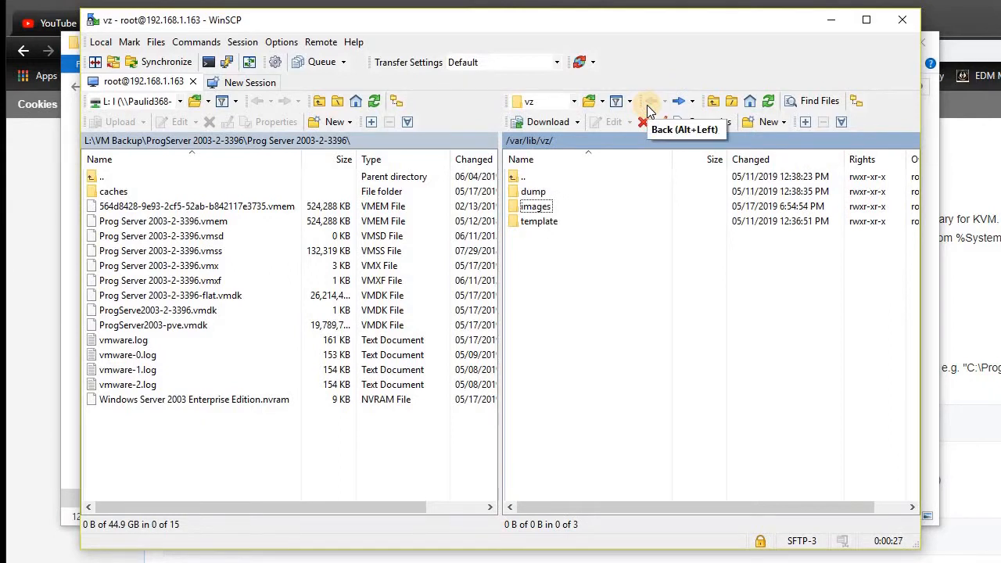
{"action": "double_click", "coordinate": [515, 179]}
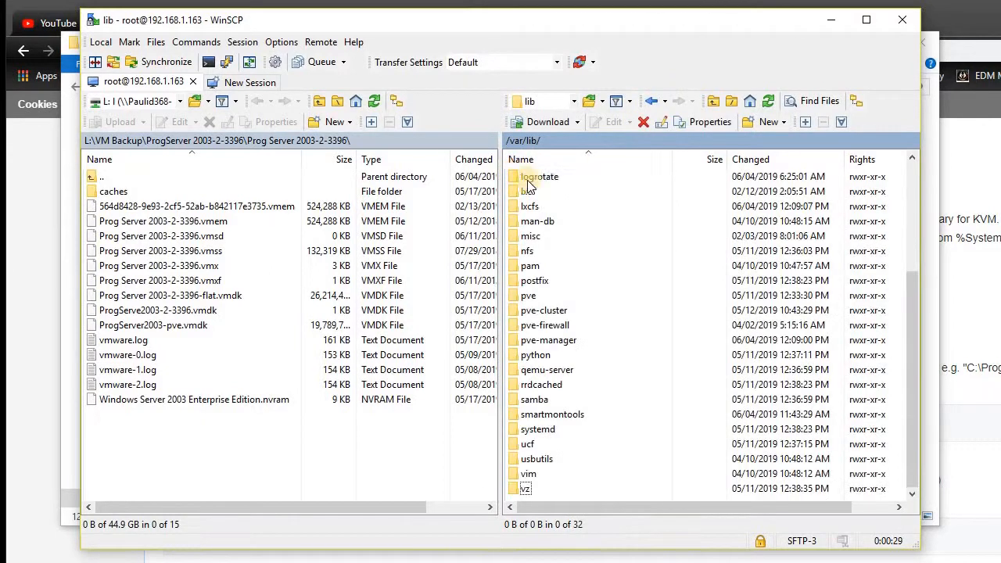
{"action": "double_click", "coordinate": [528, 488]}
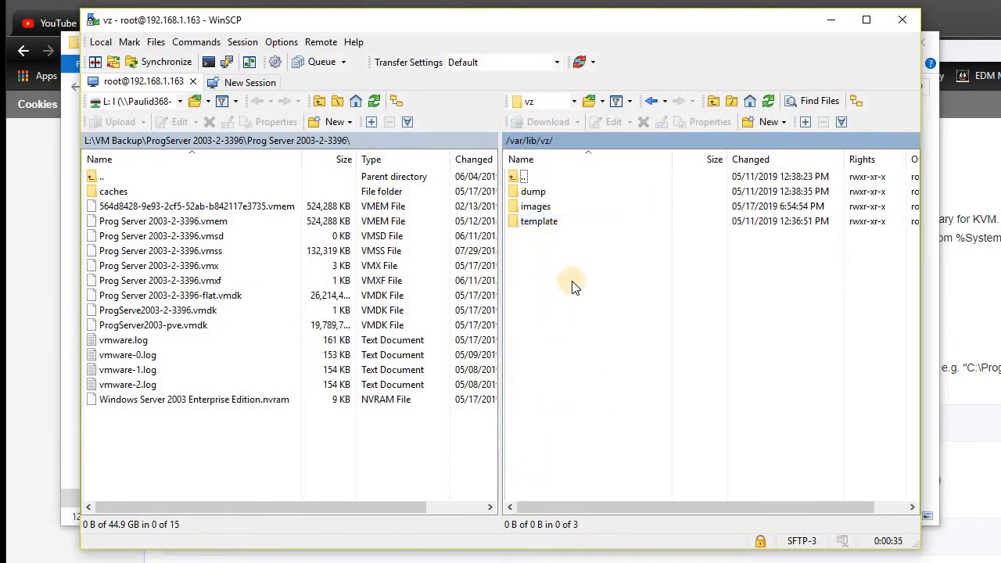
Check the wiki's target directory for the disk file and open /var/lib/vz/images on the server in WinSCP.
{"action": "left_click", "coordinate": [994, 475]}
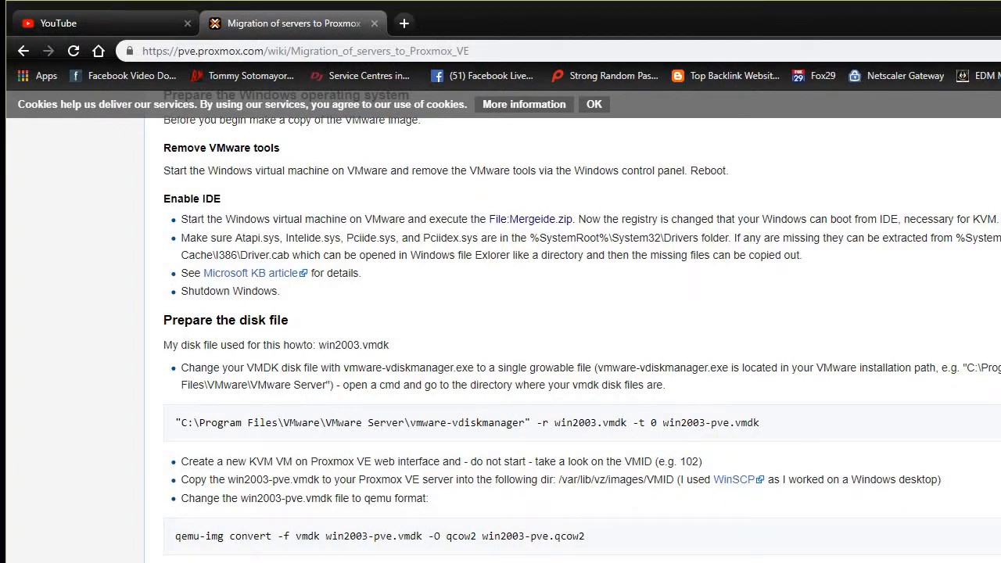
{"action": "key", "text": "alt+Tab"}
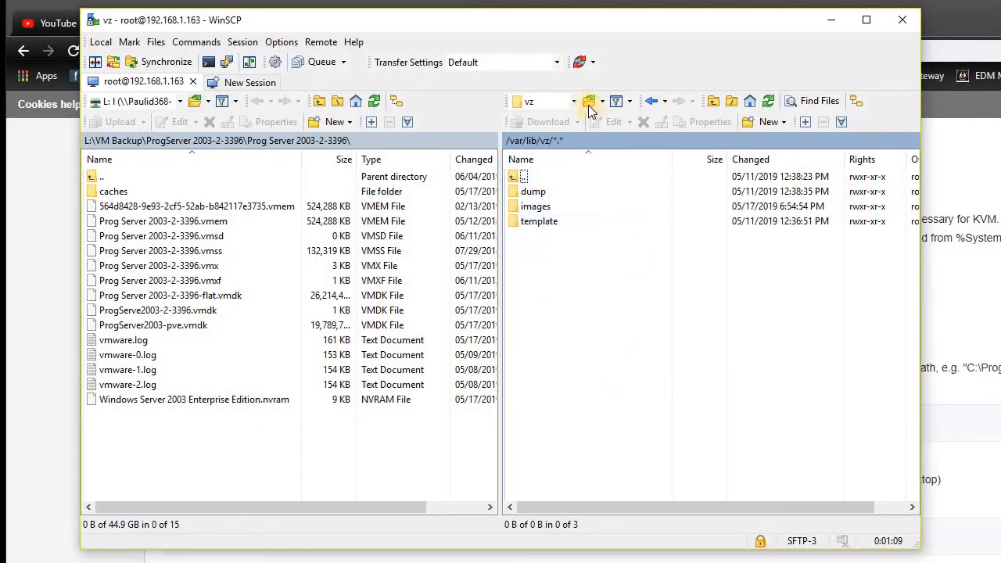
{"action": "left_click", "coordinate": [558, 207]}
{"action": "double_click", "coordinate": [556, 205]}
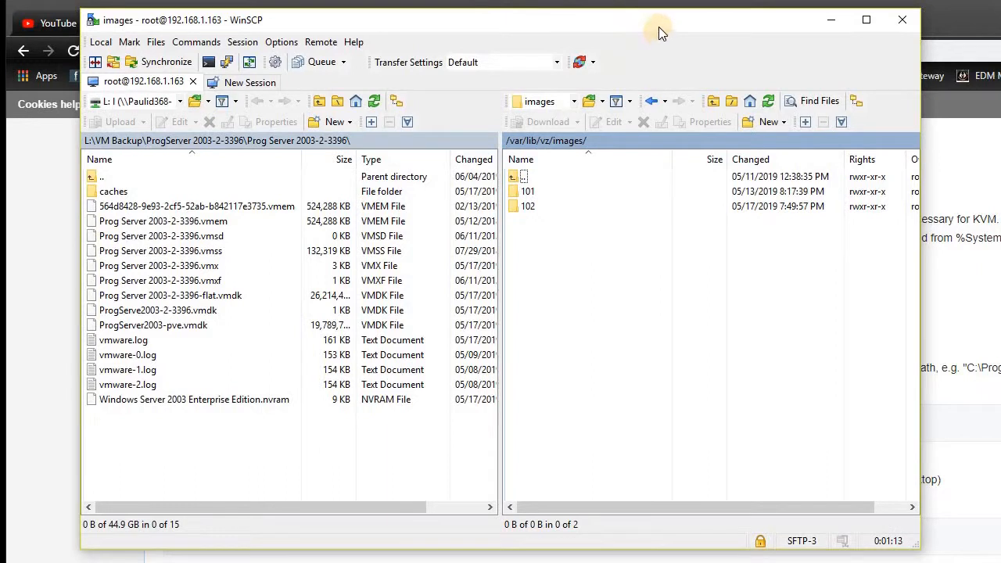
Uncover the browser and open the Proxmox web interface at 192.168.0.163:8006 in a new tab, proceeding past the certificate warning.
{"action": "left_click_drag", "start_coordinate": [658, 27], "coordinate": [745, 237]}
{"action": "left_click_drag", "start_coordinate": [703, 167], "coordinate": [696, 161]}
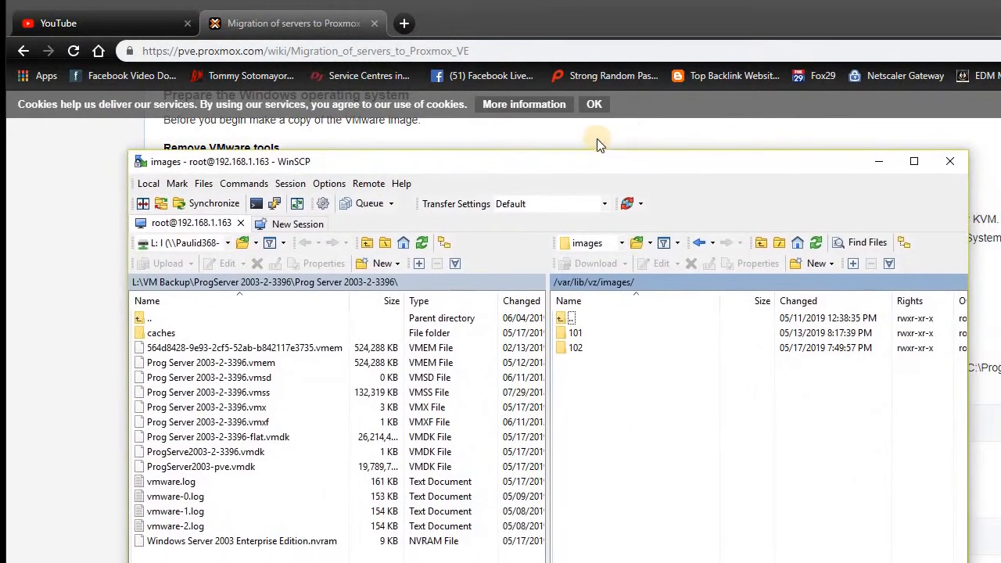
{"action": "left_click", "coordinate": [409, 24]}
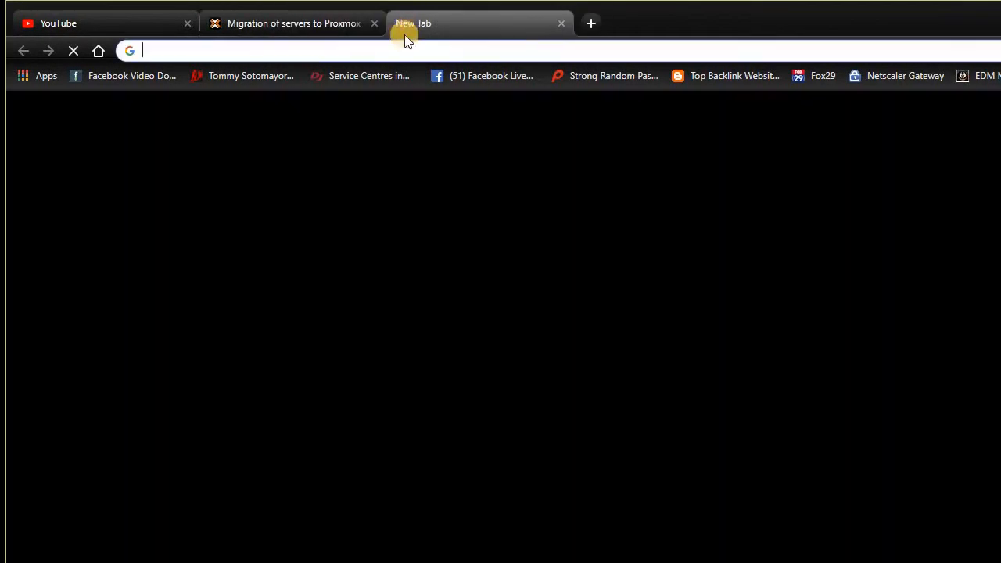
{"action": "left_click", "coordinate": [379, 57]}
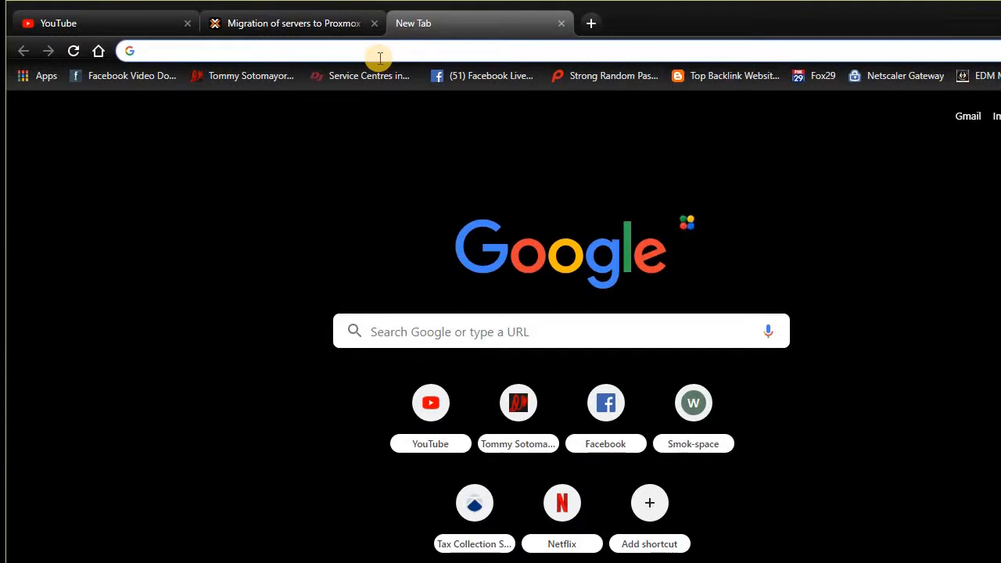
{"action": "type", "text": "19"}
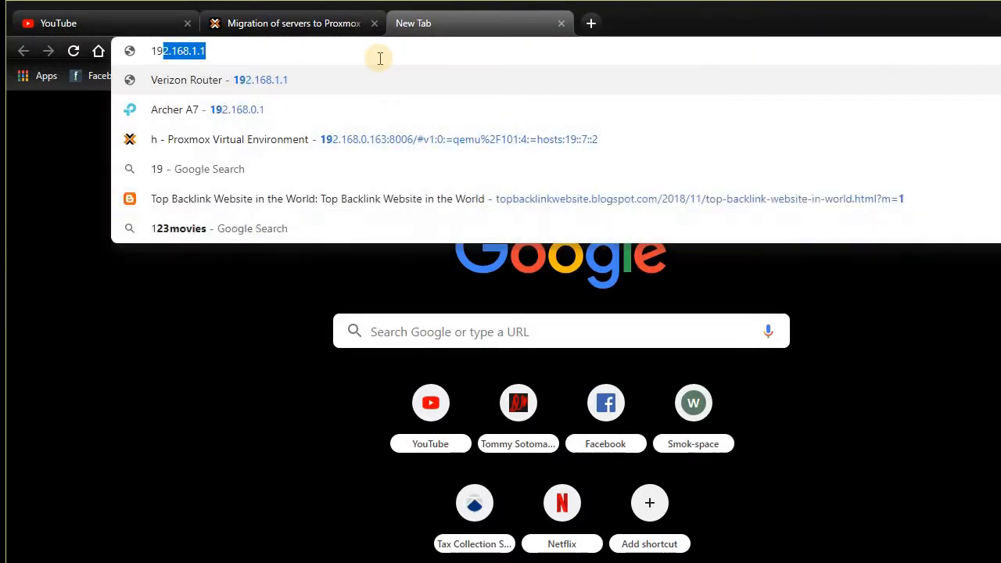
{"action": "type", "text": "2.168.0"}
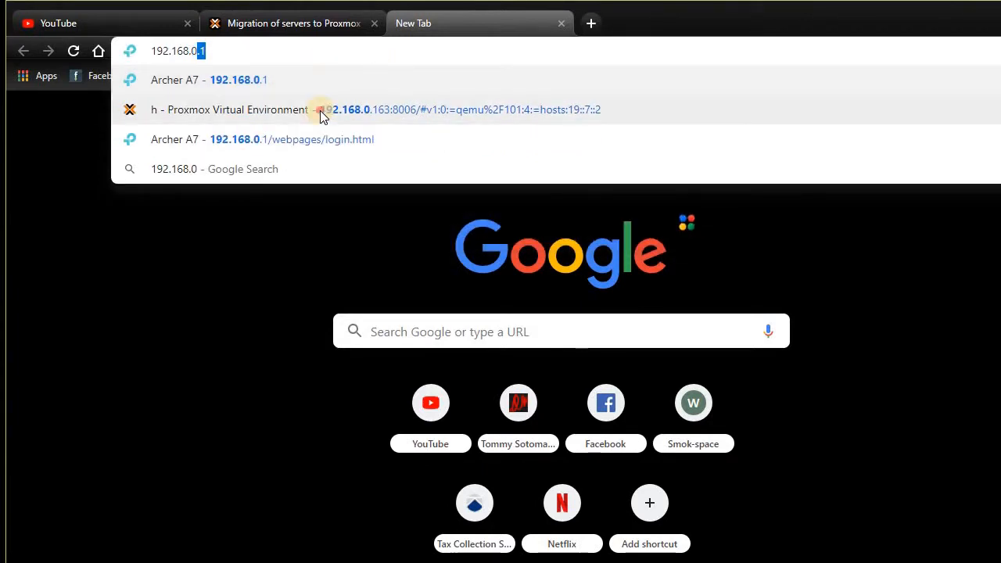
{"action": "left_click", "coordinate": [320, 111]}
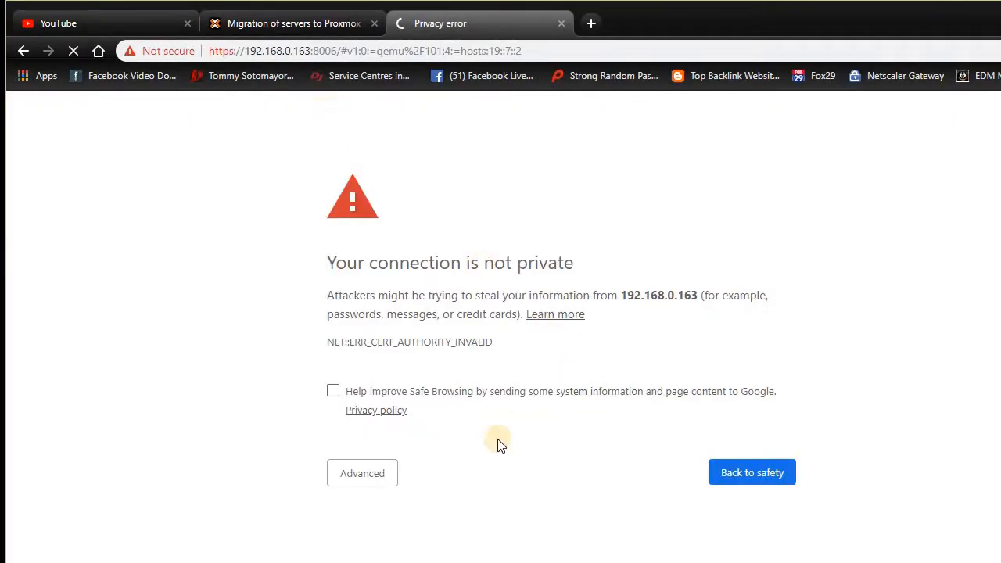
{"action": "left_click", "coordinate": [379, 473]}
{"action": "scroll", "coordinate": [400, 512], "scroll_direction": "down", "scroll_amount": 1}
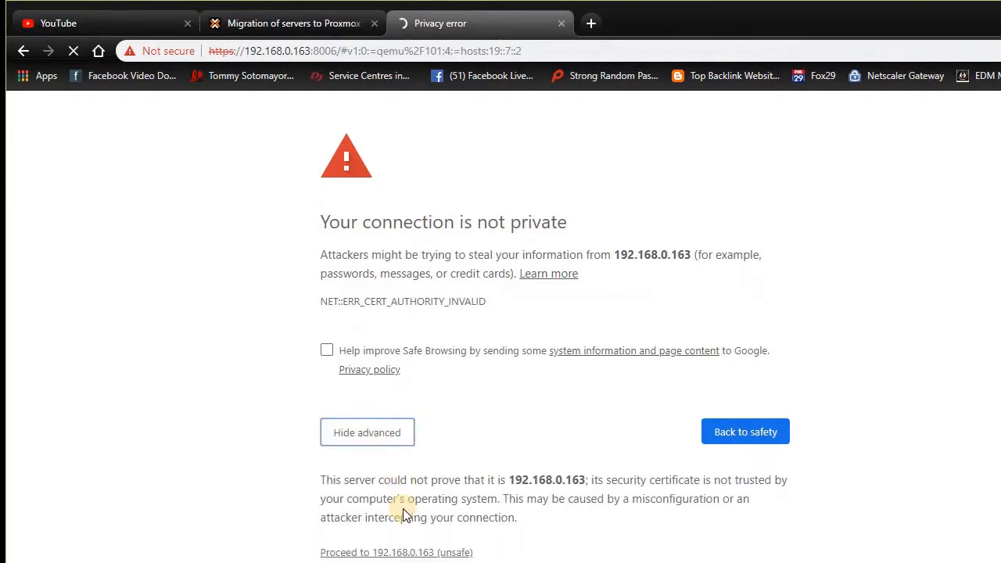
{"action": "left_click", "coordinate": [422, 552]}
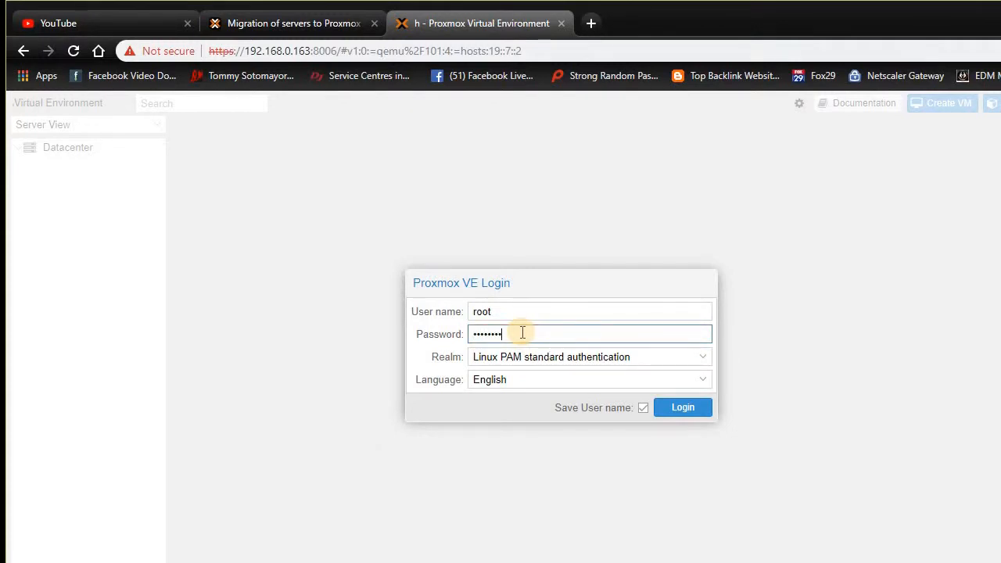
Log in to the Proxmox VE web interface as root and dismiss the subscription notice.
{"action": "key", "text": "Return"}
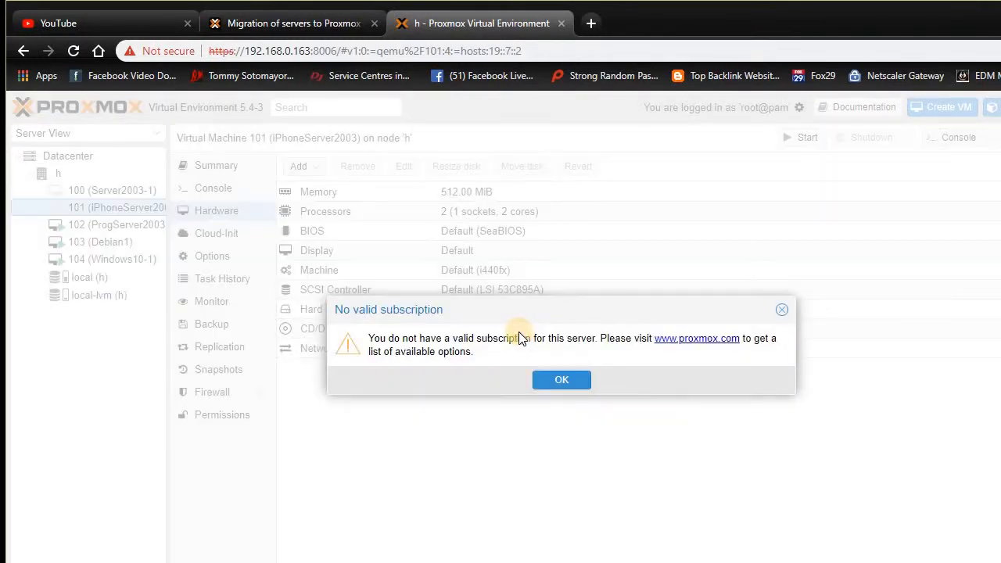
{"action": "left_click", "coordinate": [577, 382]}
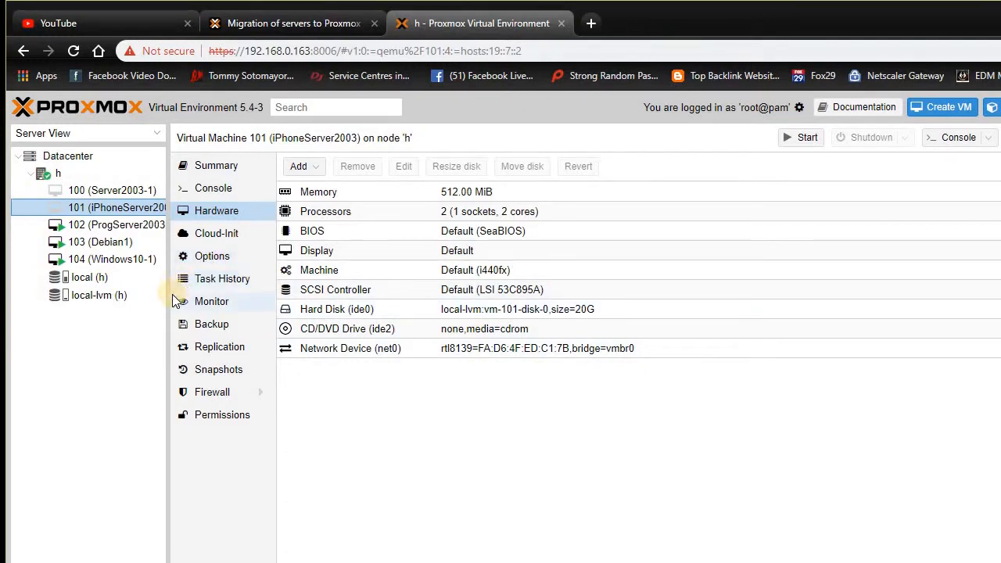
Start creating a new virtual machine on node h and enter the name xpfb 3394.
{"action": "left_click", "coordinate": [943, 112]}
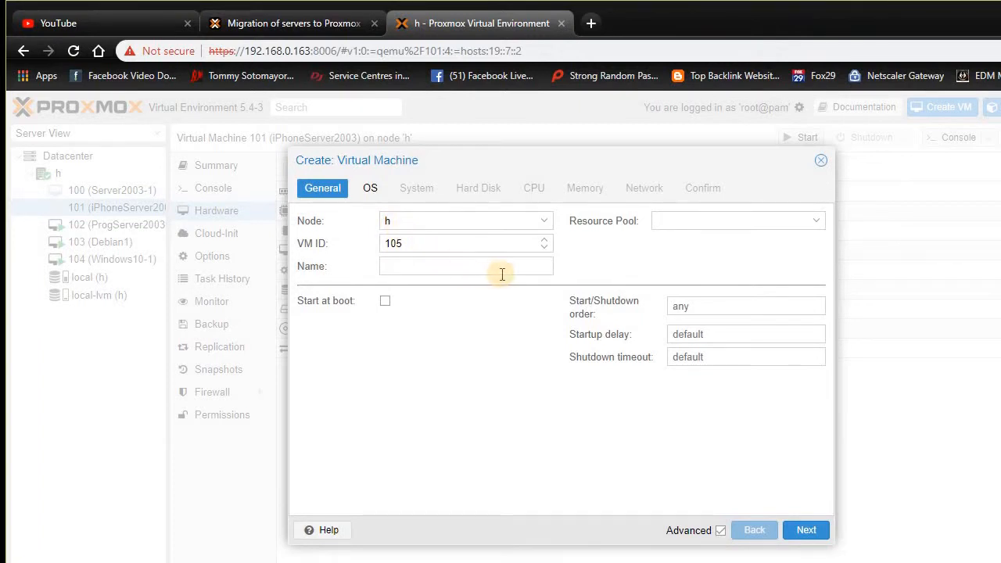
{"action": "left_click", "coordinate": [497, 265]}
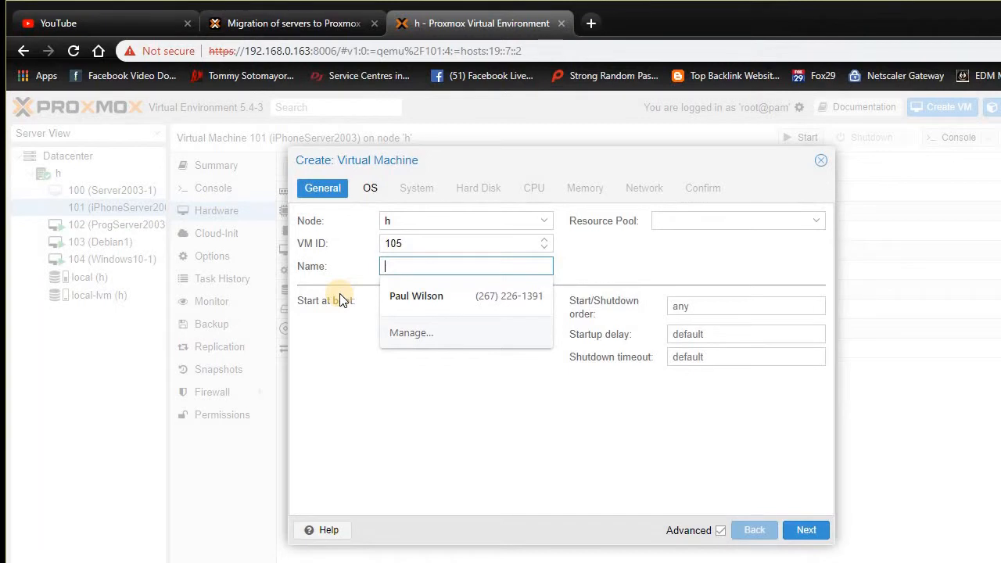
{"action": "type", "text": "xp"}
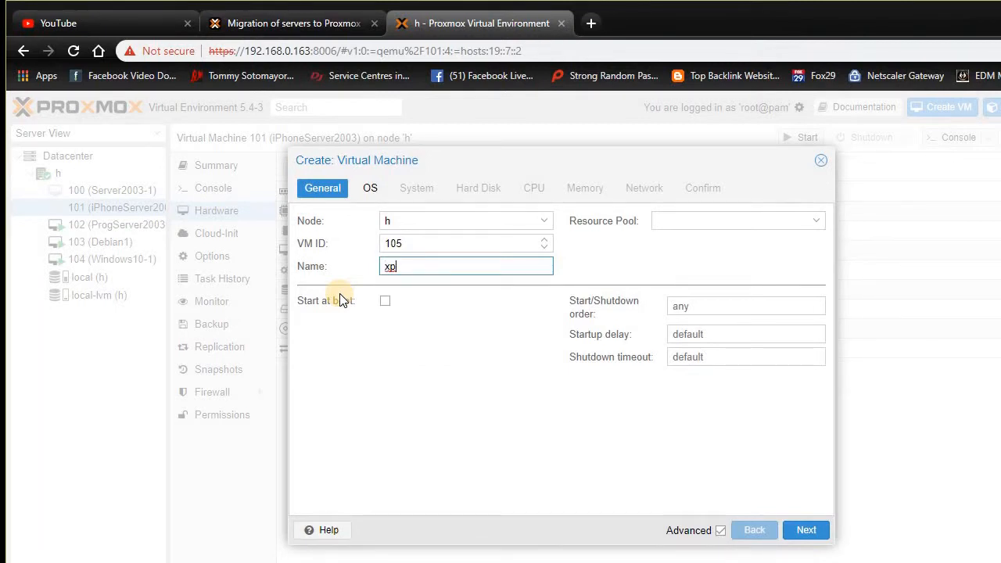
{"action": "type", "text": "fb 3394"}
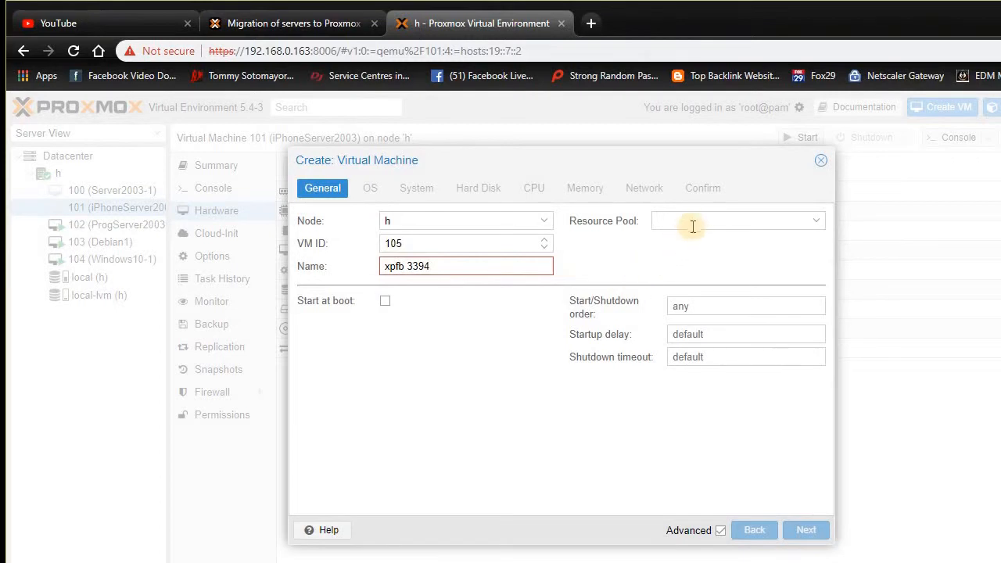
{"action": "left_click", "coordinate": [815, 221]}
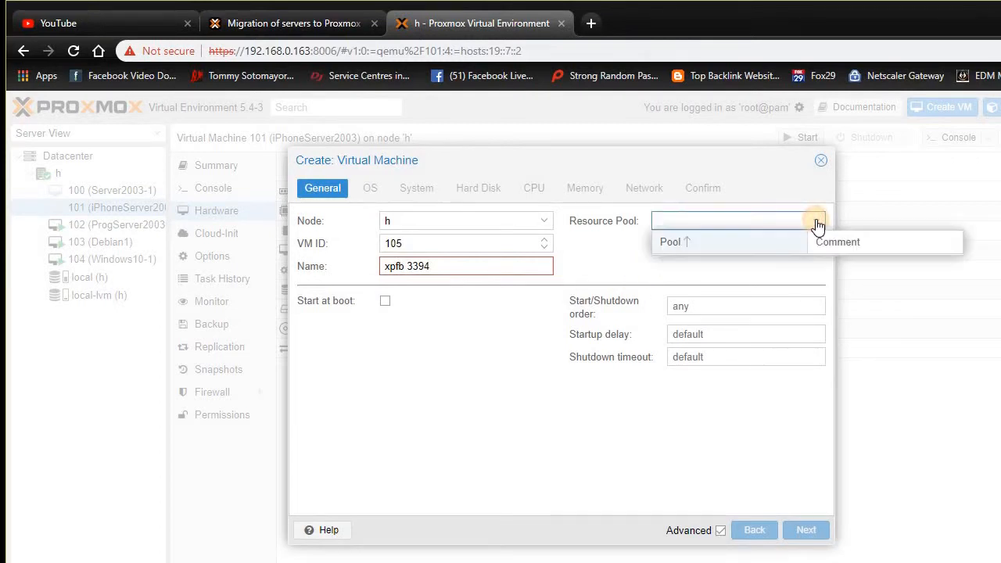
{"action": "left_click", "coordinate": [599, 430]}
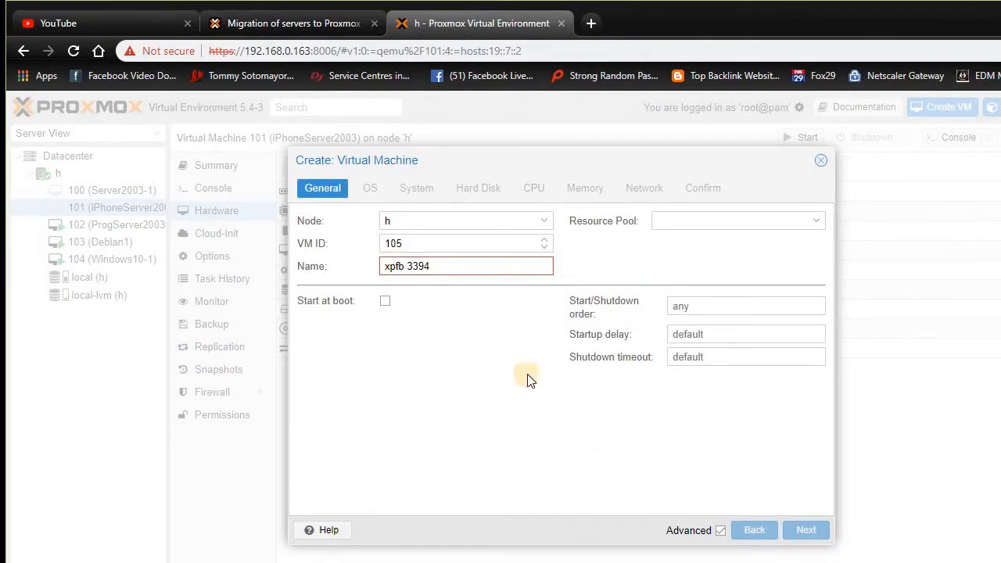
{"action": "left_click", "coordinate": [519, 223]}
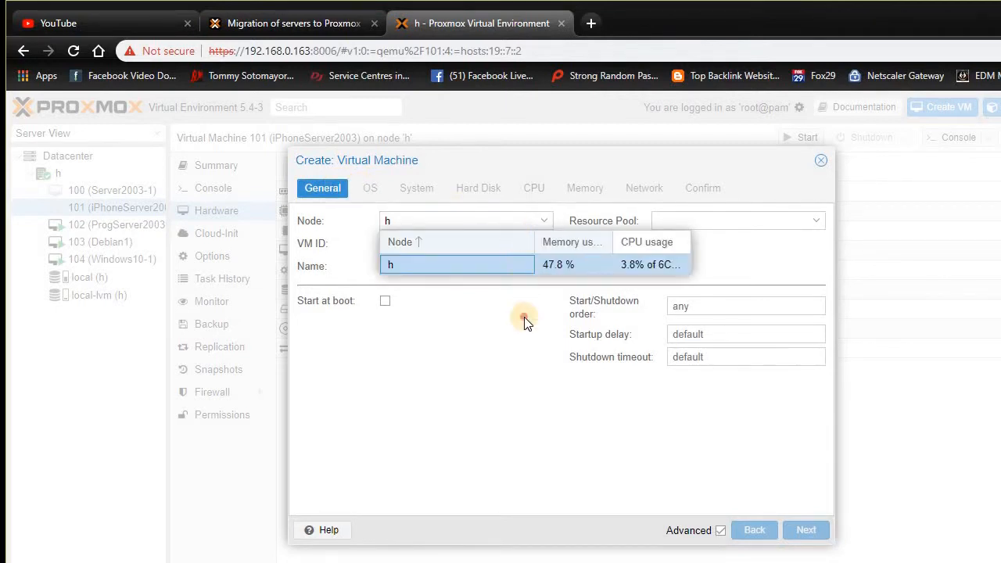
{"action": "left_click", "coordinate": [518, 291]}
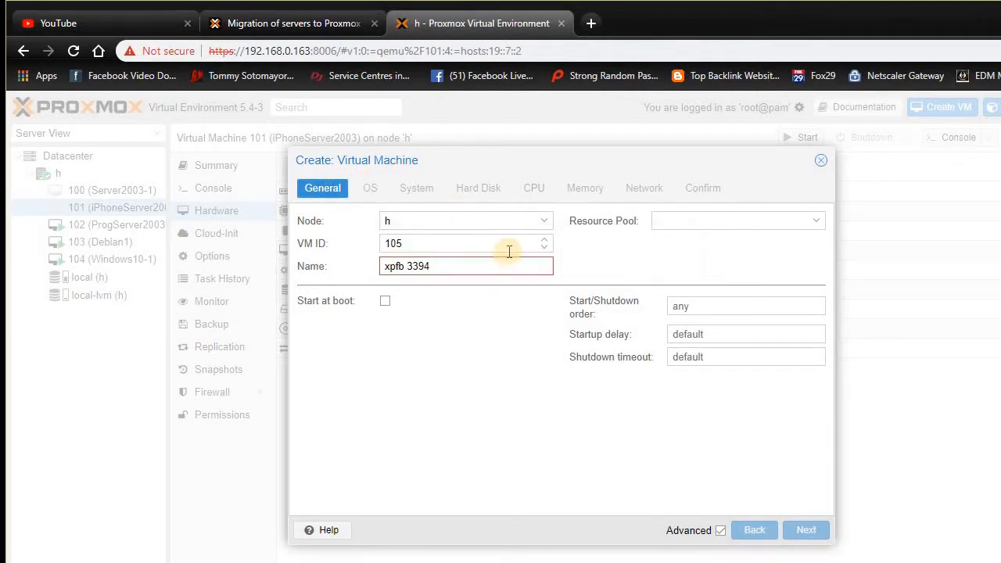
Remove the space from the VM name so it reads xpfb3394, and continue to the OS settings.
{"action": "left_click", "coordinate": [412, 265]}
{"action": "key", "text": "BackSpace"}
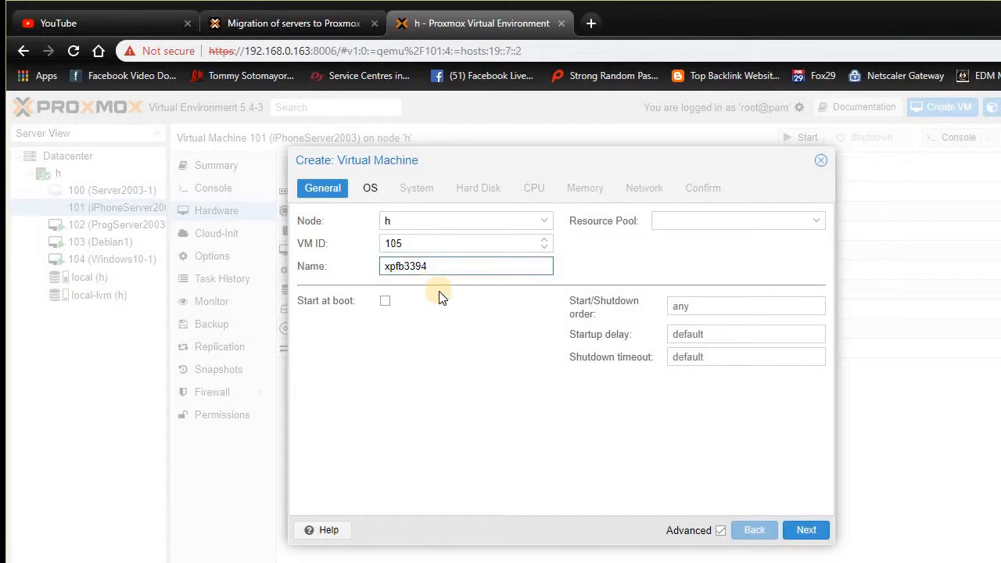
{"action": "left_click", "coordinate": [811, 532]}
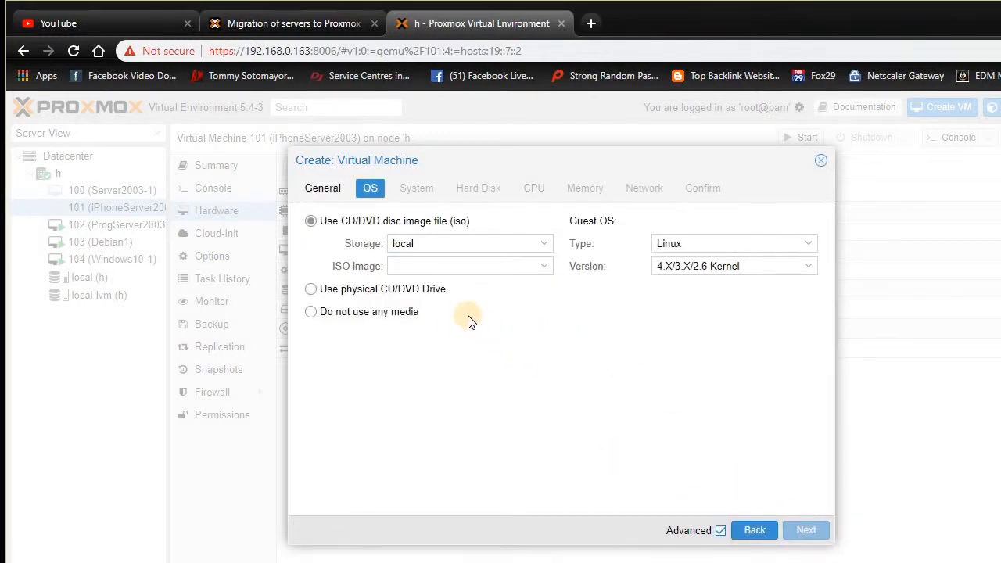
Configure the VM to use no installation media, with guest OS Microsoft Windows version XP/2003.
{"action": "left_click", "coordinate": [547, 247]}
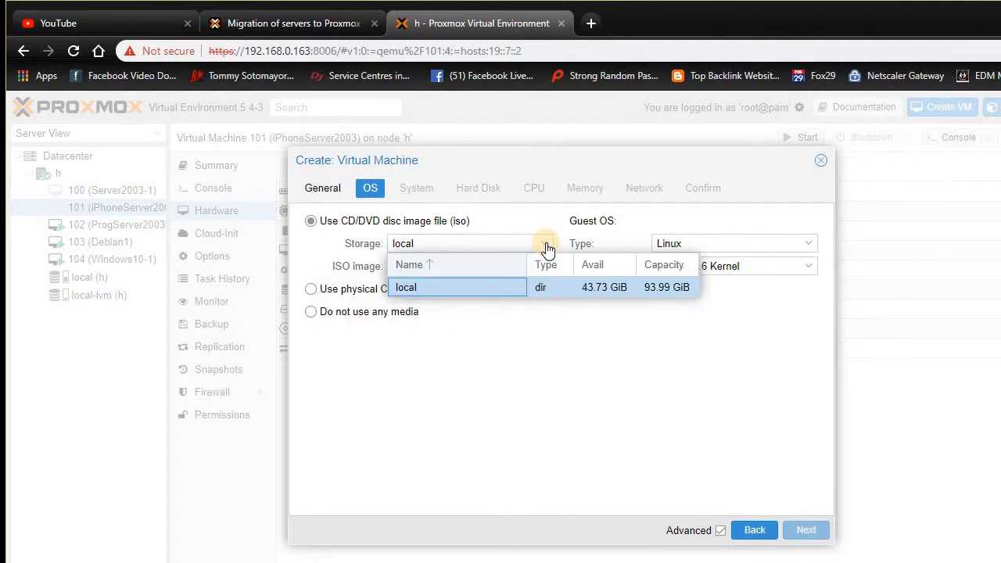
{"action": "left_click", "coordinate": [547, 247]}
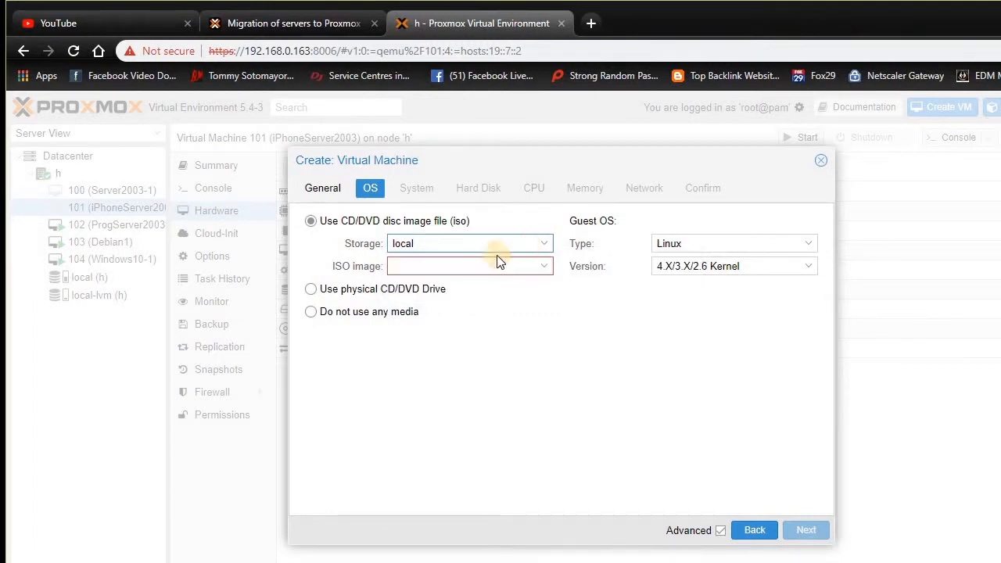
{"action": "left_click", "coordinate": [310, 312]}
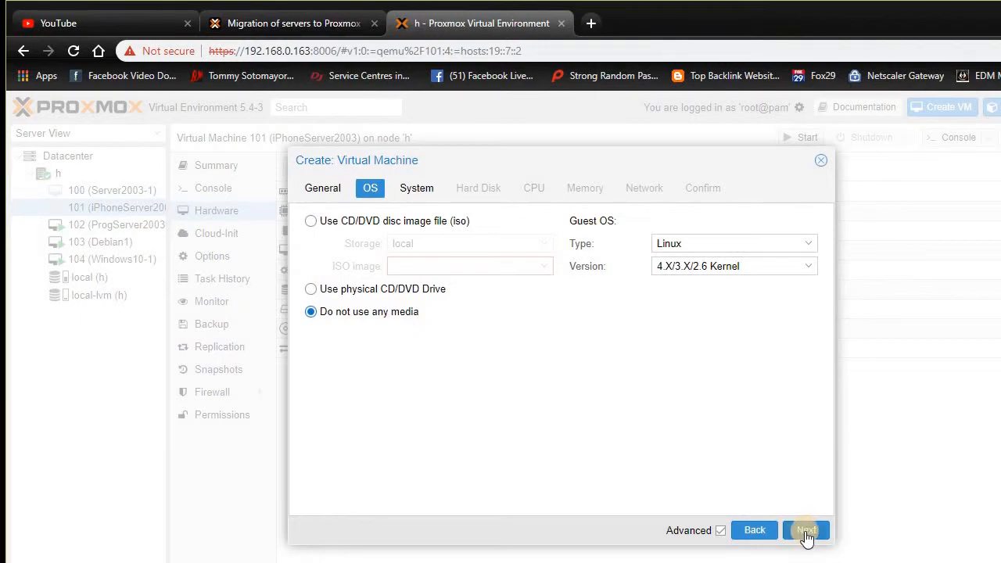
{"action": "left_click", "coordinate": [807, 250]}
{"action": "left_click", "coordinate": [809, 279]}
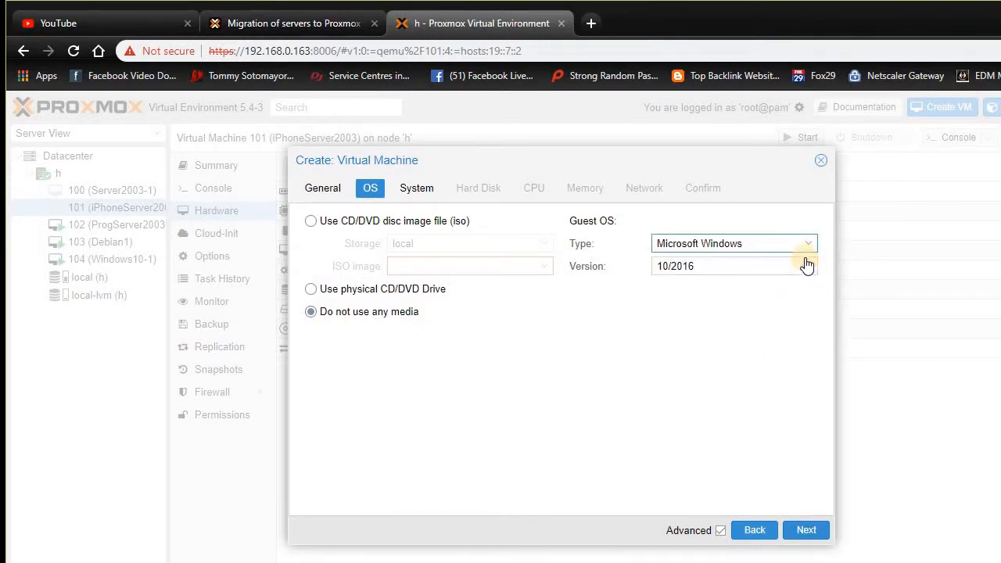
{"action": "left_click", "coordinate": [808, 268]}
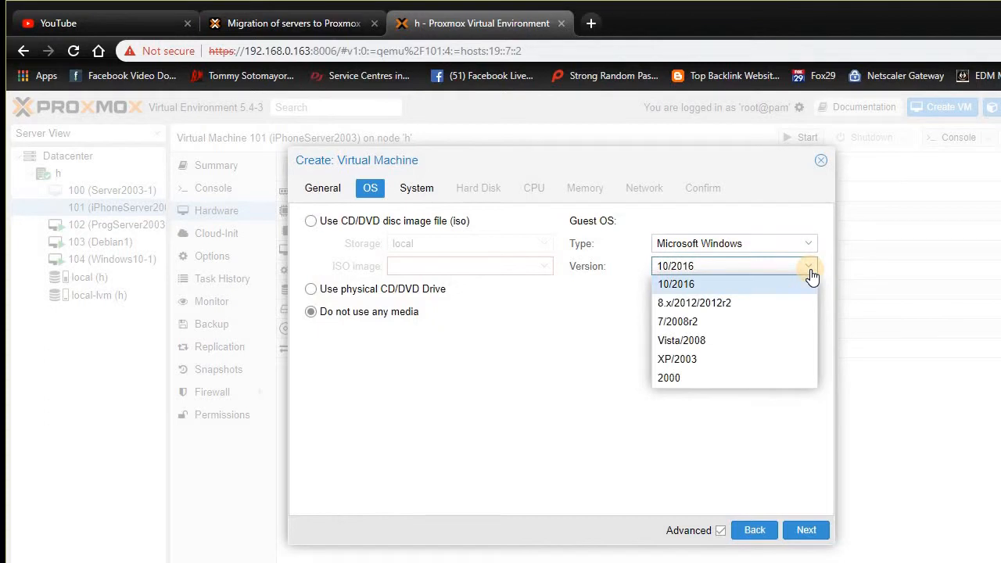
{"action": "left_click", "coordinate": [772, 361]}
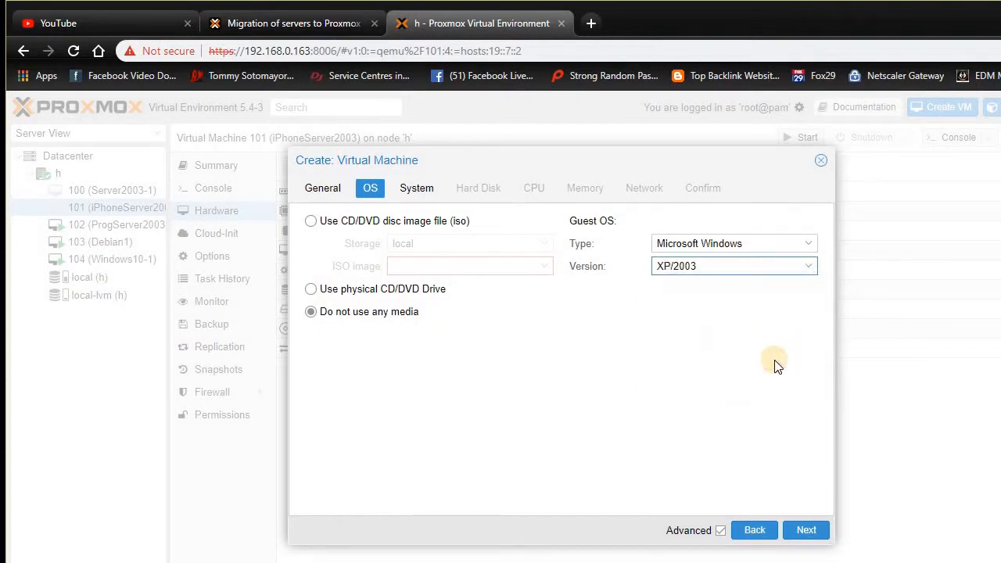
{"action": "left_click", "coordinate": [810, 530]}
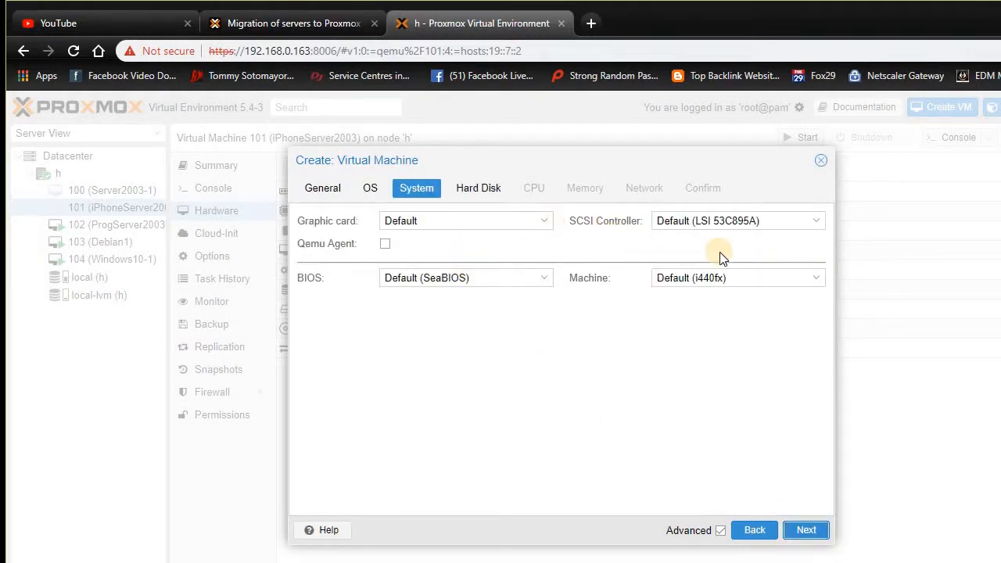
Keep the default system settings and set the IDE hard disk on local-lvm to 20 GiB.
{"action": "left_click", "coordinate": [806, 530]}
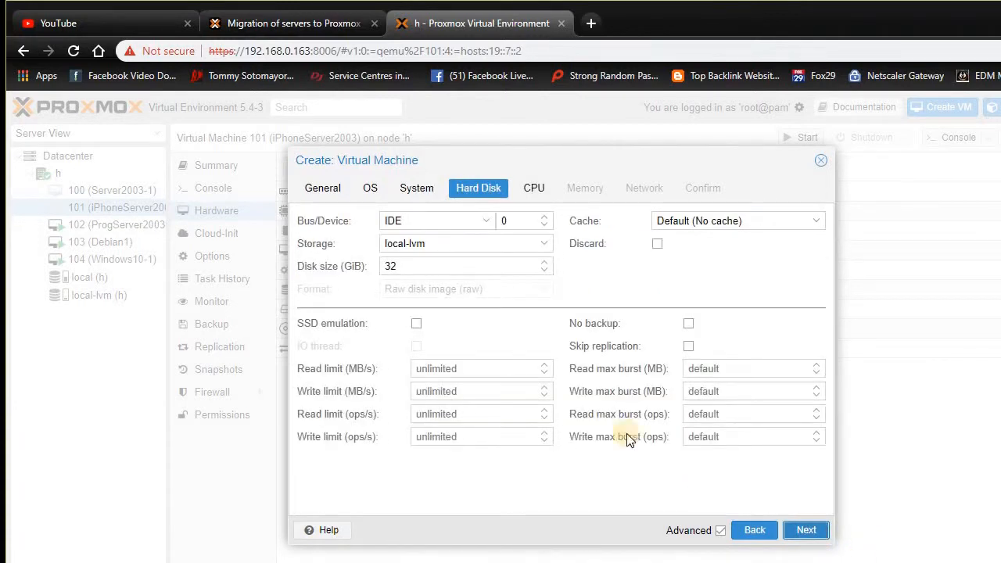
{"action": "left_click_drag", "start_coordinate": [543, 273], "coordinate": [545, 264]}
{"action": "left_click", "coordinate": [545, 263]}
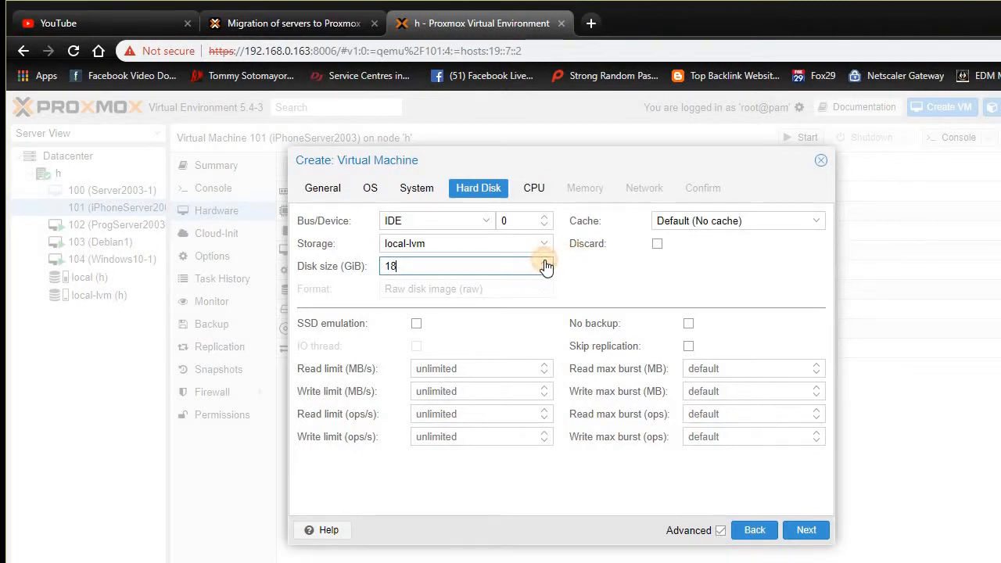
{"action": "left_click", "coordinate": [544, 263]}
{"action": "left_click", "coordinate": [808, 532]}
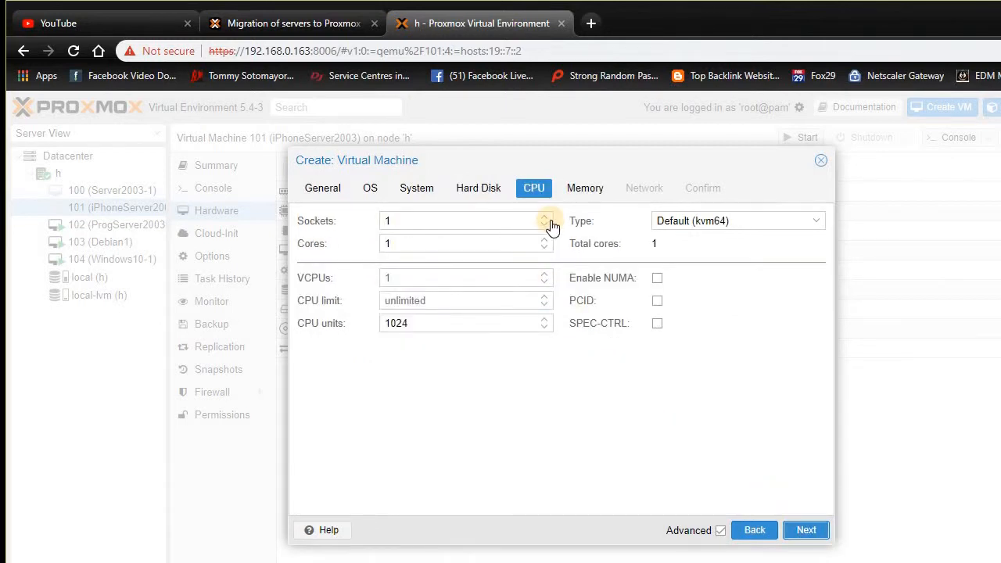
Set the CPU to 2 cores and accept the default memory of 512 MiB.
{"action": "left_click", "coordinate": [545, 240]}
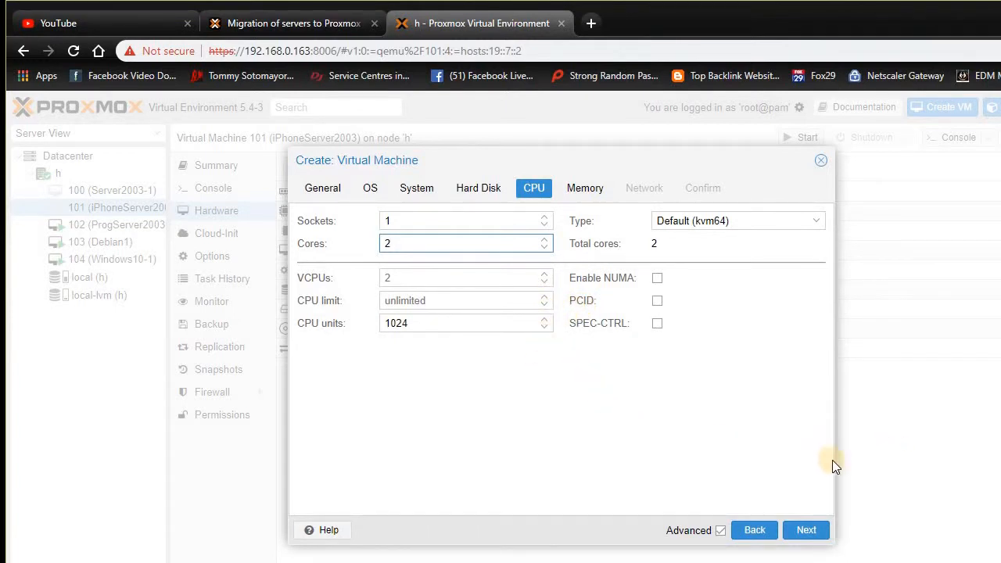
{"action": "left_click", "coordinate": [813, 535]}
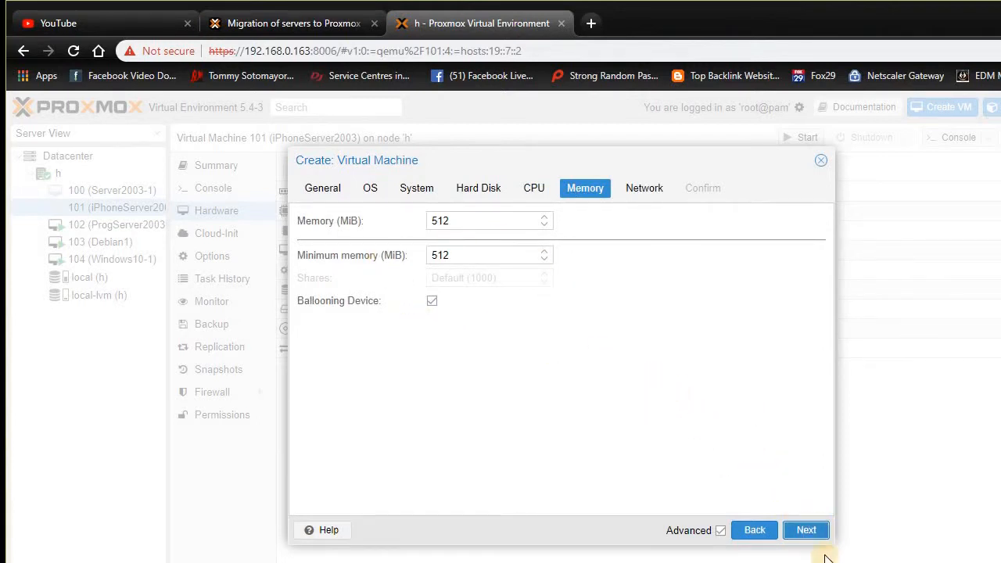
{"action": "left_click", "coordinate": [805, 530]}
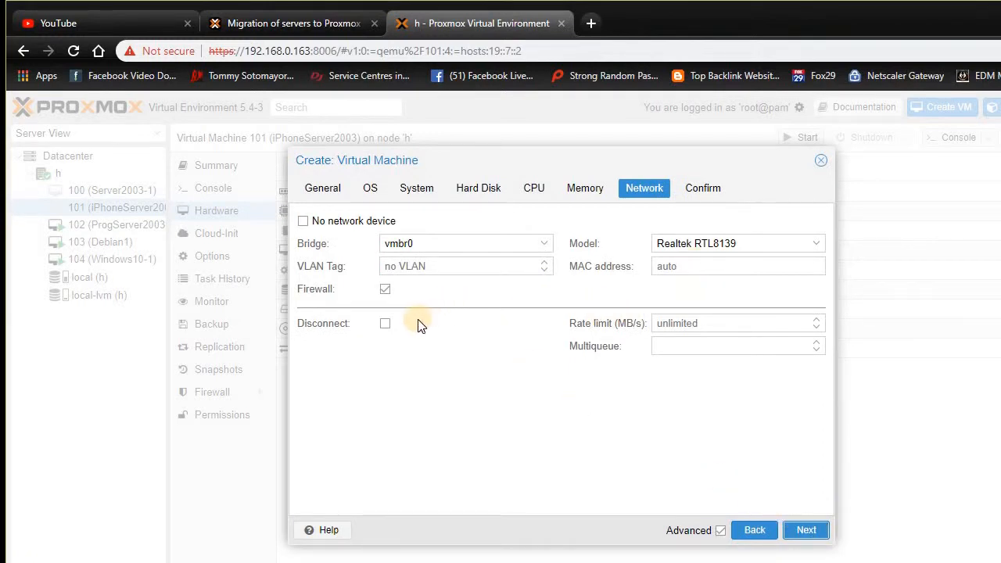
Keep the network device on bridge vmbr0 with its firewall enabled and finish creating the virtual machine.
{"action": "left_click", "coordinate": [384, 288]}
{"action": "left_click", "coordinate": [384, 290]}
{"action": "left_click", "coordinate": [806, 529]}
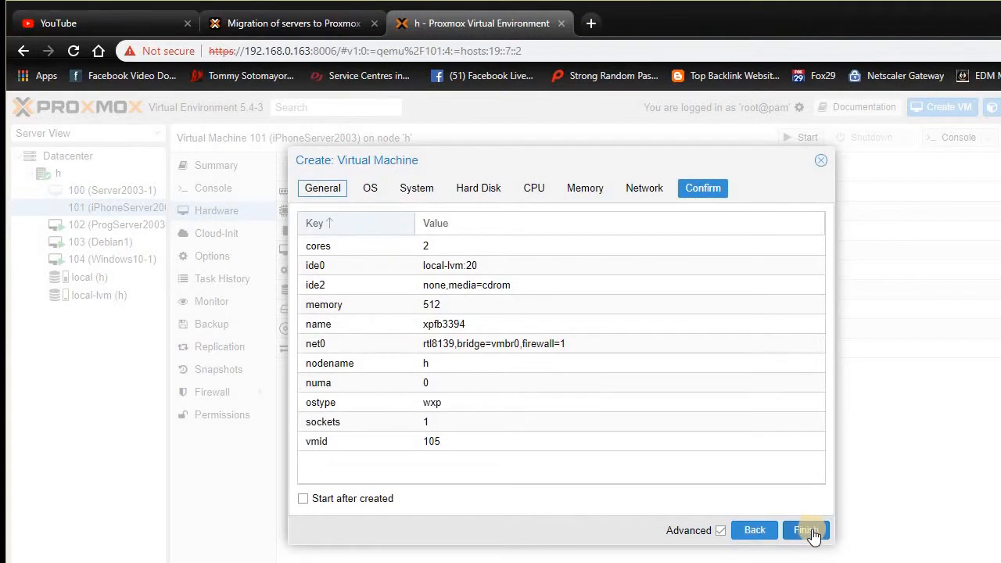
{"action": "left_click", "coordinate": [805, 533]}
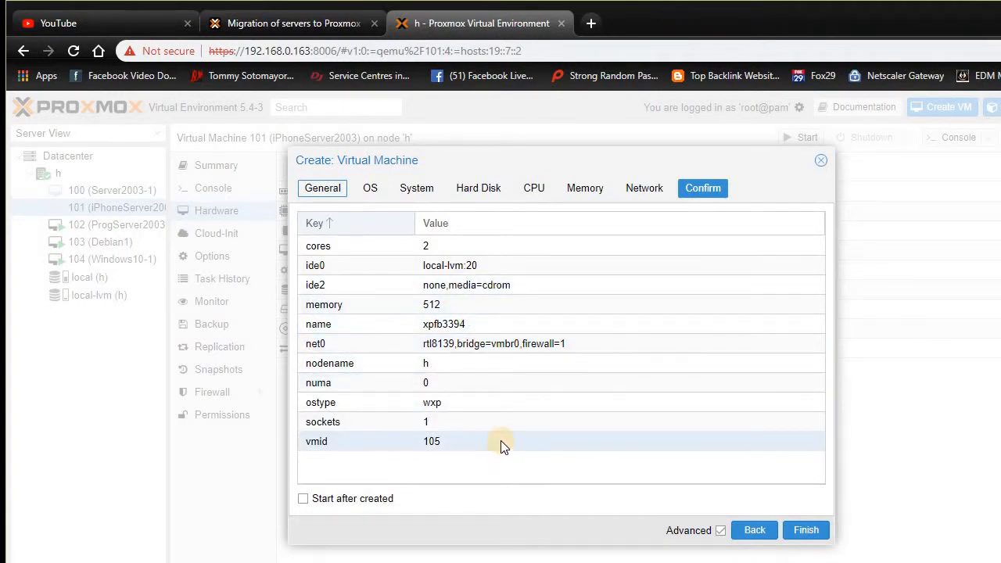
{"action": "left_click", "coordinate": [811, 530]}
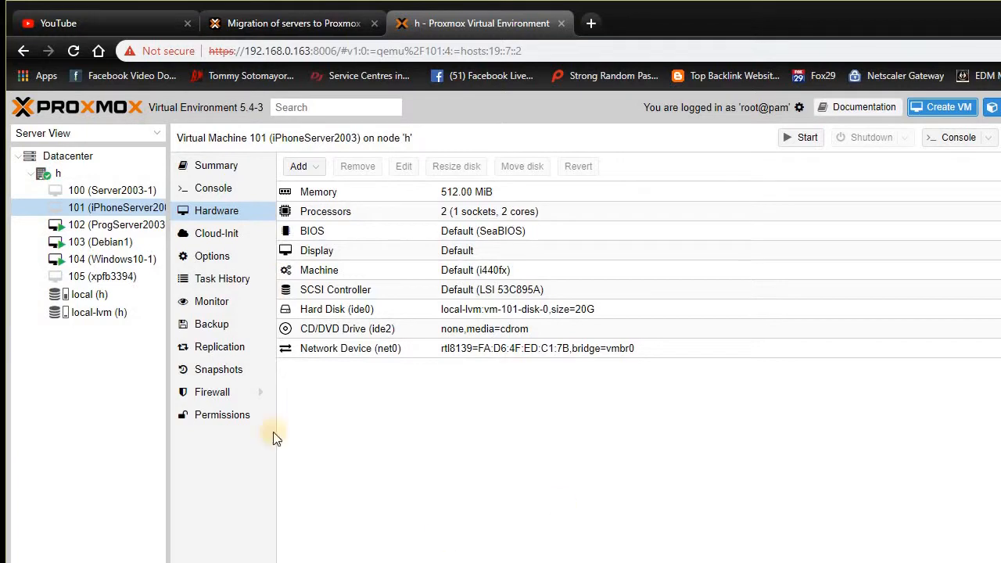
Select the new VM 105 (xpfb3394), then switch to WinSCP and create a folder named 105 in /var/lib/vz/images.
{"action": "left_click", "coordinate": [110, 277]}
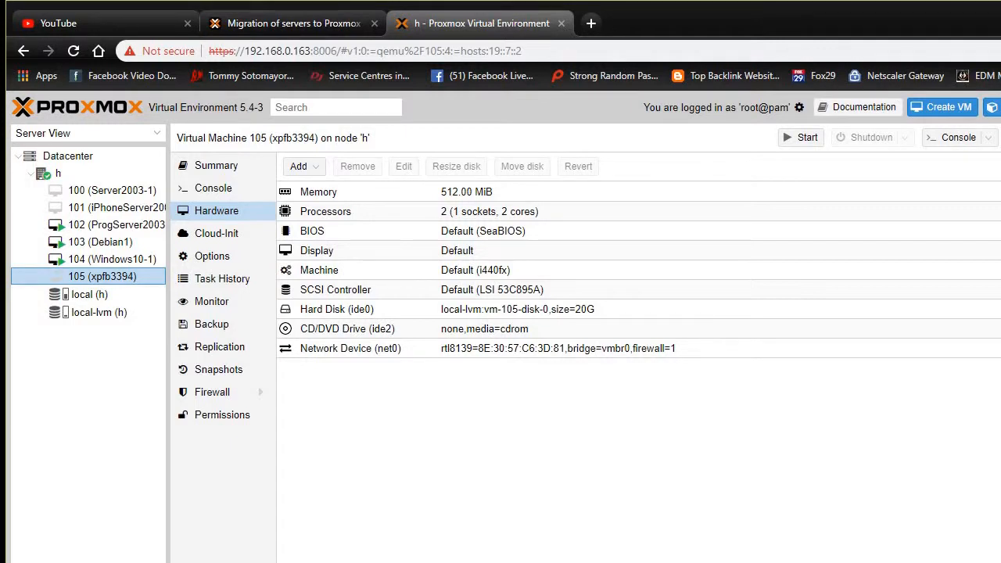
{"action": "key", "text": "alt+Tab"}
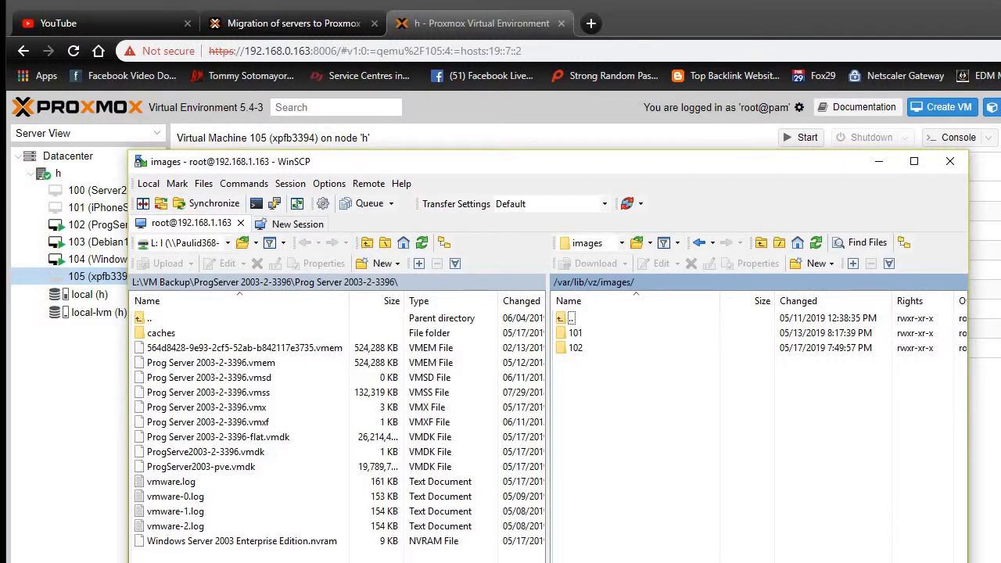
{"action": "right_click", "coordinate": [576, 365]}
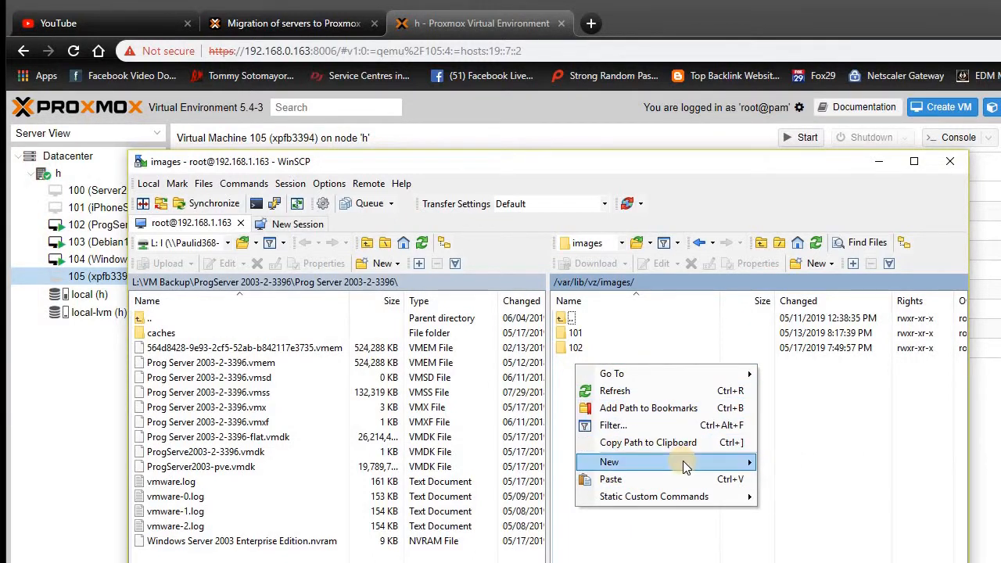
{"action": "mouse_move", "coordinate": [682, 461]}
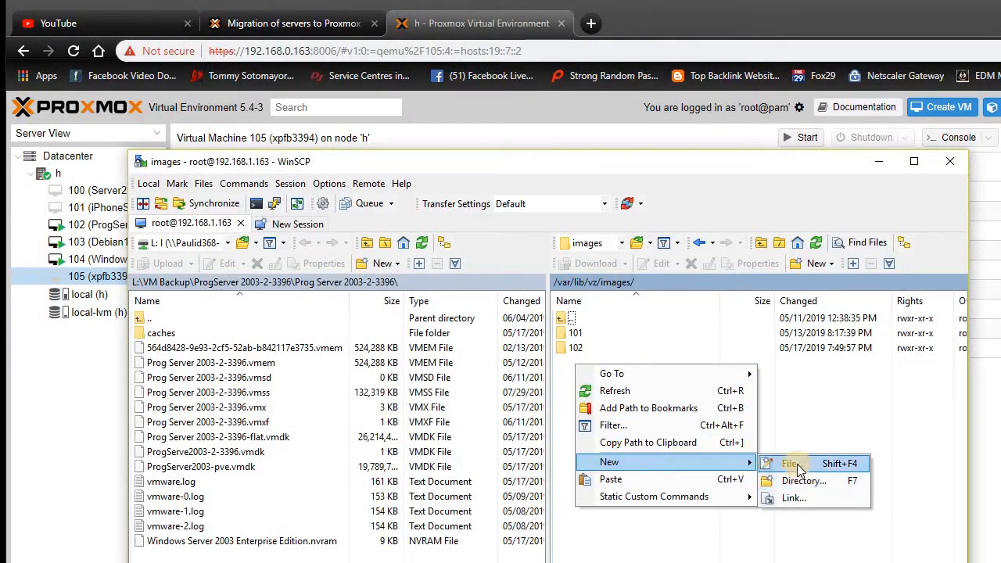
{"action": "left_click", "coordinate": [795, 479]}
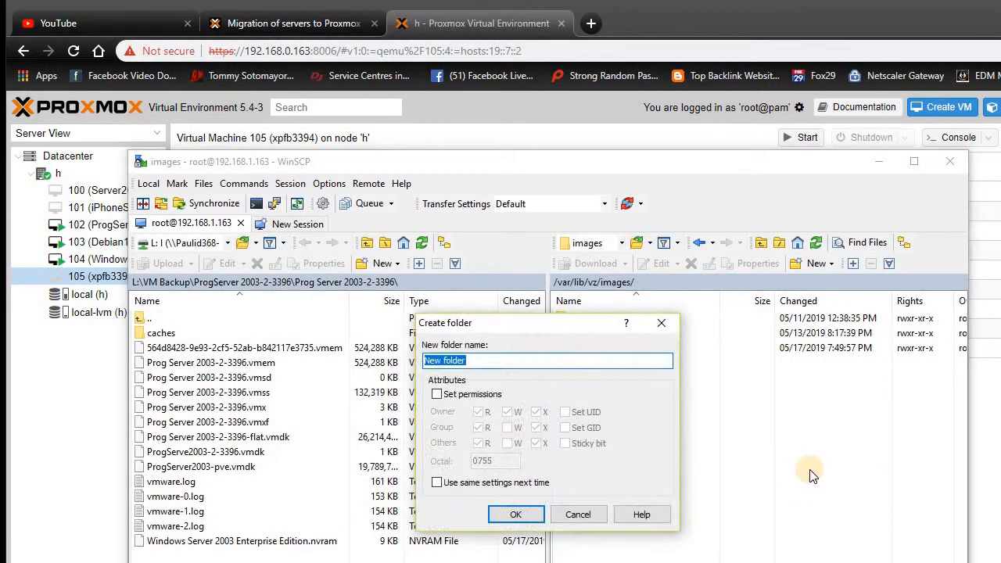
{"action": "type", "text": "105"}
{"action": "left_click", "coordinate": [518, 513]}
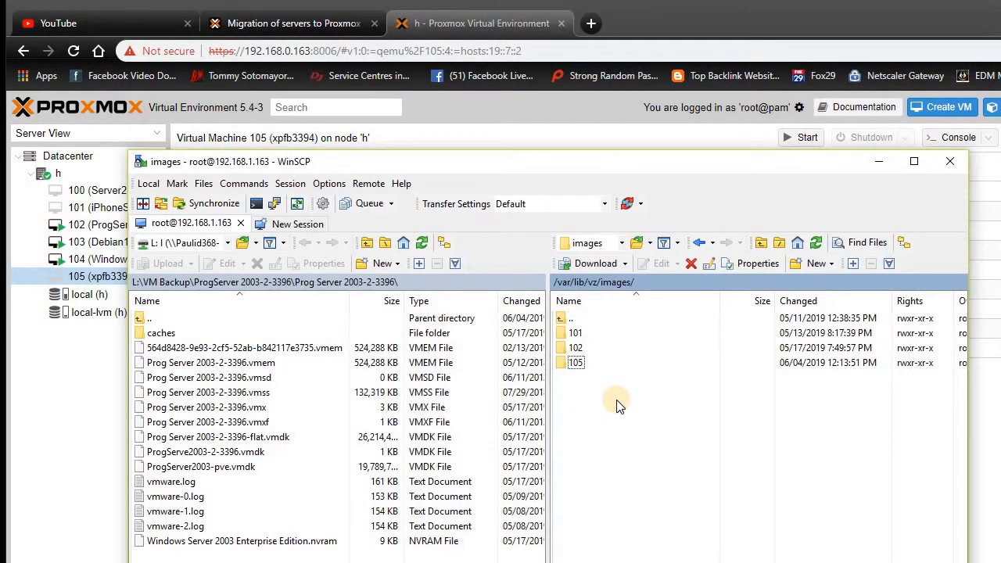
Inspect the contents of the existing image folders 102 and 101, then return to the images directory and select folder 105.
{"action": "double_click", "coordinate": [583, 351]}
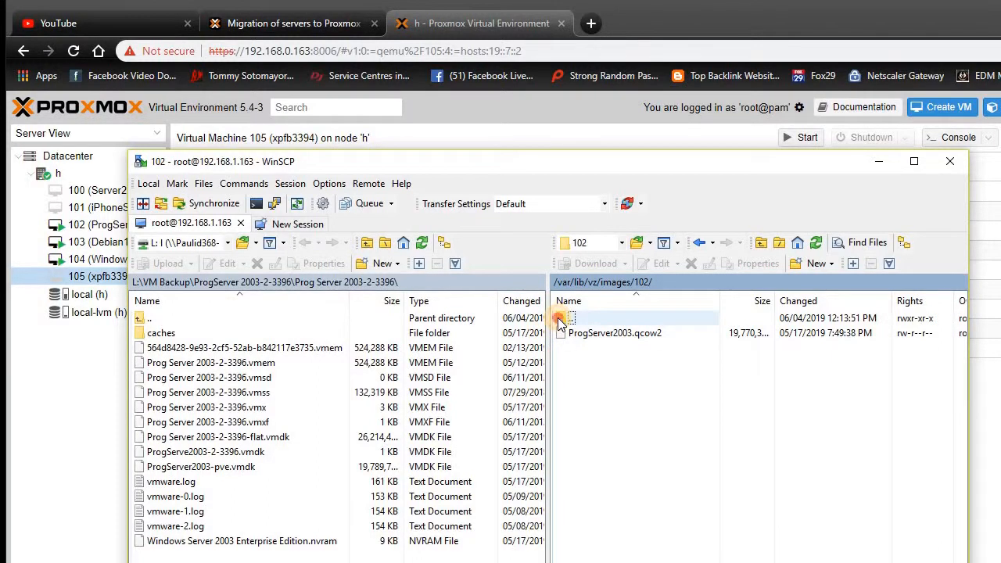
{"action": "double_click", "coordinate": [561, 321]}
{"action": "left_click", "coordinate": [576, 335]}
{"action": "double_click", "coordinate": [573, 338]}
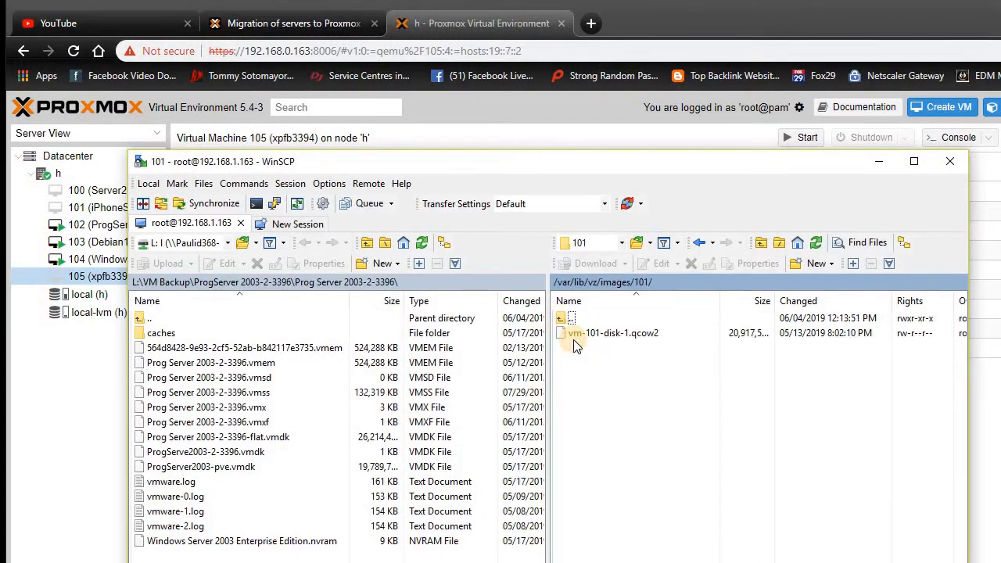
{"action": "double_click", "coordinate": [564, 319]}
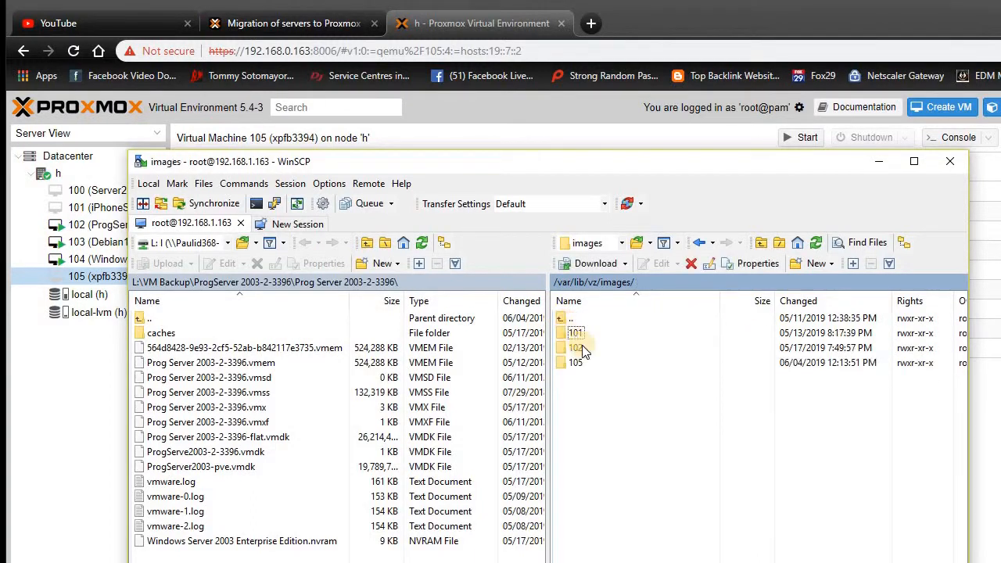
{"action": "left_click", "coordinate": [582, 363]}
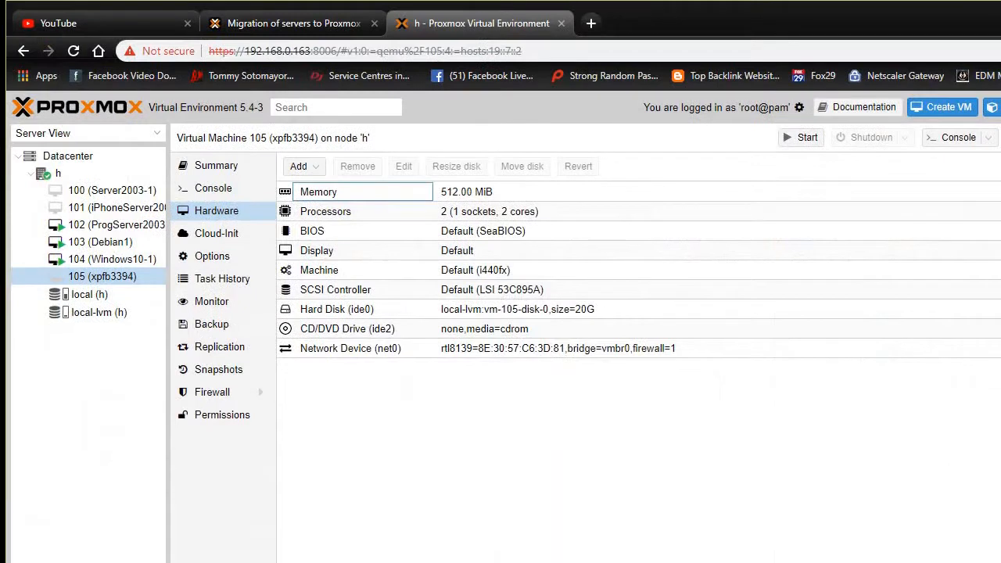
Review the disk file preparation instructions in the Proxmox migration wiki, then switch back to WinSCP.
{"action": "left_click", "coordinate": [297, 23]}
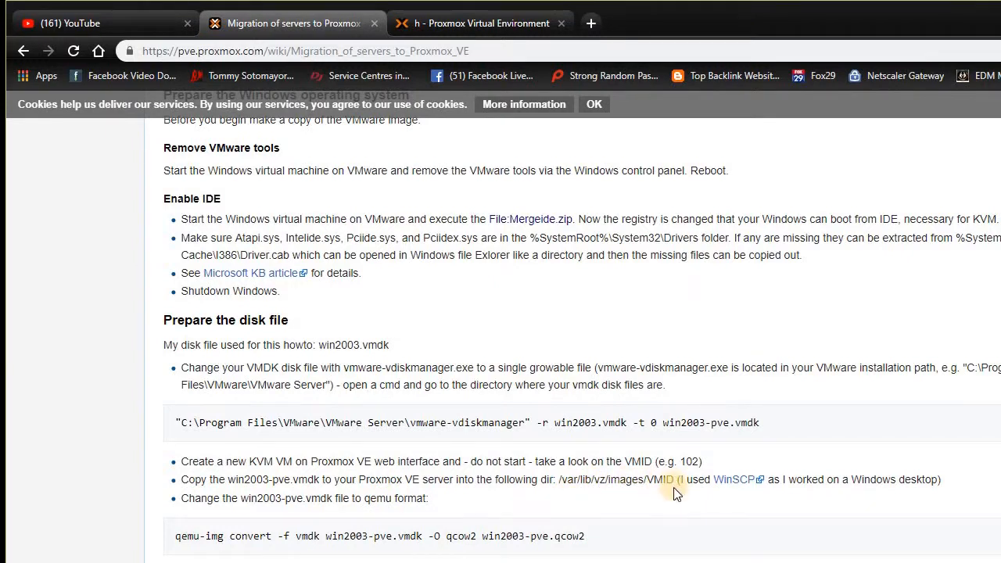
{"action": "scroll", "coordinate": [567, 508], "scroll_direction": "down", "scroll_amount": 1}
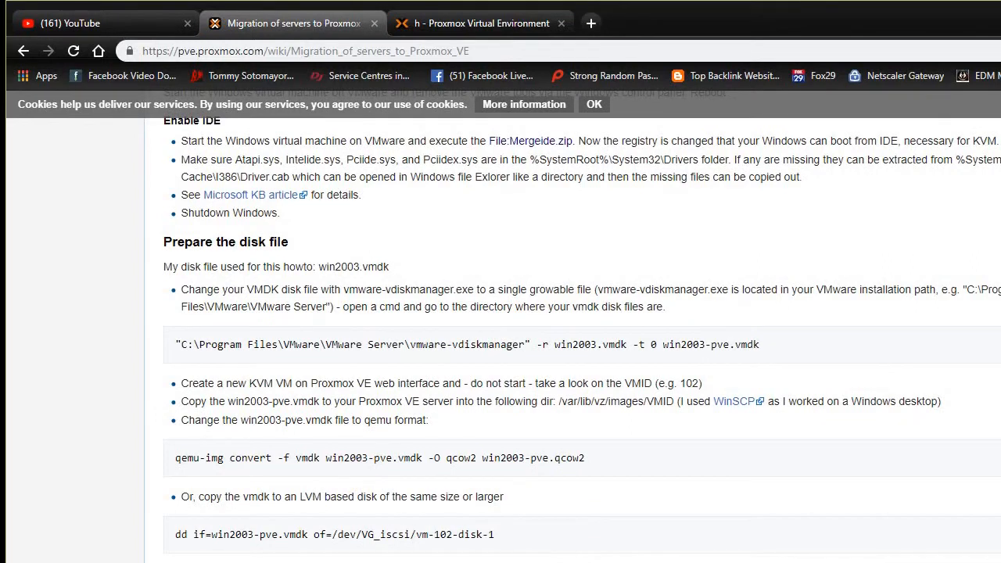
{"action": "key", "text": "alt+Tab"}
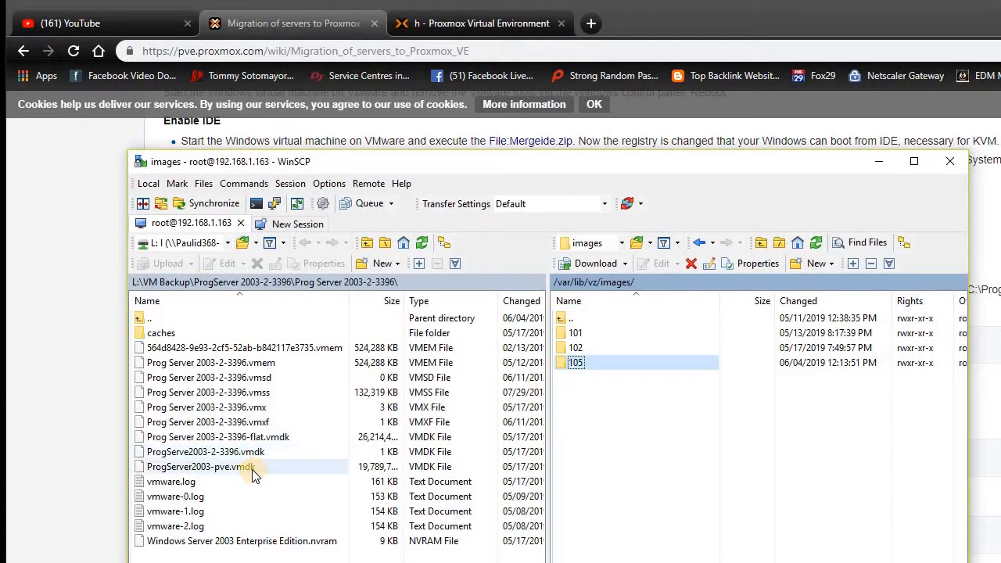
Upload xpfb3394.vmdk-pve.vmdk from L:\VM Backup\xpfb 3394 into the server folder /var/lib/vz/images/105.
{"action": "double_click", "coordinate": [188, 321]}
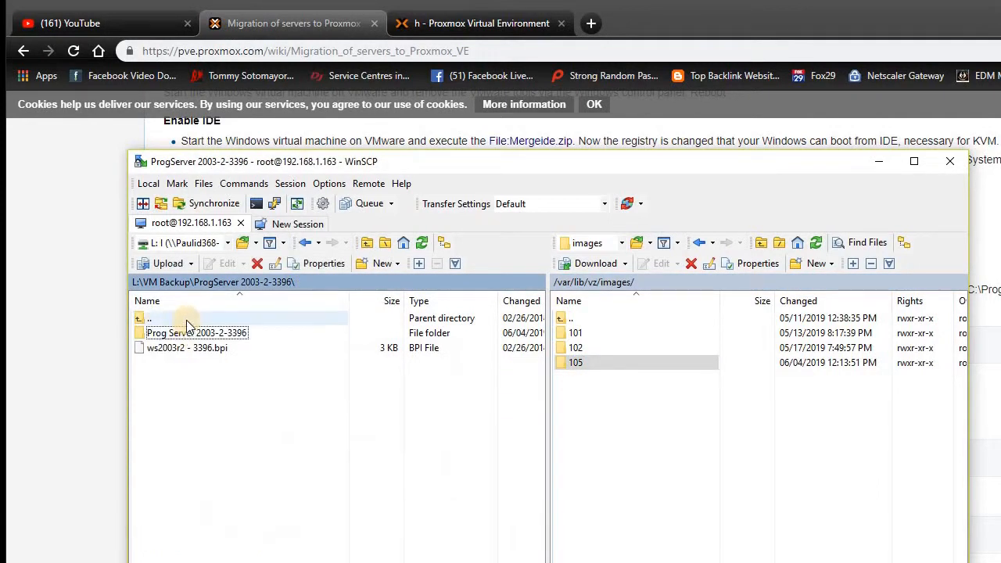
{"action": "double_click", "coordinate": [188, 319]}
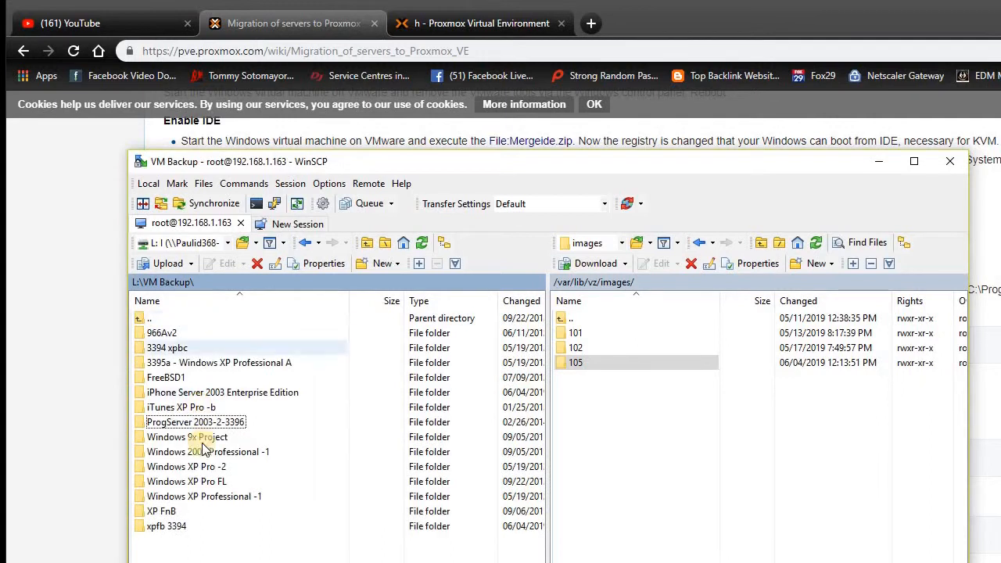
{"action": "double_click", "coordinate": [192, 529]}
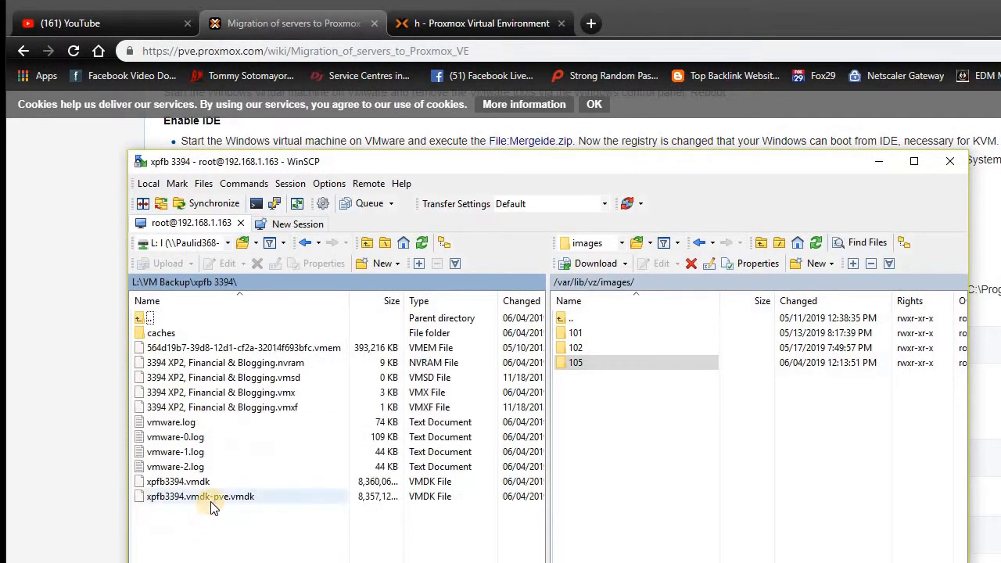
{"action": "left_click", "coordinate": [613, 362]}
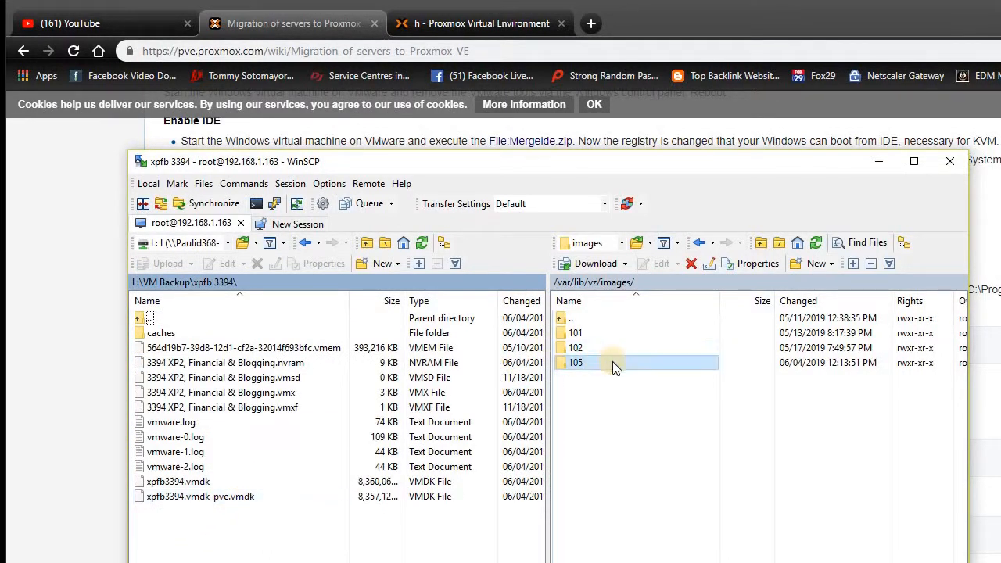
{"action": "double_click", "coordinate": [613, 363]}
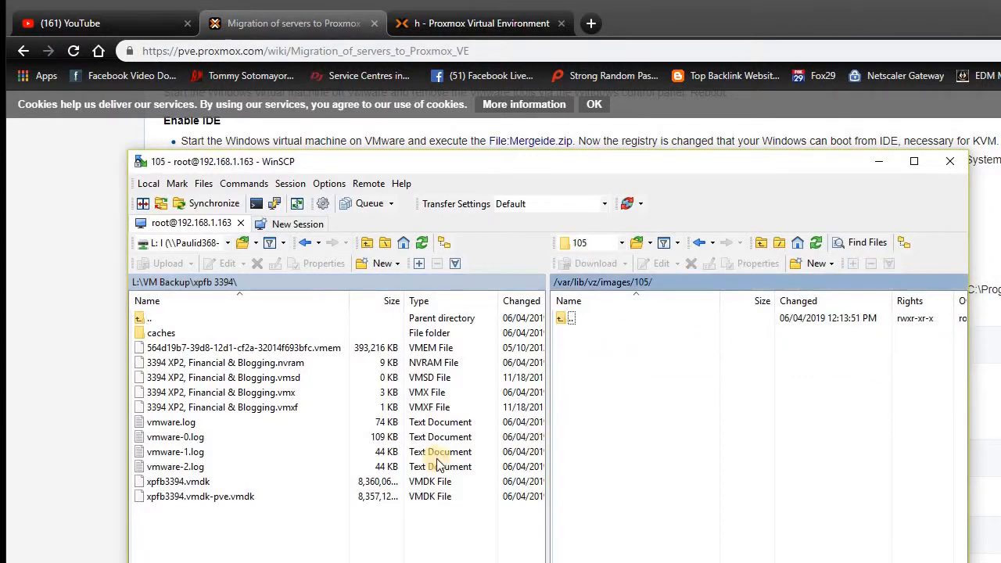
{"action": "left_click_drag", "start_coordinate": [219, 503], "coordinate": [670, 383]}
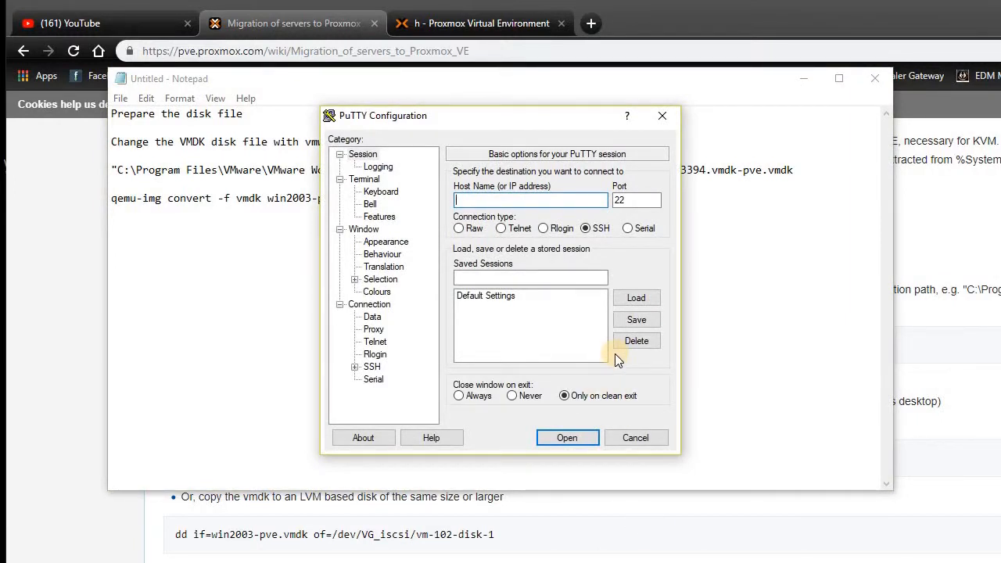
Connect PuTTY to 192.168.0.163 over SSH and log in as root with the account password.
{"action": "type", "text": "192.168."}
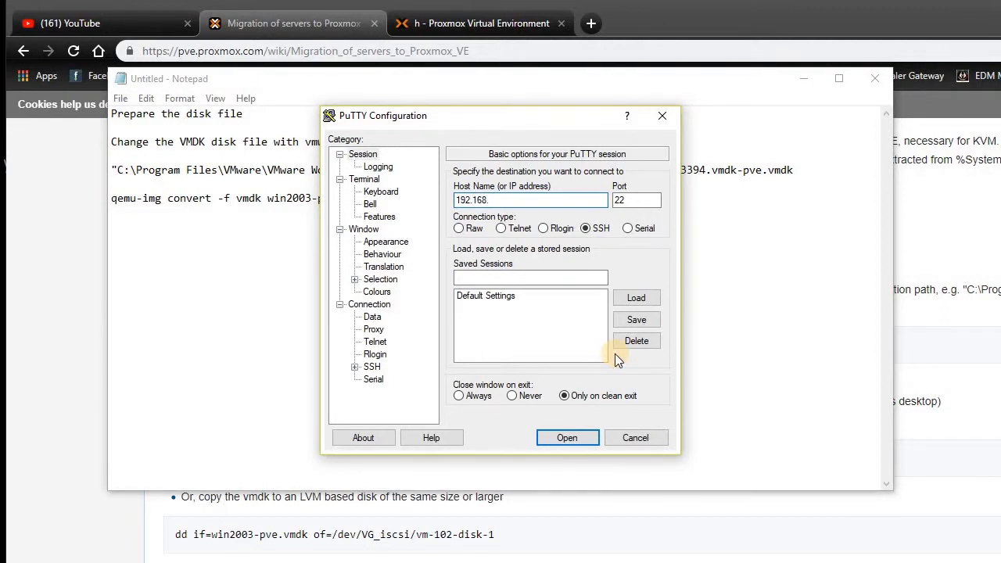
{"action": "type", "text": "0.163"}
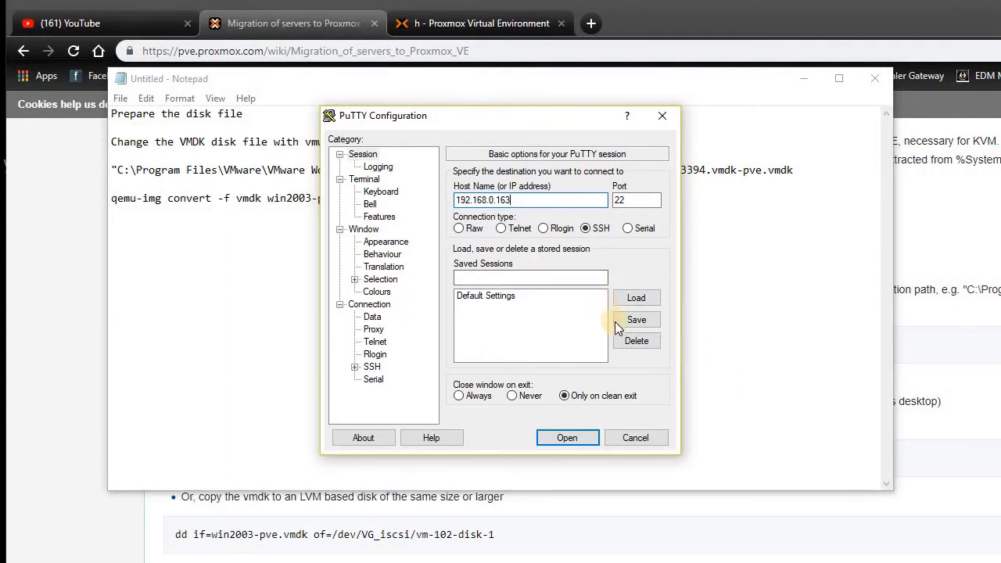
{"action": "left_click", "coordinate": [563, 439]}
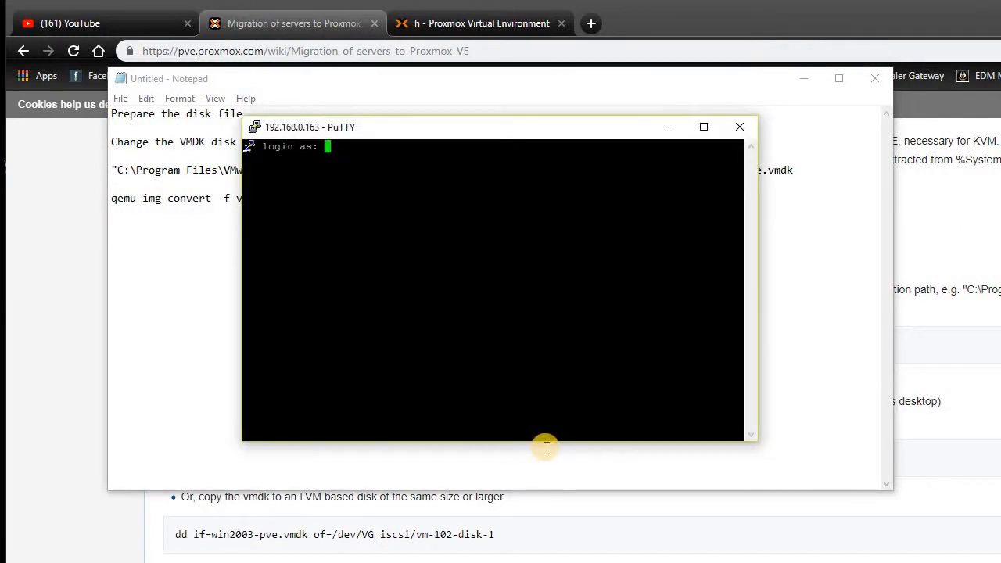
{"action": "type", "text": "root"}
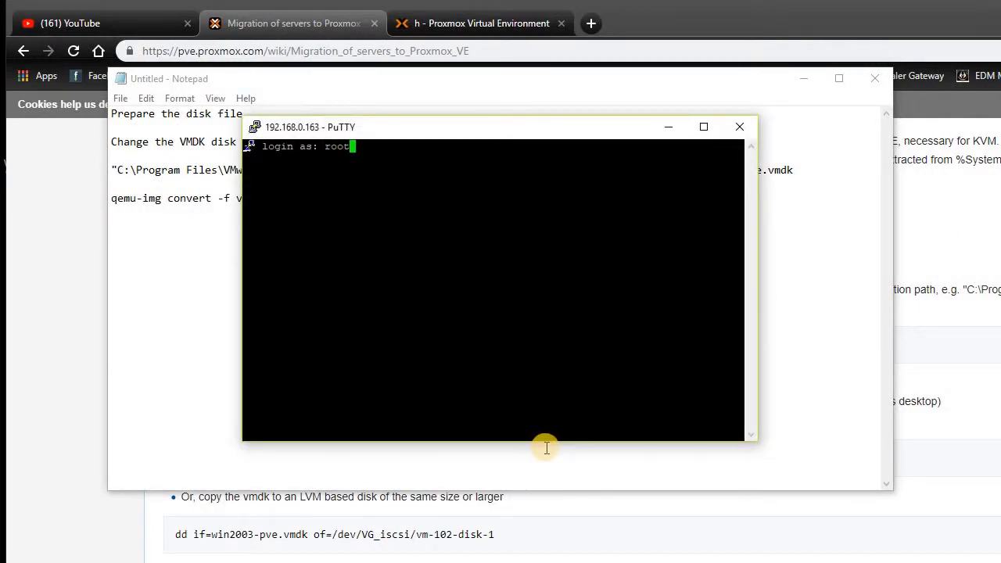
{"action": "key", "text": "Return"}
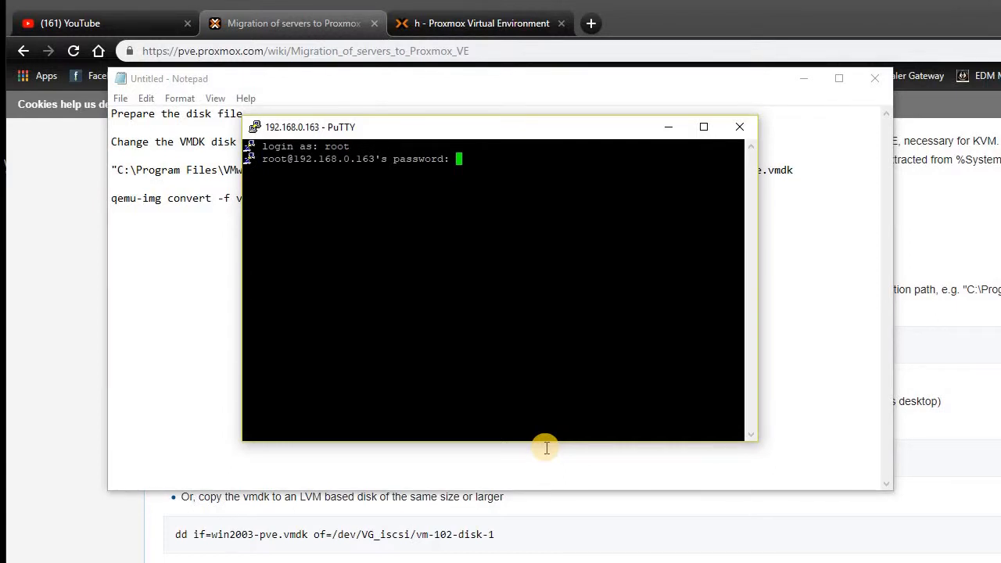
{"action": "key", "text": "Return"}
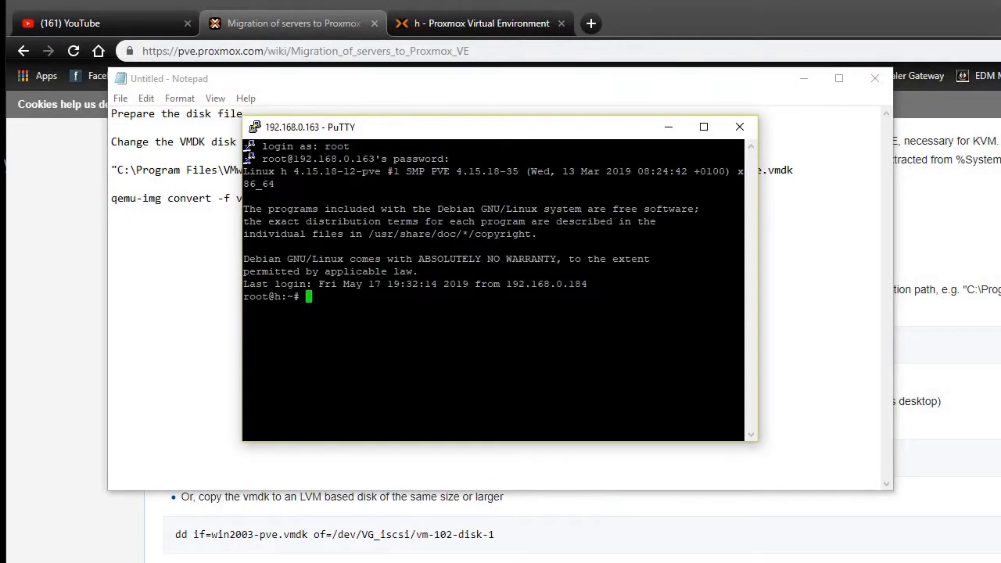
Switch to Notepad and replace the source file win2003-pve.vmdk in the qemu-img convert command with xpfb3394.vmdk copied from the line above.
{"action": "key", "text": "alt+Tab"}
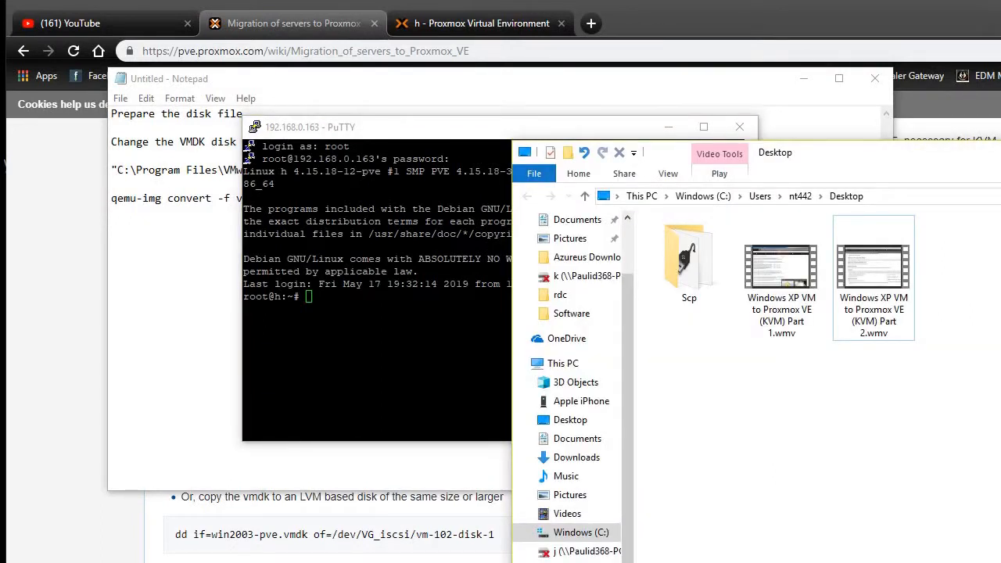
{"action": "key", "text": "alt+Tab"}
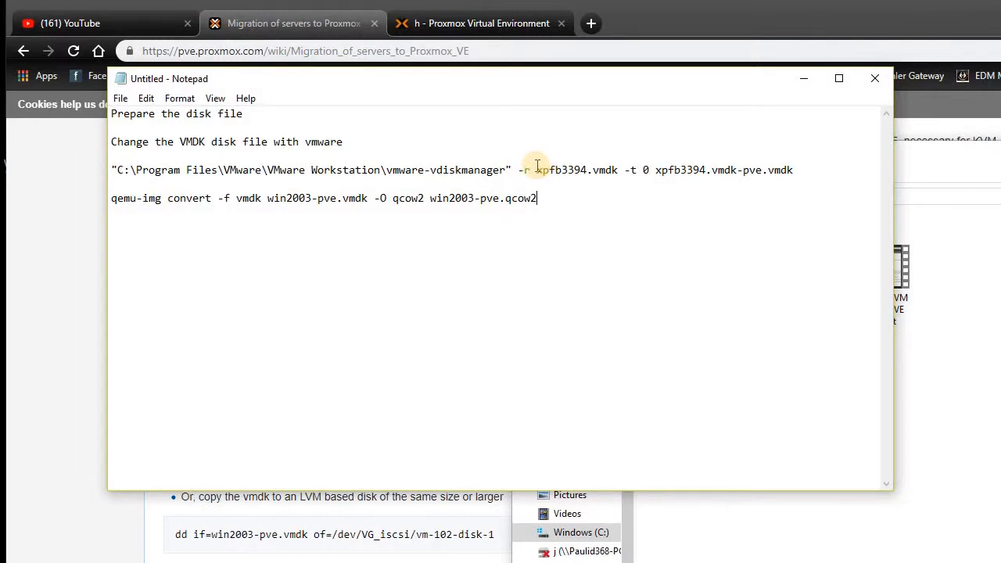
{"action": "left_click_drag", "start_coordinate": [537, 166], "coordinate": [617, 167]}
{"action": "key", "text": "ctrl+c"}
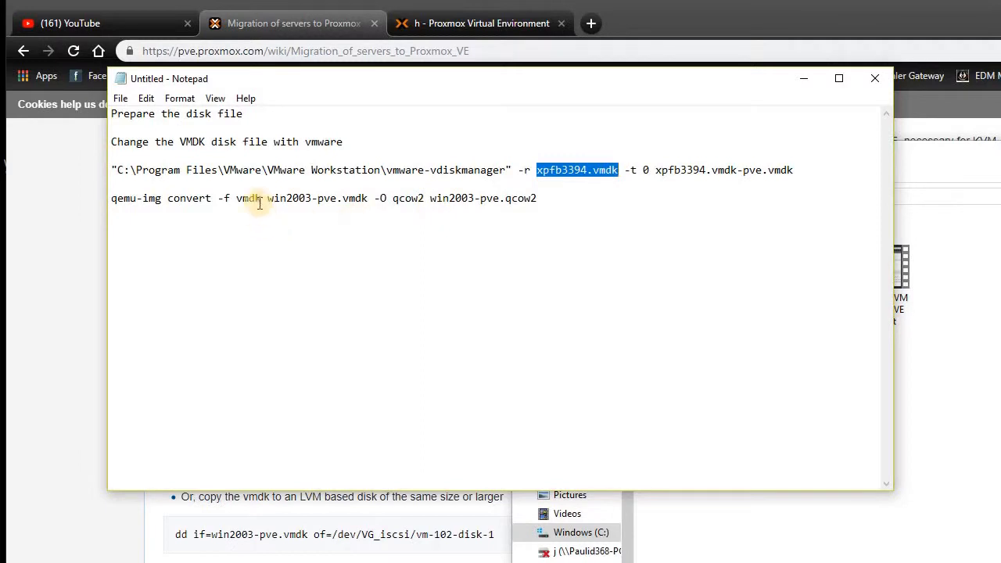
{"action": "left_click_drag", "start_coordinate": [266, 196], "coordinate": [370, 196]}
{"action": "key", "text": "ctrl+v"}
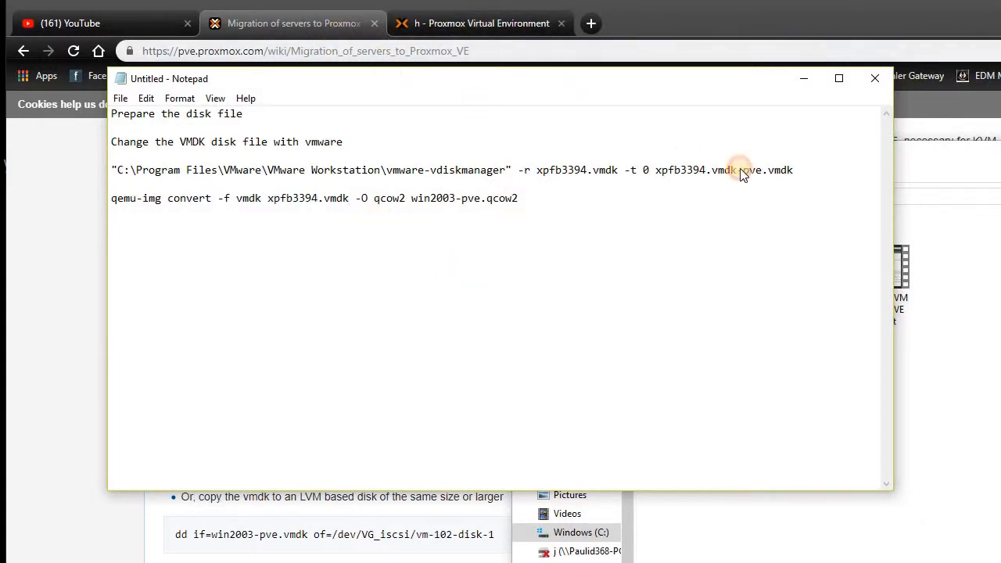
Copy the remote folder path from WinSCP and insert /var/lib/vz/images/105/ before the source file name in Notepad's qemu-img command.
{"action": "left_click_drag", "start_coordinate": [390, 82], "coordinate": [903, 253]}
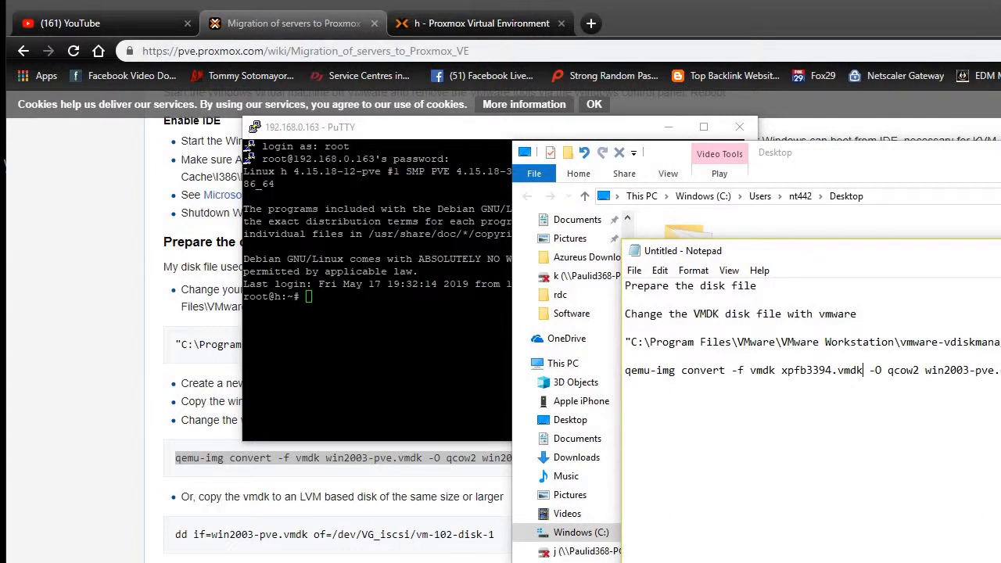
{"action": "left_click", "coordinate": [664, 561]}
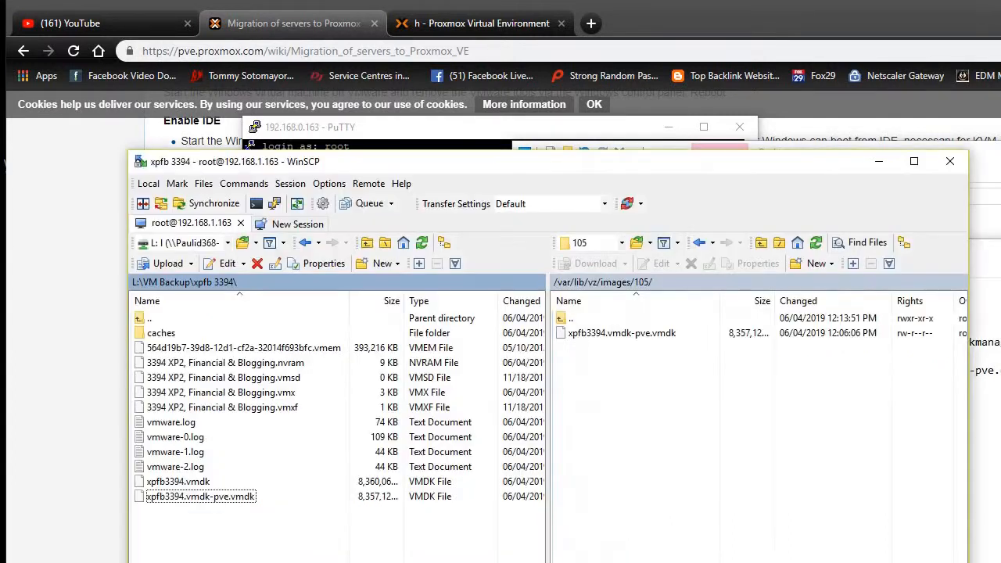
{"action": "right_click", "coordinate": [626, 289]}
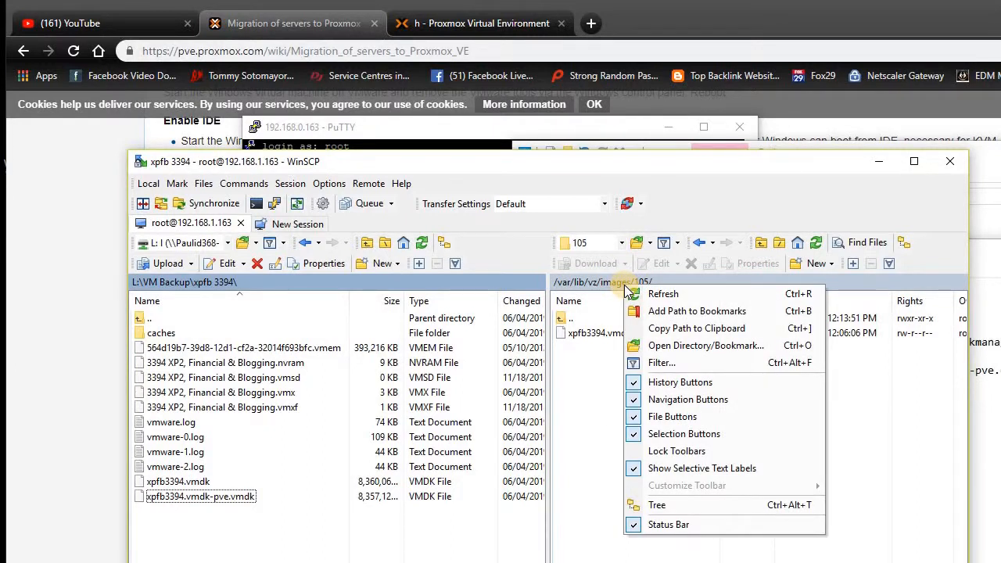
{"action": "left_click", "coordinate": [675, 328]}
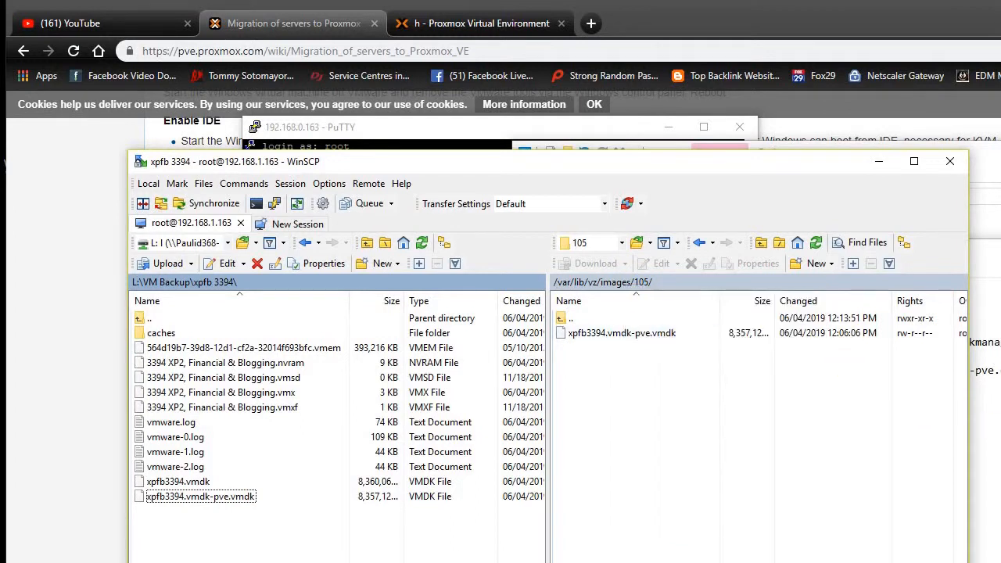
{"action": "left_click", "coordinate": [998, 418]}
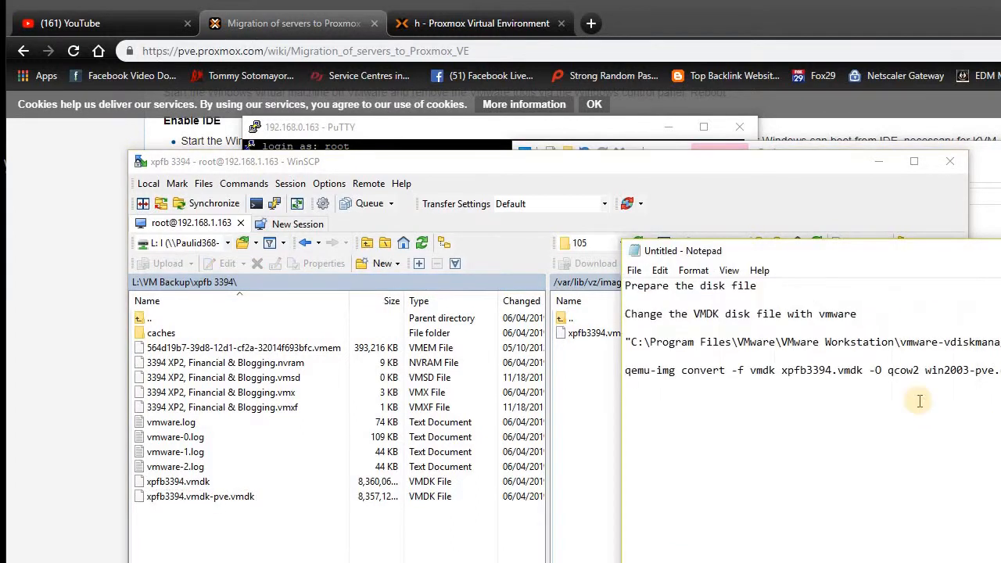
{"action": "right_click", "coordinate": [784, 372]}
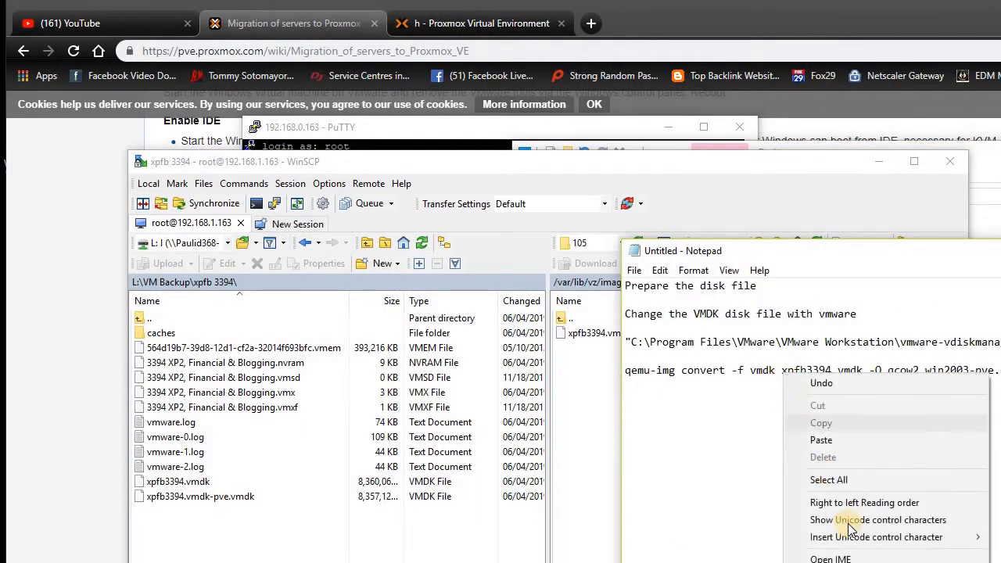
{"action": "left_click", "coordinate": [842, 440]}
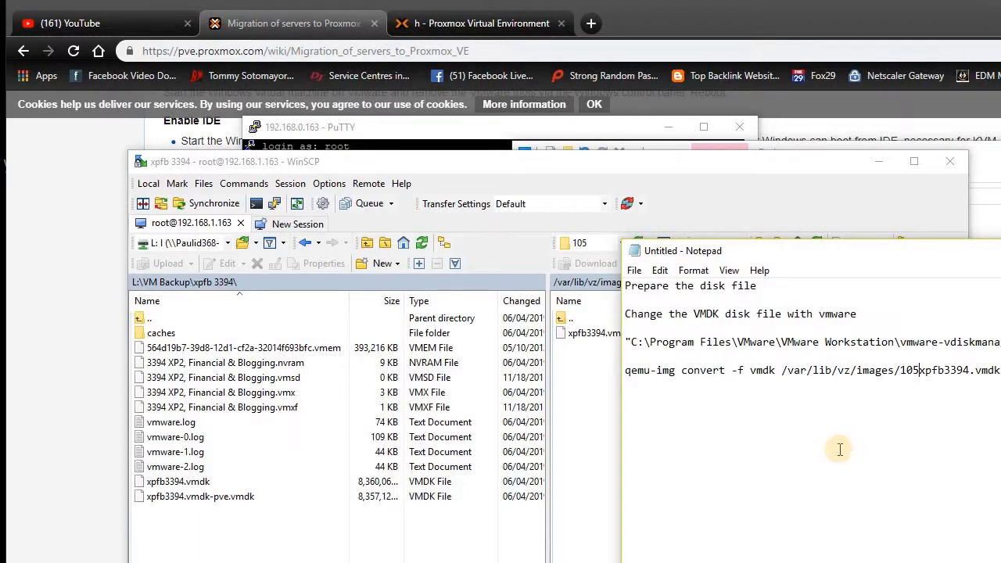
{"action": "type", "text": "/"}
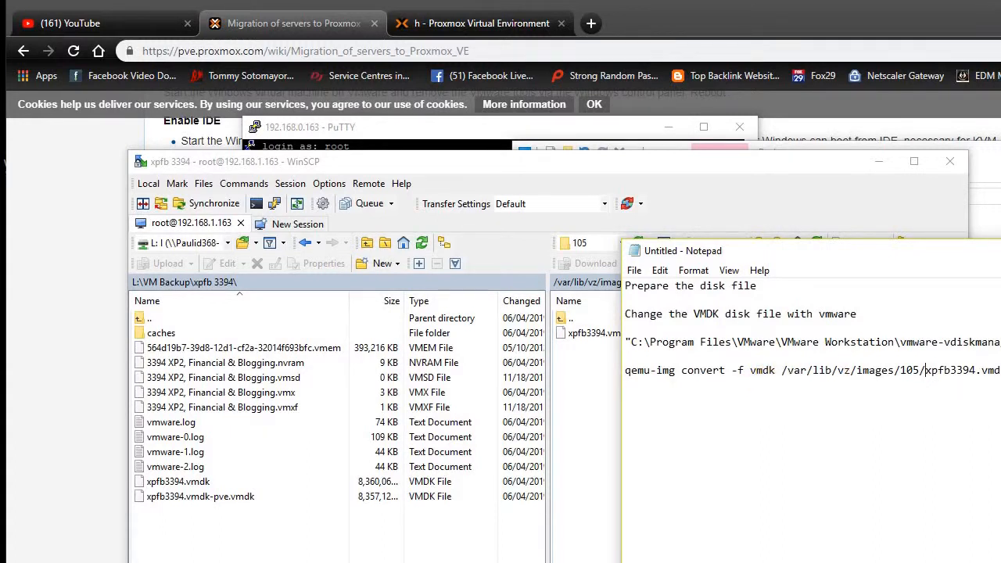
Copy the remote file name xpfb3394.vmdk-pve.vmdk from WinSCP and use it for the source and qcow2 output names in Notepad's qemu-img command.
{"action": "left_click", "coordinate": [919, 371]}
{"action": "key", "text": "alt+Tab"}
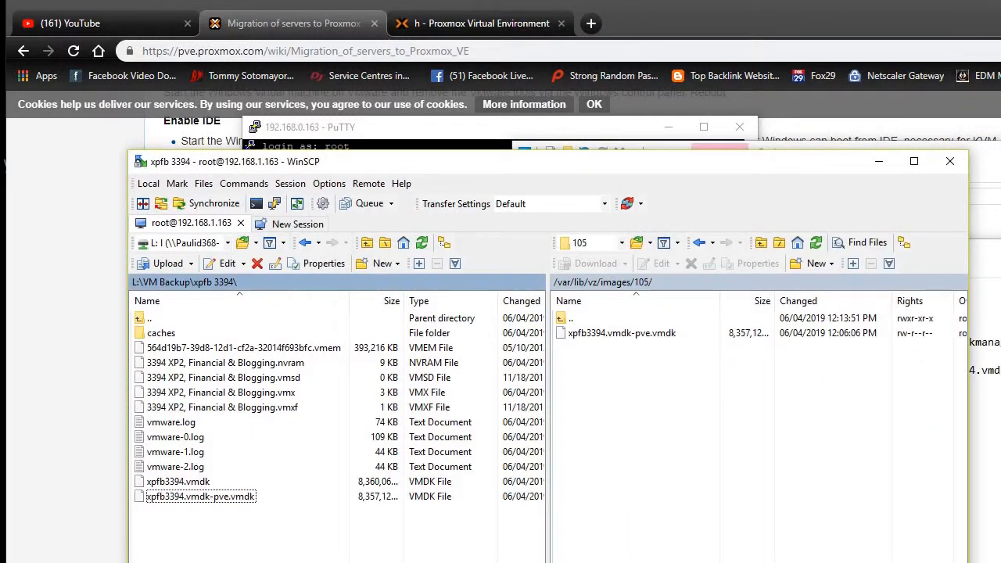
{"action": "right_click", "coordinate": [641, 334]}
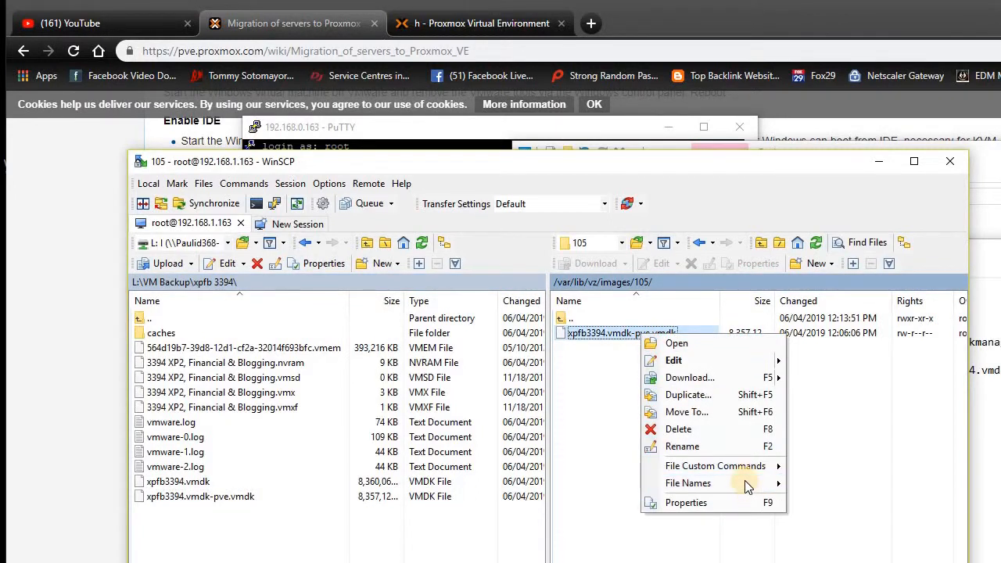
{"action": "left_click", "coordinate": [726, 444]}
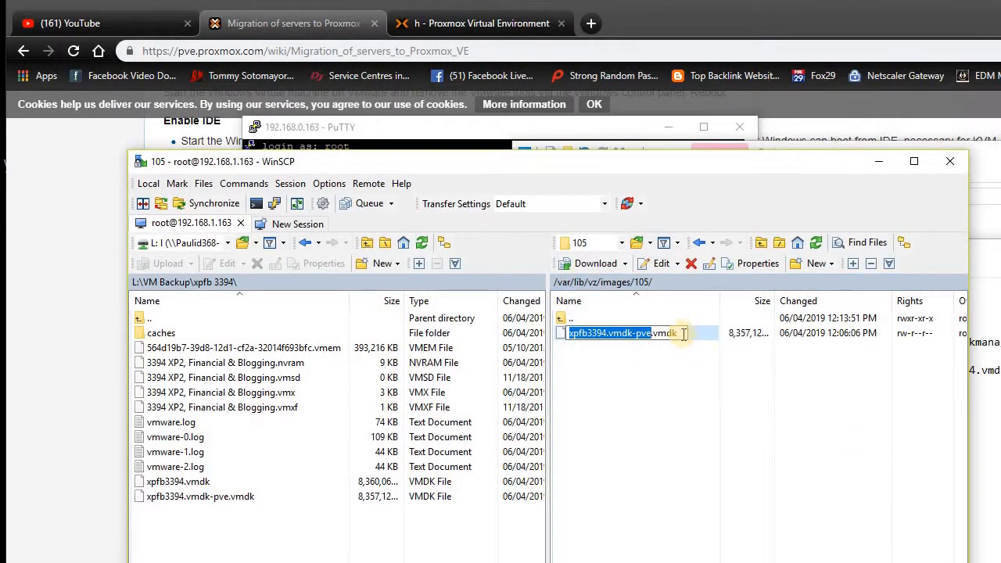
{"action": "left_click_drag", "start_coordinate": [678, 332], "coordinate": [537, 334]}
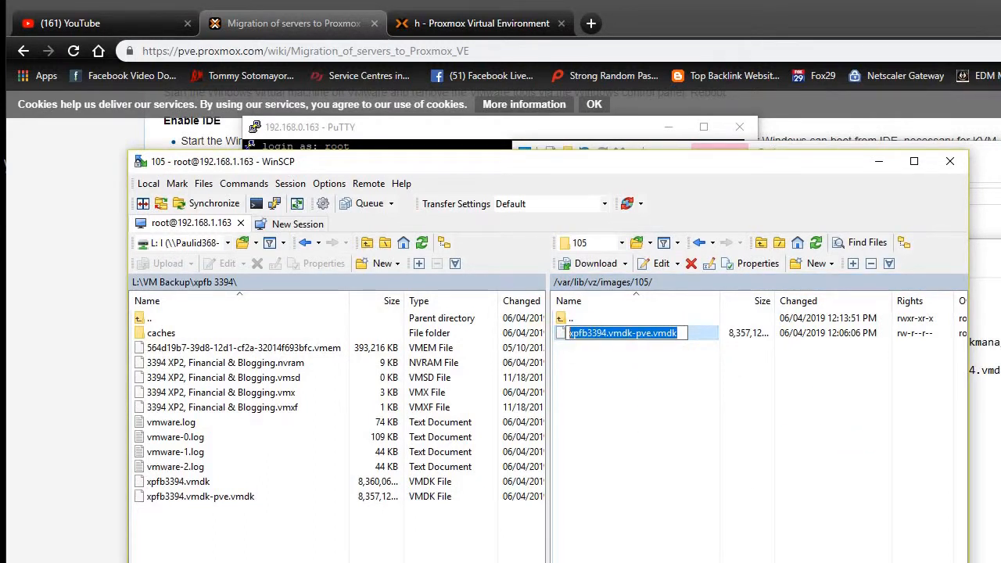
{"action": "key", "text": "alt+Tab"}
{"action": "left_click_drag", "start_coordinate": [928, 370], "coordinate": [999, 372]}
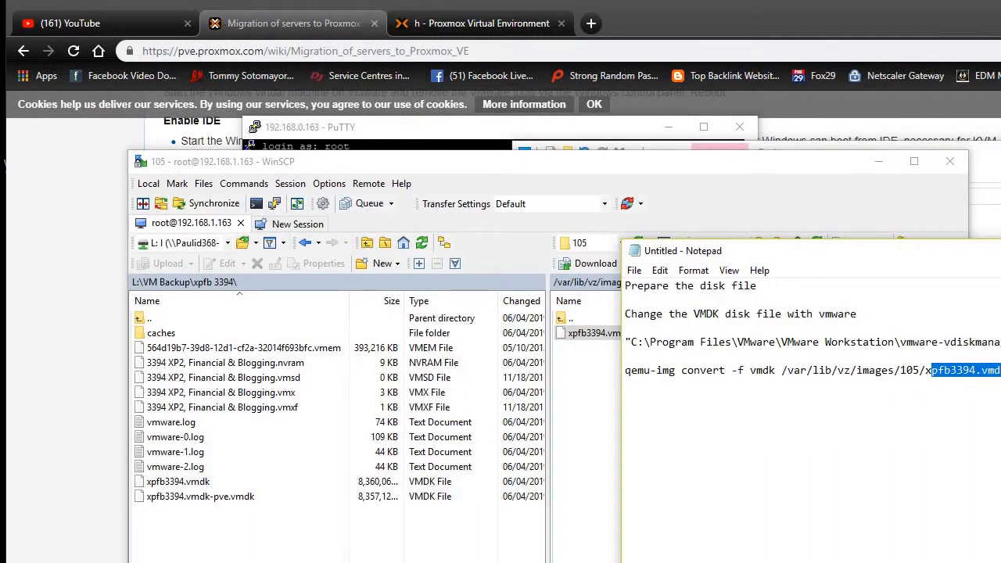
{"action": "key", "text": "ctrl+v"}
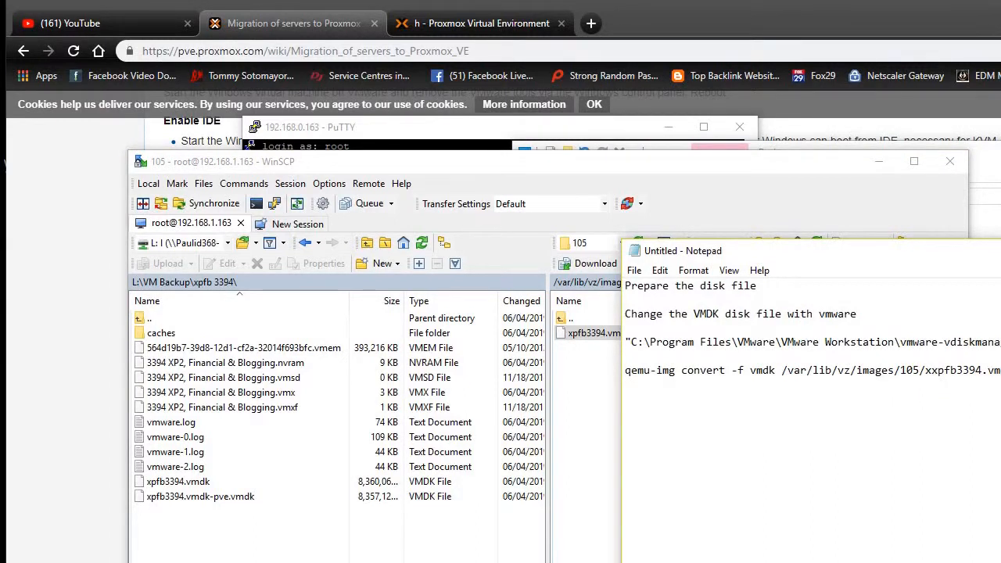
{"action": "left_click", "coordinate": [926, 371]}
{"action": "key", "text": "BackSpace"}
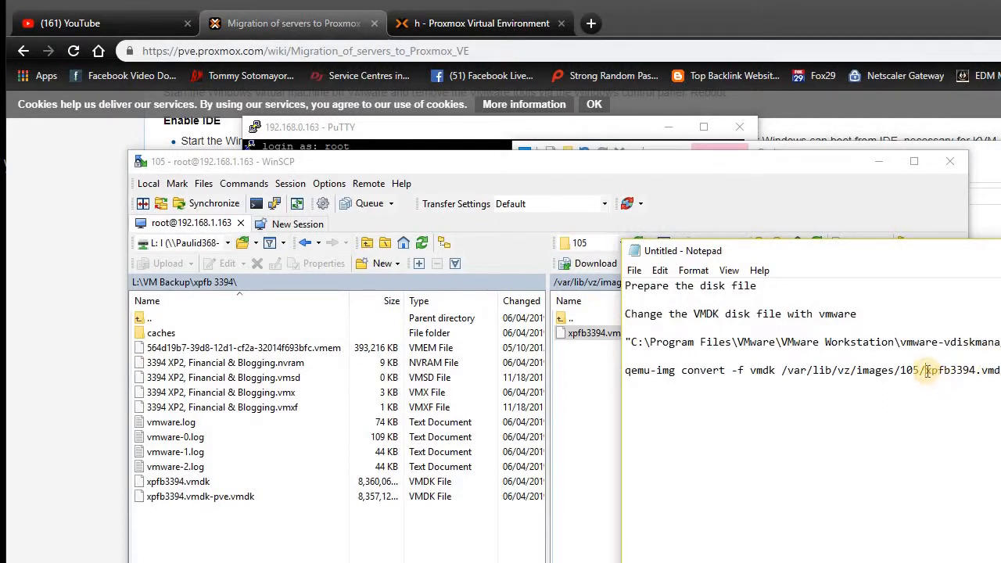
{"action": "left_click_drag", "start_coordinate": [925, 371], "coordinate": [1000, 372]}
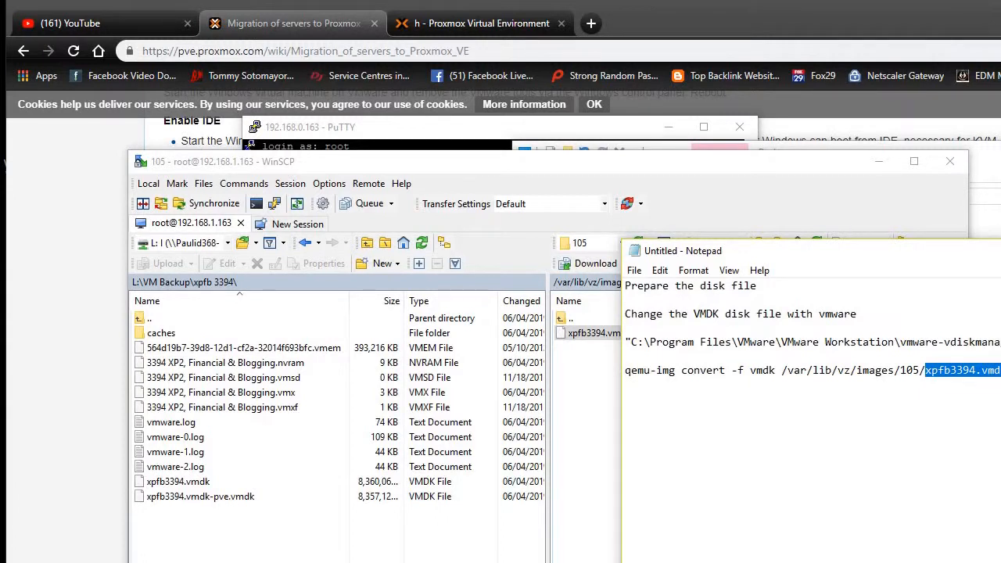
{"action": "left_click", "coordinate": [1000, 372]}
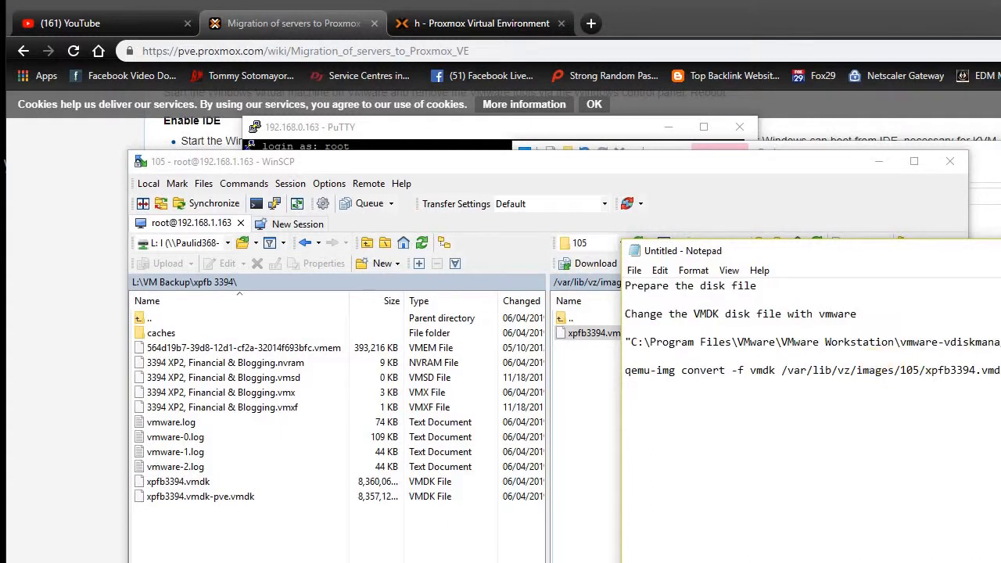
Copy the complete qemu-img convert command from Notepad into the PuTTY session and run it, outputting xpfb3394.vmdk-pve.qcow2.
{"action": "left_click_drag", "start_coordinate": [997, 373], "coordinate": [610, 397]}
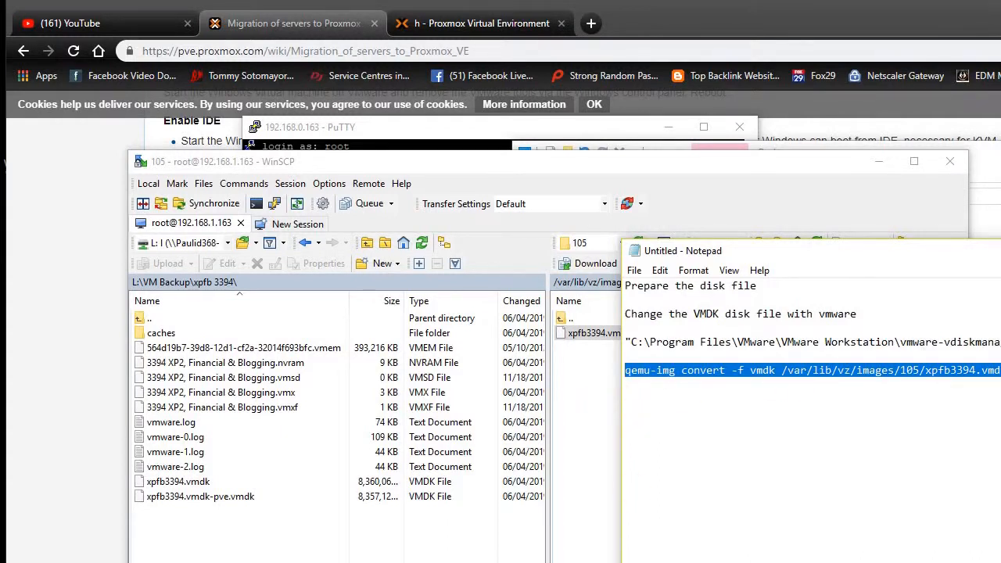
{"action": "key", "text": "alt+Tab"}
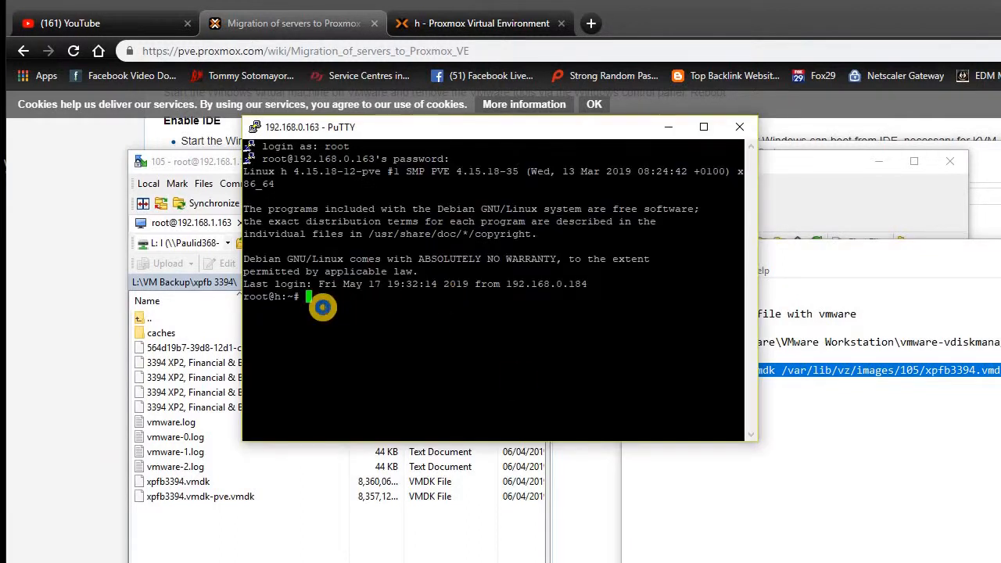
{"action": "right_click", "coordinate": [323, 308]}
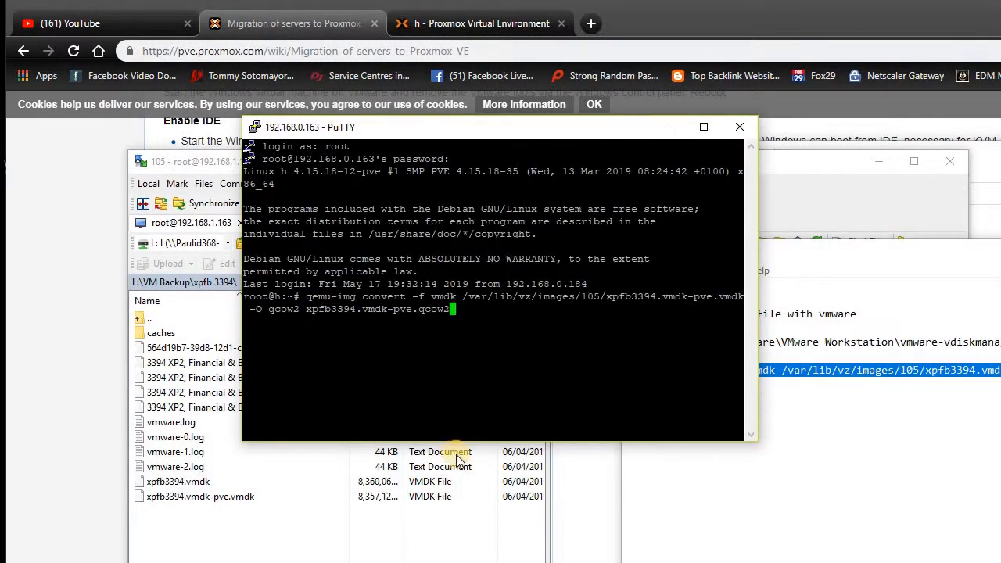
{"action": "key", "text": "Return"}
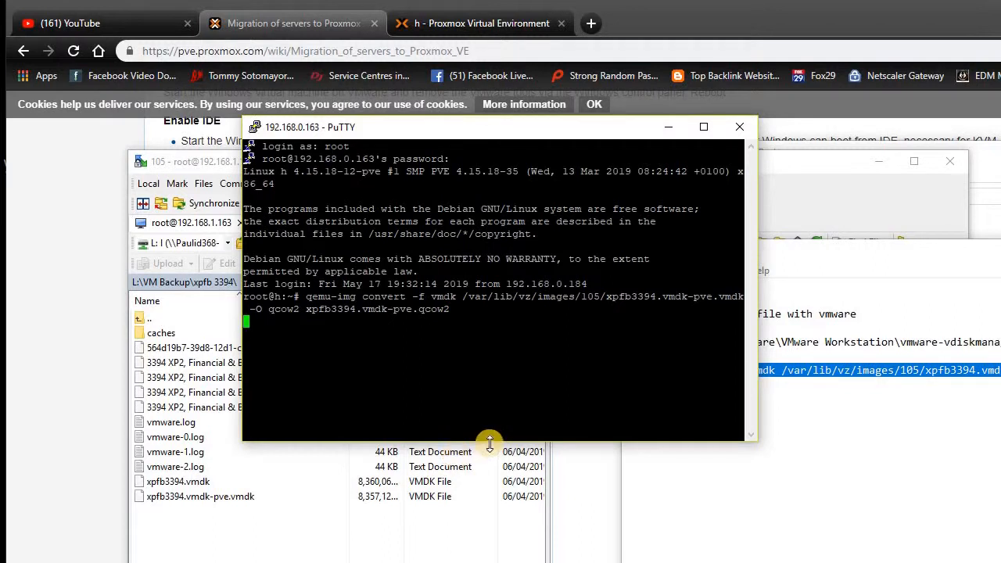
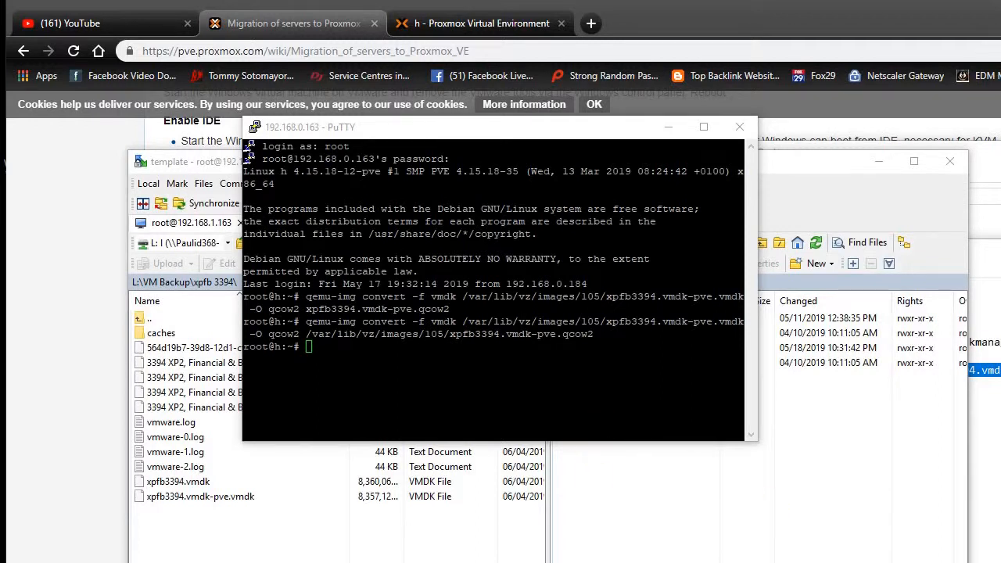
Switch to WinSCP, open the remote folder /var/lib/vz/images/105 and delete xpfb3394.vmdk-pve.vmdk from it.
{"action": "key", "text": "alt+Tab"}
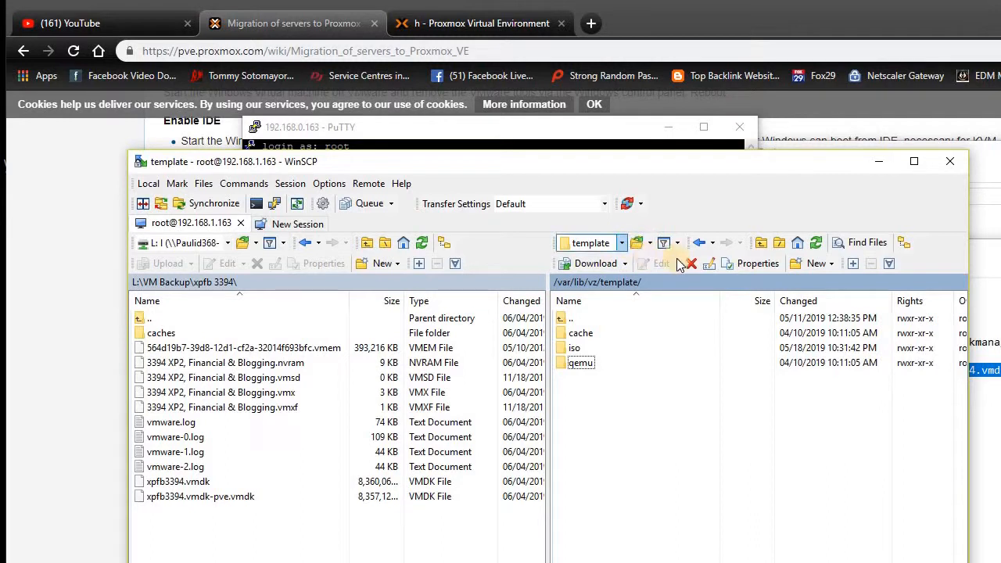
{"action": "double_click", "coordinate": [604, 317]}
{"action": "double_click", "coordinate": [583, 348]}
{"action": "double_click", "coordinate": [585, 362]}
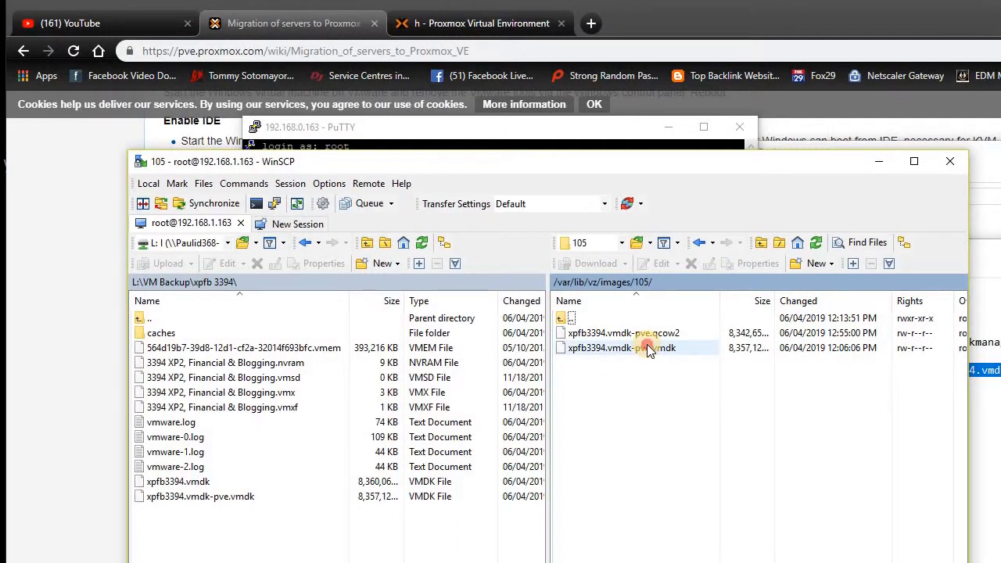
{"action": "left_click", "coordinate": [647, 347]}
{"action": "right_click", "coordinate": [630, 354]}
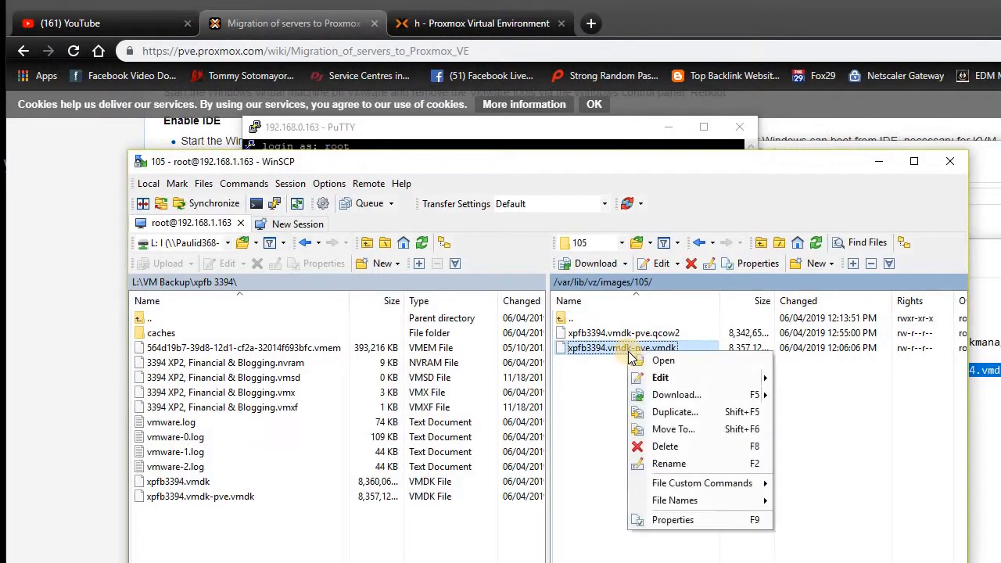
{"action": "left_click", "coordinate": [708, 446]}
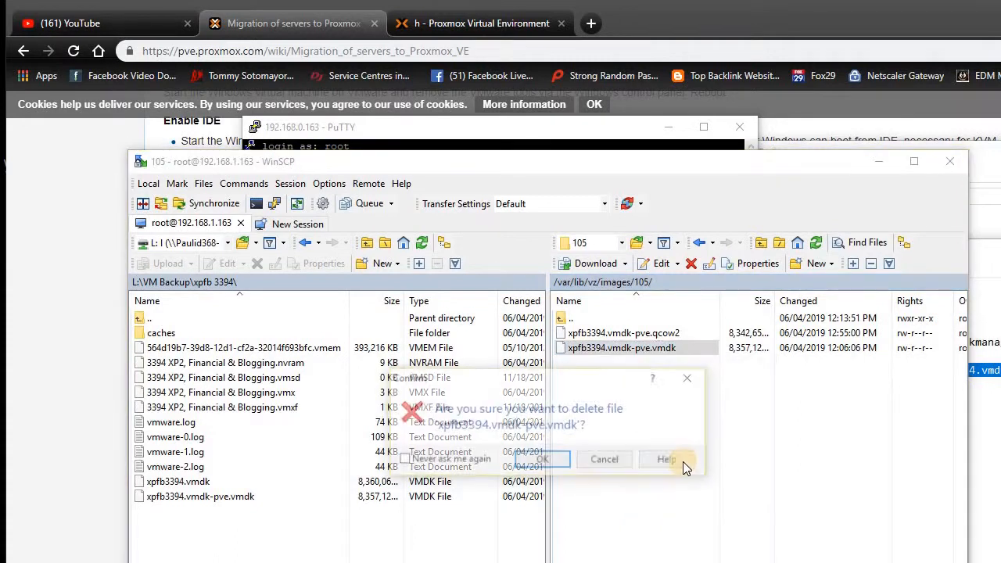
{"action": "left_click", "coordinate": [545, 459]}
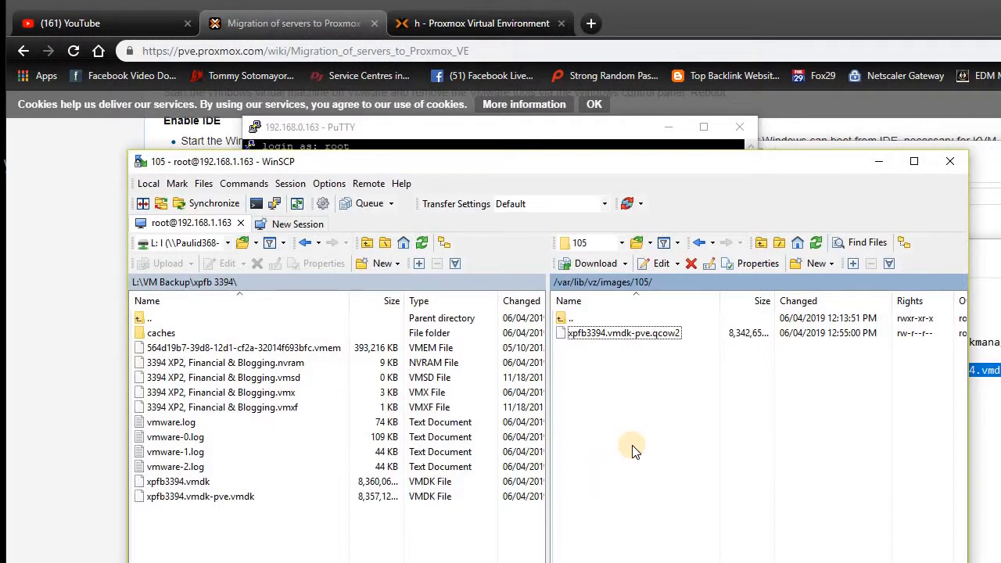
Close the PuTTY session to 192.168.0.163.
{"action": "left_click", "coordinate": [593, 129]}
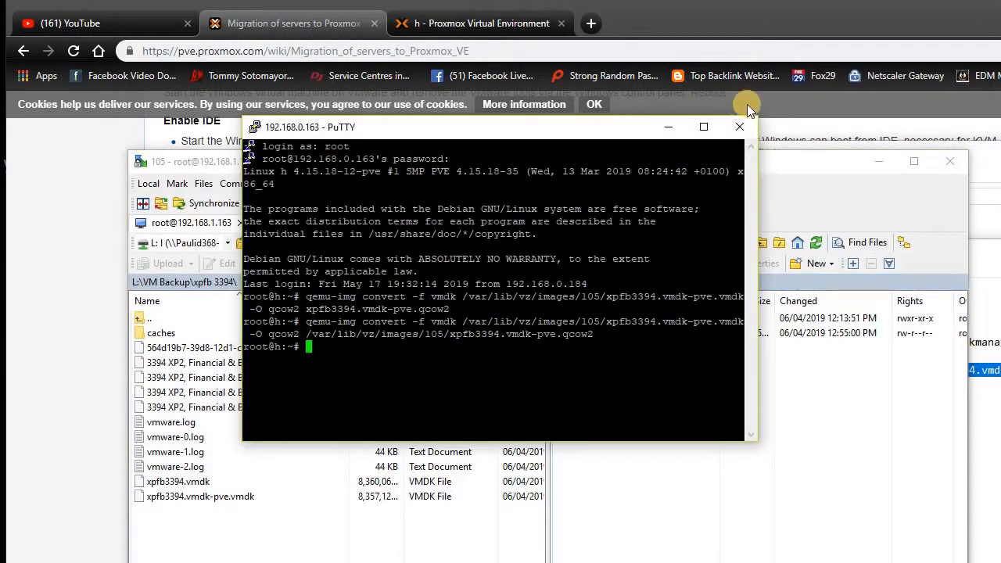
{"action": "left_click", "coordinate": [748, 128]}
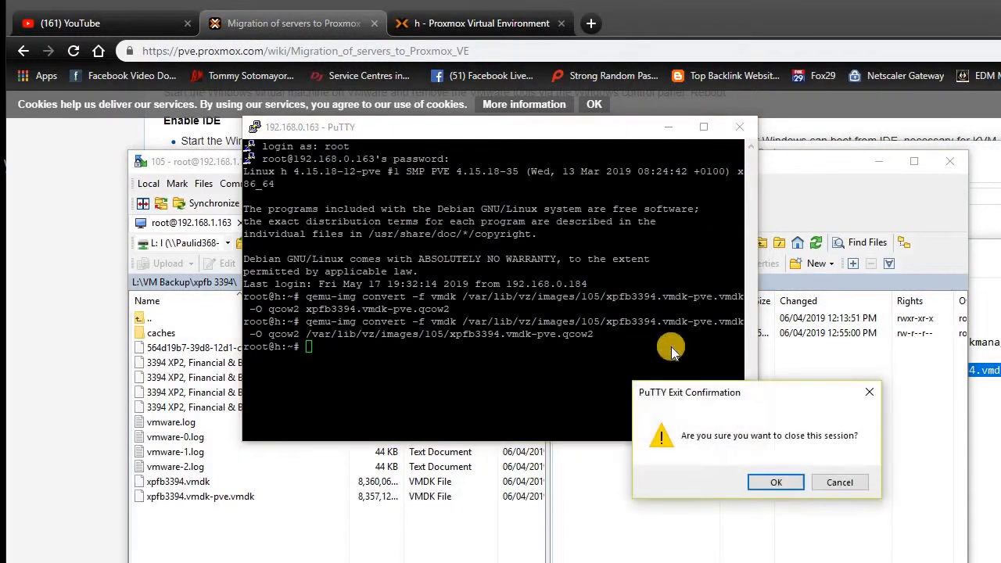
{"action": "left_click", "coordinate": [770, 482]}
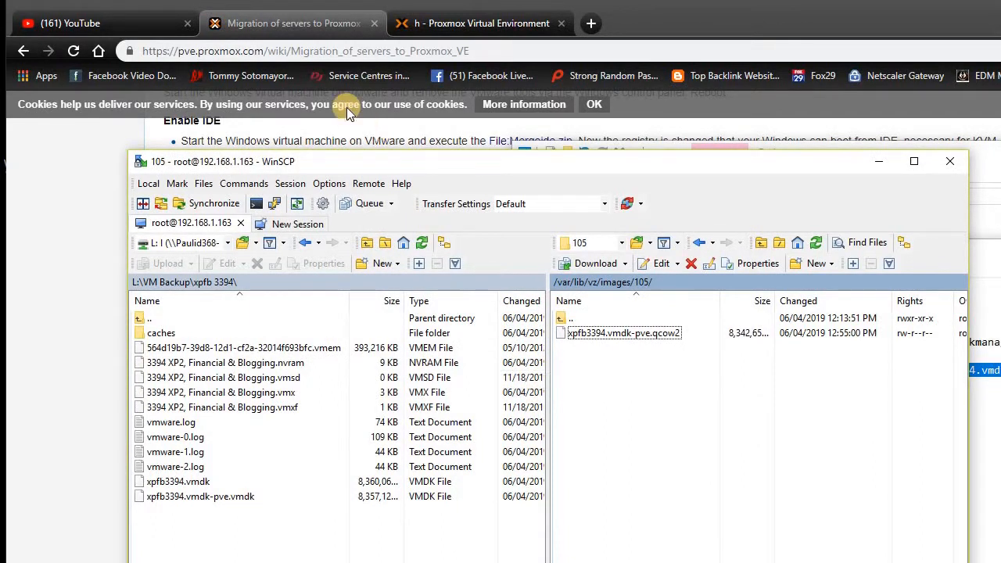
Switch to the browser, view VM 105's hardware in Proxmox, and examine the migration wiki's instructions for adapting the VM and its Final Steps section.
{"action": "left_click", "coordinate": [455, 22]}
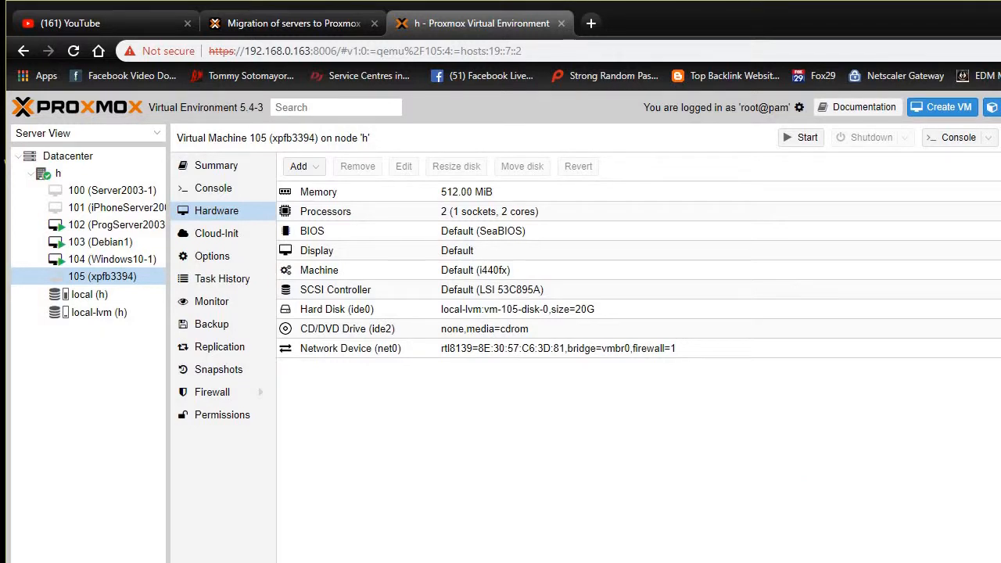
{"action": "left_click", "coordinate": [292, 33]}
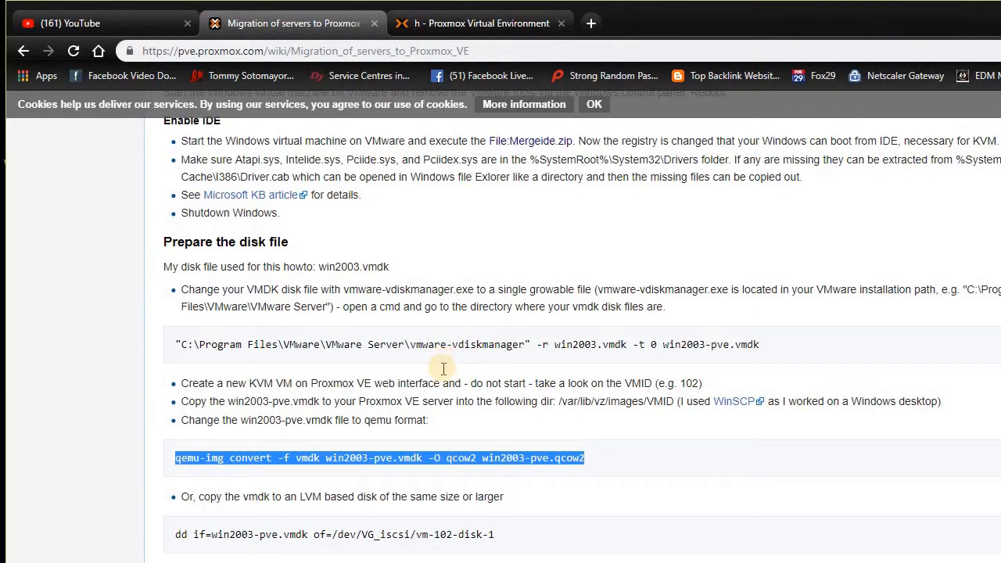
{"action": "scroll", "coordinate": [438, 368], "scroll_direction": "down", "scroll_amount": 4}
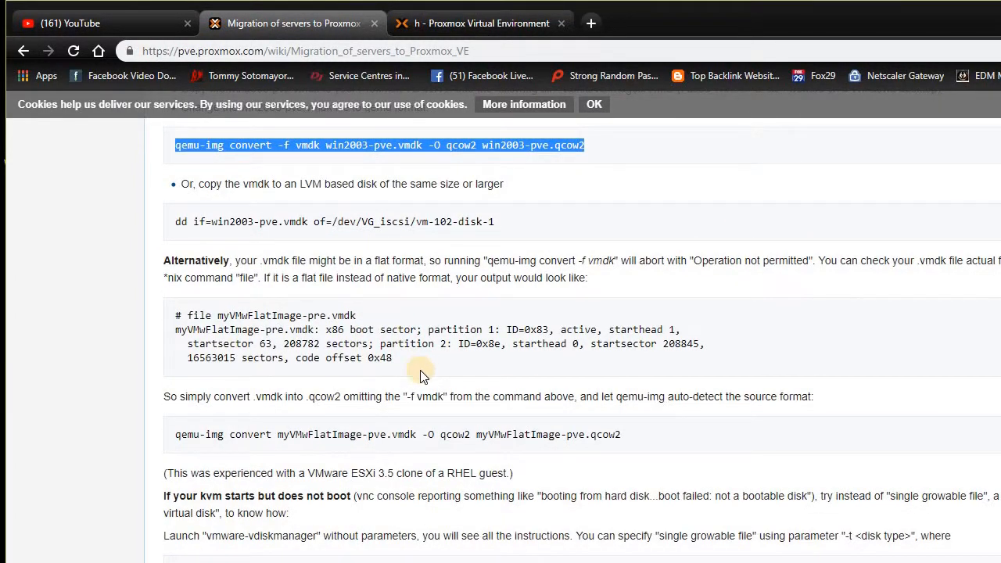
{"action": "scroll", "coordinate": [420, 373], "scroll_direction": "down", "scroll_amount": 1}
{"action": "scroll", "coordinate": [419, 375], "scroll_direction": "down", "scroll_amount": 3}
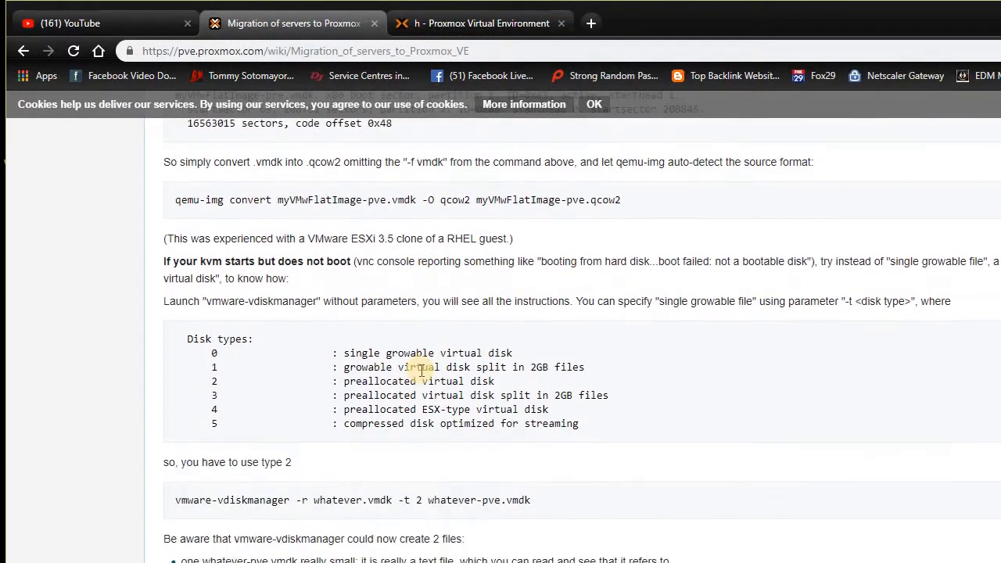
{"action": "scroll", "coordinate": [420, 375], "scroll_direction": "down", "scroll_amount": 9}
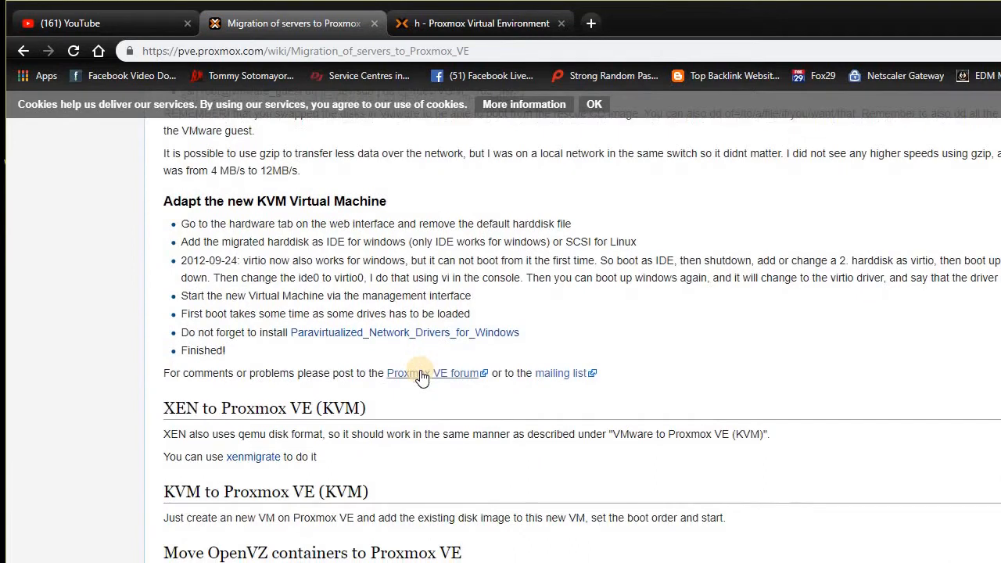
{"action": "scroll", "coordinate": [420, 376], "scroll_direction": "down", "scroll_amount": 2}
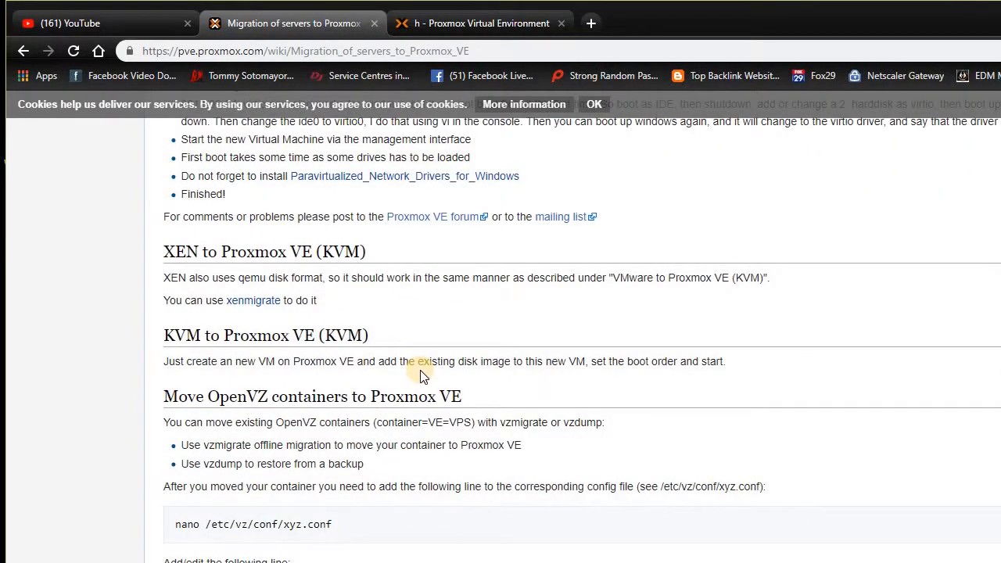
{"action": "scroll", "coordinate": [419, 370], "scroll_direction": "down", "scroll_amount": 2}
{"action": "scroll", "coordinate": [419, 371], "scroll_direction": "down", "scroll_amount": 2}
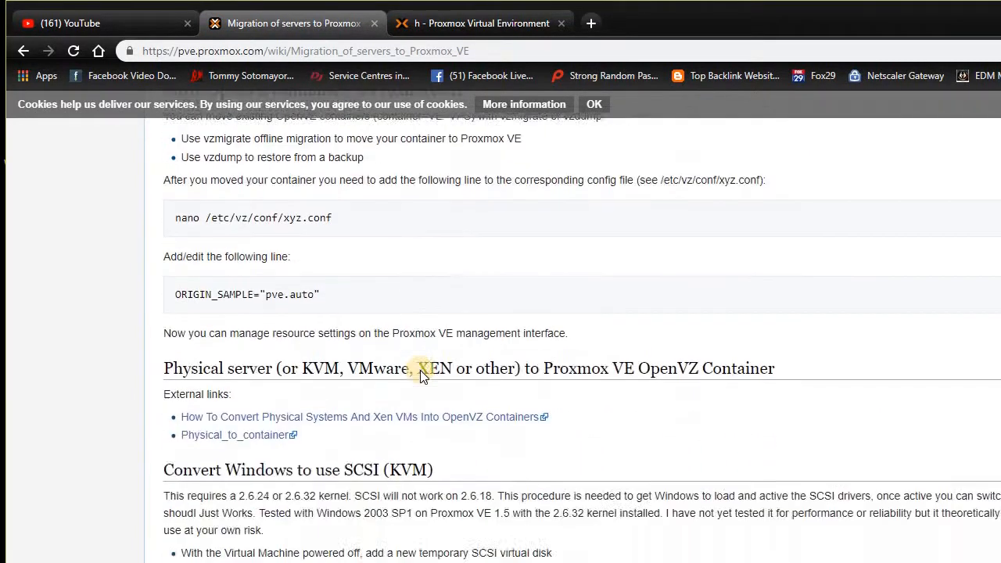
{"action": "scroll", "coordinate": [420, 371], "scroll_direction": "down", "scroll_amount": 4}
{"action": "scroll", "coordinate": [419, 371], "scroll_direction": "down", "scroll_amount": 2}
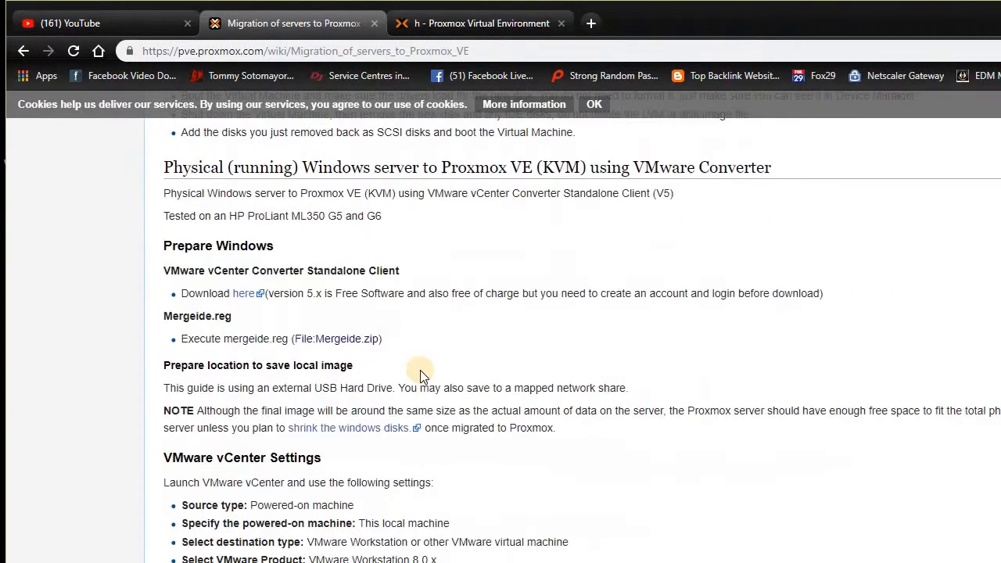
{"action": "scroll", "coordinate": [420, 371], "scroll_direction": "down", "scroll_amount": 3}
{"action": "scroll", "coordinate": [420, 371], "scroll_direction": "down", "scroll_amount": 2}
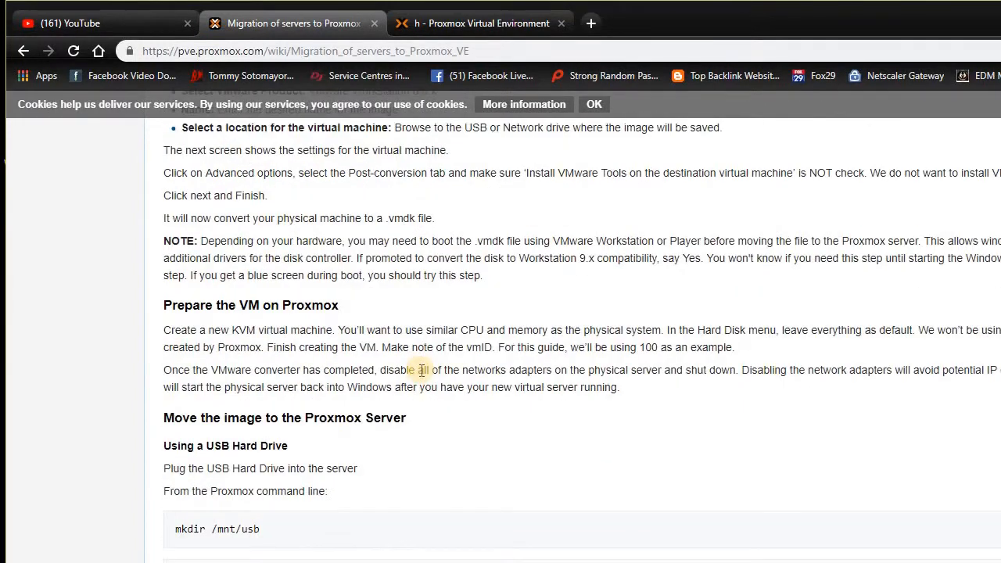
{"action": "scroll", "coordinate": [422, 370], "scroll_direction": "down", "scroll_amount": 3}
{"action": "scroll", "coordinate": [420, 376], "scroll_direction": "down", "scroll_amount": 2}
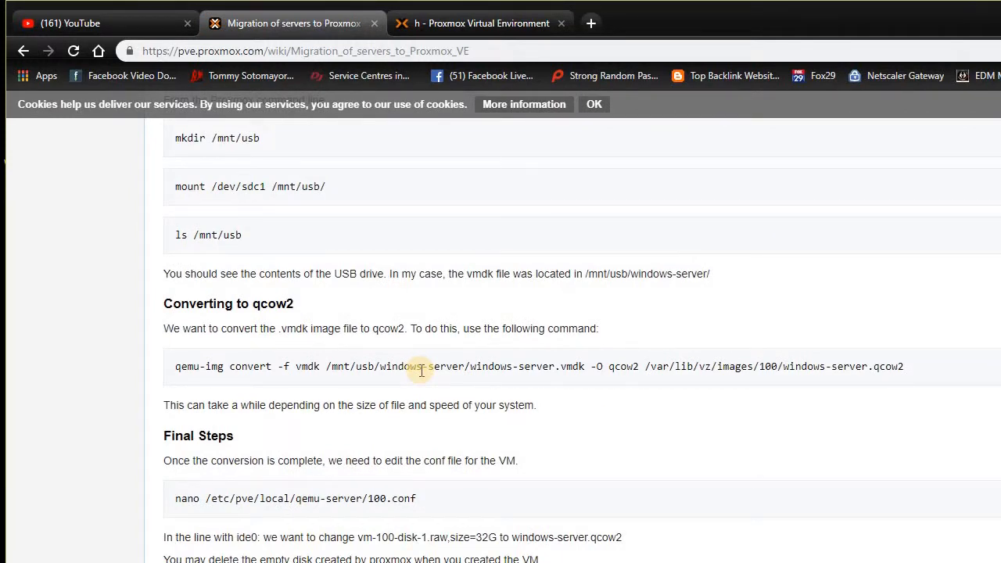
{"action": "scroll", "coordinate": [421, 370], "scroll_direction": "down", "scroll_amount": 1}
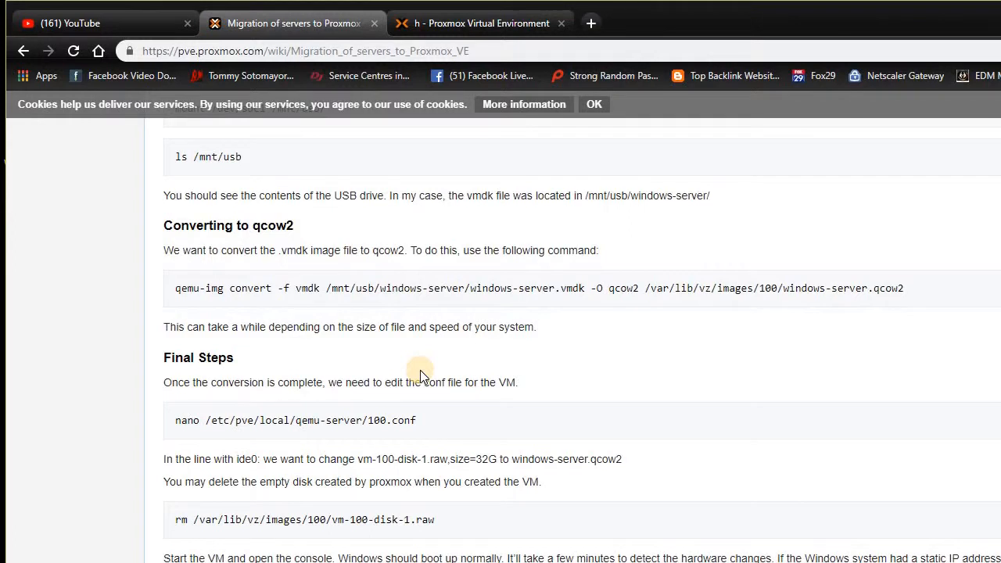
{"action": "scroll", "coordinate": [419, 370], "scroll_direction": "down", "scroll_amount": 1}
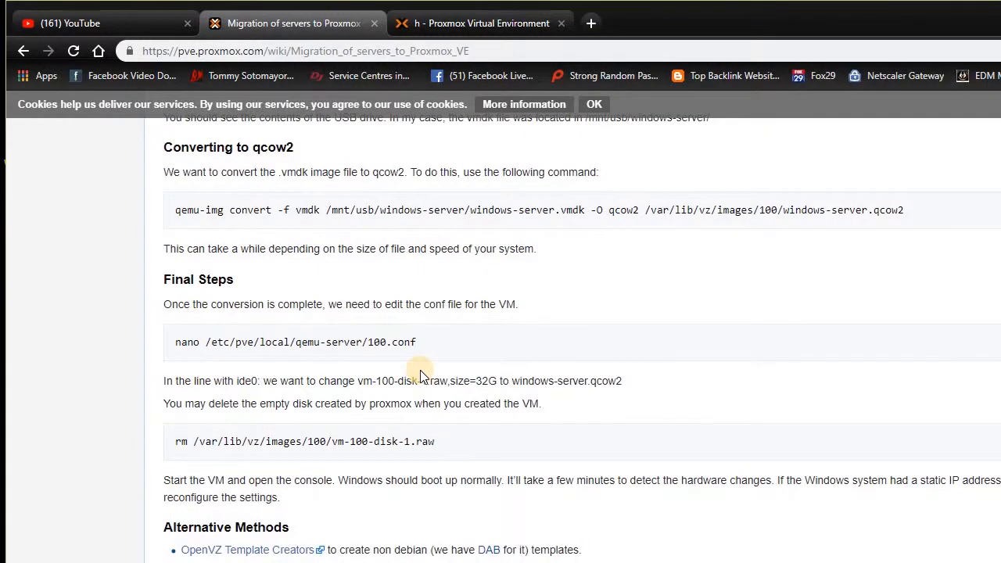
{"action": "scroll", "coordinate": [419, 370], "scroll_direction": "down", "scroll_amount": 1}
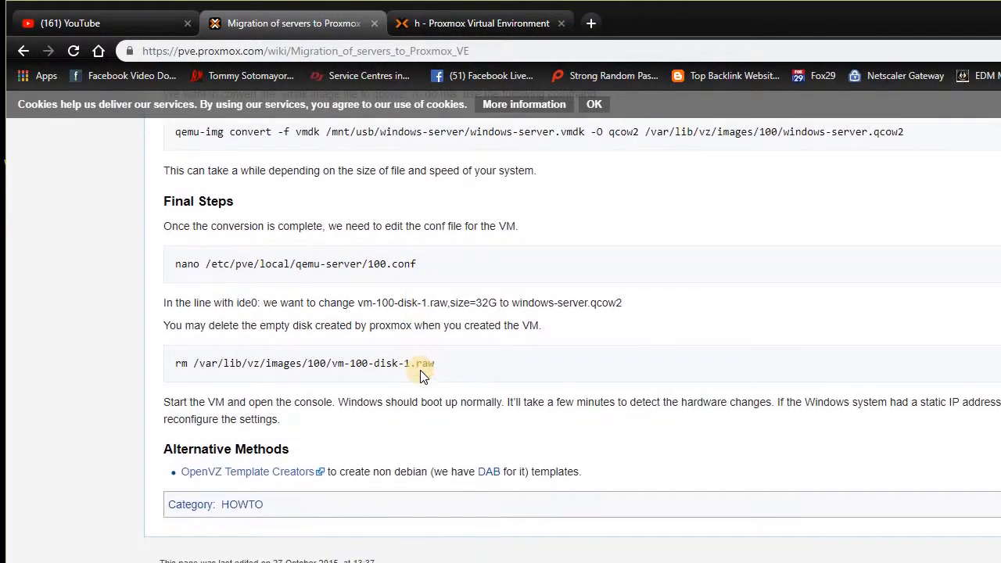
Review the wiki's qcow2 conversion and Final Steps sections, and return to VM 105's hardware list in Proxmox.
{"action": "scroll", "coordinate": [420, 369], "scroll_direction": "down", "scroll_amount": 1}
{"action": "scroll", "coordinate": [419, 369], "scroll_direction": "up", "scroll_amount": 1}
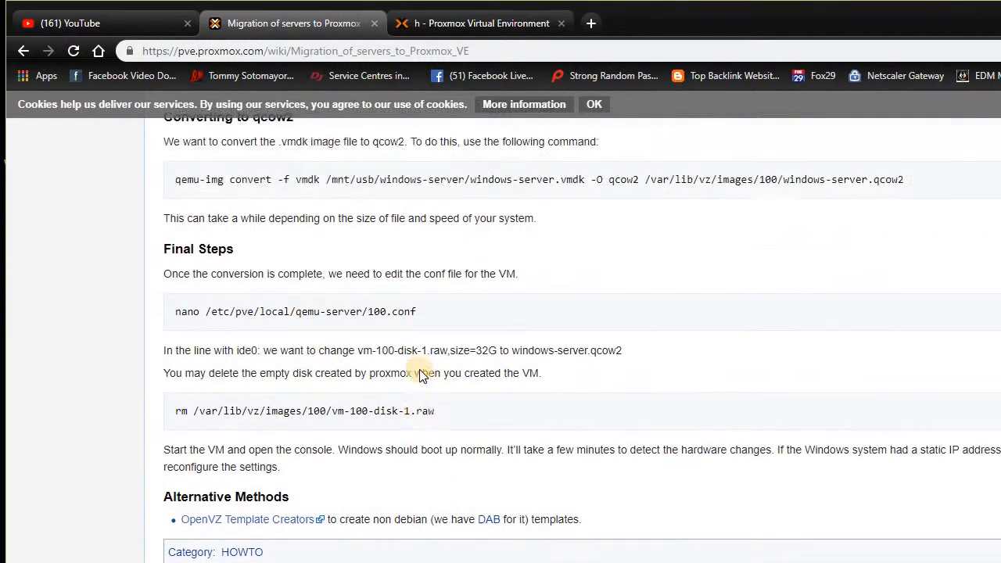
{"action": "scroll", "coordinate": [419, 374], "scroll_direction": "up", "scroll_amount": 2}
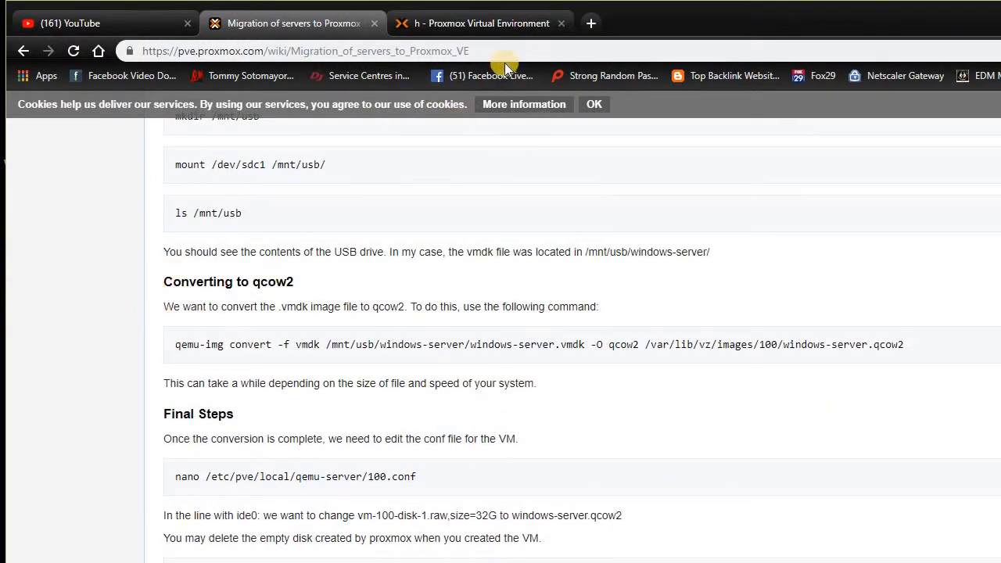
{"action": "left_click", "coordinate": [472, 23]}
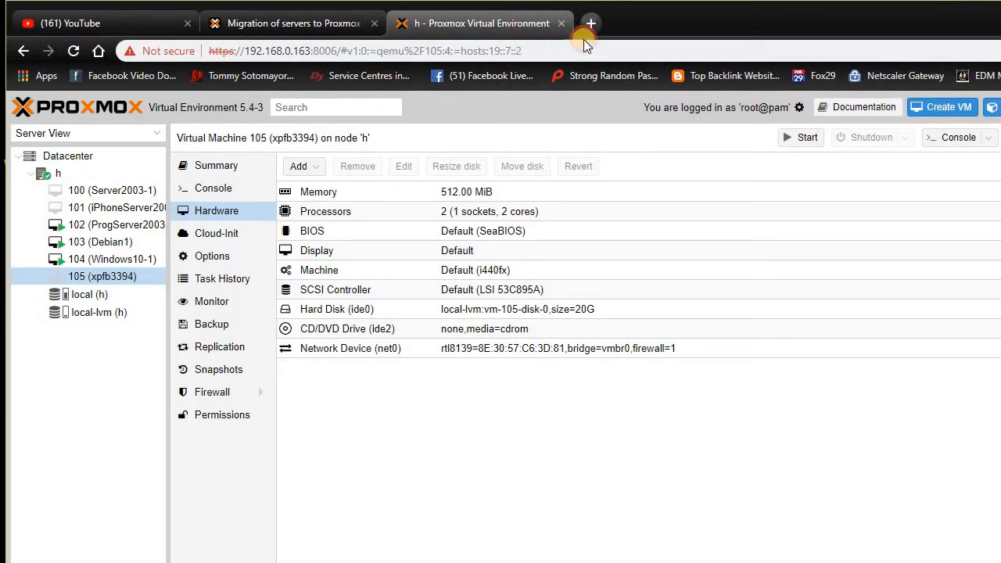
Search Google in a new browser tab for "qemu import qcow2".
{"action": "left_click", "coordinate": [591, 24]}
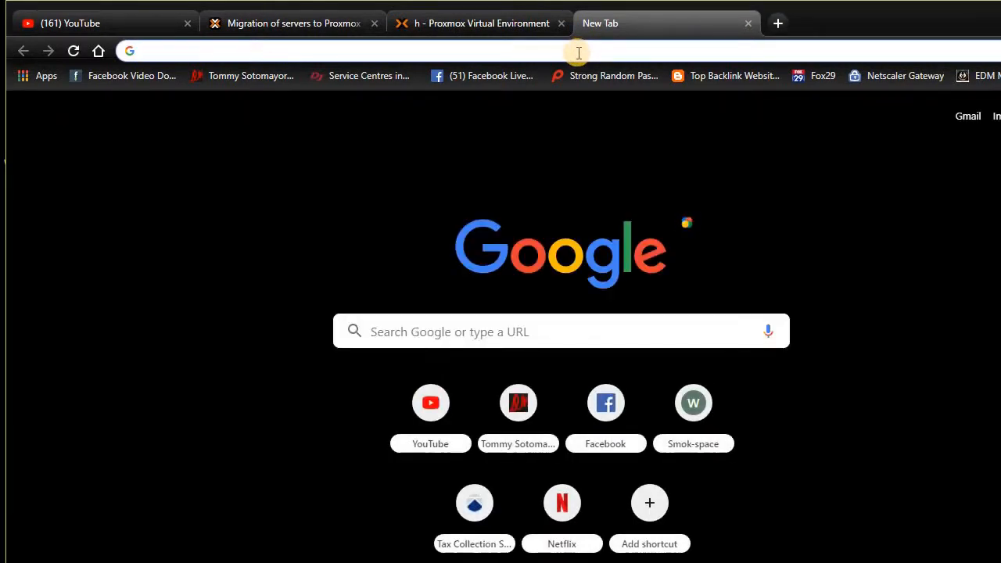
{"action": "type", "text": "imp"}
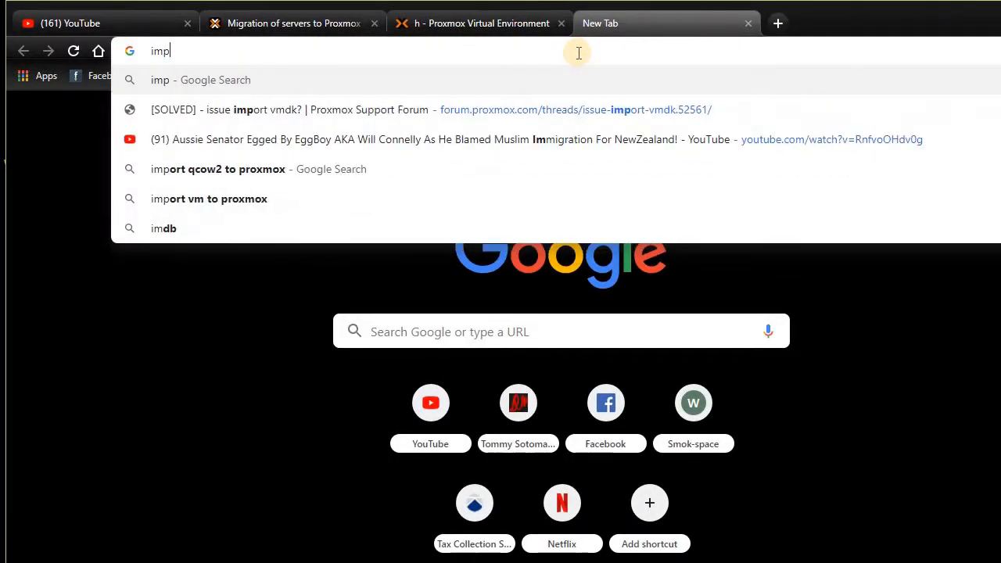
{"action": "key", "text": "BackSpace"}
{"action": "key", "text": "BackSpace"}
{"action": "key", "text": "BackSpace"}
{"action": "type", "text": "q"}
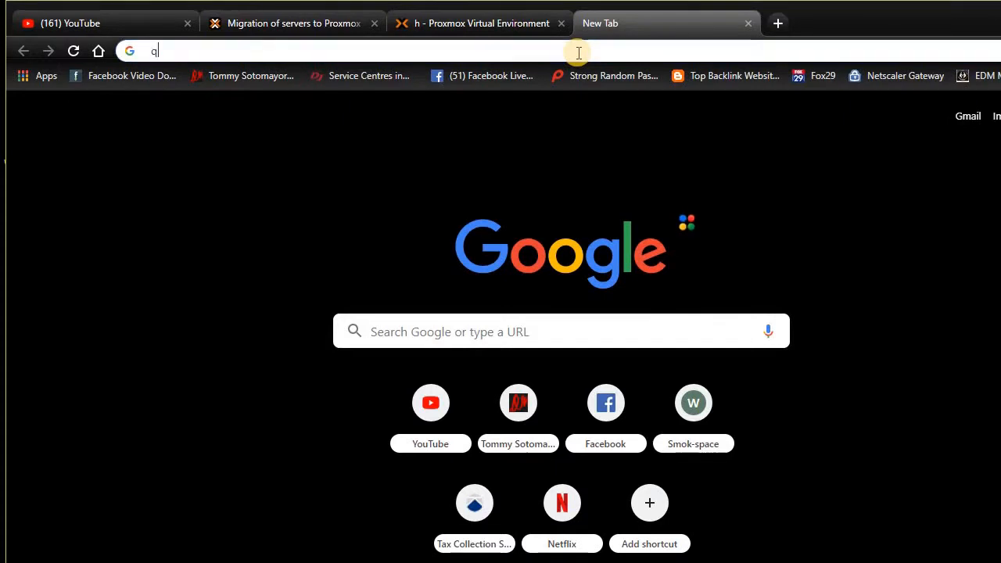
{"action": "type", "text": "emu"}
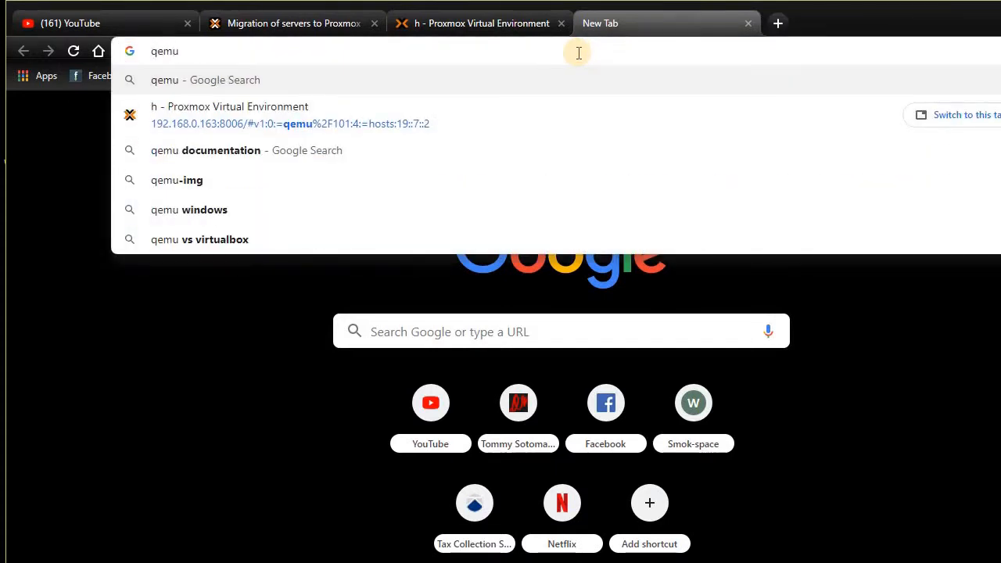
{"action": "type", "text": " import"}
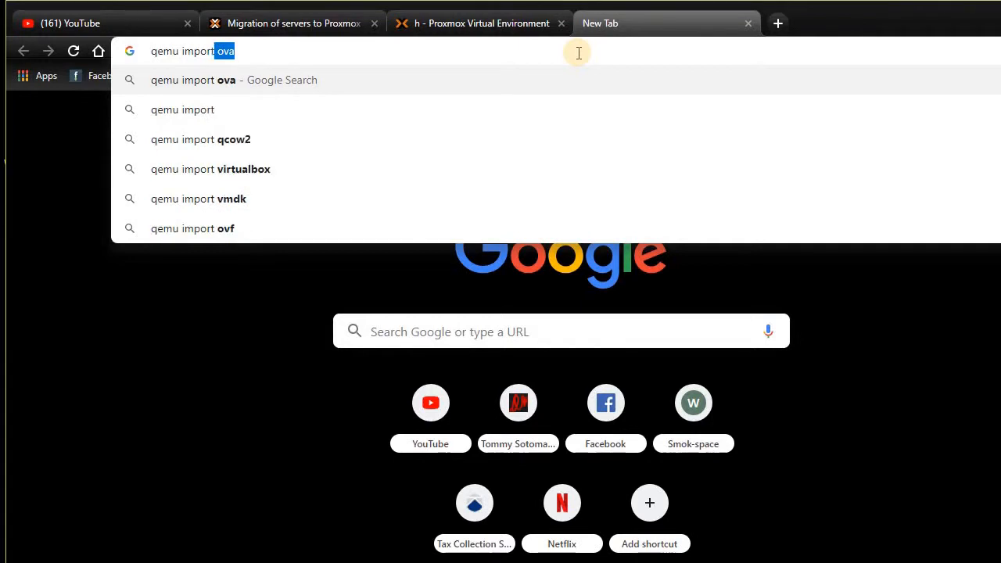
{"action": "type", "text": " q"}
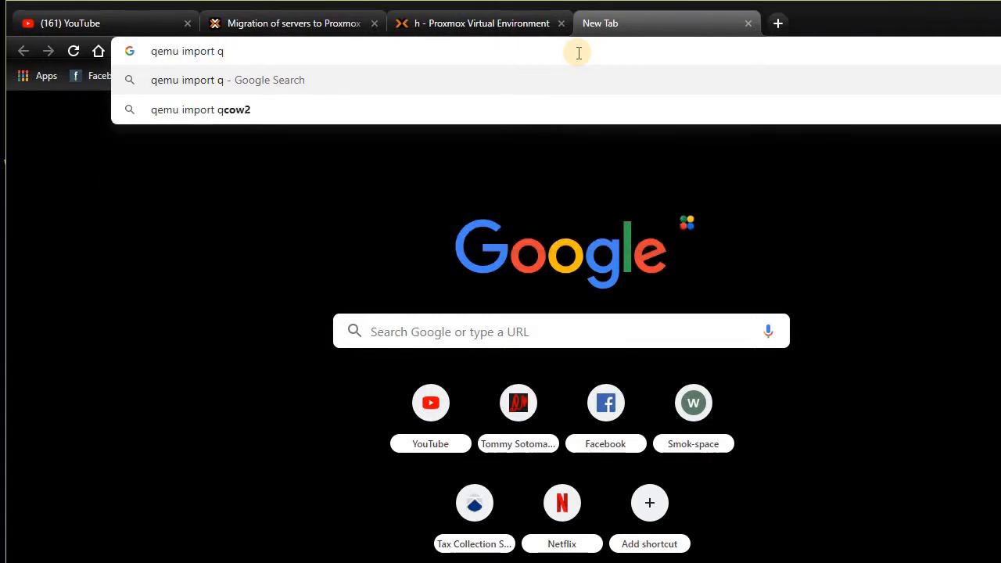
{"action": "key", "text": "Down"}
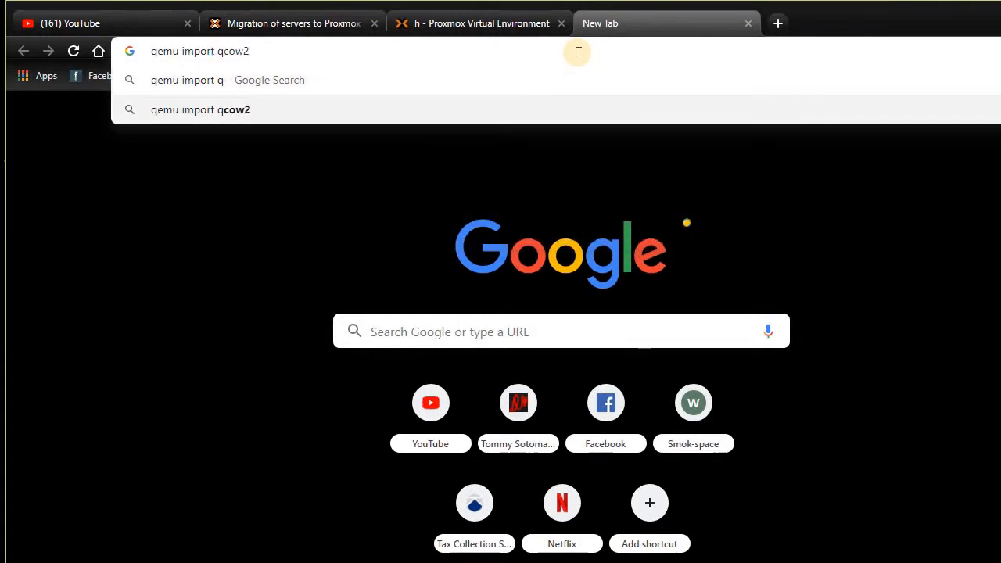
{"action": "key", "text": "Return"}
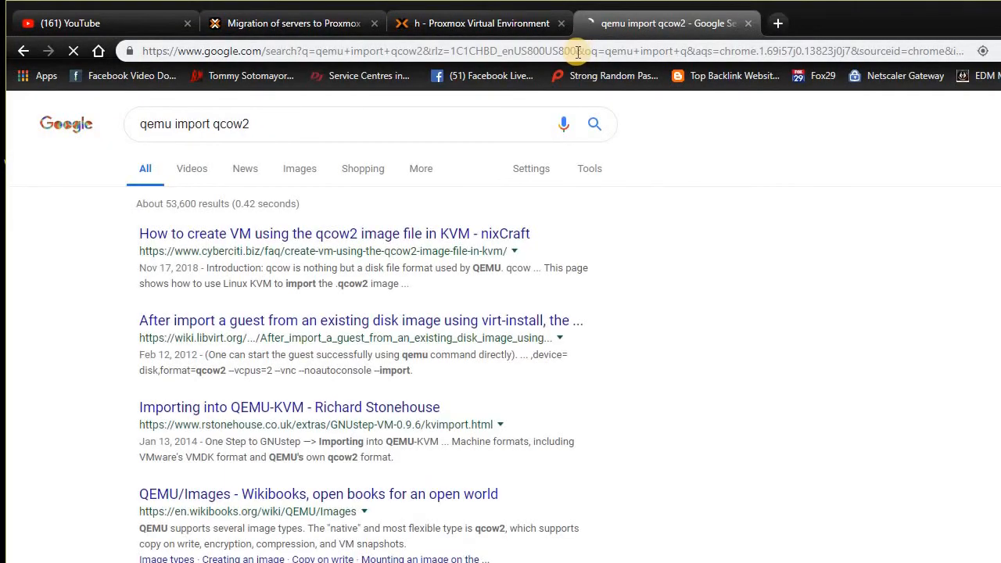
Open the nixCraft article on creating a VM from a qcow2 image in KVM, read through its steps, and return to the search results.
{"action": "left_click", "coordinate": [337, 237]}
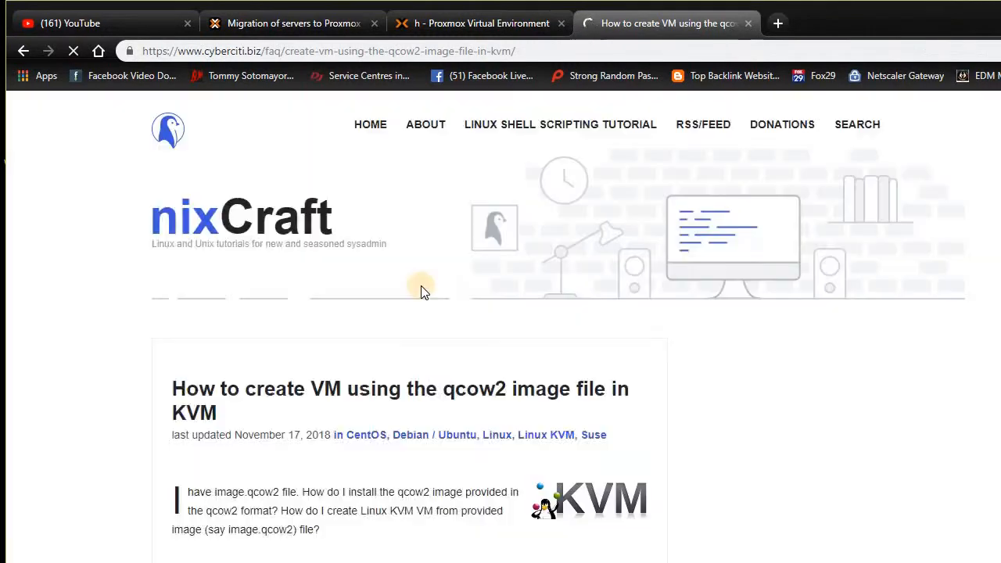
{"action": "scroll", "coordinate": [413, 297], "scroll_direction": "down", "scroll_amount": 10}
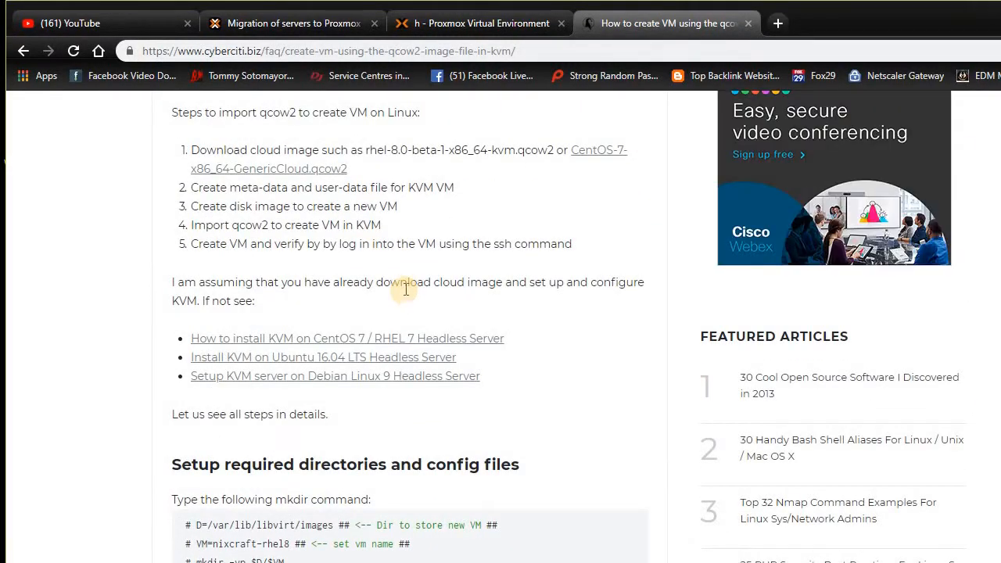
{"action": "scroll", "coordinate": [405, 288], "scroll_direction": "down", "scroll_amount": 5}
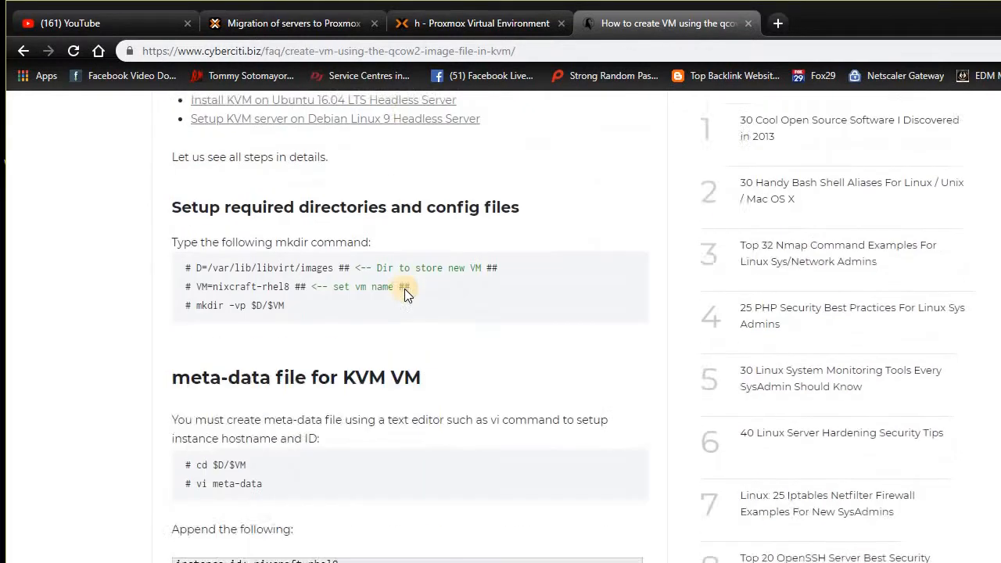
{"action": "scroll", "coordinate": [404, 289], "scroll_direction": "down", "scroll_amount": 8}
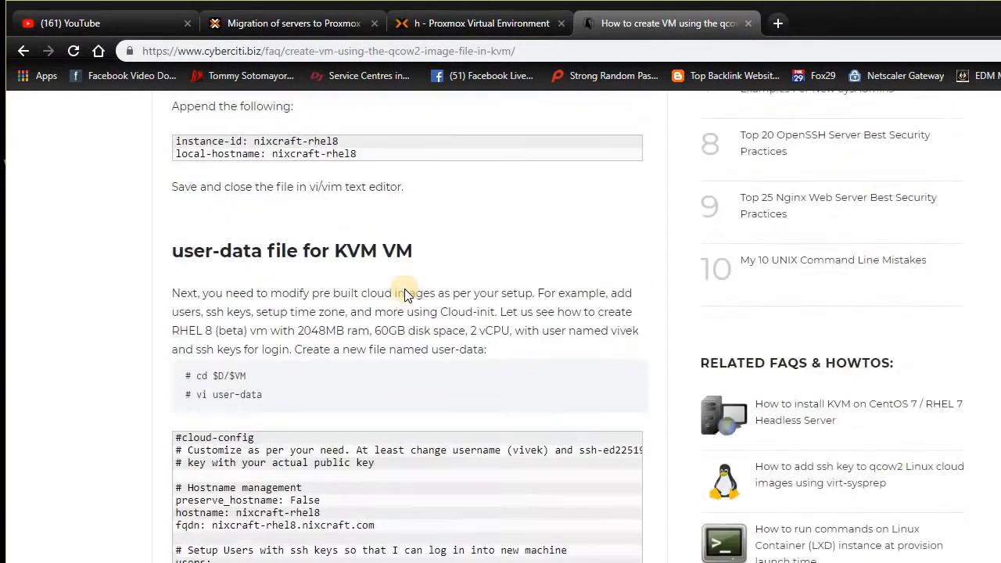
{"action": "scroll", "coordinate": [404, 289], "scroll_direction": "down", "scroll_amount": 6}
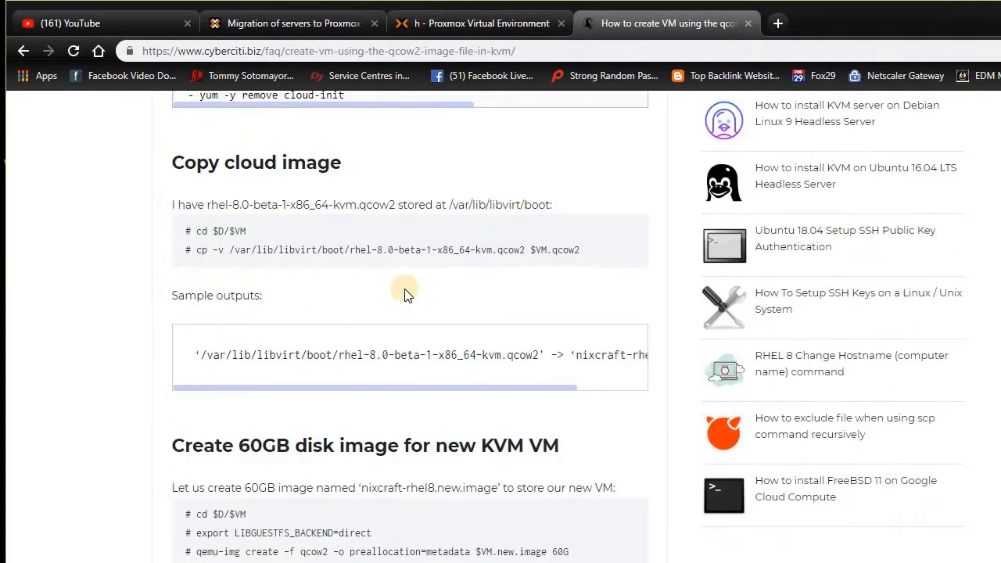
{"action": "scroll", "coordinate": [404, 288], "scroll_direction": "down", "scroll_amount": 3}
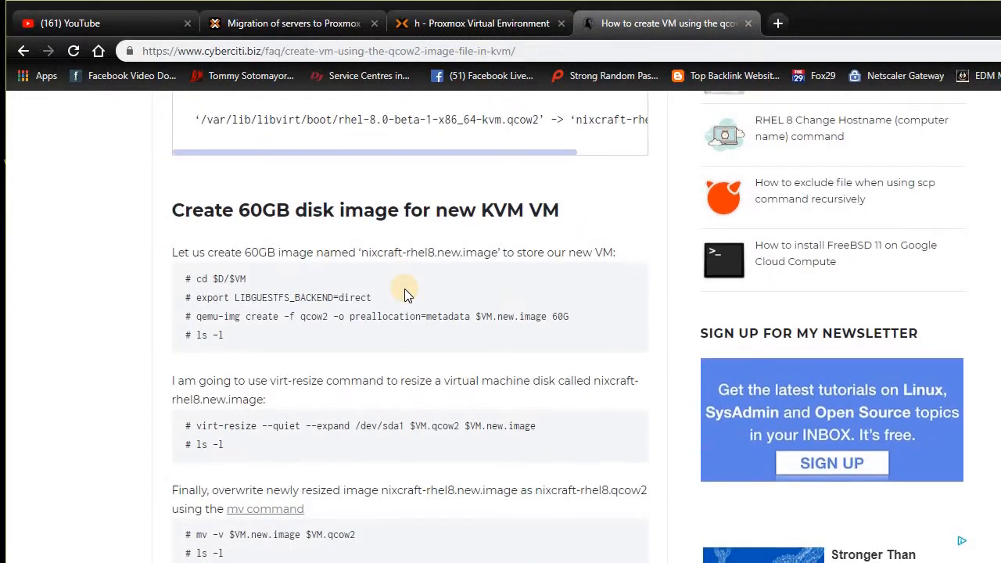
{"action": "scroll", "coordinate": [404, 288], "scroll_direction": "down", "scroll_amount": 1}
{"action": "scroll", "coordinate": [404, 289], "scroll_direction": "down", "scroll_amount": 3}
{"action": "scroll", "coordinate": [405, 294], "scroll_direction": "down", "scroll_amount": 4}
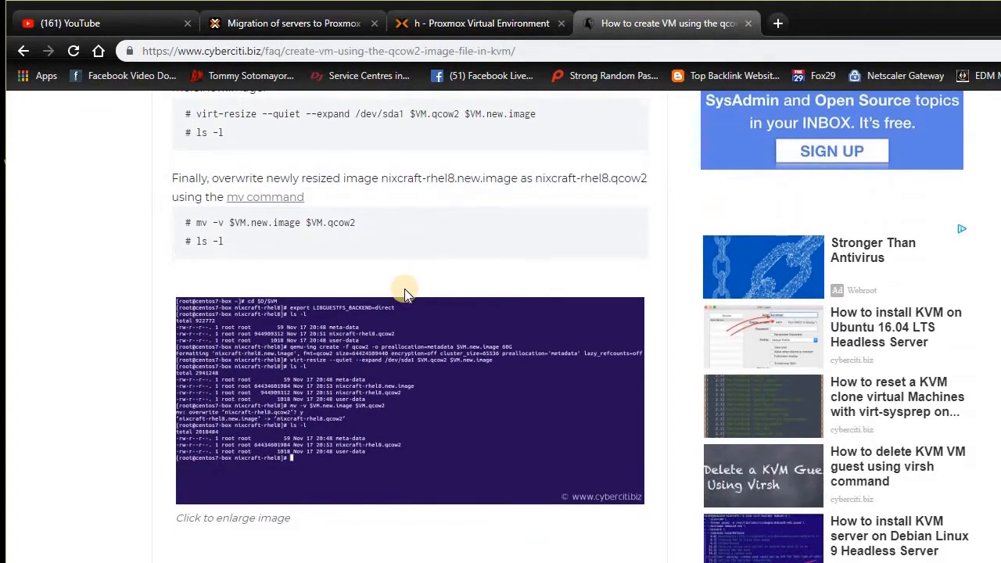
{"action": "scroll", "coordinate": [404, 290], "scroll_direction": "down", "scroll_amount": 2}
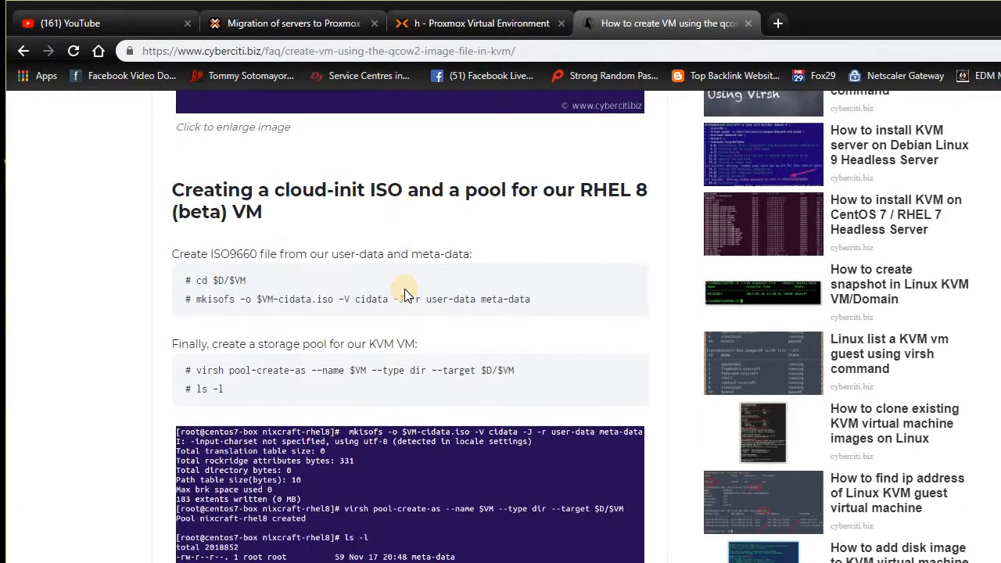
{"action": "scroll", "coordinate": [404, 289], "scroll_direction": "down", "scroll_amount": 4}
{"action": "scroll", "coordinate": [405, 289], "scroll_direction": "down", "scroll_amount": 3}
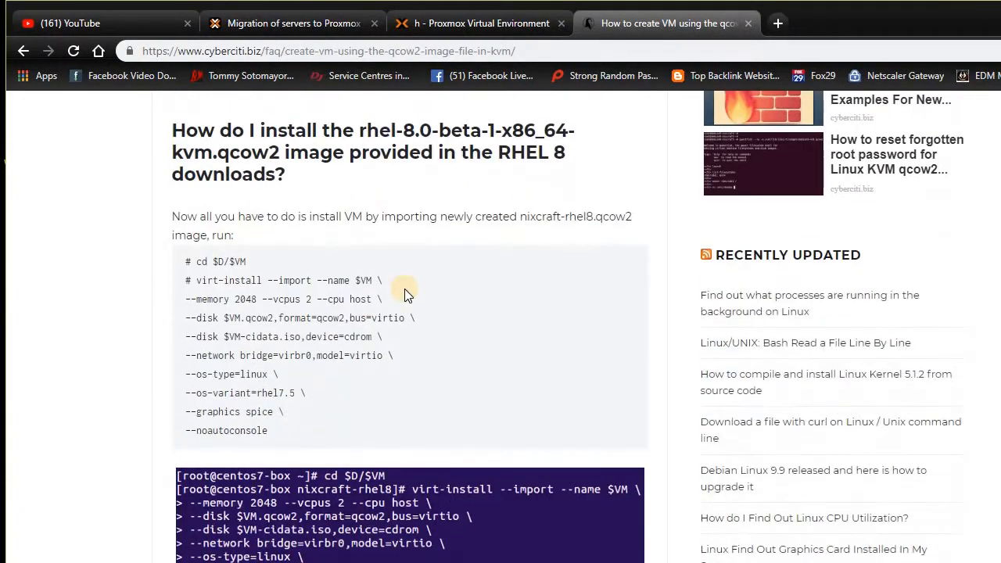
{"action": "scroll", "coordinate": [405, 289], "scroll_direction": "down", "scroll_amount": 6}
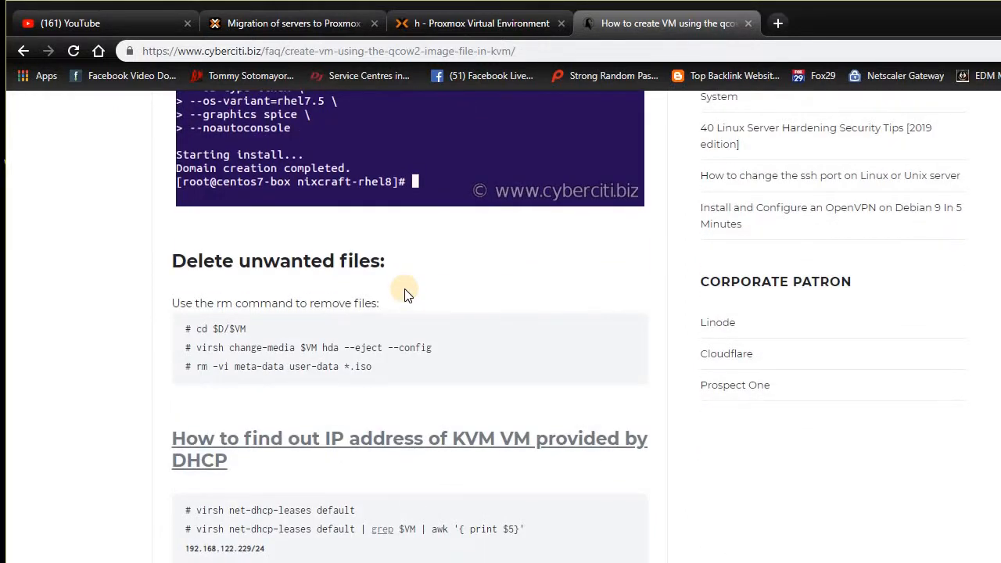
{"action": "scroll", "coordinate": [404, 294], "scroll_direction": "down", "scroll_amount": 3}
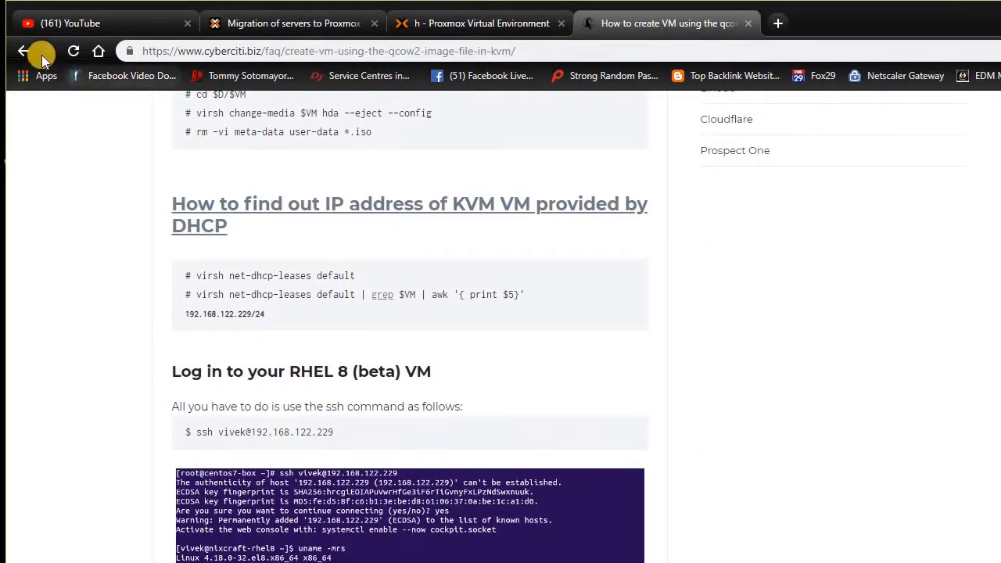
{"action": "left_click", "coordinate": [23, 52]}
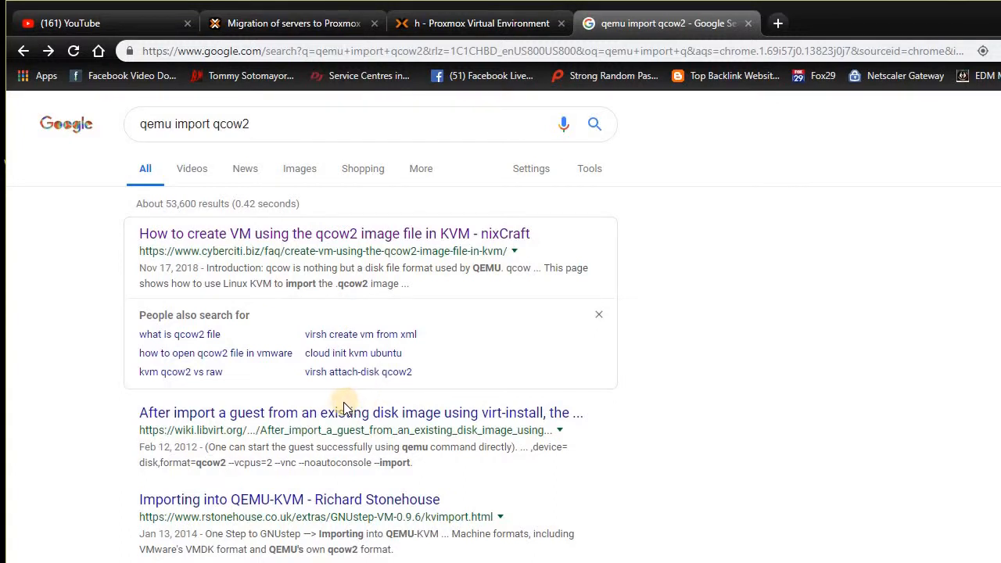
{"action": "scroll", "coordinate": [347, 405], "scroll_direction": "down", "scroll_amount": 1}
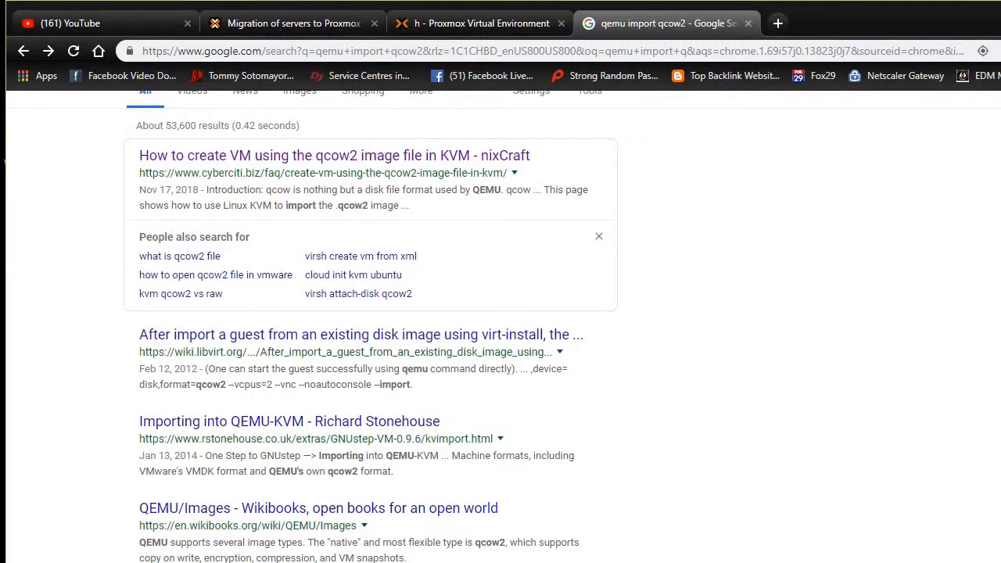
Compare the converted qcow2 file in WinSCP's remote folder /var/lib/vz/images/105 with VM 105's Hard Disk (ide0) entry in Proxmox.
{"action": "key", "text": "alt+Tab"}
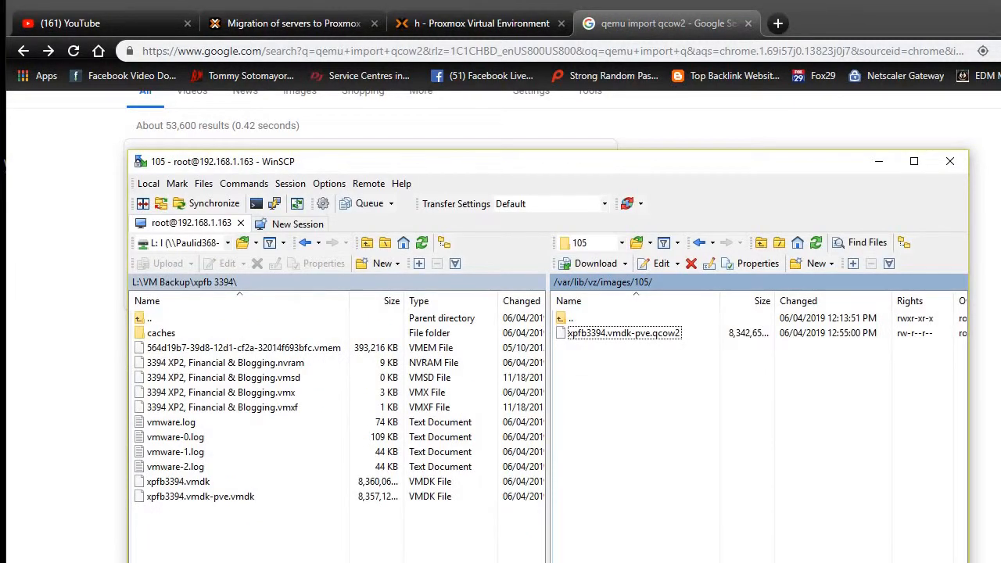
{"action": "left_click", "coordinate": [487, 15]}
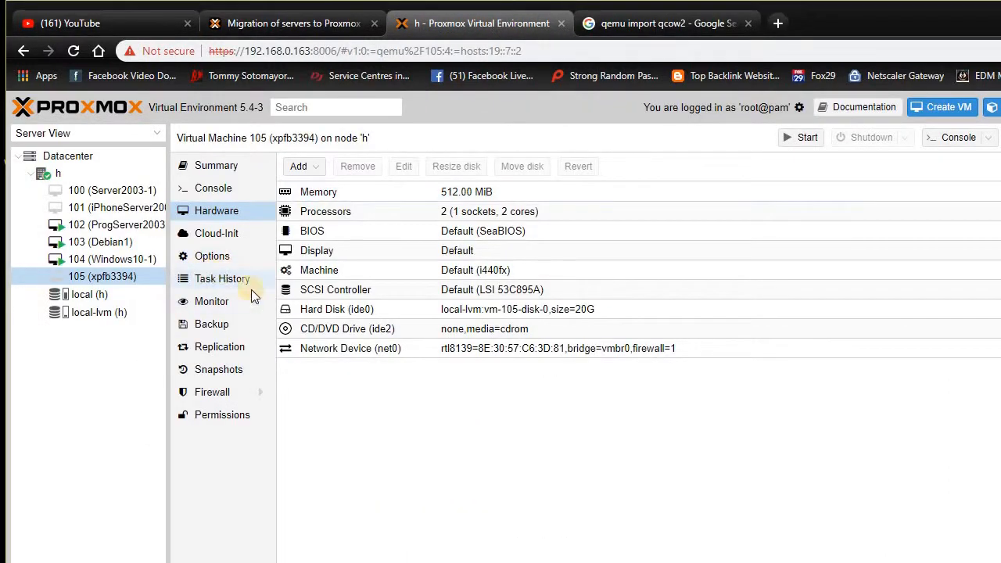
{"action": "right_click", "coordinate": [422, 320]}
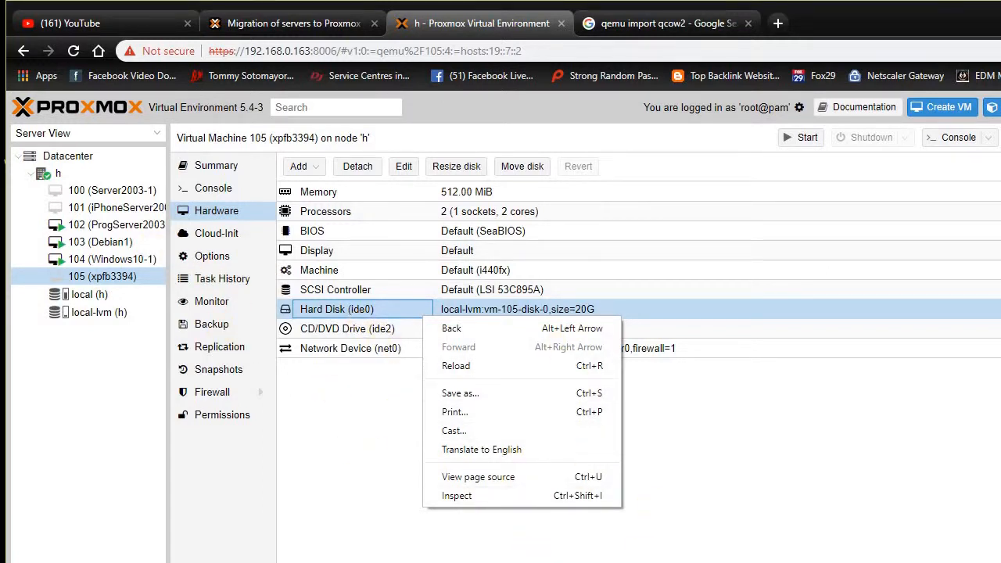
{"action": "key", "text": "alt+Tab"}
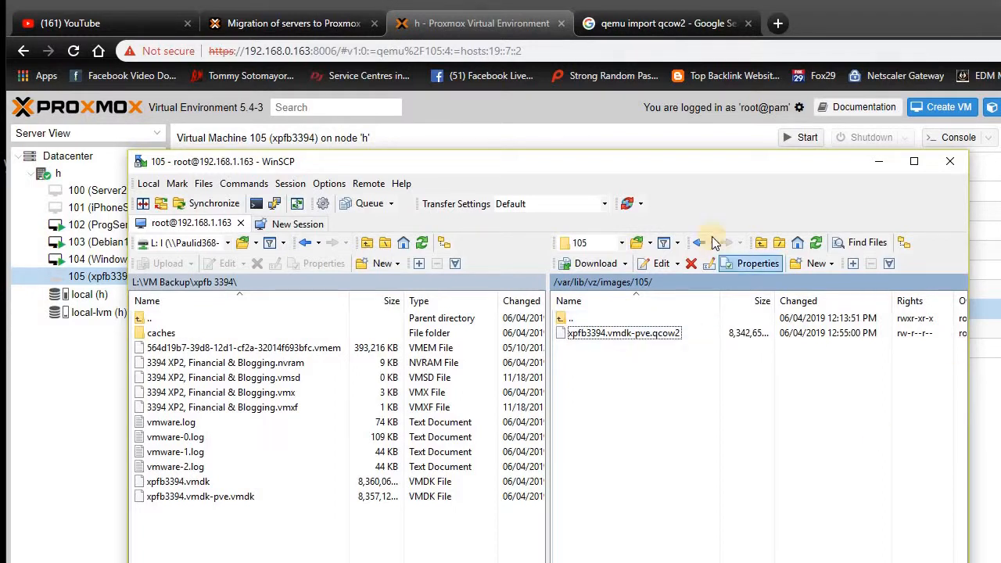
Look through the Google results, open the Proxmox forum thread on migrating qcow2 or raw images to zfs-volume, and read its first posts.
{"action": "left_click", "coordinate": [613, 23]}
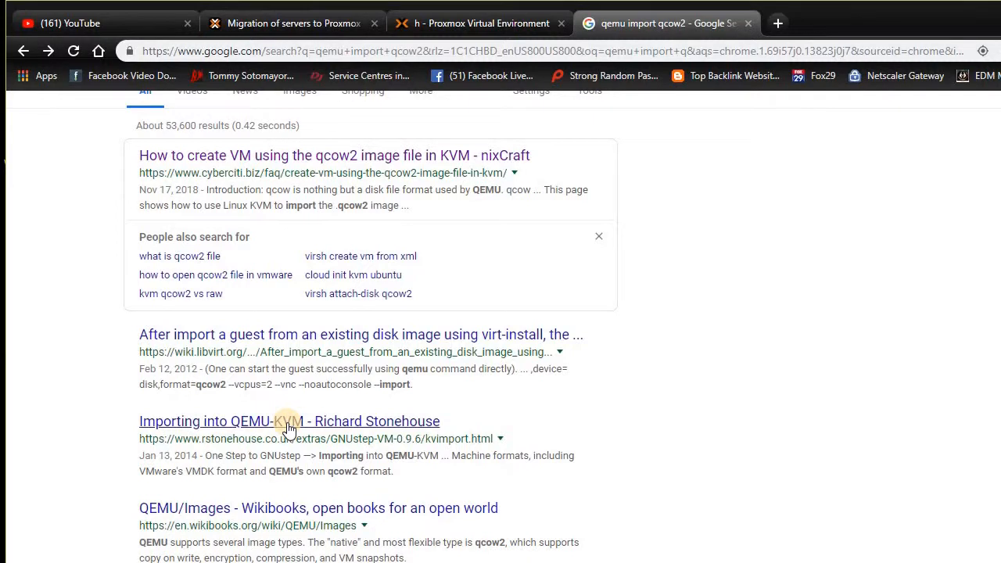
{"action": "scroll", "coordinate": [288, 428], "scroll_direction": "down", "scroll_amount": 1}
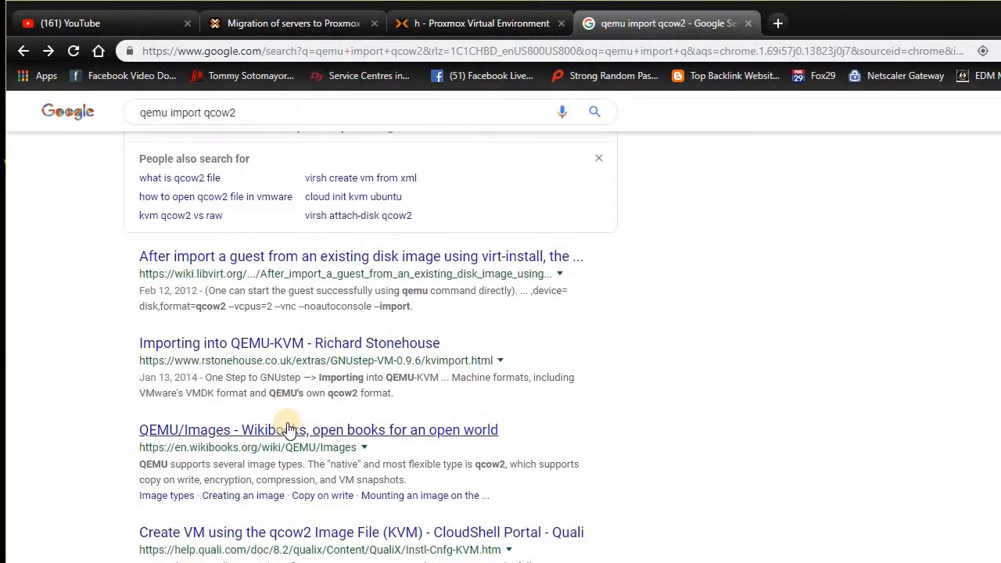
{"action": "scroll", "coordinate": [288, 428], "scroll_direction": "down", "scroll_amount": 1}
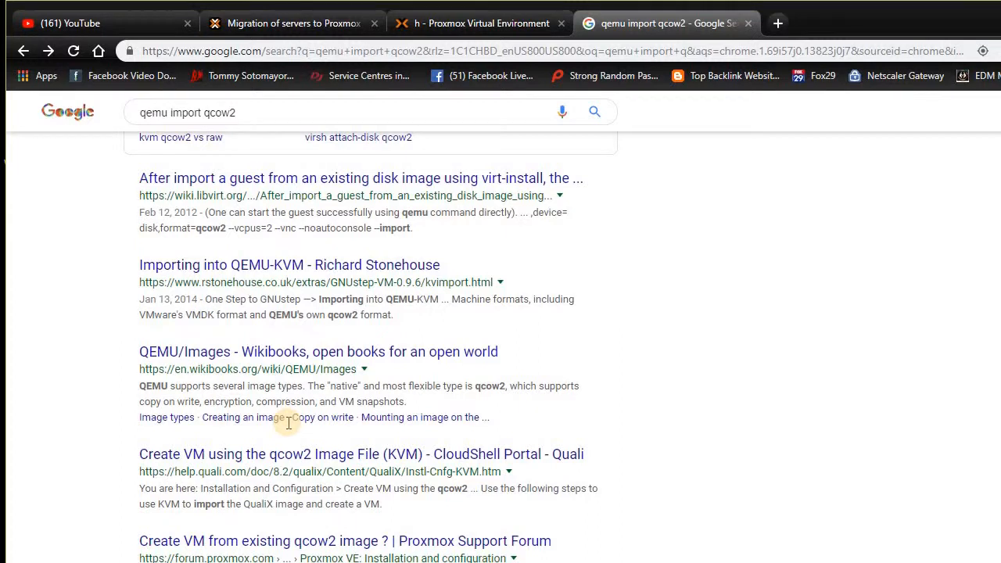
{"action": "scroll", "coordinate": [288, 422], "scroll_direction": "down", "scroll_amount": 1}
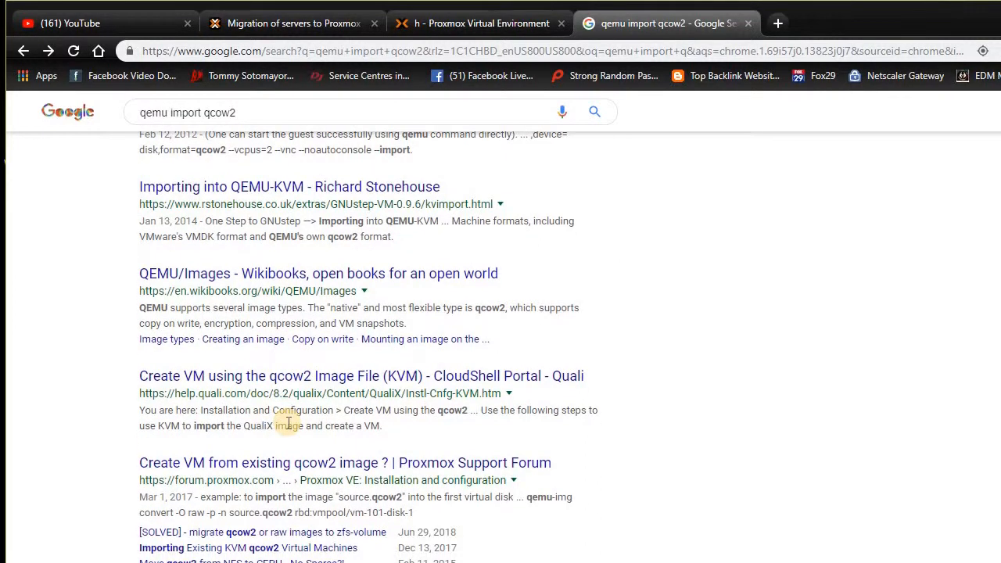
{"action": "scroll", "coordinate": [287, 422], "scroll_direction": "down", "scroll_amount": 1}
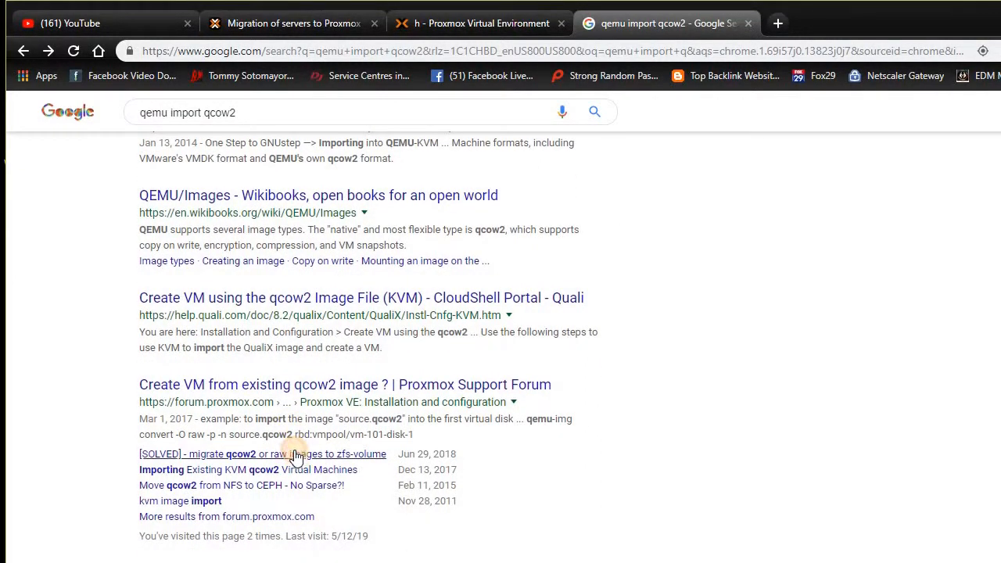
{"action": "left_click", "coordinate": [295, 457]}
{"action": "scroll", "coordinate": [756, 364], "scroll_direction": "down", "scroll_amount": 5}
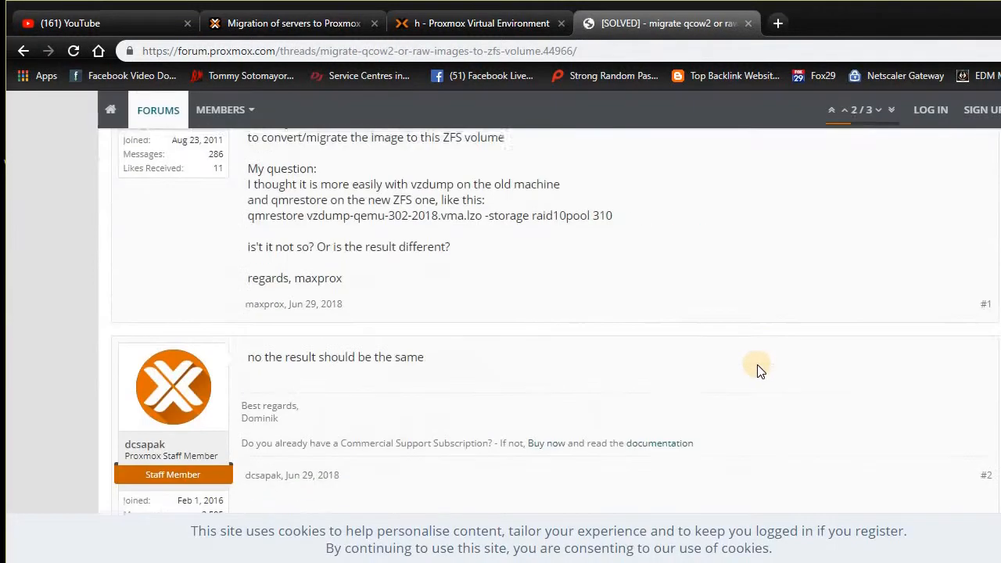
{"action": "scroll", "coordinate": [739, 362], "scroll_direction": "up", "scroll_amount": 2}
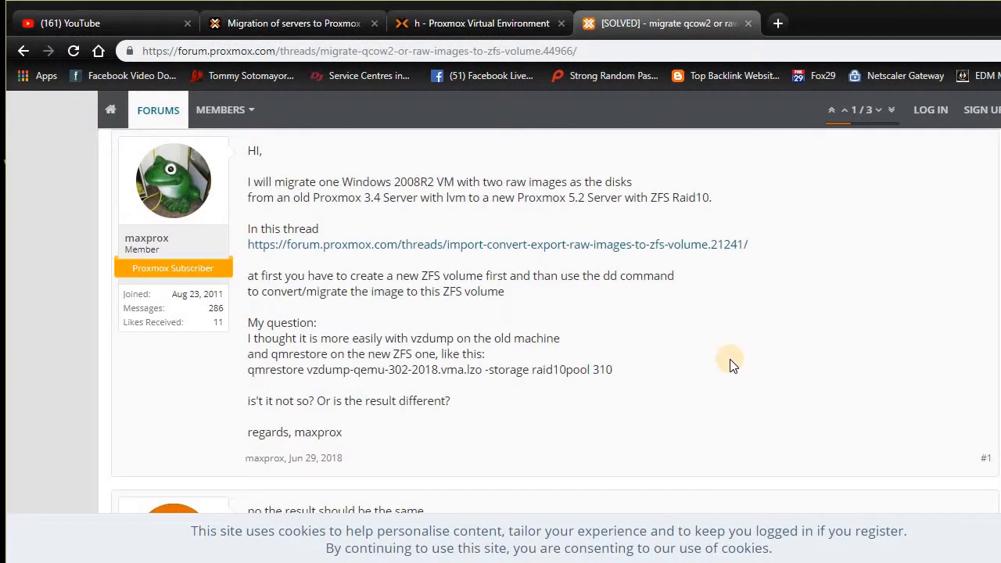
Read the rest of the forum thread, covering the storage overview, qcow2-to-raw conversion, VMID.conf edits and the vzdump/qmrestore commands.
{"action": "scroll", "coordinate": [731, 366], "scroll_direction": "down", "scroll_amount": 10}
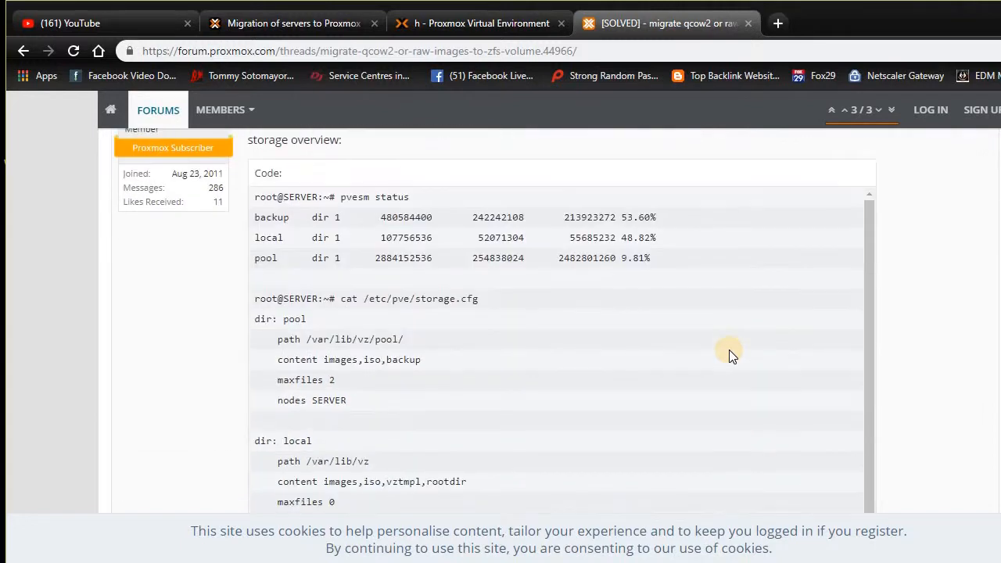
{"action": "scroll", "coordinate": [728, 349], "scroll_direction": "down", "scroll_amount": 3}
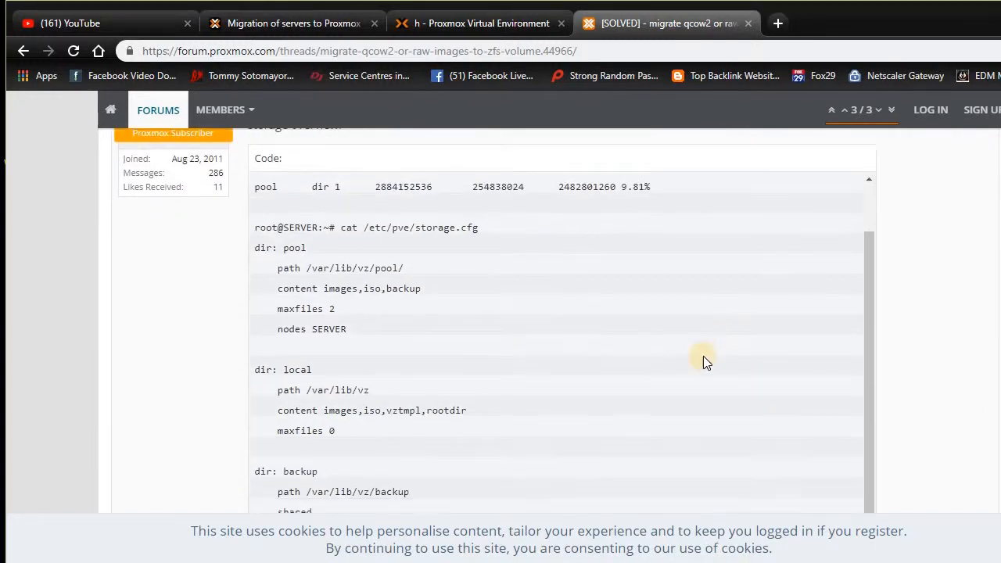
{"action": "scroll", "coordinate": [704, 356], "scroll_direction": "down", "scroll_amount": 8}
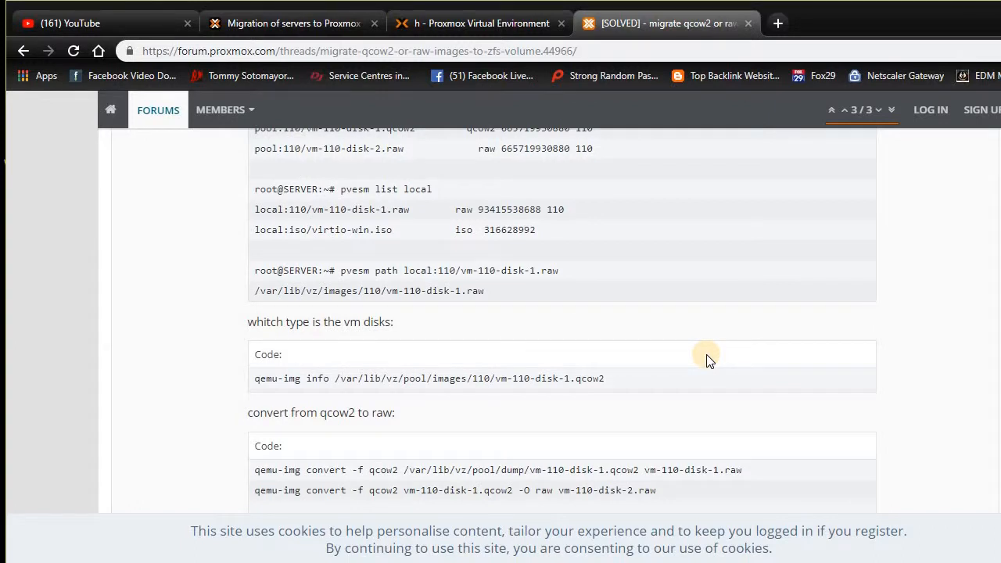
{"action": "scroll", "coordinate": [706, 354], "scroll_direction": "down", "scroll_amount": 4}
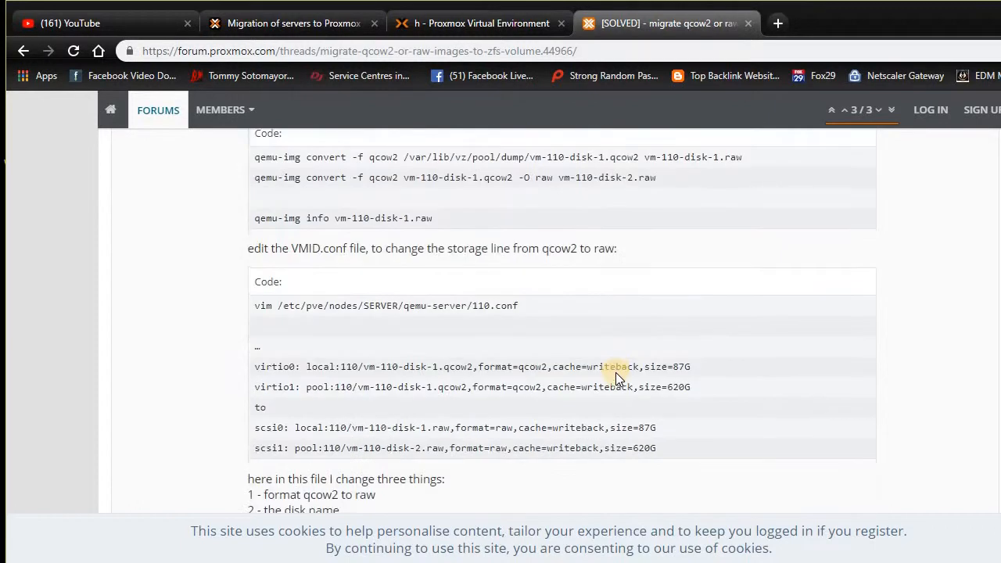
{"action": "scroll", "coordinate": [617, 372], "scroll_direction": "down", "scroll_amount": 3}
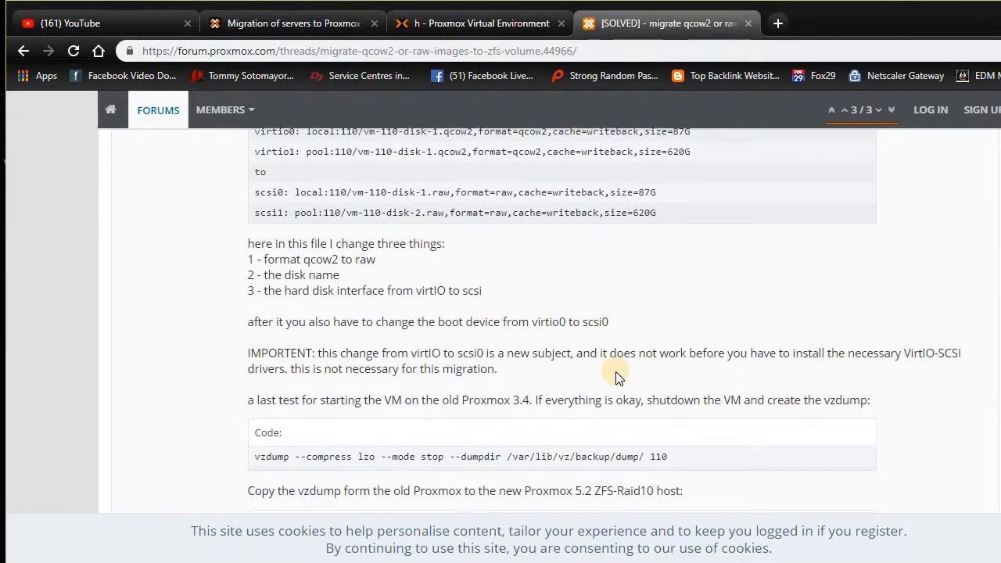
{"action": "scroll", "coordinate": [615, 371], "scroll_direction": "down", "scroll_amount": 2}
{"action": "scroll", "coordinate": [615, 372], "scroll_direction": "down", "scroll_amount": 4}
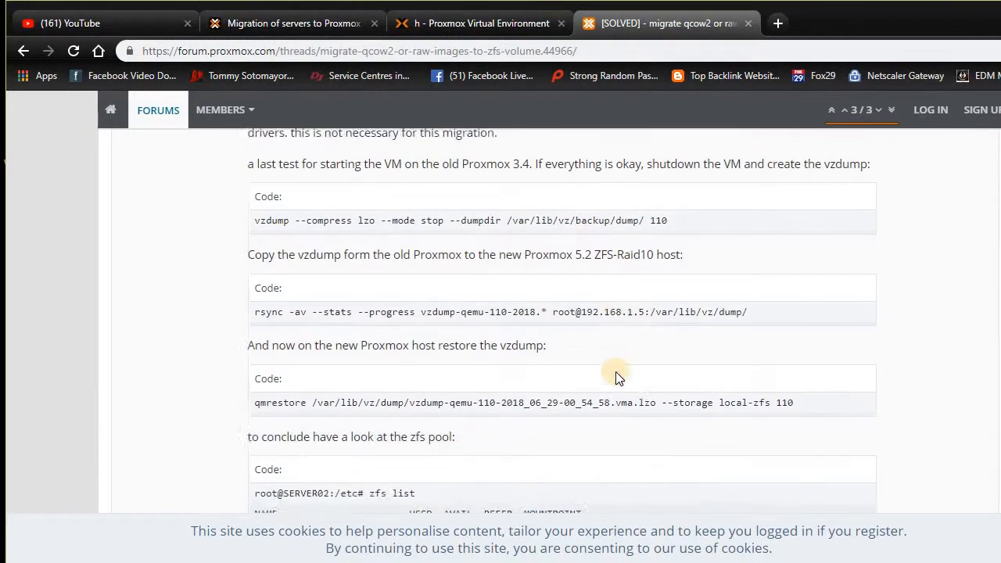
{"action": "scroll", "coordinate": [615, 371], "scroll_direction": "down", "scroll_amount": 2}
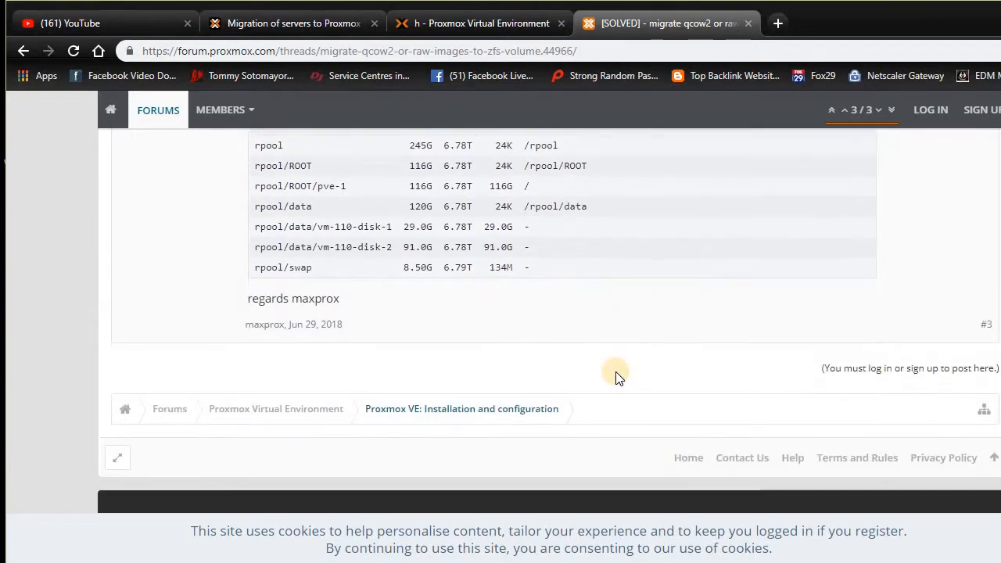
Search Google for "qemu import command".
{"action": "left_click", "coordinate": [520, 59]}
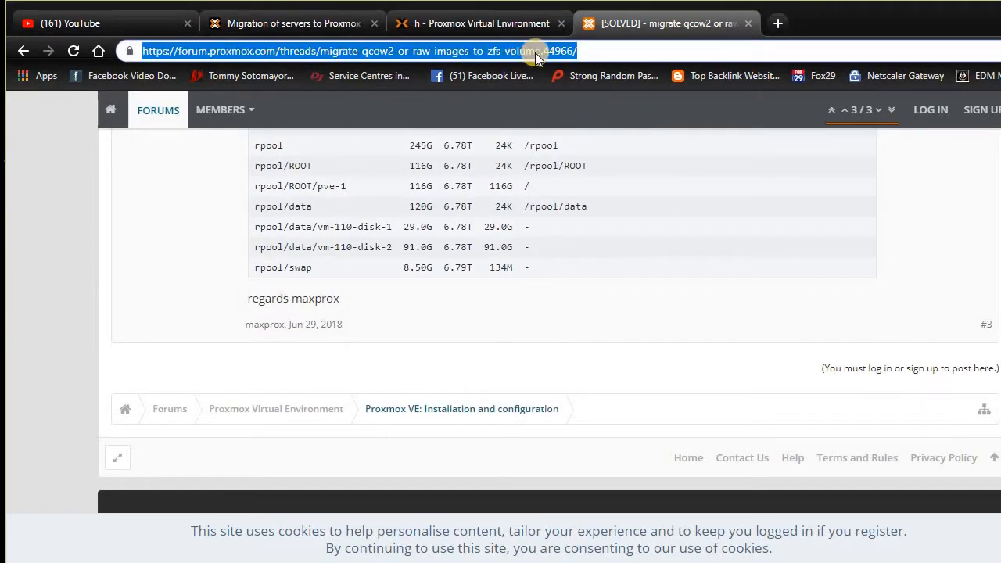
{"action": "type", "text": "qe"}
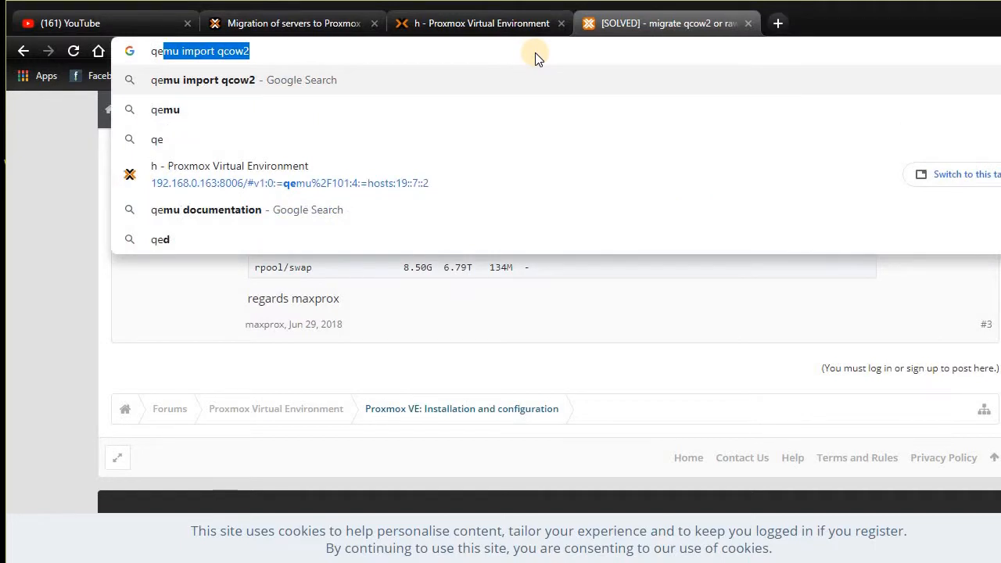
{"action": "type", "text": "mu im"}
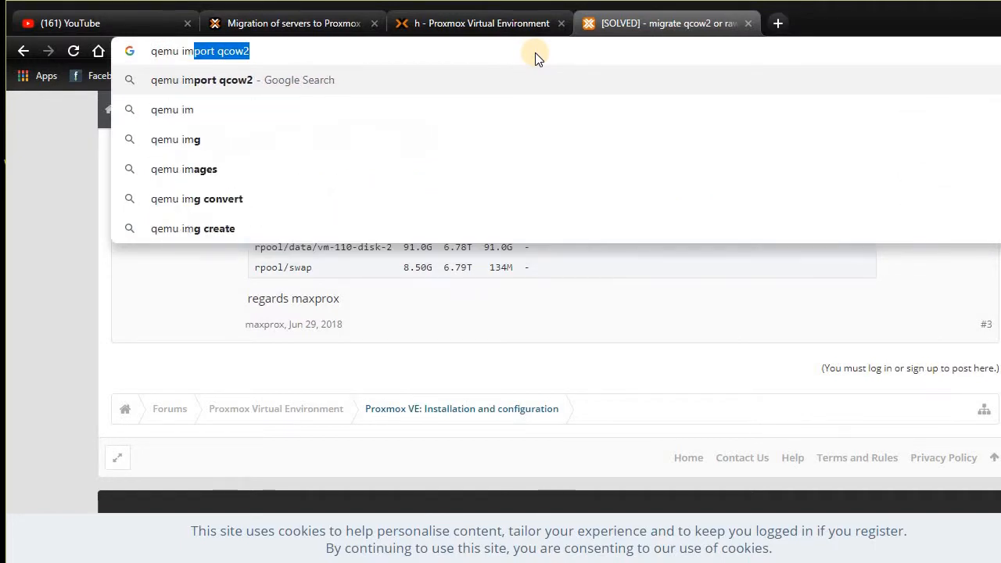
{"action": "type", "text": "port co"}
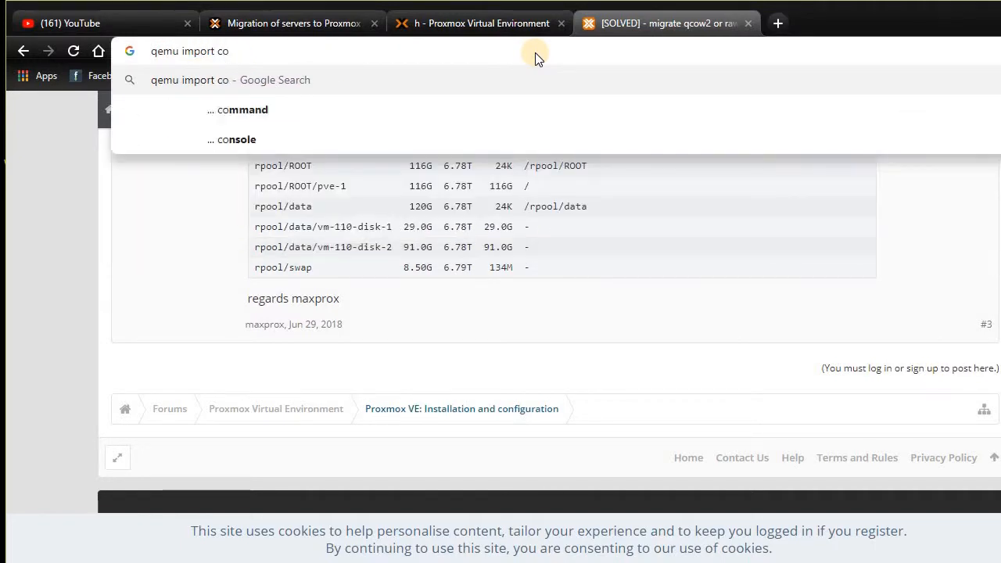
{"action": "type", "text": "mmand"}
{"action": "key", "text": "Return"}
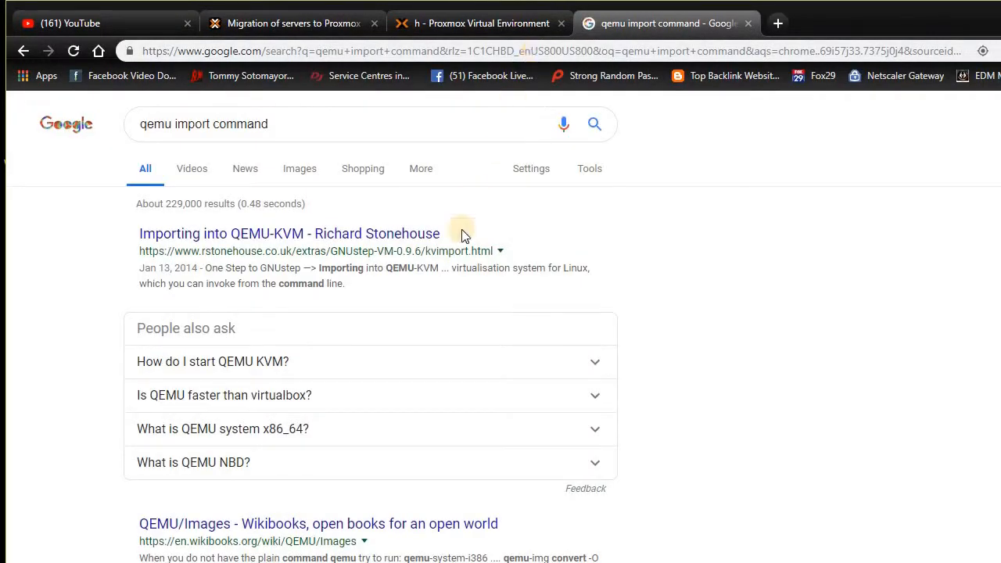
Look through the search results, open the Wikibooks QEMU/Images page, and read its sections on image types and creating an image.
{"action": "scroll", "coordinate": [438, 289], "scroll_direction": "down", "scroll_amount": 1}
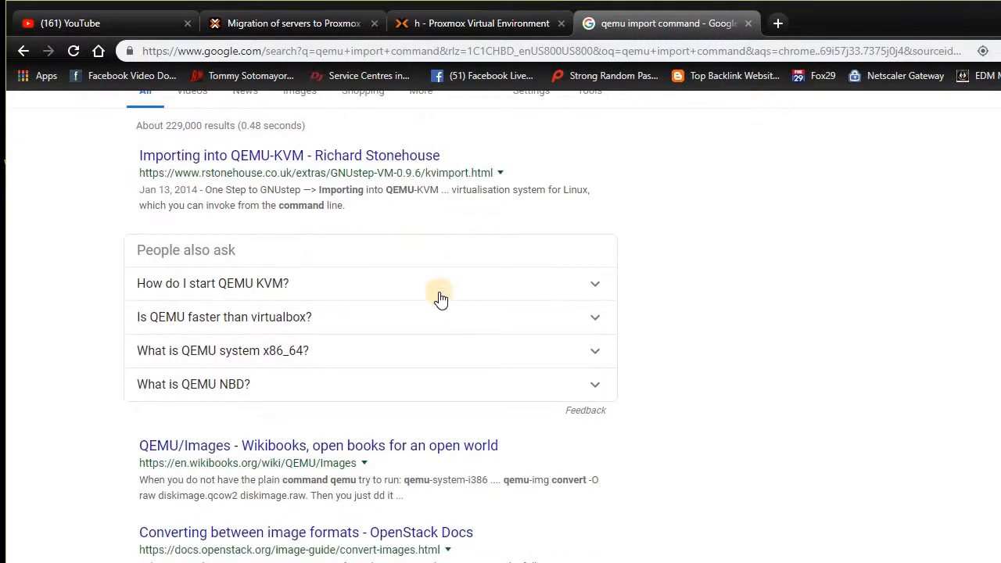
{"action": "scroll", "coordinate": [417, 331], "scroll_direction": "down", "scroll_amount": 1}
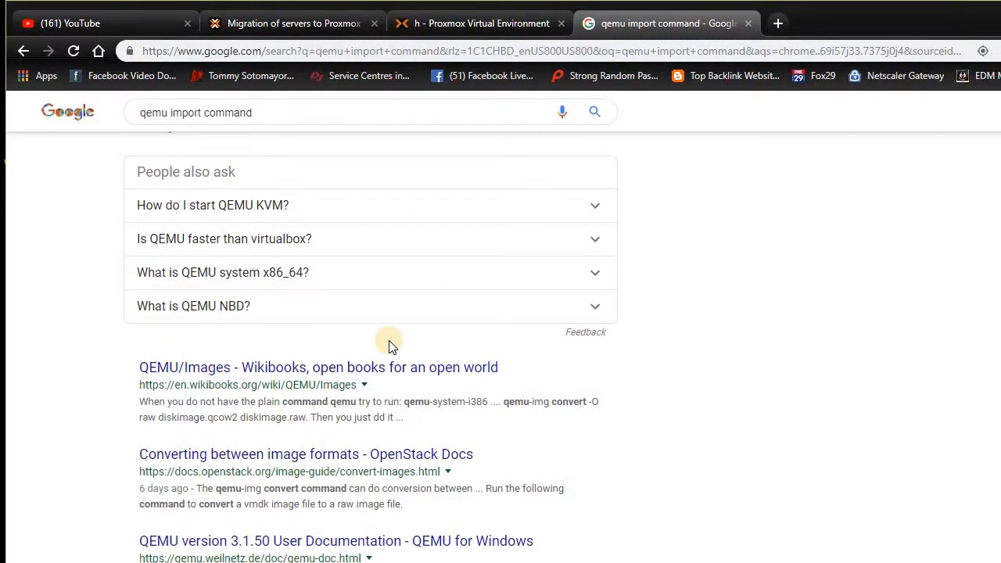
{"action": "left_click", "coordinate": [356, 367]}
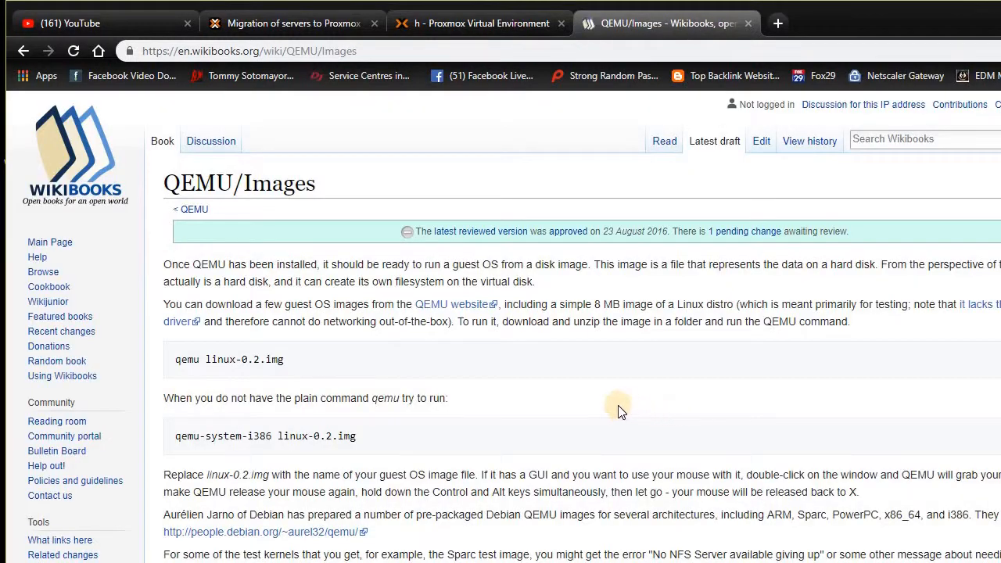
{"action": "scroll", "coordinate": [543, 395], "scroll_direction": "down", "scroll_amount": 6}
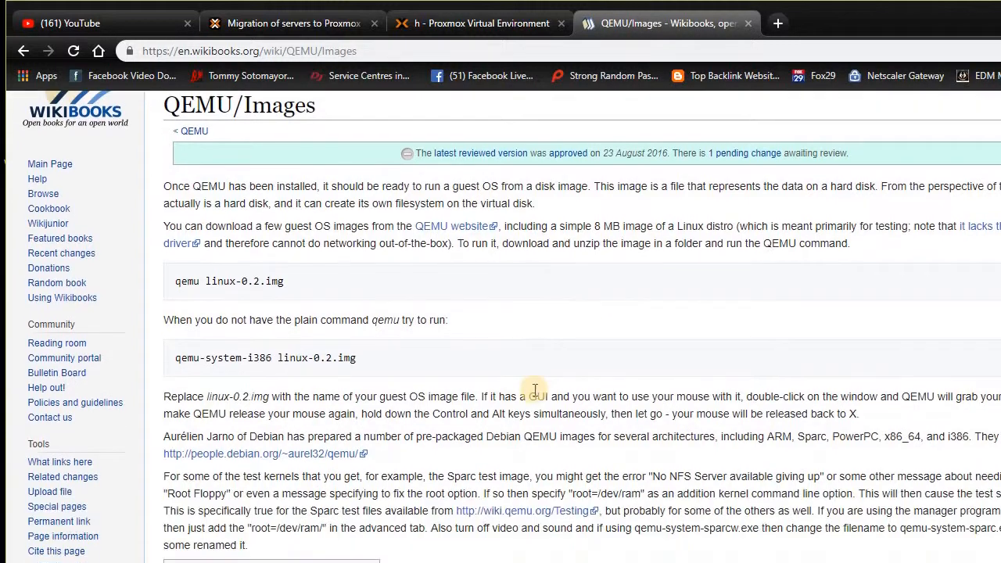
{"action": "scroll", "coordinate": [527, 395], "scroll_direction": "down", "scroll_amount": 3}
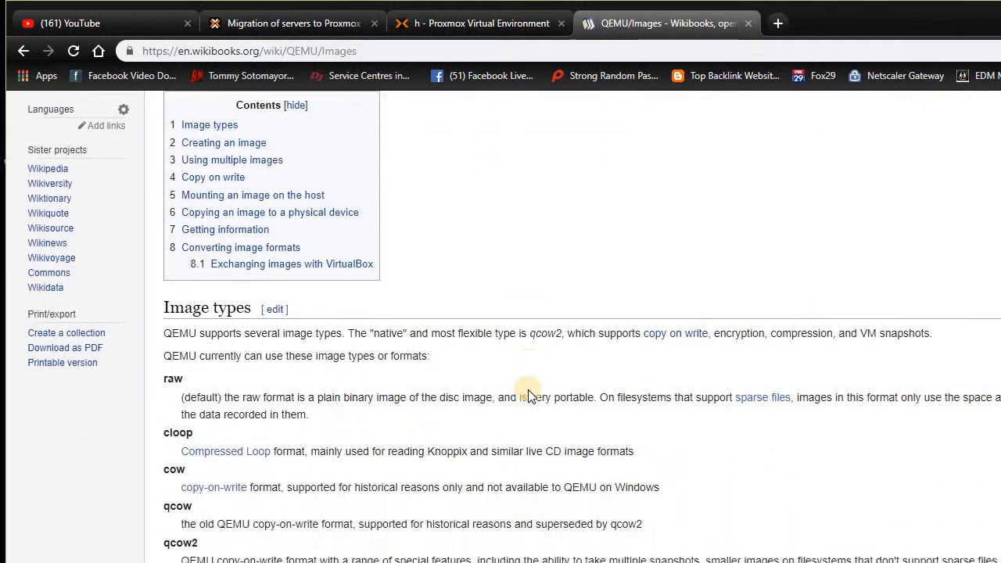
{"action": "scroll", "coordinate": [528, 395], "scroll_direction": "down", "scroll_amount": 4}
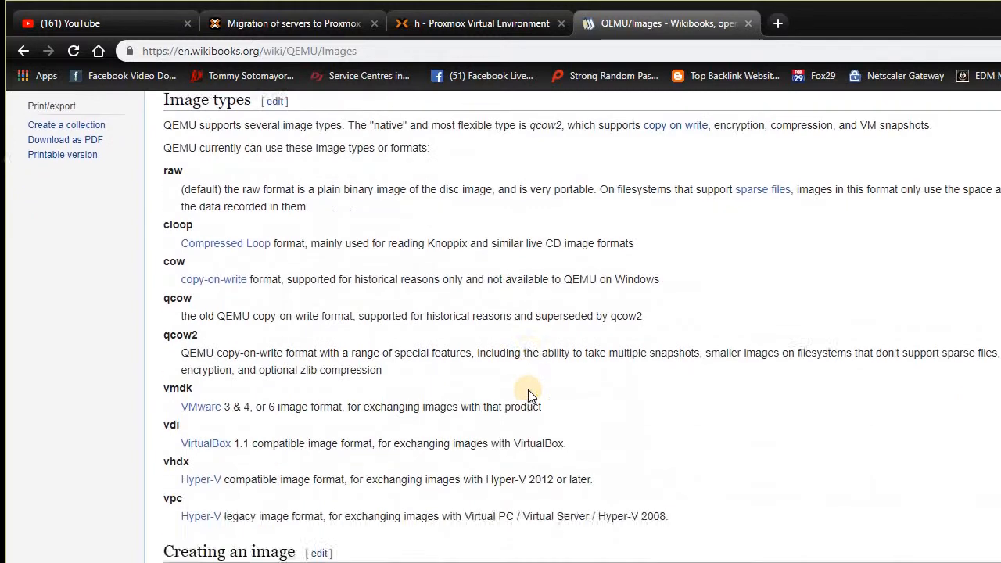
{"action": "scroll", "coordinate": [528, 391], "scroll_direction": "down", "scroll_amount": 3}
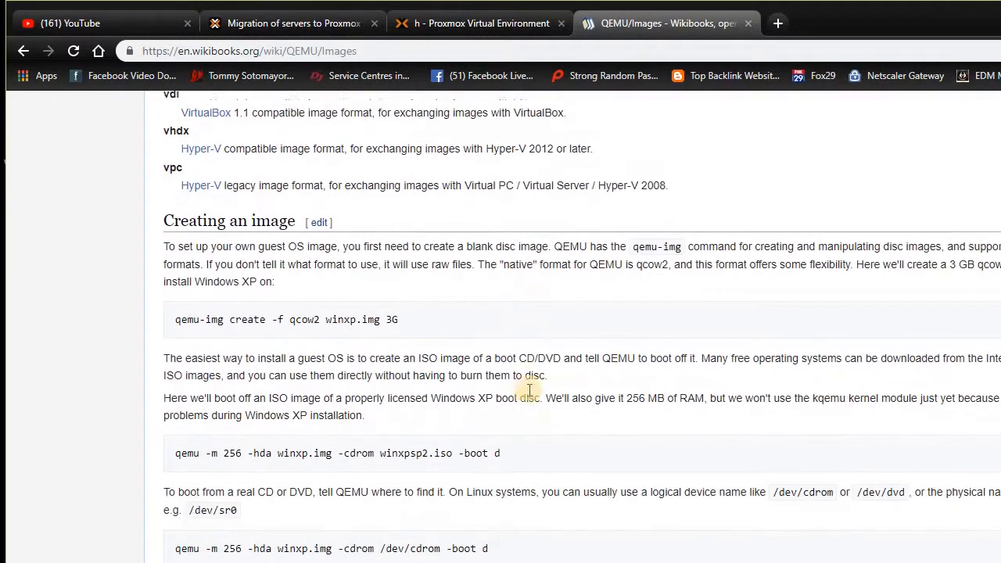
{"action": "scroll", "coordinate": [528, 389], "scroll_direction": "down", "scroll_amount": 6}
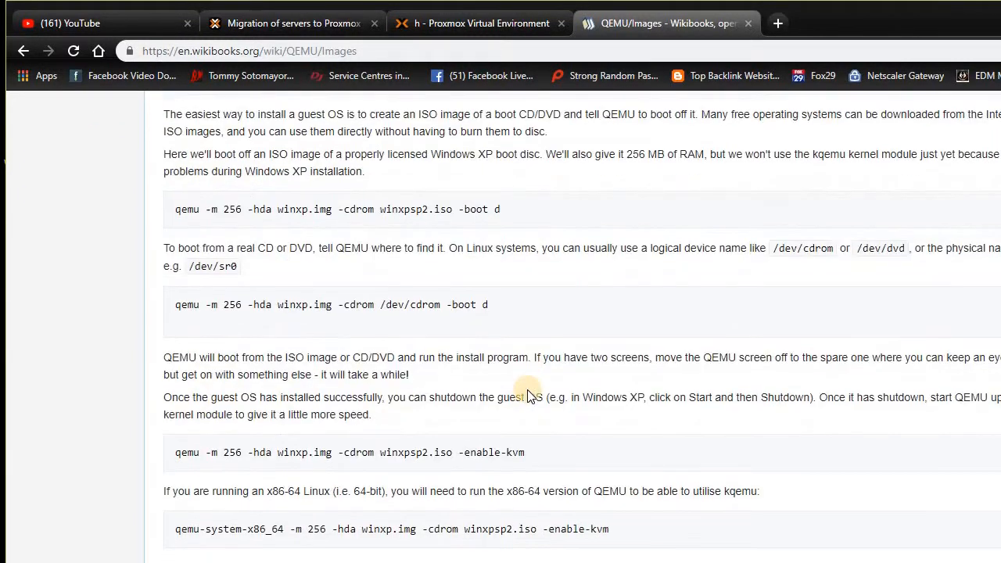
{"action": "scroll", "coordinate": [528, 389], "scroll_direction": "down", "scroll_amount": 4}
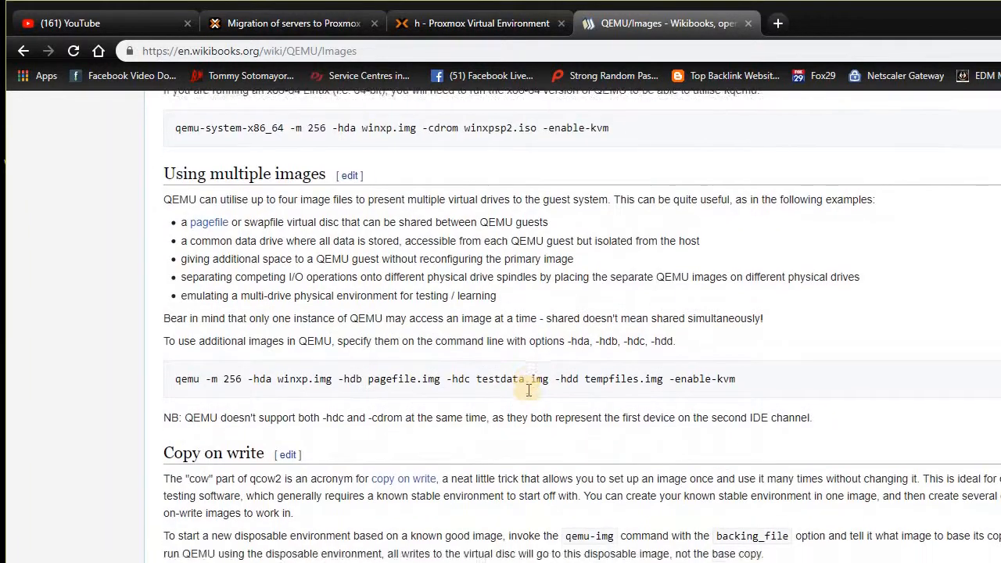
Read the Wikibooks sections on mounting an image, copying to a physical device, converting image formats and exchanging images with VirtualBox.
{"action": "scroll", "coordinate": [527, 389], "scroll_direction": "down", "scroll_amount": 4}
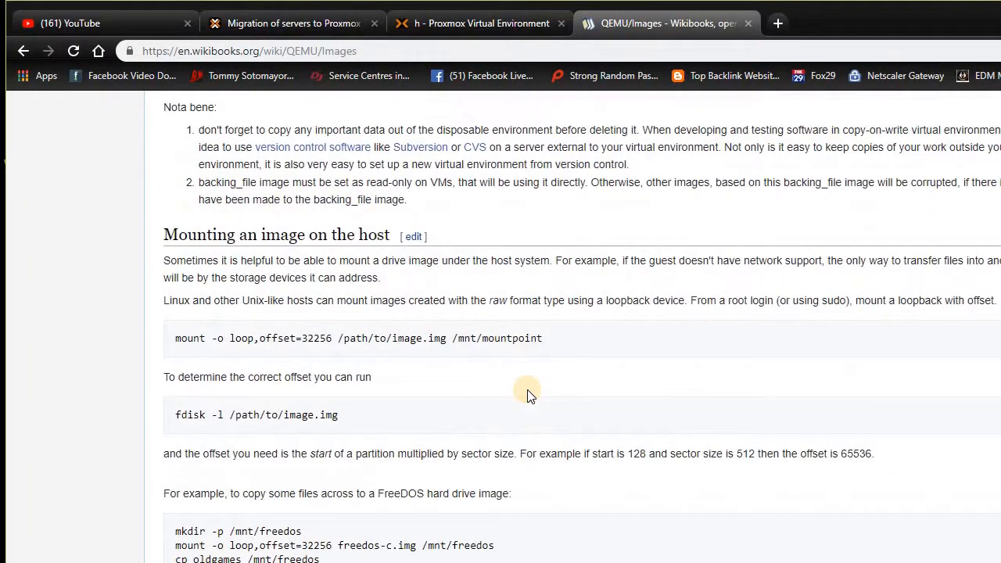
{"action": "scroll", "coordinate": [526, 389], "scroll_direction": "down", "scroll_amount": 2}
{"action": "scroll", "coordinate": [527, 389], "scroll_direction": "down", "scroll_amount": 3}
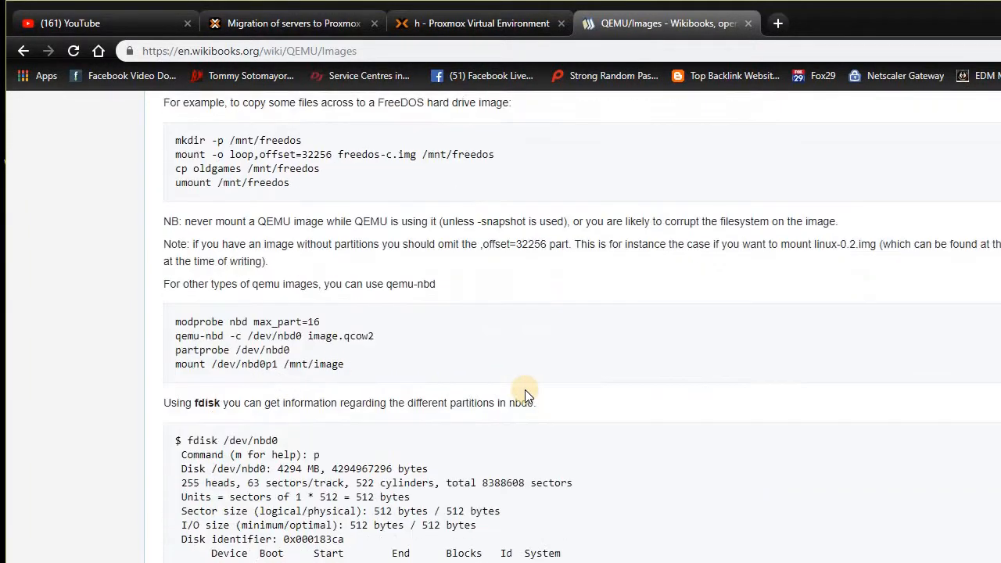
{"action": "scroll", "coordinate": [523, 389], "scroll_direction": "down", "scroll_amount": 3}
{"action": "scroll", "coordinate": [524, 389], "scroll_direction": "down", "scroll_amount": 2}
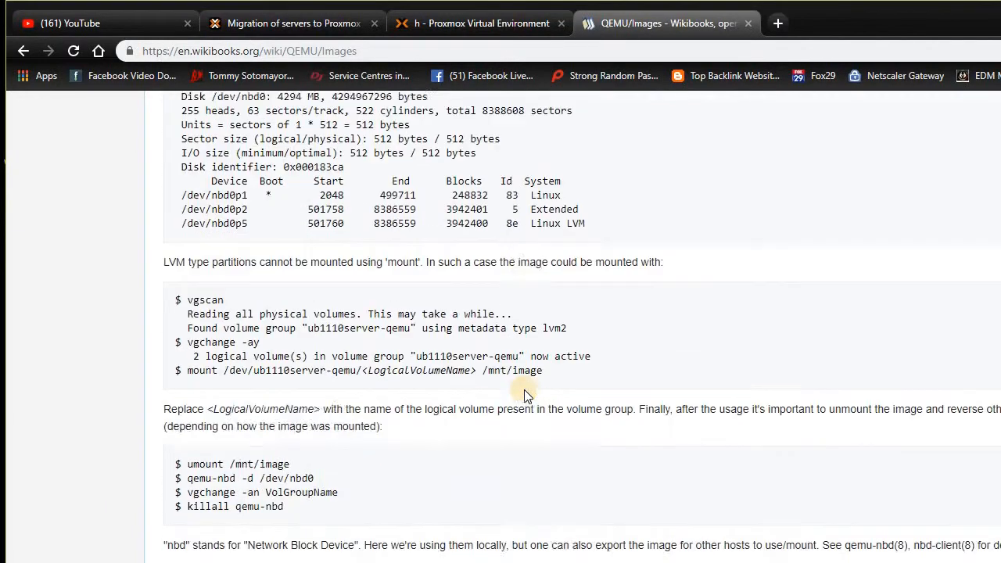
{"action": "scroll", "coordinate": [524, 391], "scroll_direction": "down", "scroll_amount": 4}
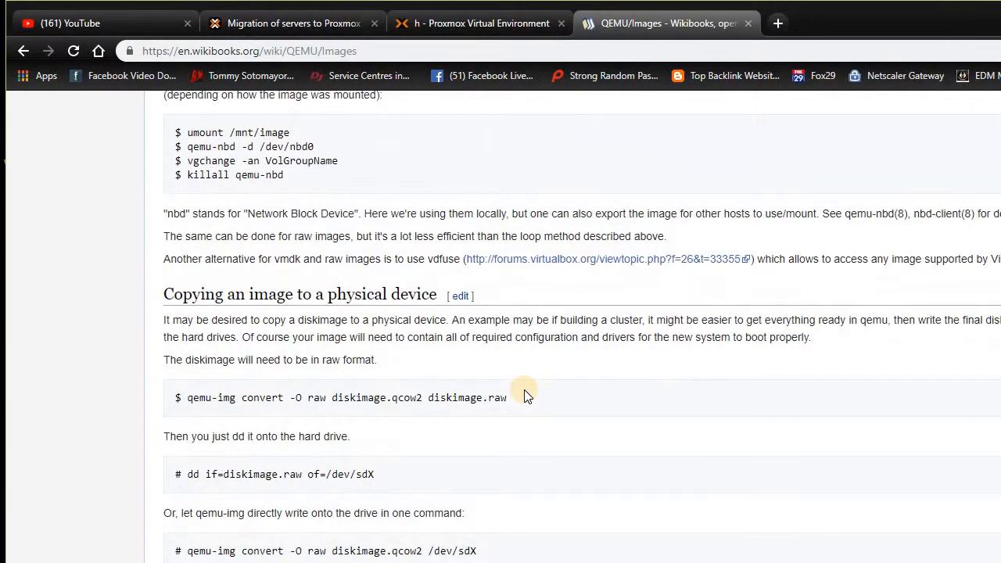
{"action": "scroll", "coordinate": [524, 395], "scroll_direction": "down", "scroll_amount": 2}
{"action": "scroll", "coordinate": [523, 395], "scroll_direction": "down", "scroll_amount": 1}
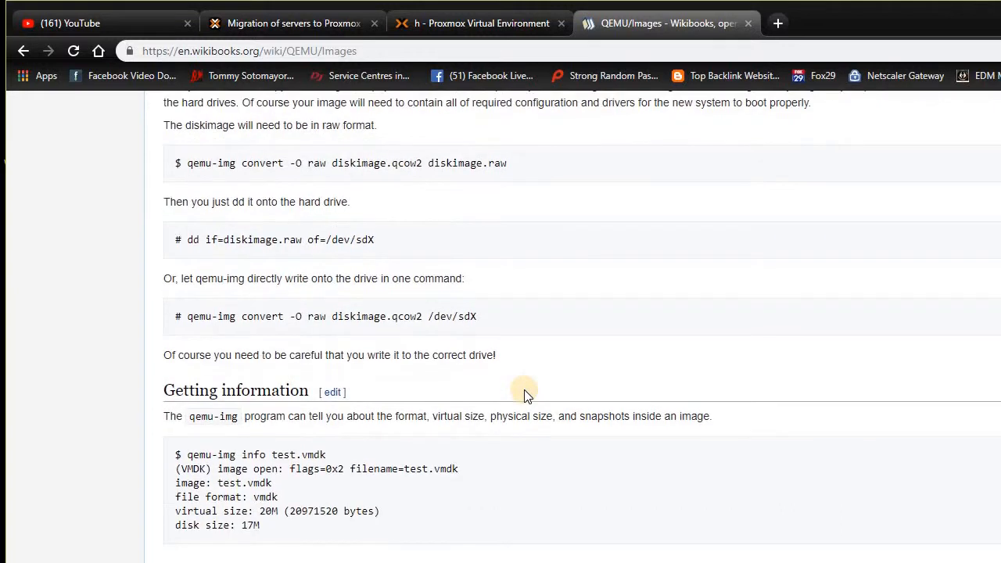
{"action": "scroll", "coordinate": [523, 389], "scroll_direction": "down", "scroll_amount": 4}
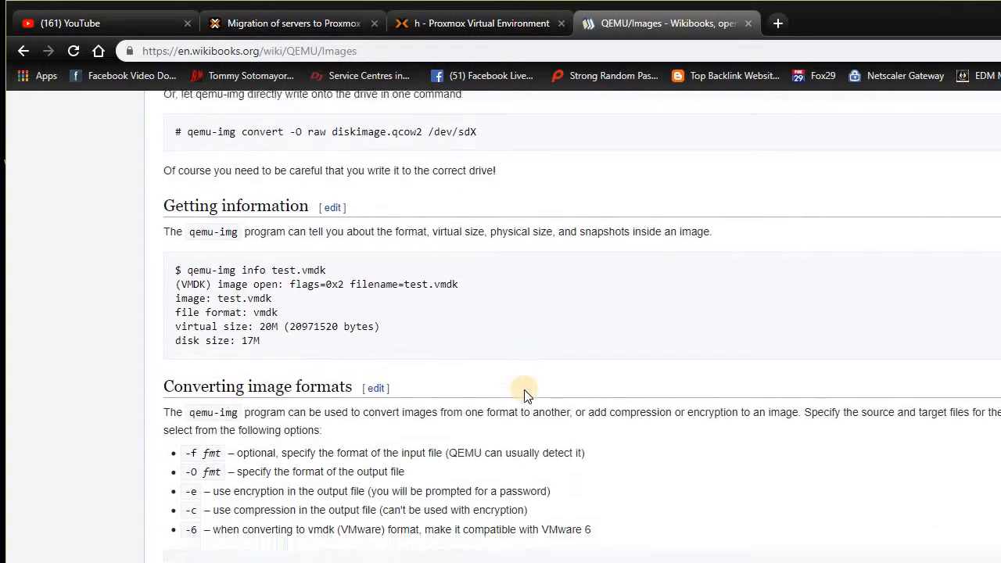
{"action": "scroll", "coordinate": [524, 390], "scroll_direction": "down", "scroll_amount": 3}
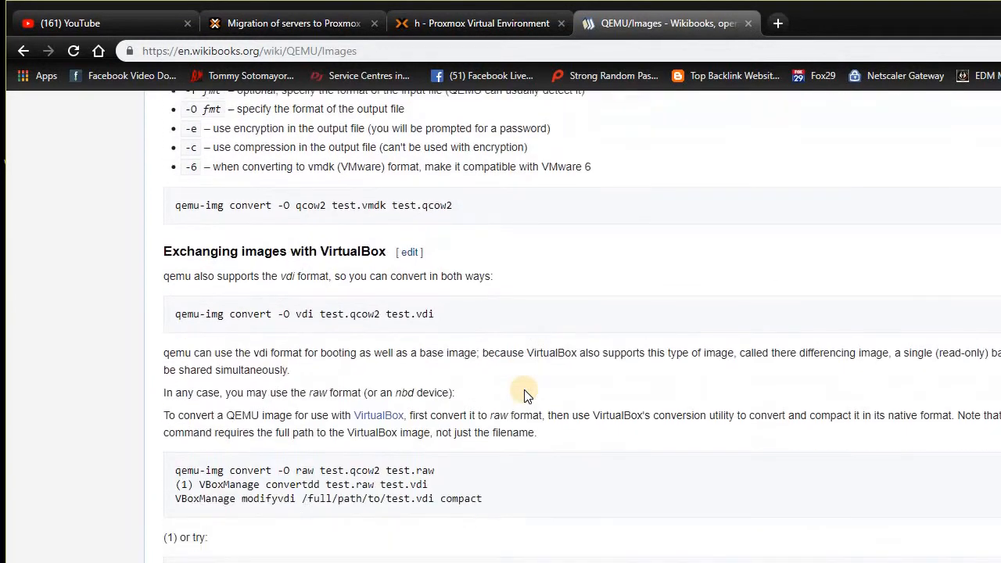
{"action": "scroll", "coordinate": [524, 395], "scroll_direction": "down", "scroll_amount": 2}
{"action": "scroll", "coordinate": [524, 395], "scroll_direction": "down", "scroll_amount": 1}
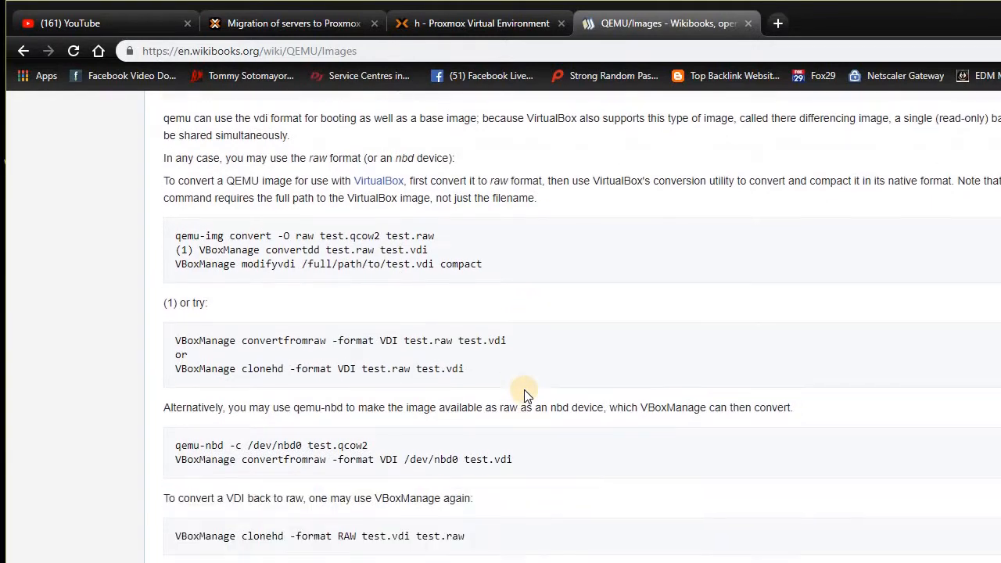
{"action": "scroll", "coordinate": [524, 394], "scroll_direction": "down", "scroll_amount": 2}
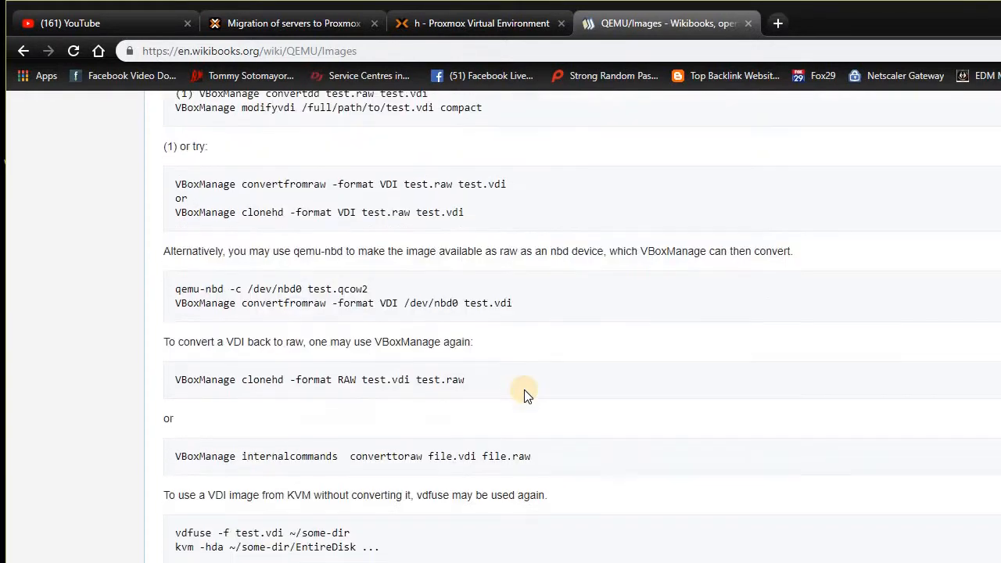
{"action": "scroll", "coordinate": [523, 391], "scroll_direction": "down", "scroll_amount": 2}
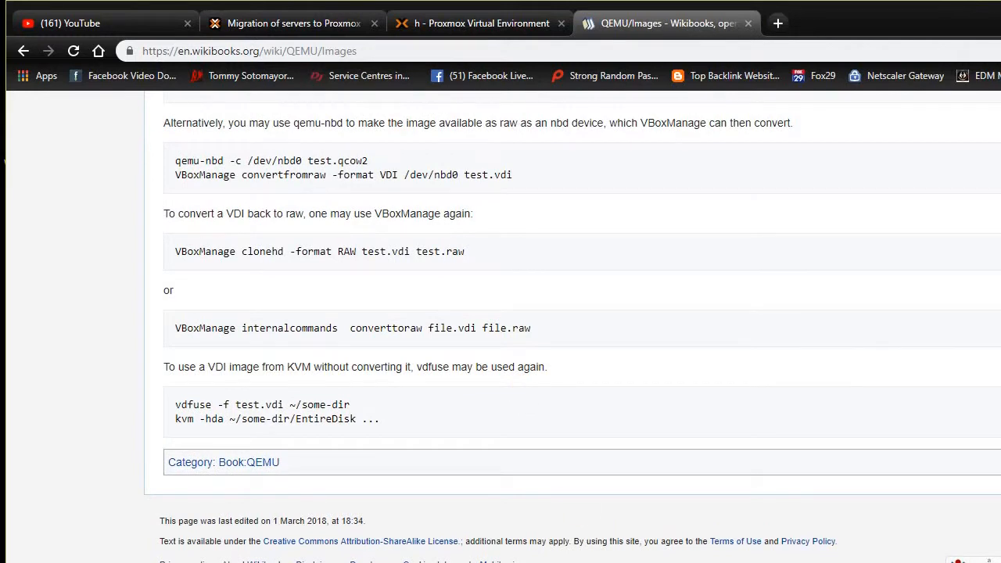
Switch back to Proxmox, inspect the edit settings of VM 105's Hard Disk (ide0), and close them without making changes.
{"action": "left_click", "coordinate": [435, 20]}
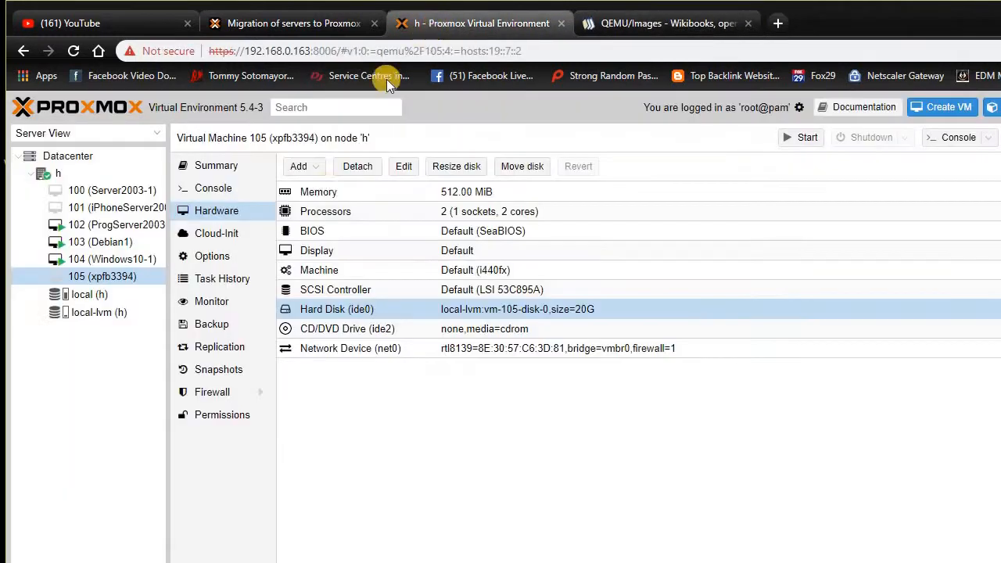
{"action": "right_click", "coordinate": [355, 312]}
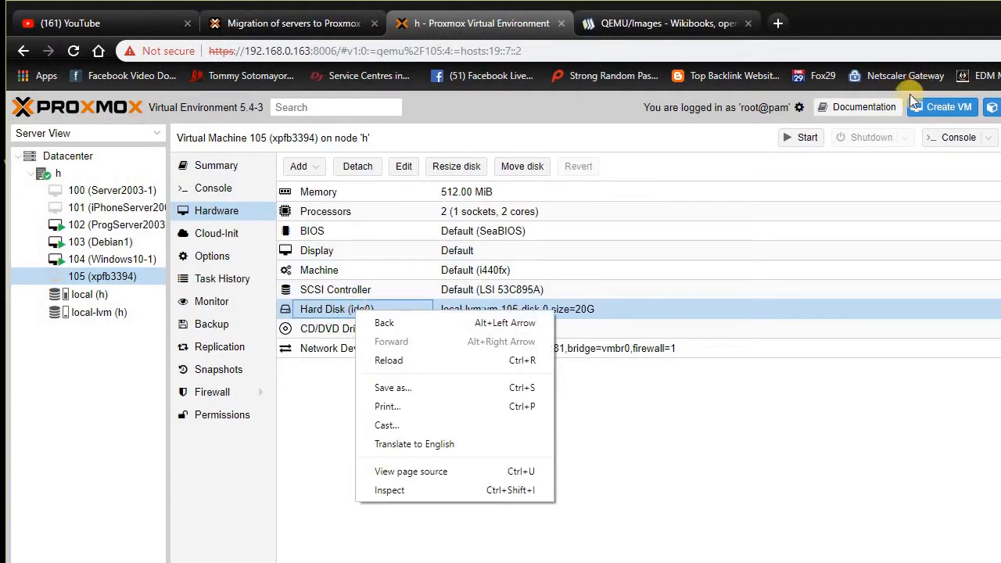
{"action": "left_click", "coordinate": [345, 317]}
{"action": "double_click", "coordinate": [344, 317]}
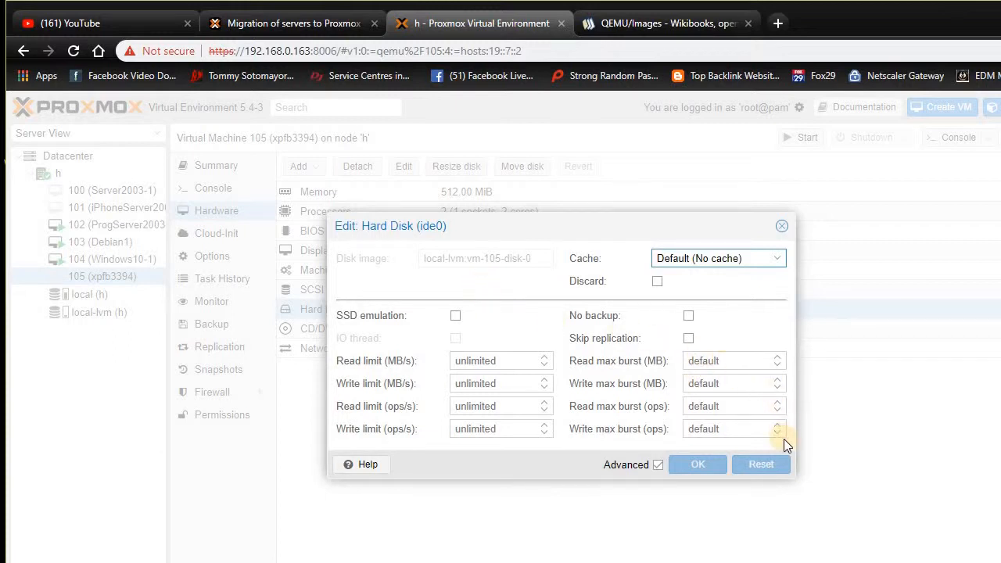
{"action": "left_click", "coordinate": [781, 226]}
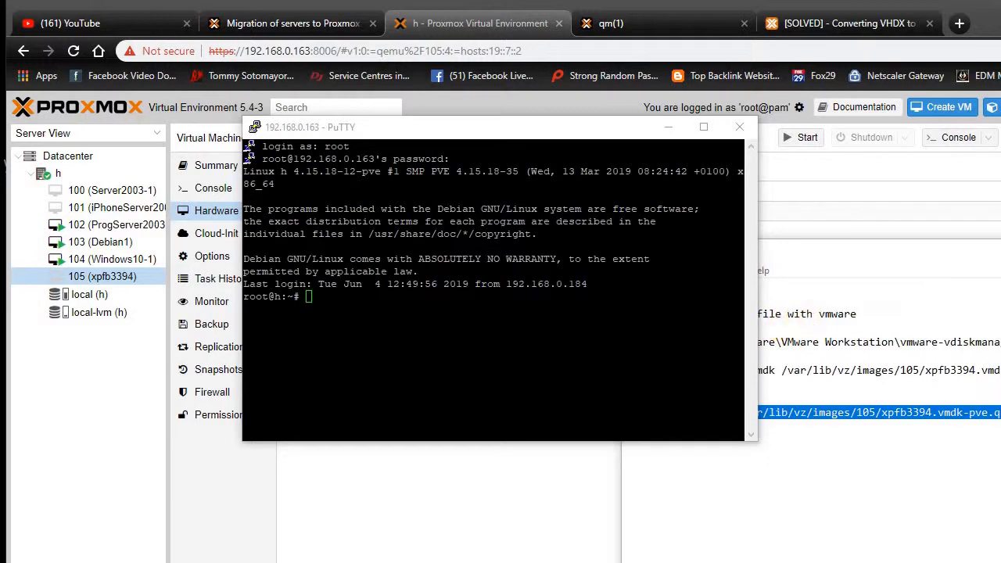
Copy the import command from the notes and try running "qm importdisk 105 /var/lib/vz/images/105/xpfb3394.vmdk-pve.qcow2 vm-105-disk-0" in the PuTTY session.
{"action": "key", "text": "alt+Tab"}
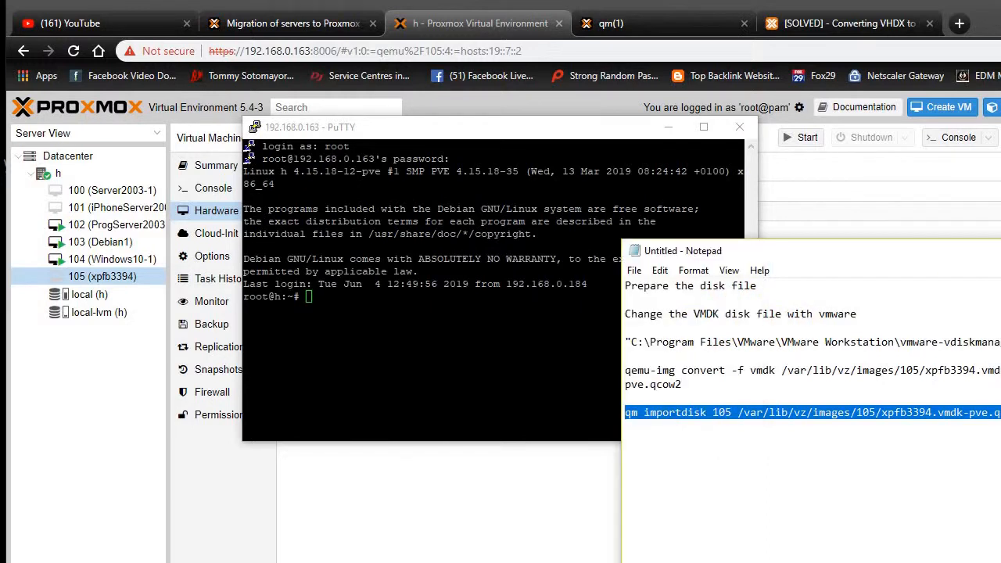
{"action": "right_click", "coordinate": [762, 412]}
{"action": "left_click", "coordinate": [801, 458]}
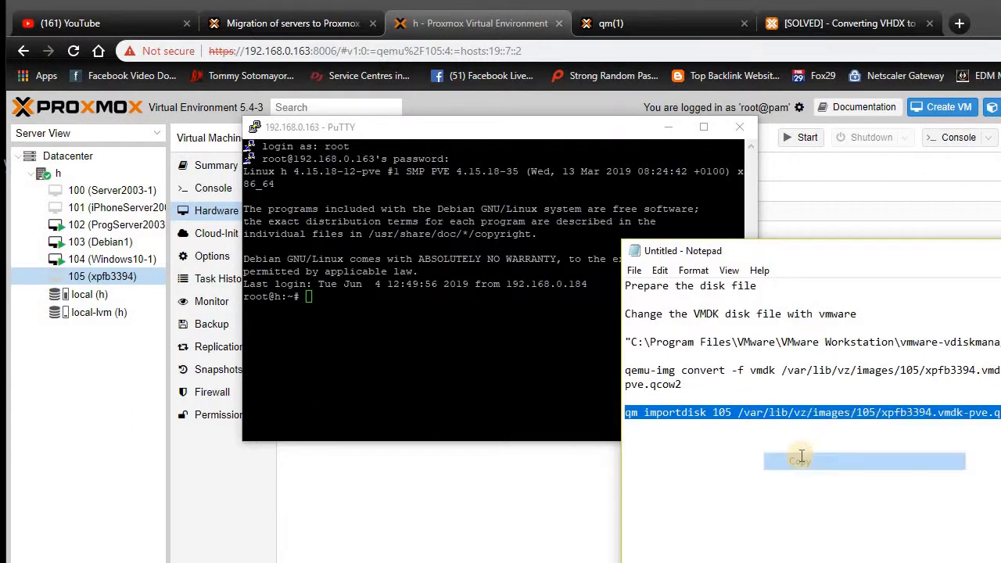
{"action": "left_click", "coordinate": [461, 369]}
{"action": "right_click", "coordinate": [459, 367]}
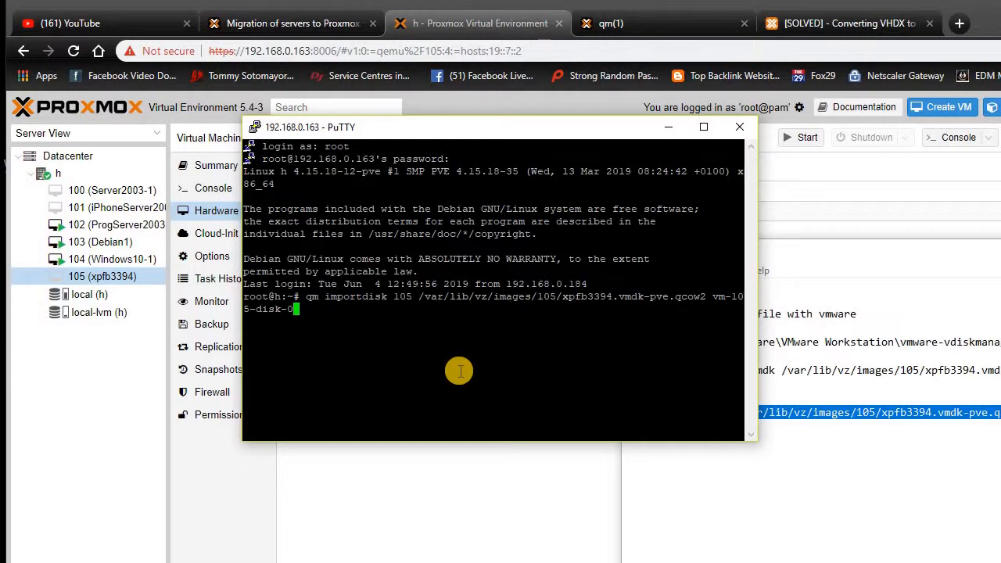
{"action": "key", "text": "Return"}
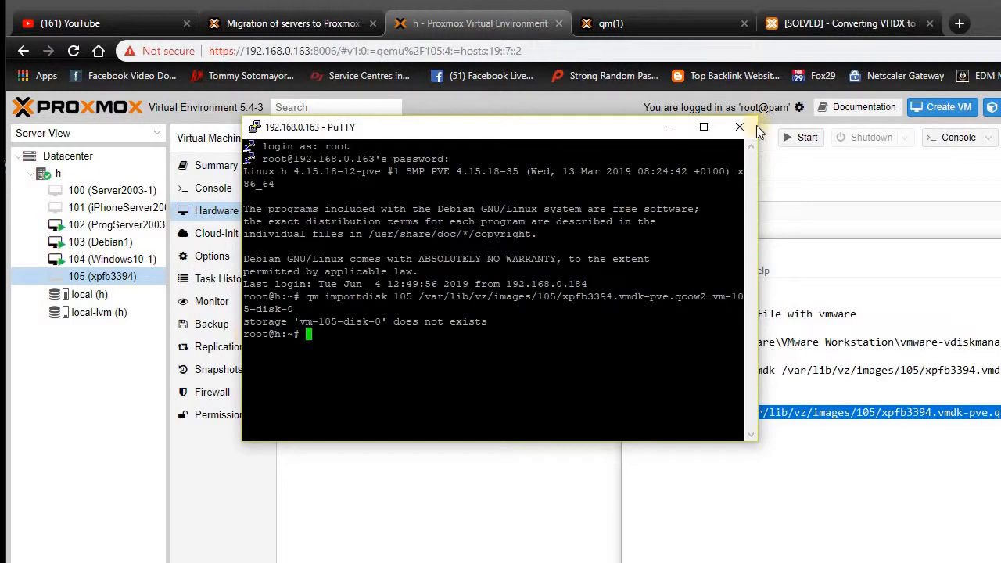
Read the Proxmox forum thread on converting VHDX for the qm importdisk example, and return to the Google results to look for other guides.
{"action": "left_click", "coordinate": [881, 24]}
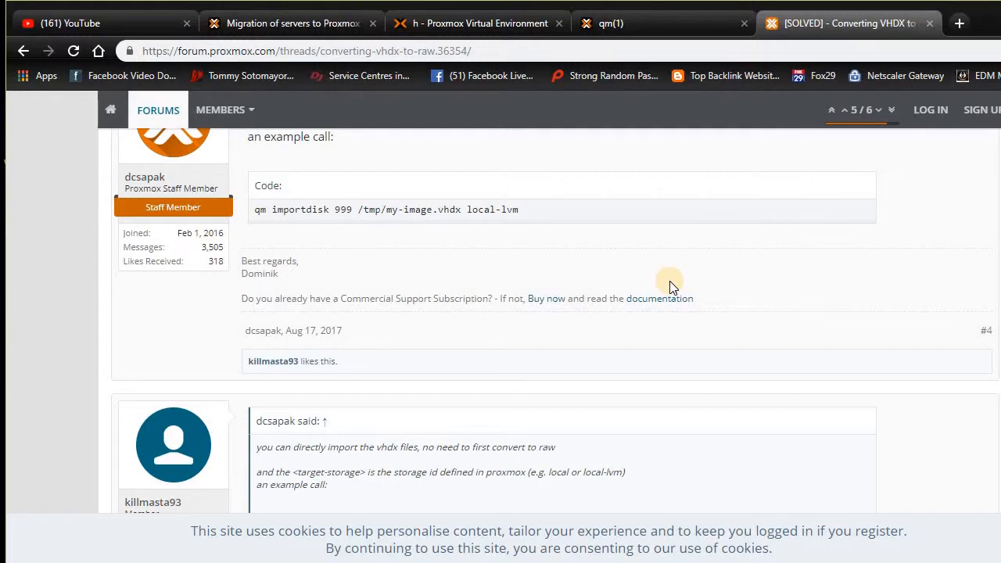
{"action": "scroll", "coordinate": [669, 283], "scroll_direction": "down", "scroll_amount": 2}
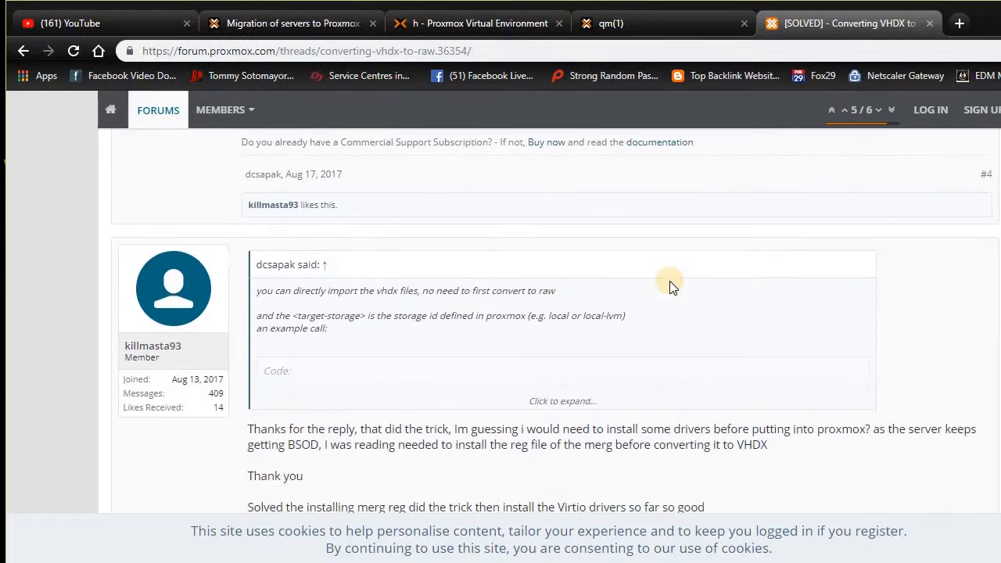
{"action": "scroll", "coordinate": [669, 283], "scroll_direction": "down", "scroll_amount": 2}
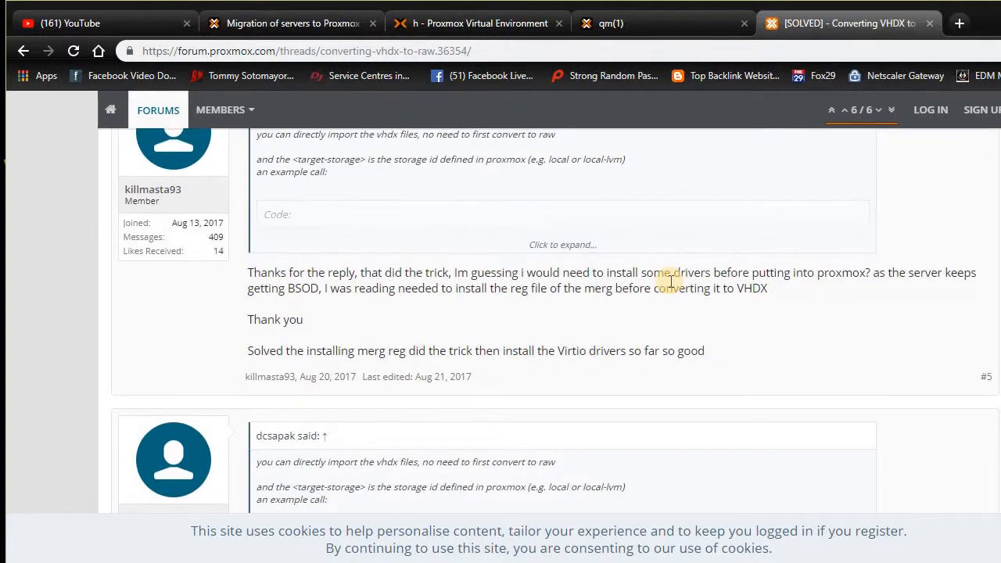
{"action": "scroll", "coordinate": [669, 281], "scroll_direction": "down", "scroll_amount": 2}
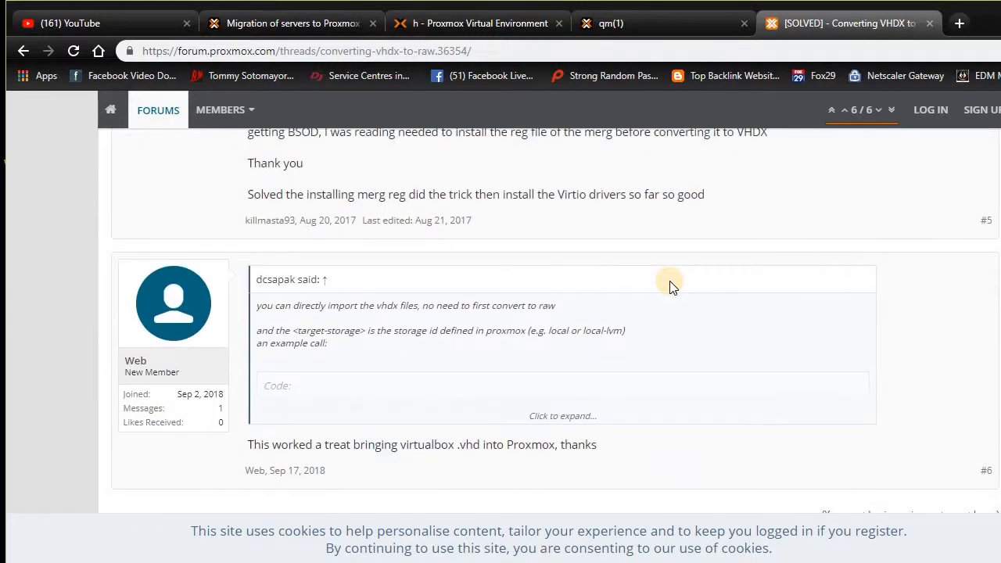
{"action": "scroll", "coordinate": [669, 285], "scroll_direction": "down", "scroll_amount": 3}
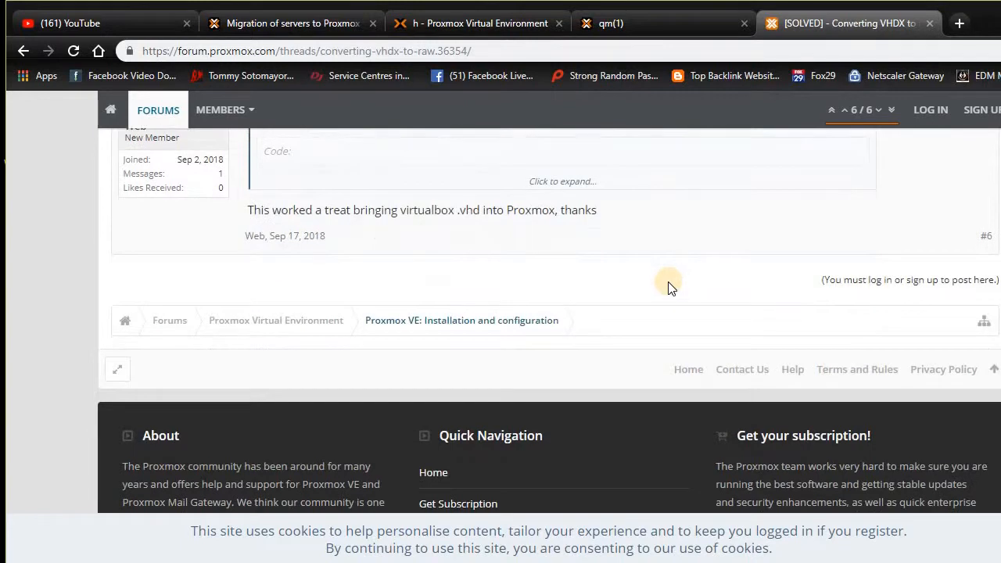
{"action": "scroll", "coordinate": [391, 201], "scroll_direction": "up", "scroll_amount": 5}
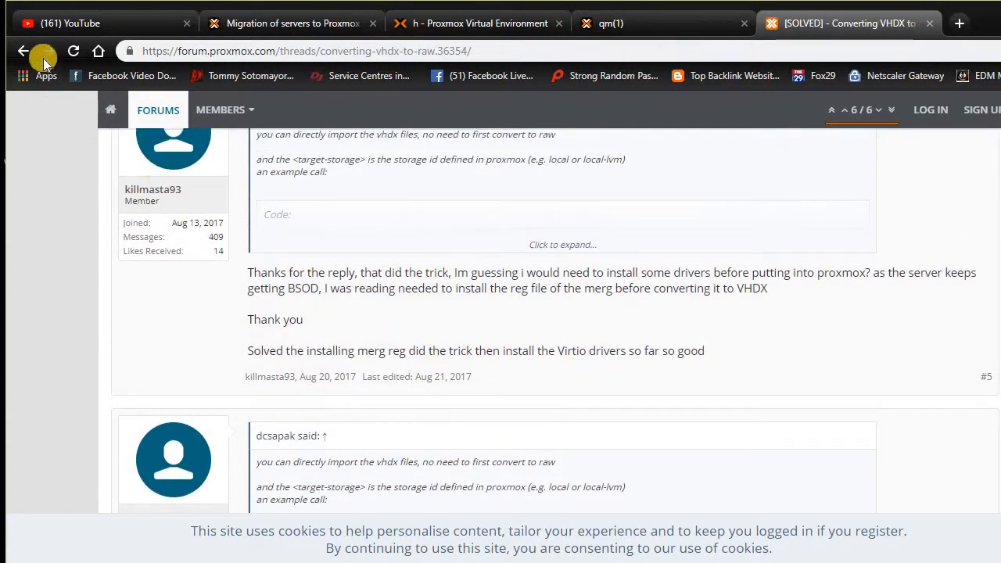
{"action": "left_click", "coordinate": [24, 51]}
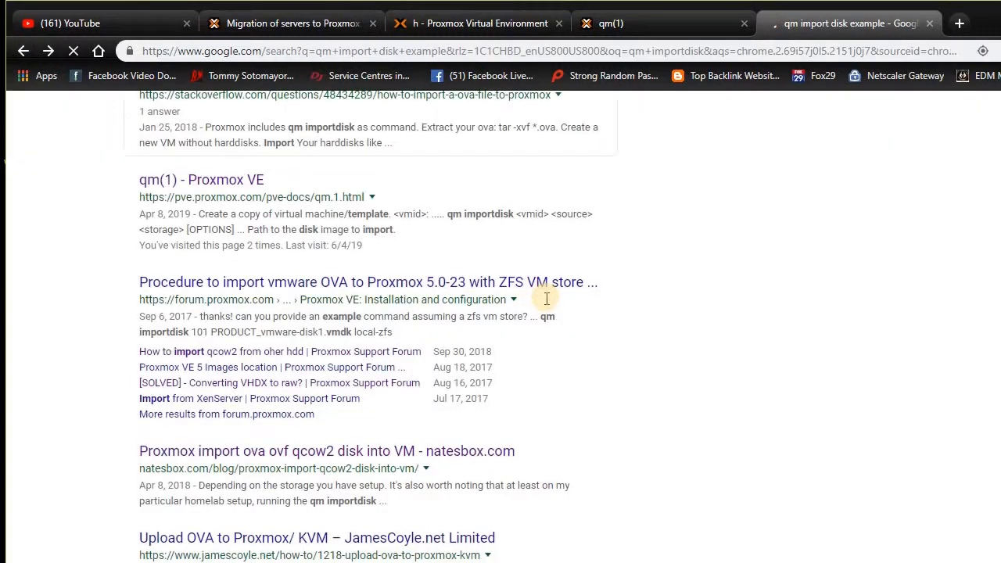
{"action": "scroll", "coordinate": [524, 352], "scroll_direction": "down", "scroll_amount": 3}
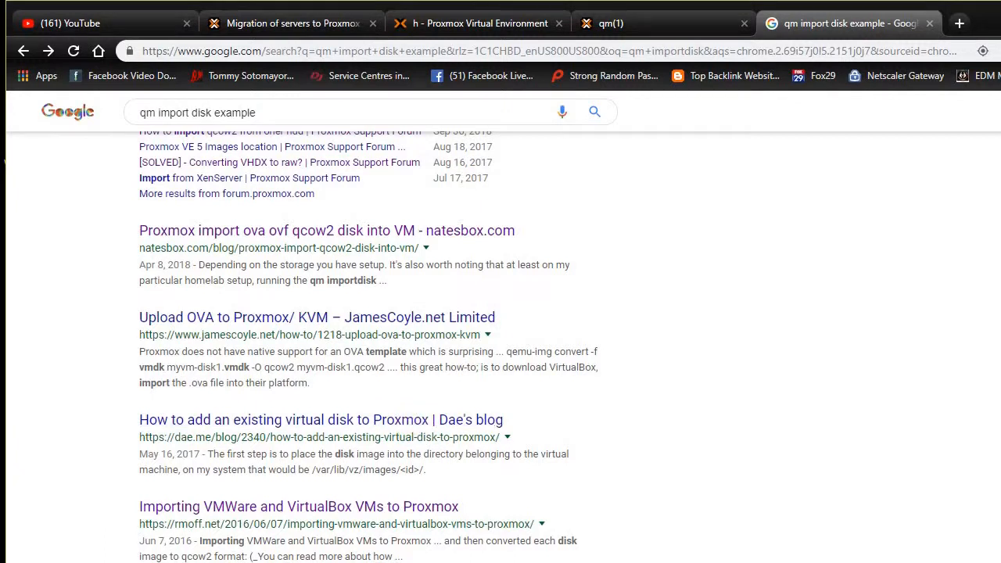
Check the qcow2 file in /var/lib/vz/images/105/ in WinSCP and the storage of VM 105's hard disk in Proxmox.
{"action": "key", "text": "alt+Tab"}
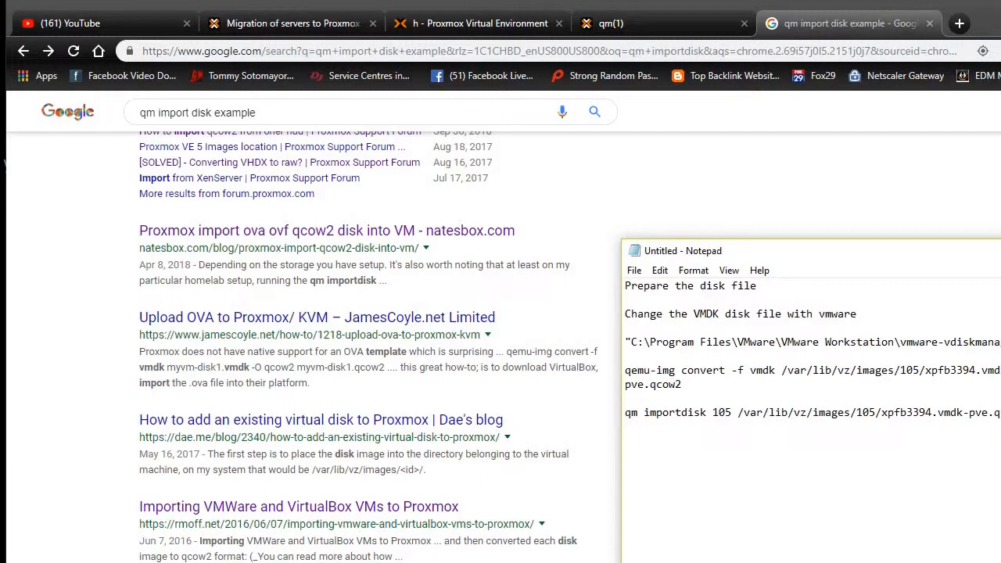
{"action": "key", "text": "alt+Tab"}
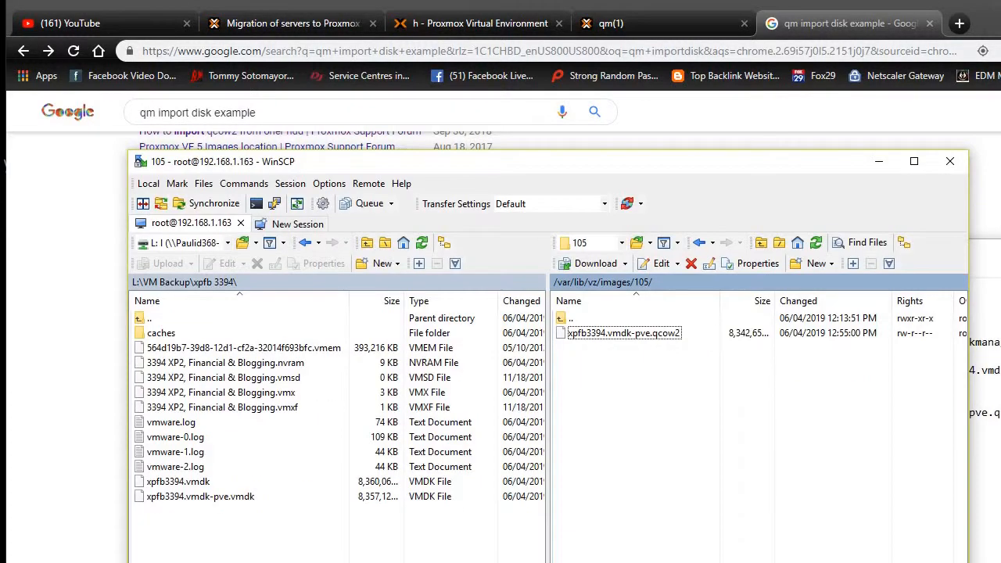
{"action": "left_click", "coordinate": [473, 23]}
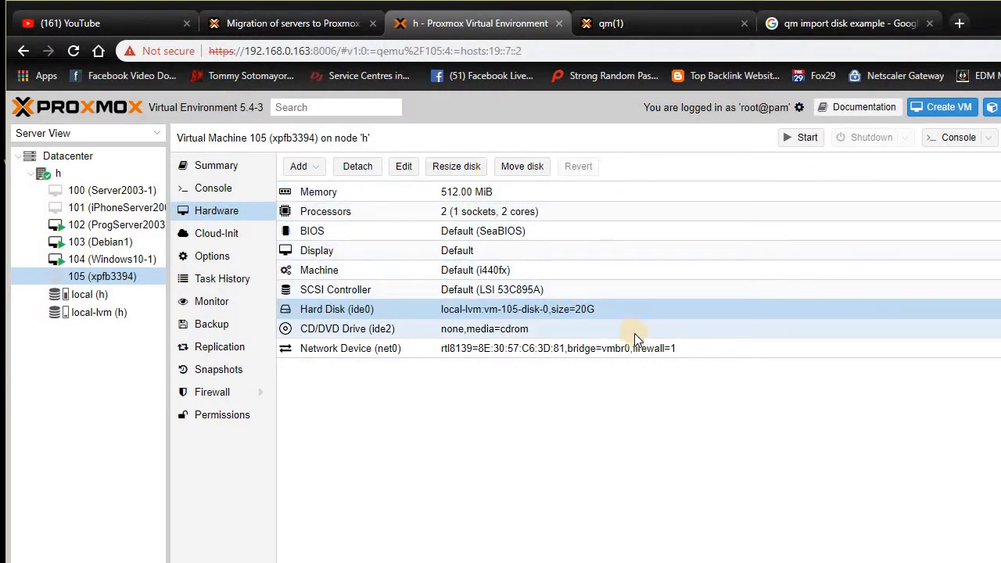
Copy the revised command from the notes and try running "qm importdisk 105 /var/lib/vz/images/105/xpfb3394.vmdk-pve.qcow2 local-lvm vm-105-disk-0" in PuTTY.
{"action": "key", "text": "alt+Tab"}
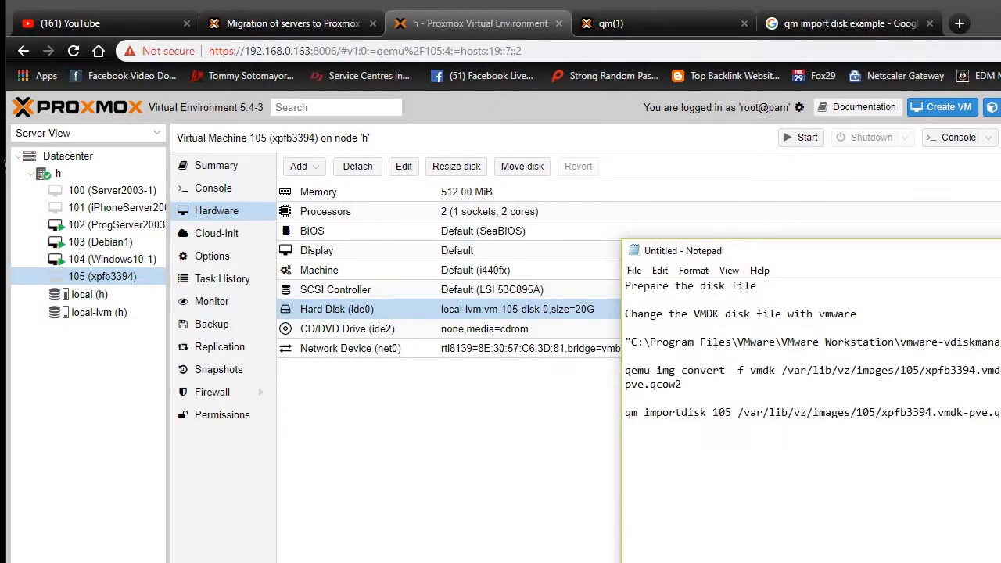
{"action": "left_click_drag", "start_coordinate": [875, 457], "coordinate": [603, 467]}
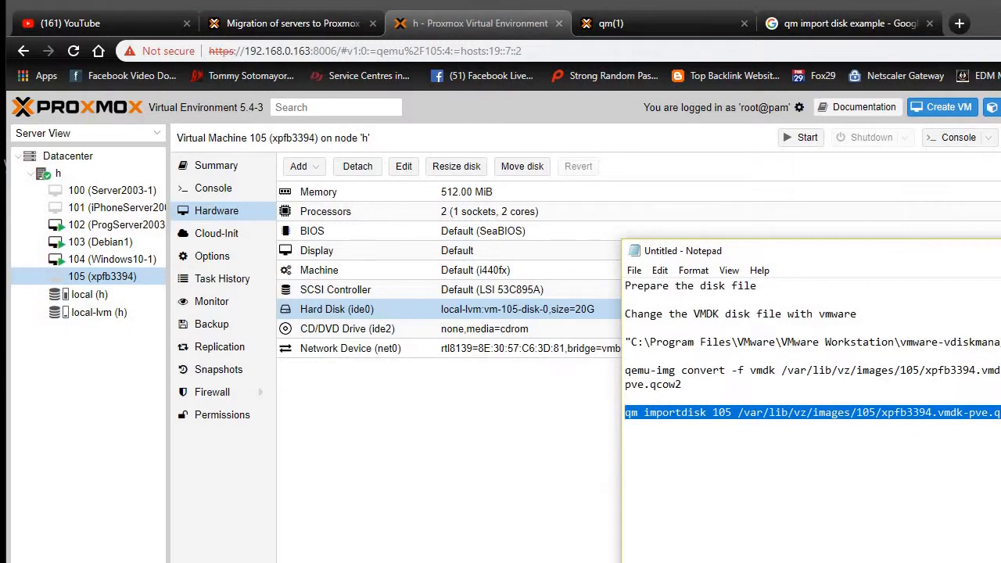
{"action": "key", "text": "alt+Tab"}
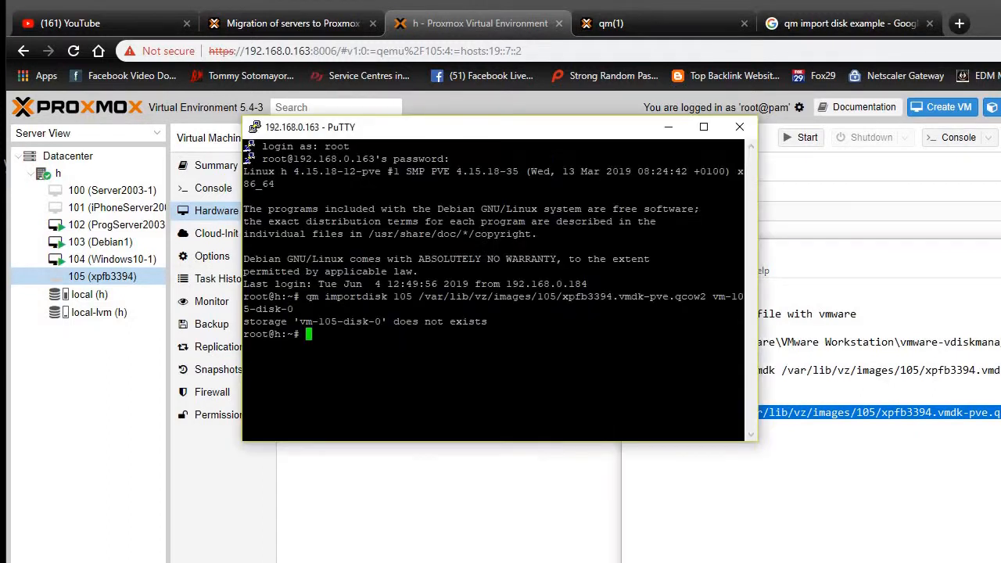
{"action": "right_click", "coordinate": [384, 362]}
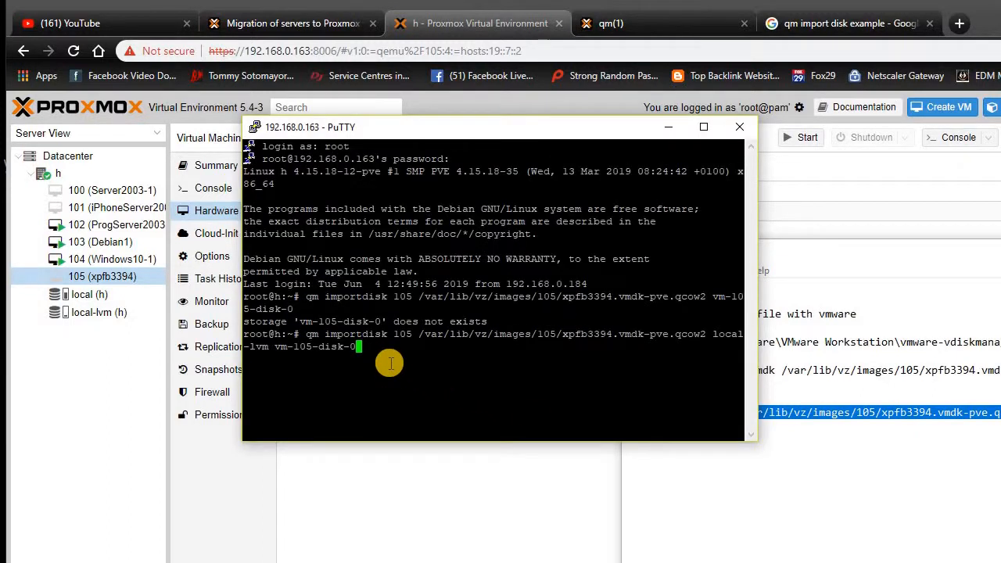
{"action": "key", "text": "Return"}
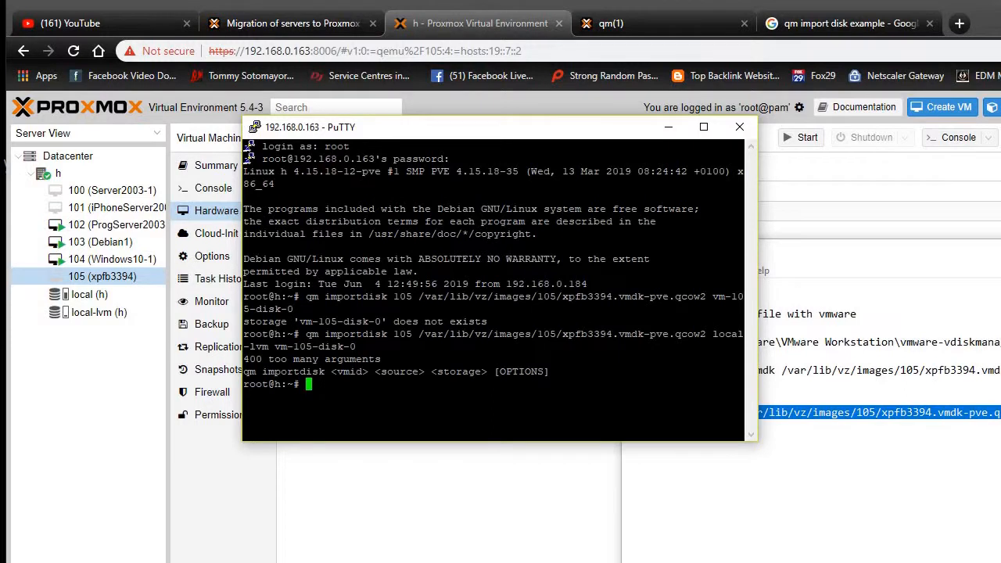
Shorten the noted command to end at local-lvm and run "qm importdisk 105 /var/lib/vz/images/105/xpfb3394.vmdk-pve.qcow2 local-lvm" in PuTTY.
{"action": "left_click", "coordinate": [993, 413]}
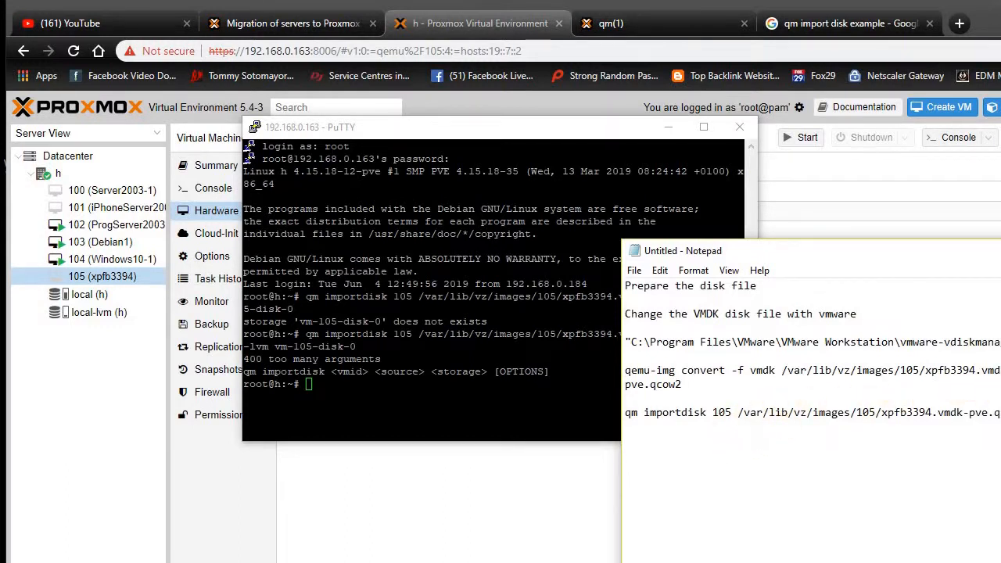
{"action": "mouse_move", "coordinate": [1000, 411]}
{"action": "left_mouse_down"}
{"action": "mouse_move", "coordinate": [1000, 399]}
{"action": "mouse_move", "coordinate": [1000, 412]}
{"action": "left_mouse_up"}
{"action": "left_click_drag", "start_coordinate": [1000, 412], "coordinate": [624, 481]}
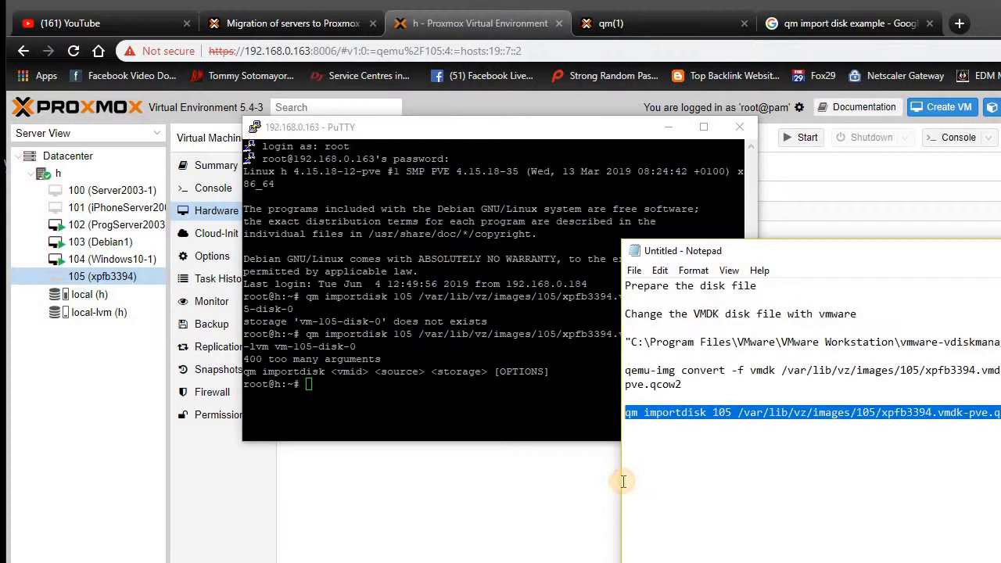
{"action": "right_click", "coordinate": [356, 416]}
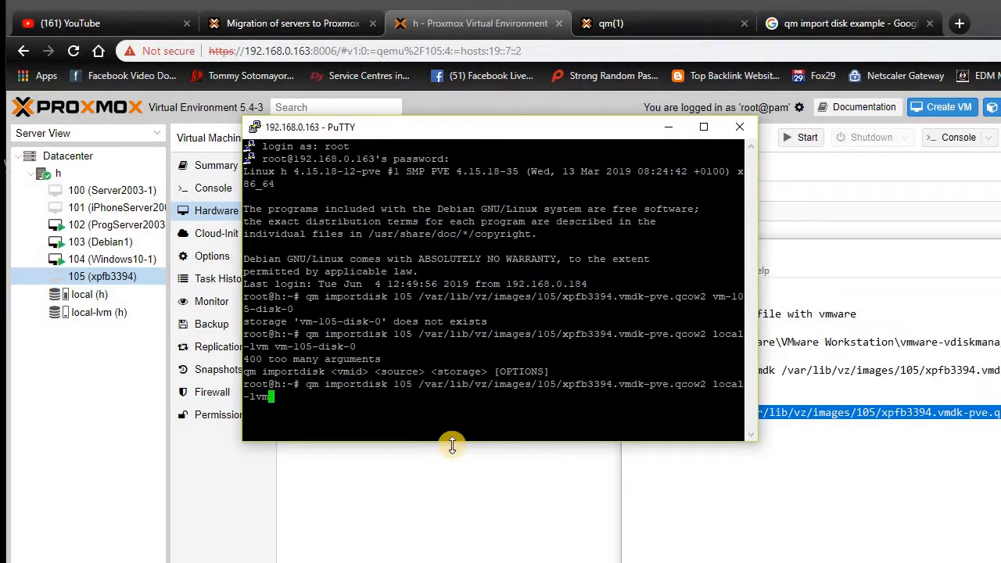
{"action": "key", "text": "Return"}
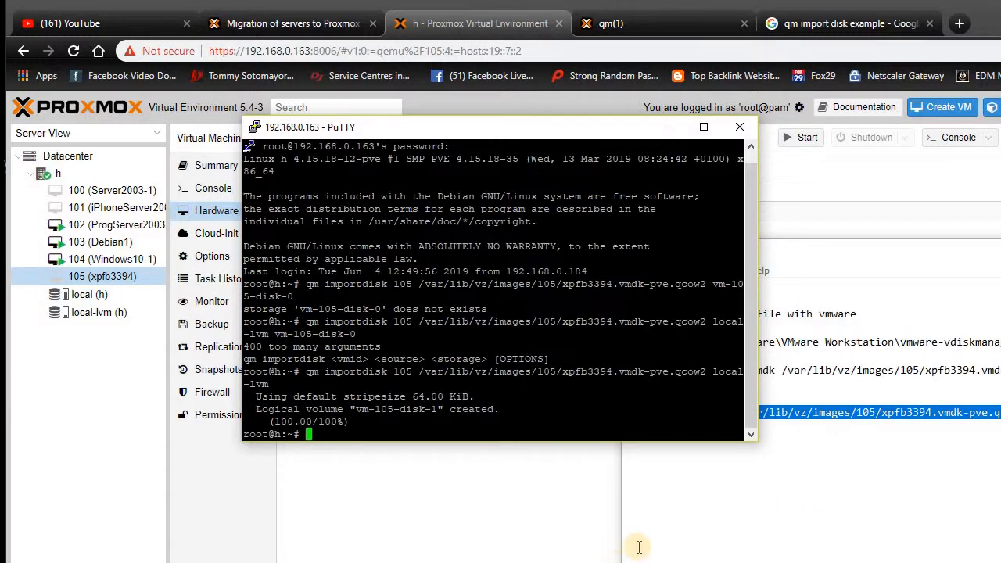
Switch back to Proxmox and detach Hard Disk (ide0), local-lvm:vm-105-disk-0, from VM 105, confirming the detachment.
{"action": "left_click", "coordinate": [567, 510]}
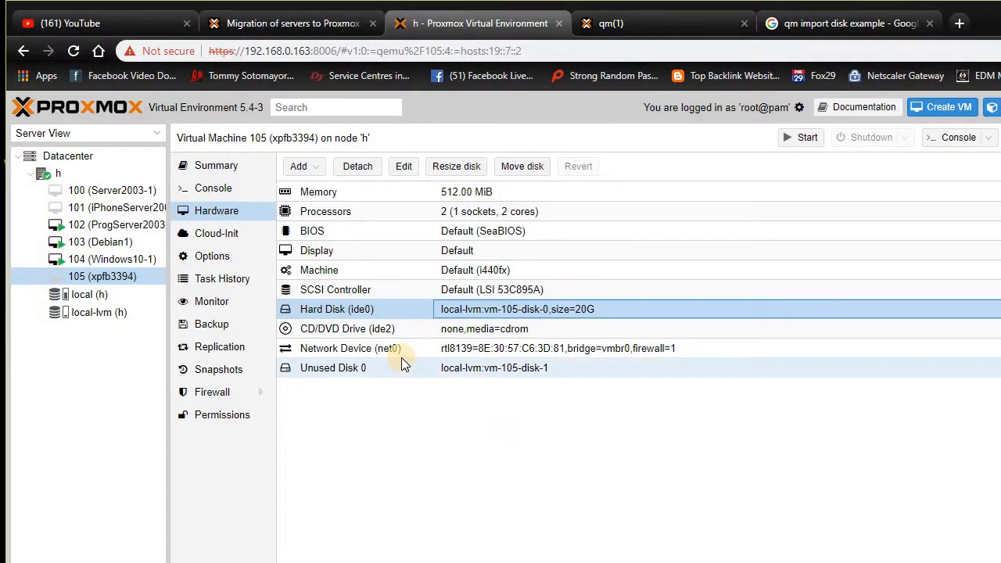
{"action": "left_click", "coordinate": [400, 306]}
{"action": "right_click", "coordinate": [400, 312]}
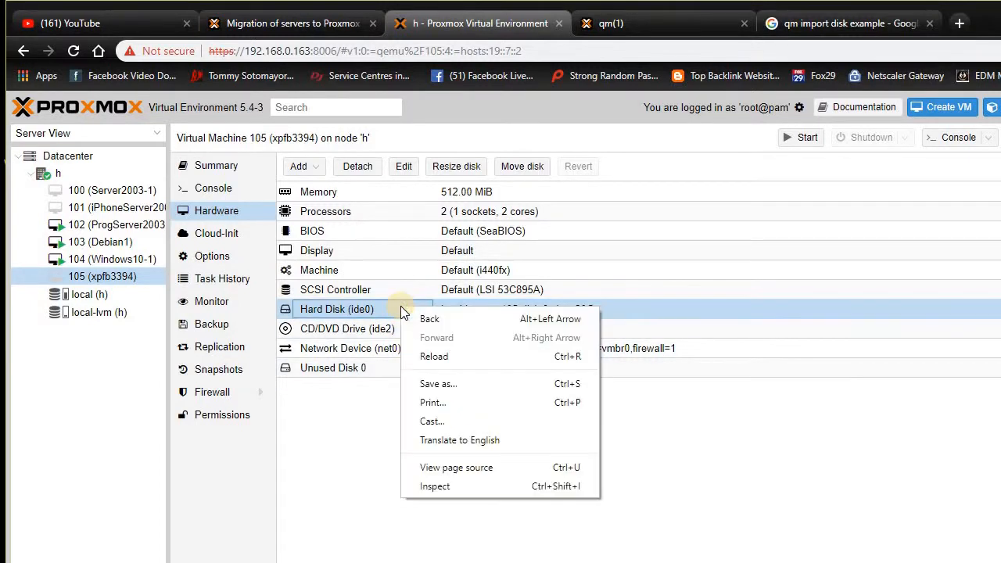
{"action": "left_click", "coordinate": [670, 307]}
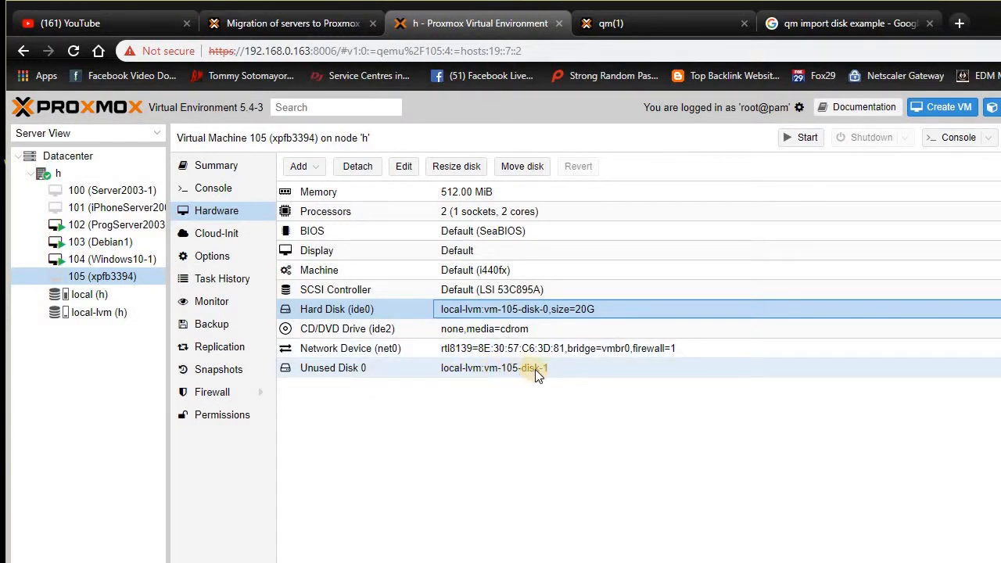
{"action": "right_click", "coordinate": [497, 309]}
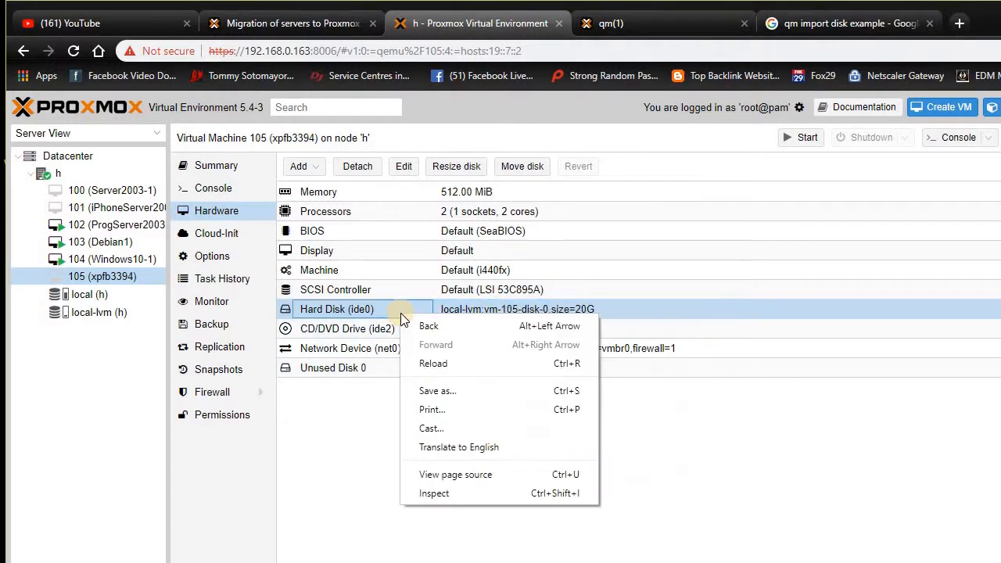
{"action": "left_click", "coordinate": [369, 311]}
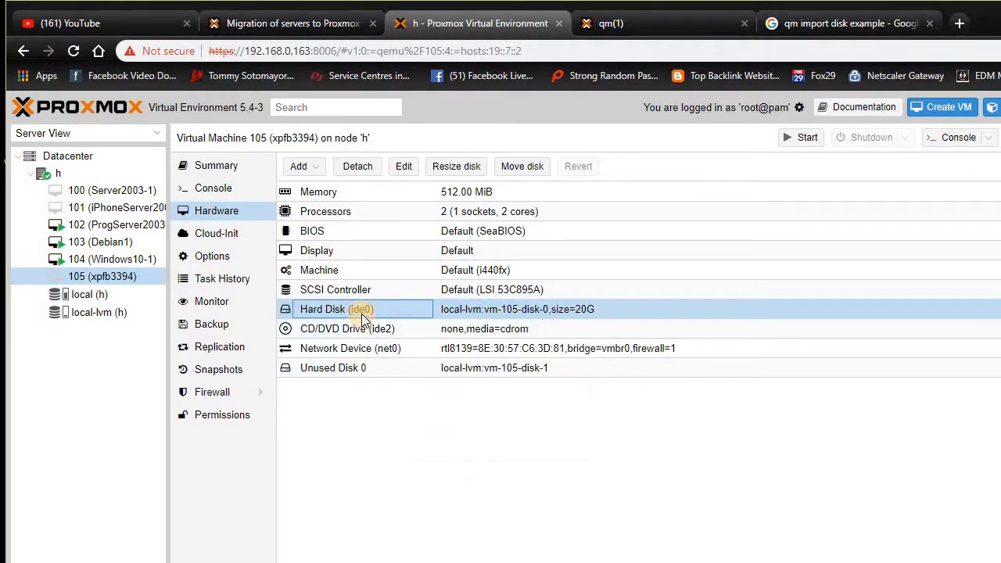
{"action": "left_click", "coordinate": [357, 166]}
{"action": "left_click", "coordinate": [532, 379]}
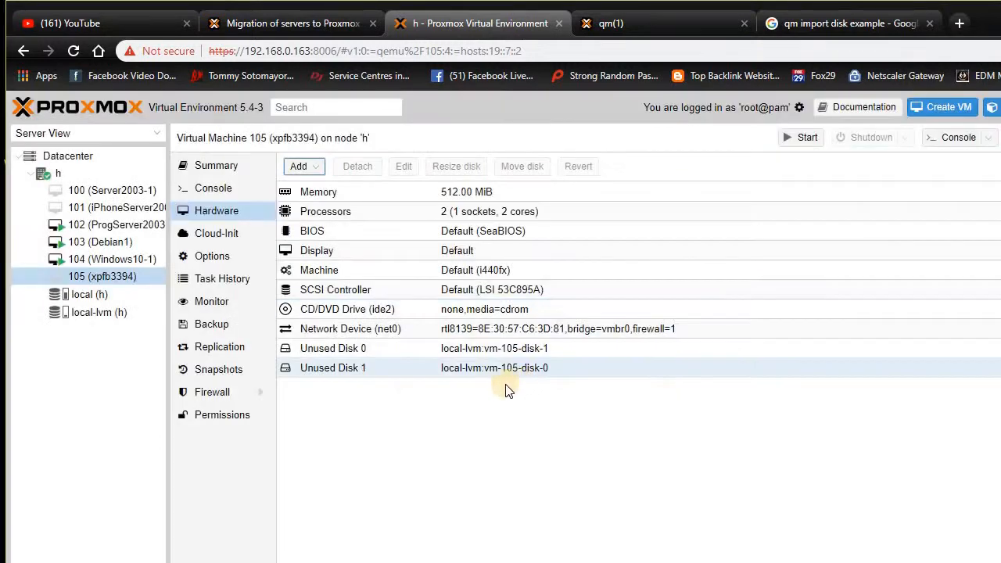
{"action": "left_click", "coordinate": [403, 353]}
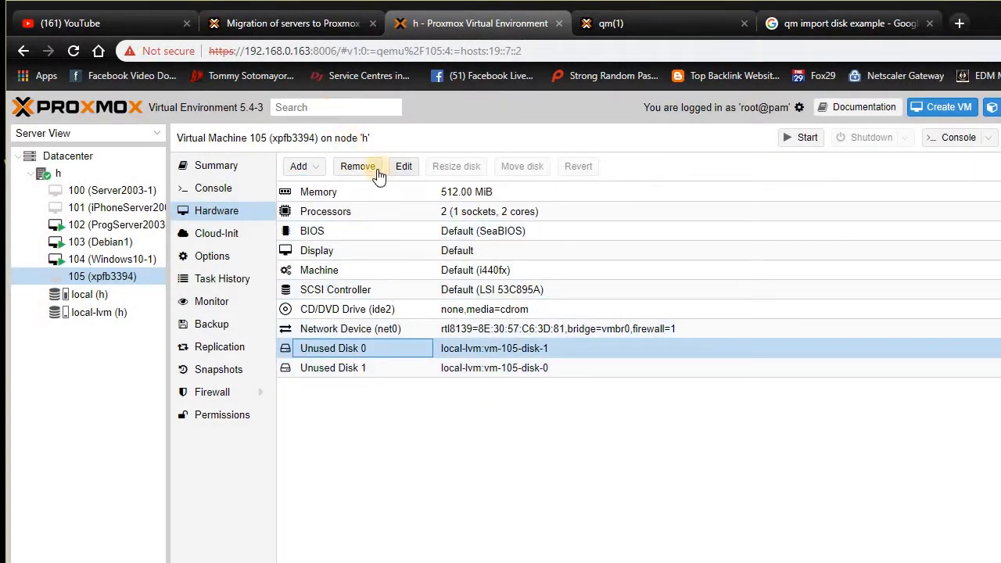
{"action": "left_click", "coordinate": [300, 168]}
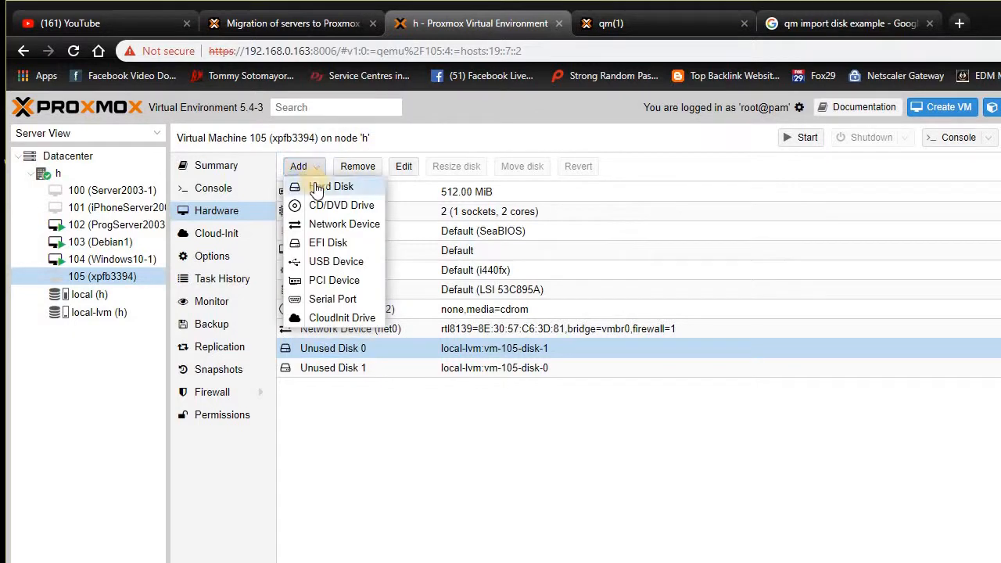
{"action": "left_click", "coordinate": [317, 190]}
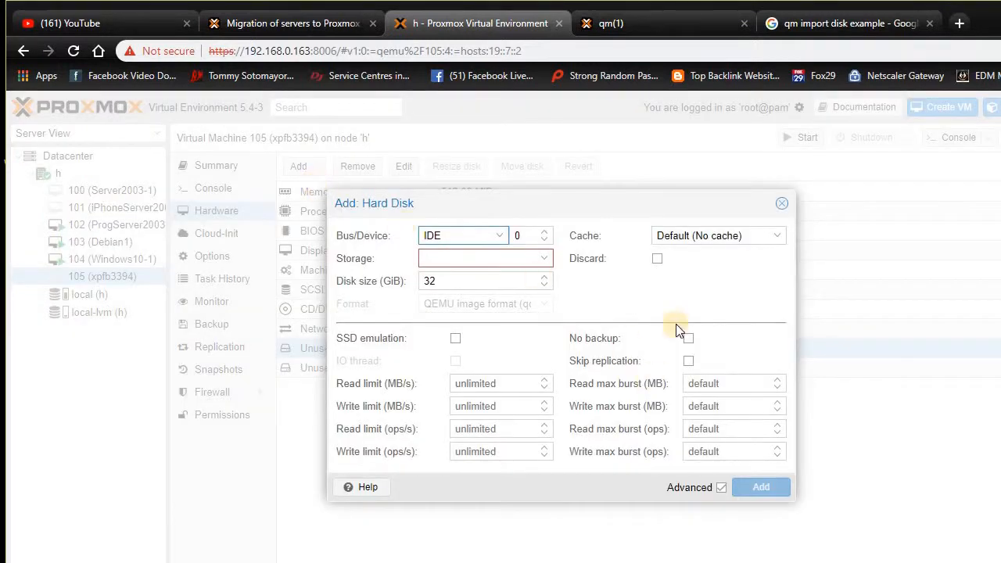
{"action": "left_click", "coordinate": [781, 204]}
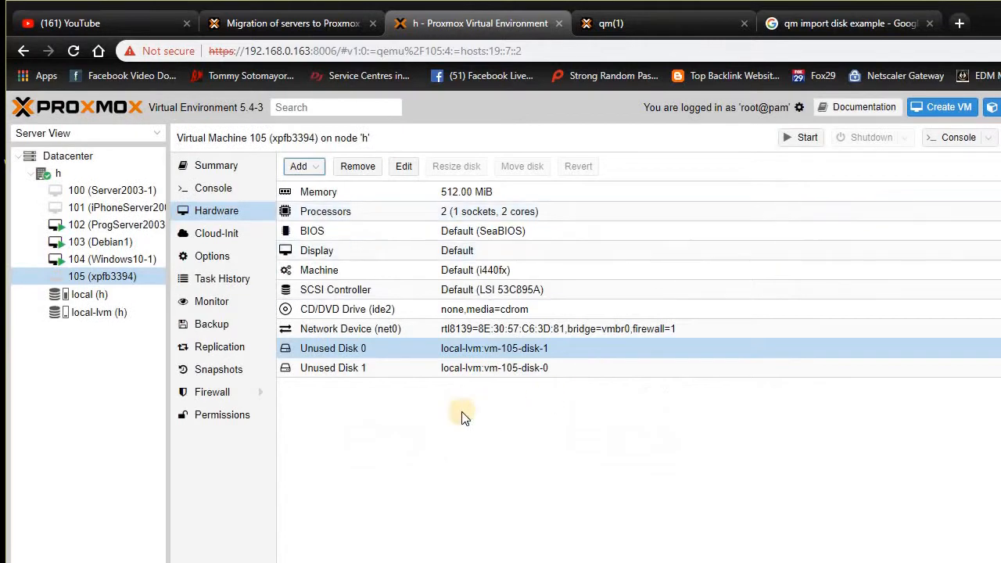
{"action": "left_click", "coordinate": [451, 349]}
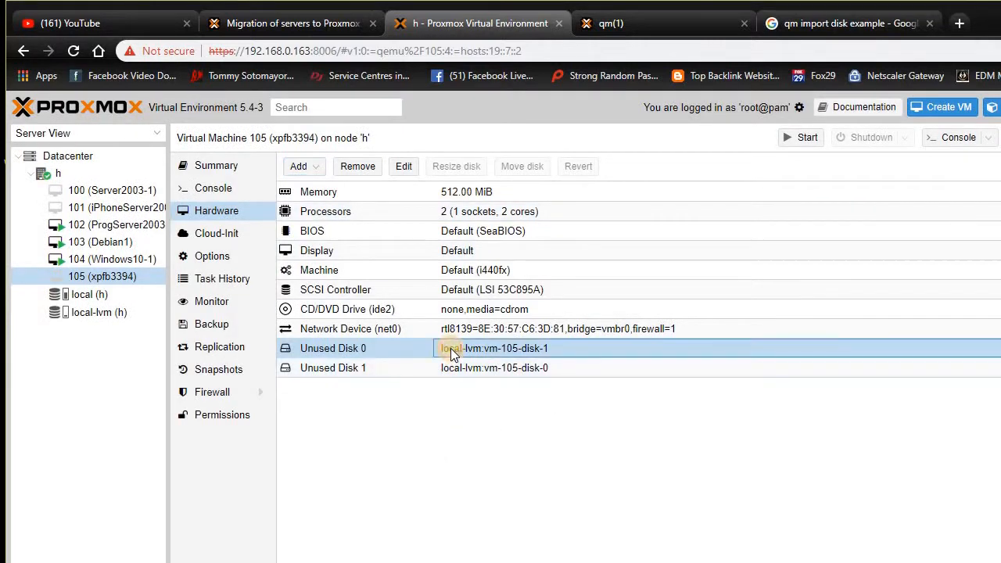
{"action": "left_click", "coordinate": [405, 353]}
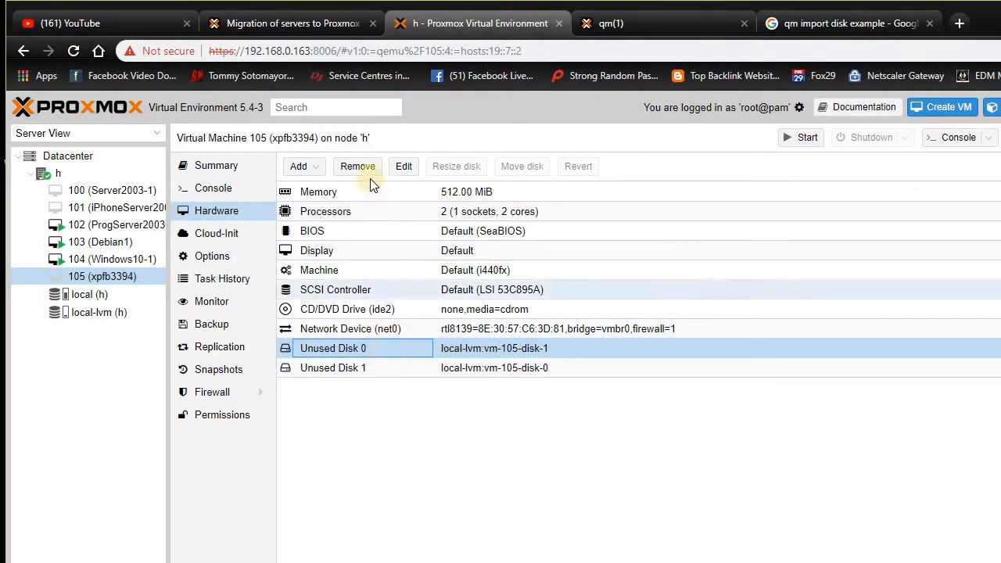
{"action": "left_click", "coordinate": [314, 168]}
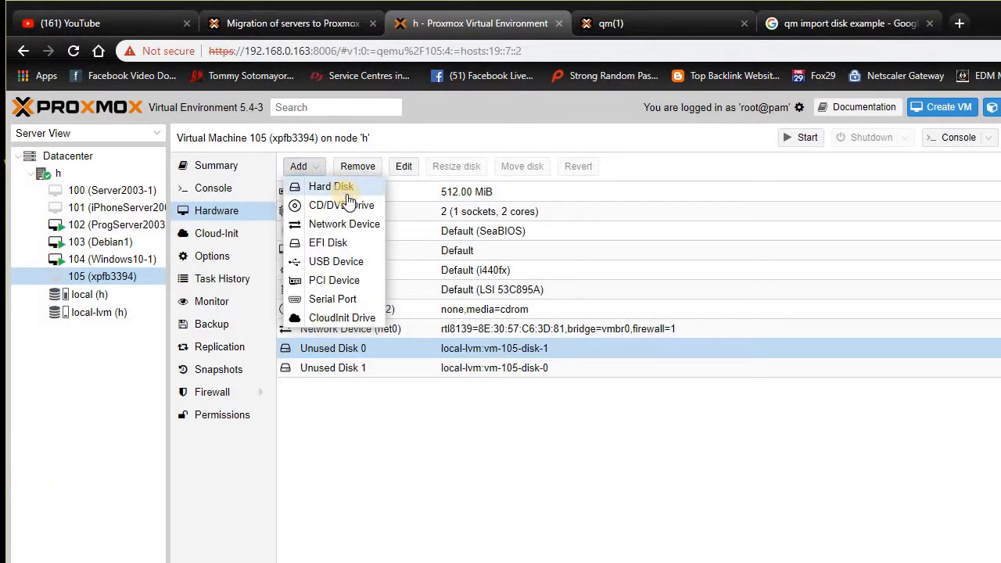
{"action": "left_click", "coordinate": [344, 190]}
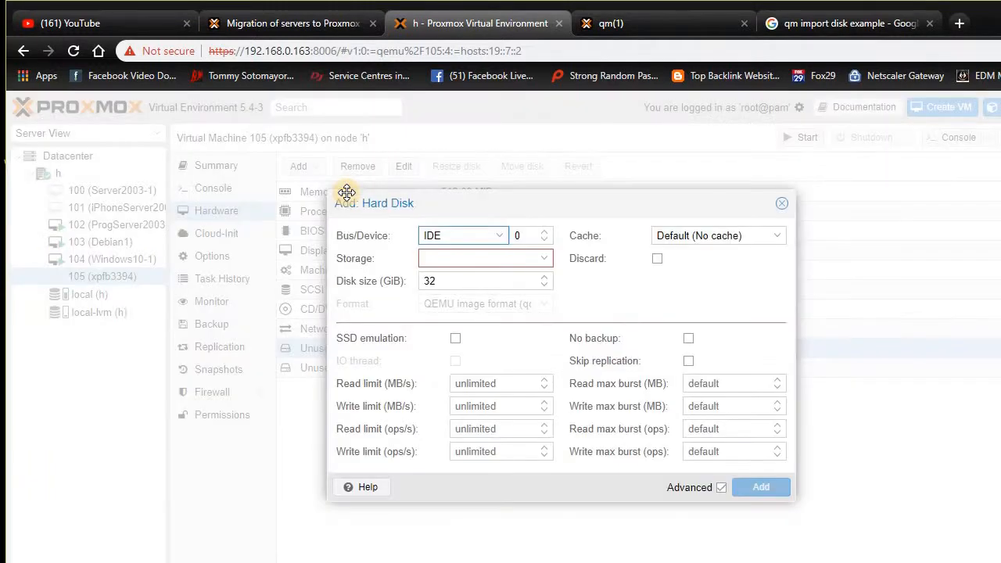
{"action": "left_click", "coordinate": [499, 235]}
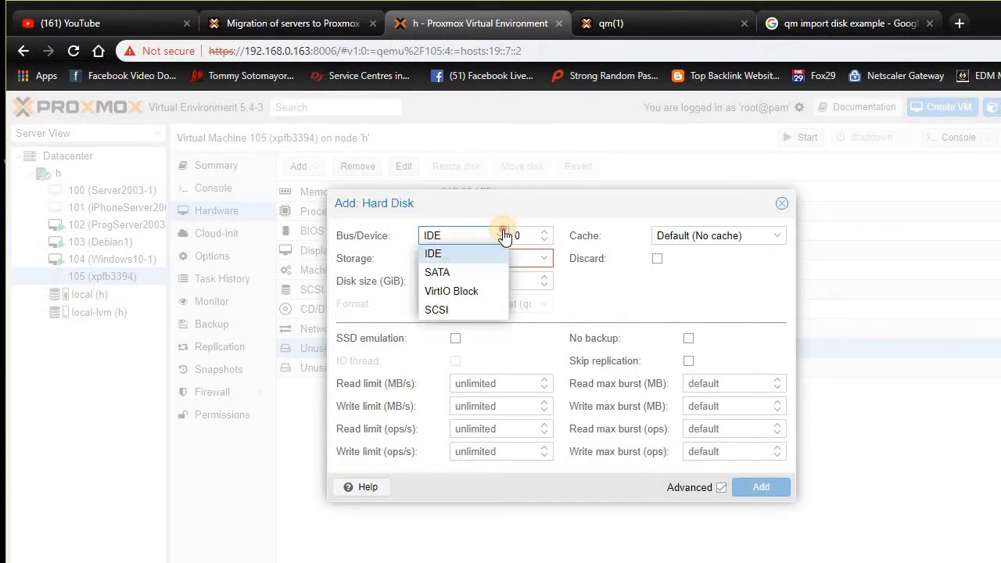
{"action": "left_click", "coordinate": [557, 254]}
{"action": "left_click", "coordinate": [550, 260]}
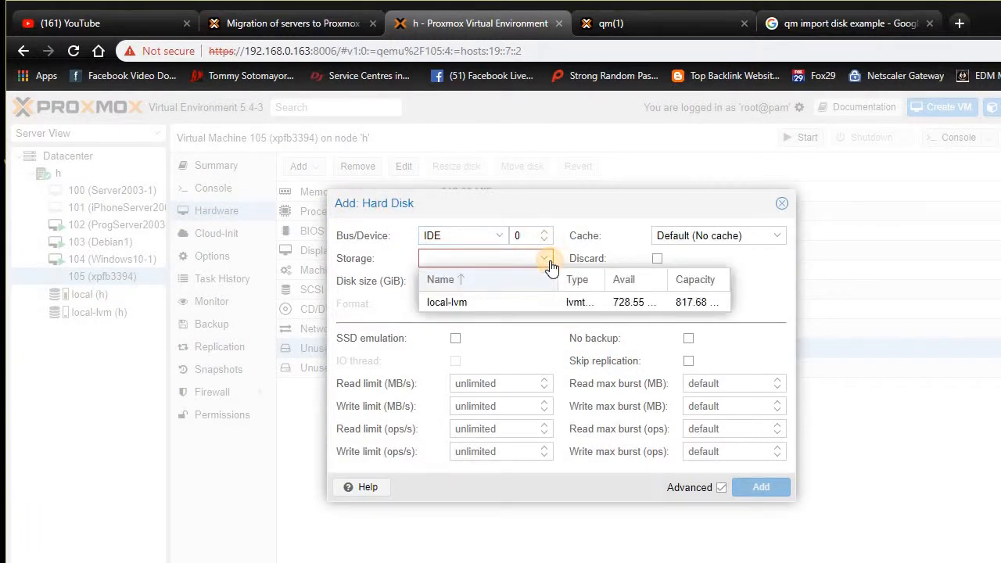
{"action": "left_click", "coordinate": [545, 304]}
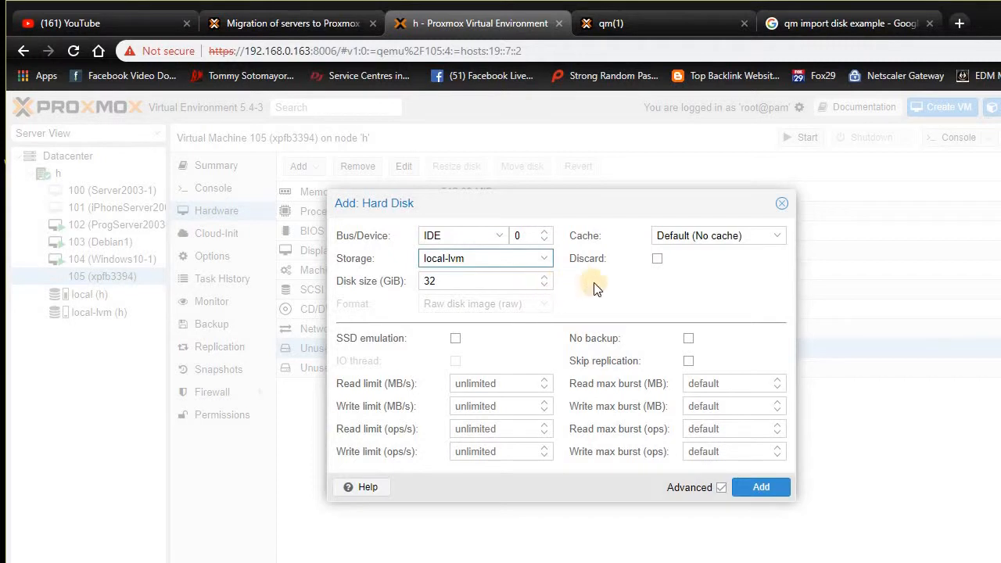
{"action": "left_click", "coordinate": [781, 203]}
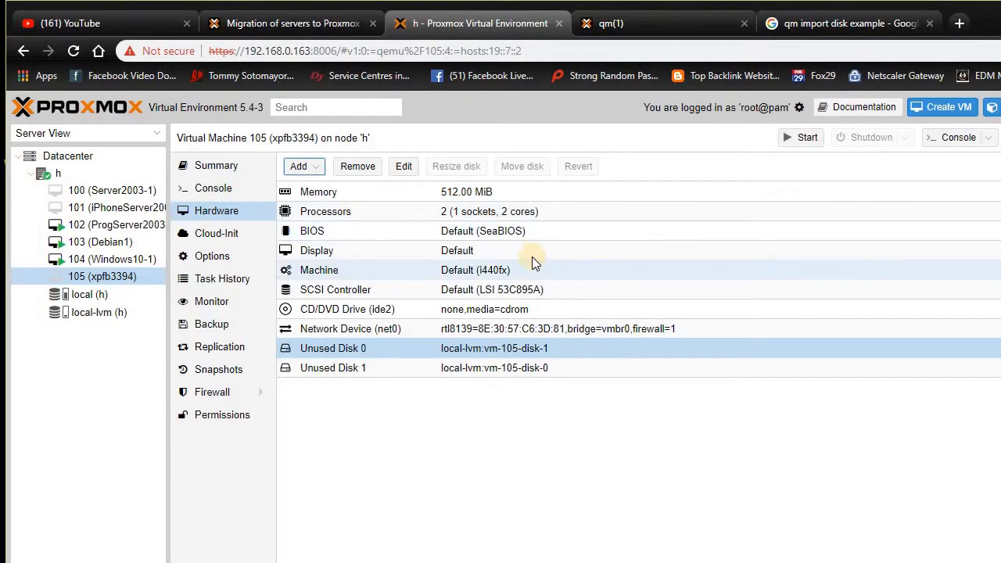
{"action": "left_click", "coordinate": [444, 369]}
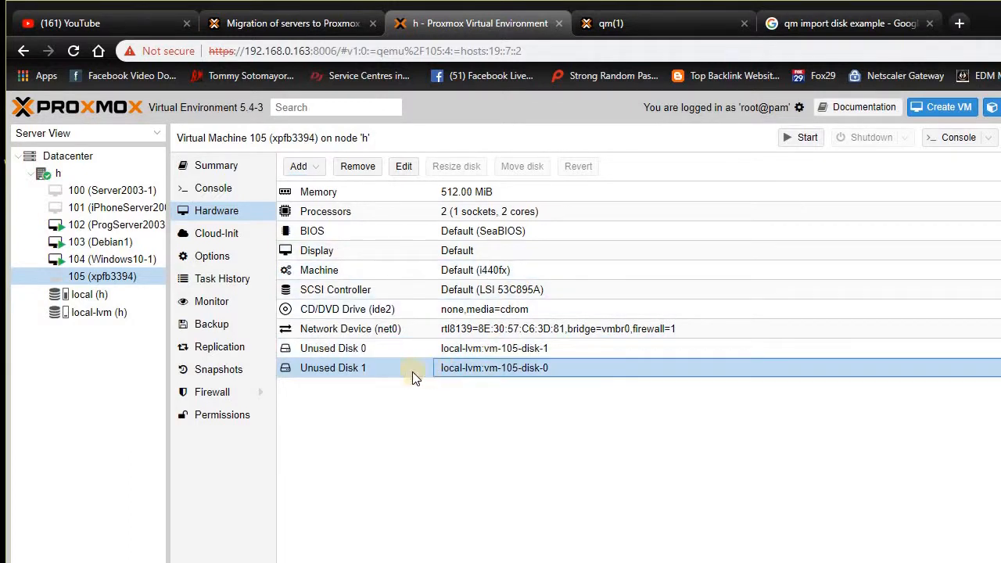
{"action": "double_click", "coordinate": [313, 369]}
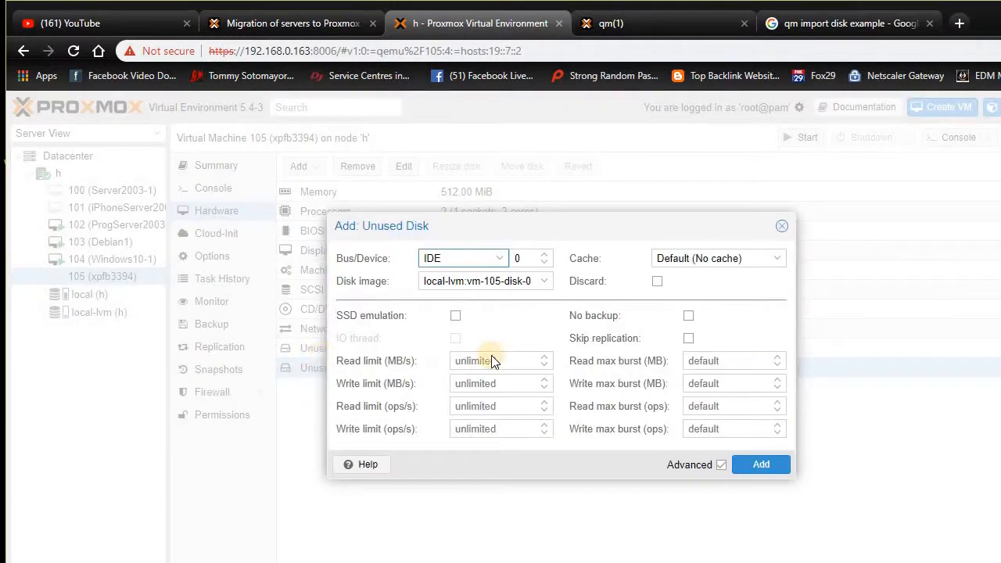
{"action": "left_click", "coordinate": [783, 228]}
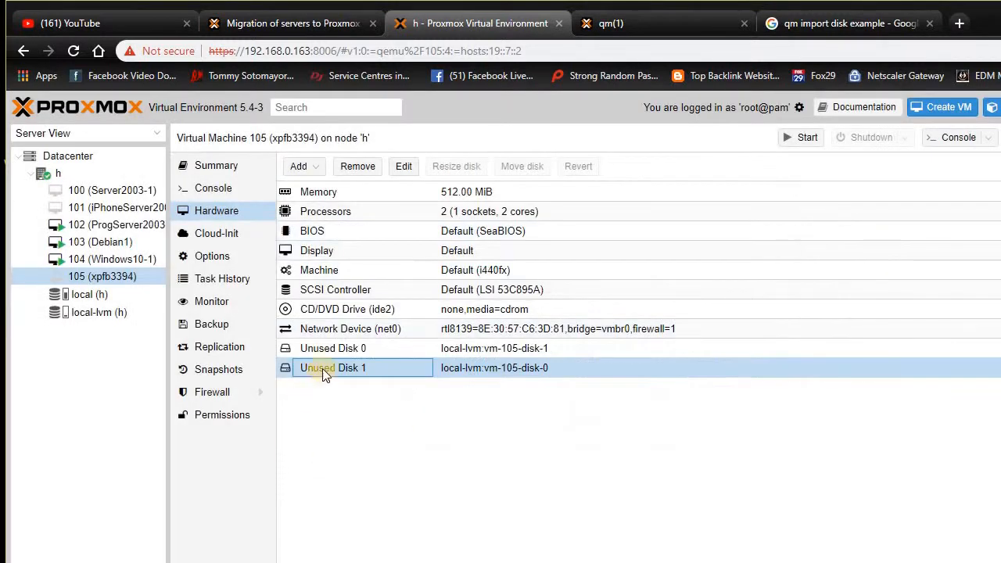
Attach Unused Disk 0 (local-lvm:vm-105-disk-1) to VM 105 as IDE 0, and start the VM with its console open.
{"action": "left_click", "coordinate": [335, 348]}
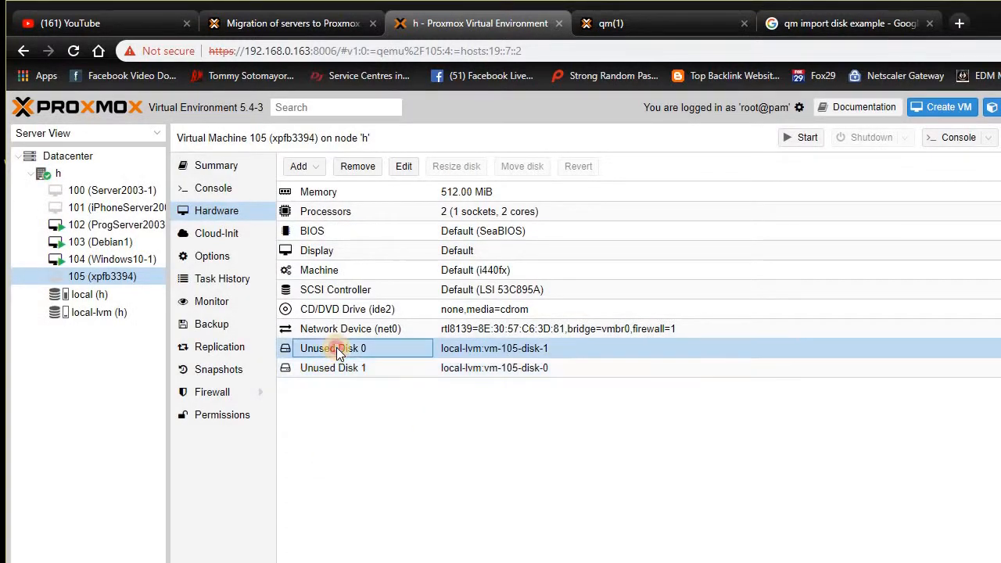
{"action": "double_click", "coordinate": [337, 350]}
{"action": "left_click", "coordinate": [762, 465]}
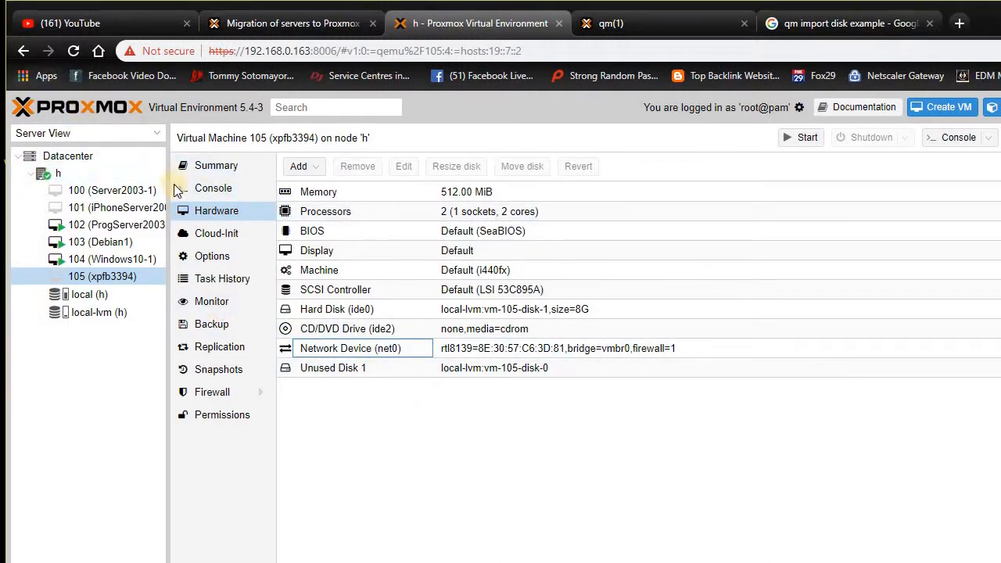
{"action": "left_click", "coordinate": [805, 138]}
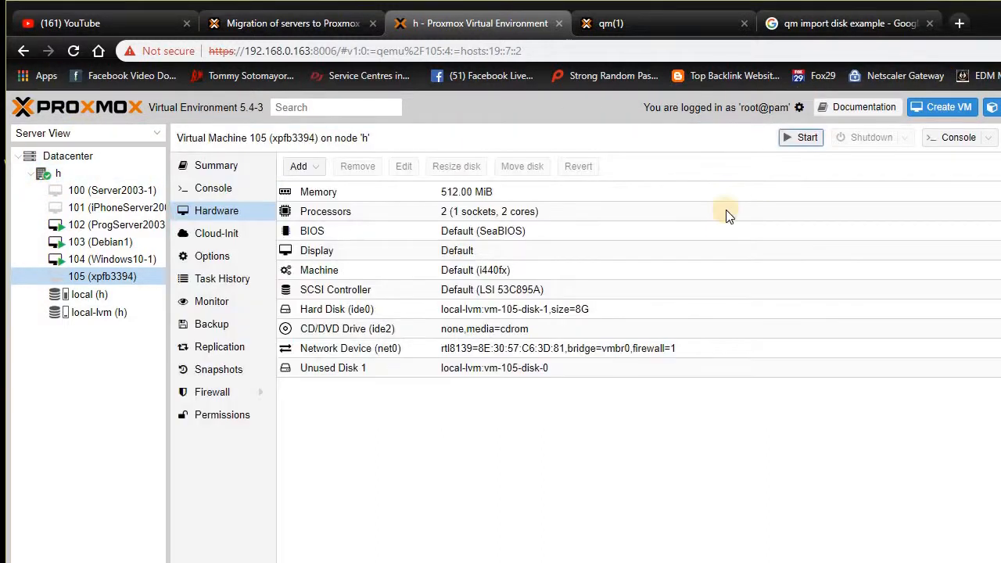
{"action": "left_click", "coordinate": [214, 189]}
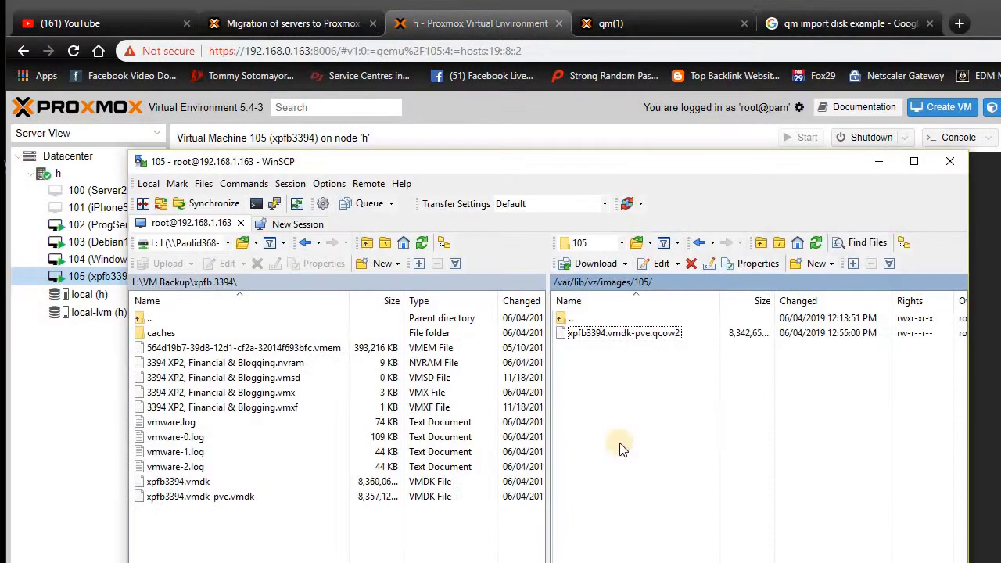
Switch to WinSCP and delete xpfb3394.vmdk-pve.qcow2 from /var/lib/vz/images/105/, confirming the deletion.
{"action": "left_click", "coordinate": [635, 334]}
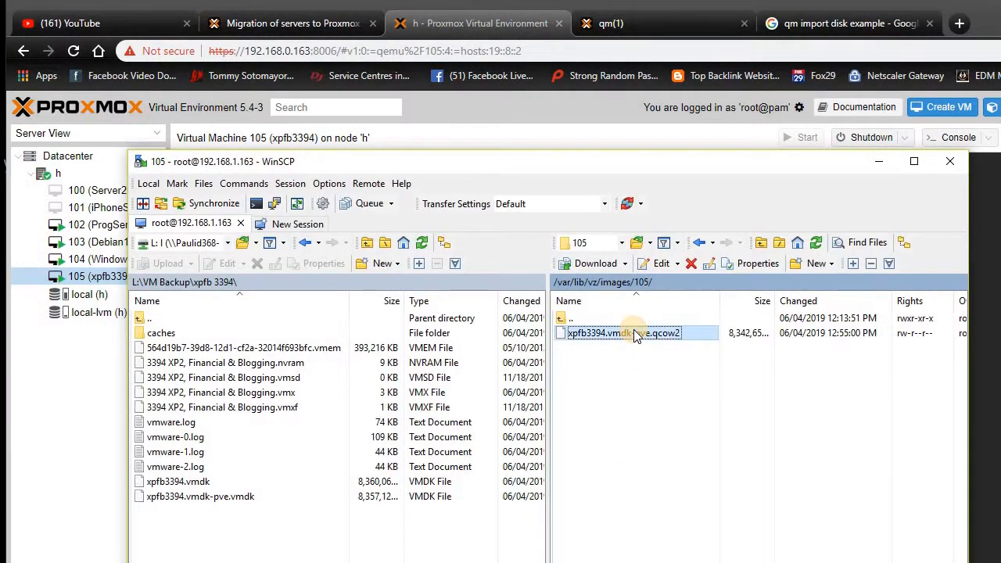
{"action": "right_click", "coordinate": [635, 334]}
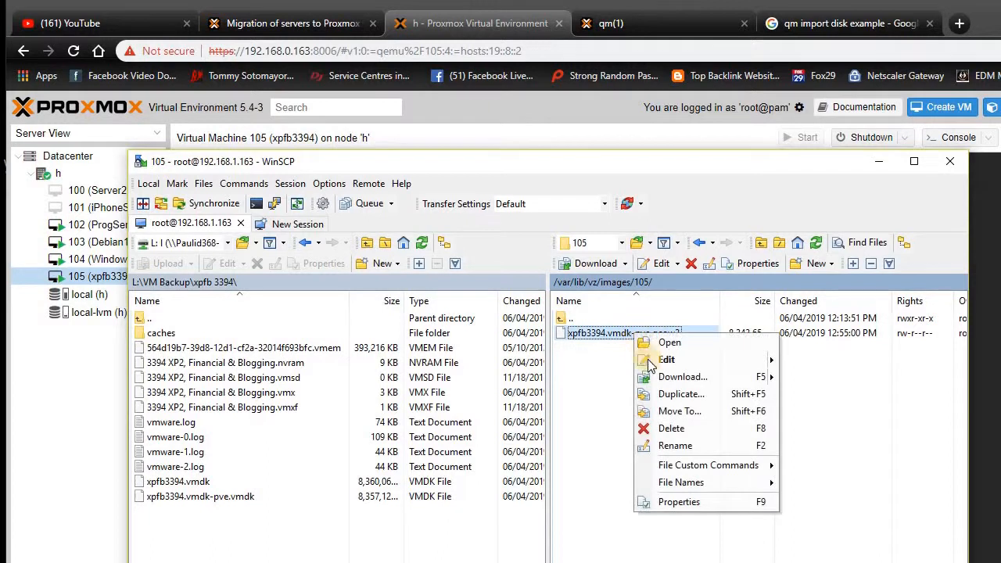
{"action": "left_click", "coordinate": [685, 433]}
{"action": "left_click", "coordinate": [545, 459]}
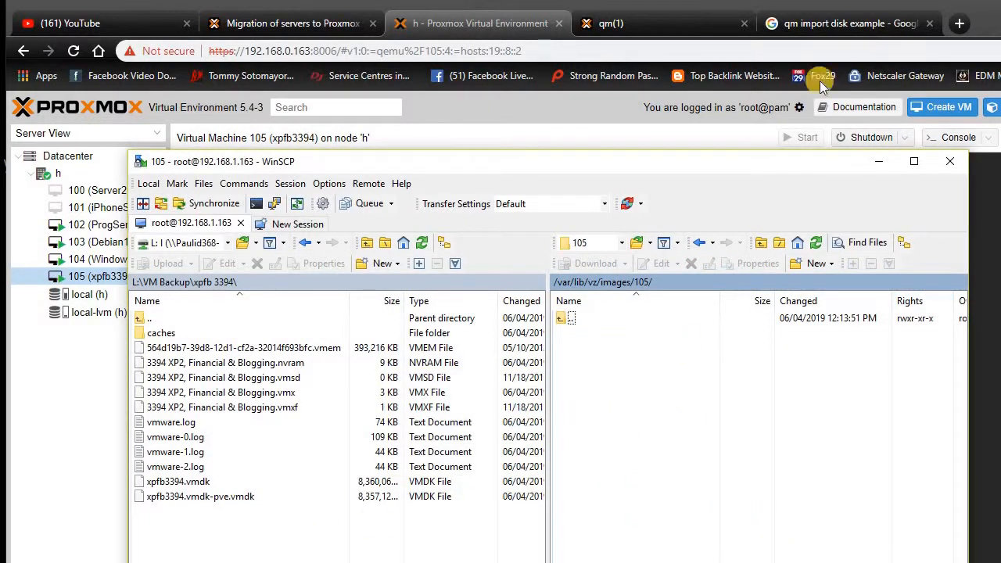
Switch back to VM 105's console in Proxmox and send Ctrl+Alt+Del to the guest through the noVNC extra keys.
{"action": "left_click", "coordinate": [487, 34]}
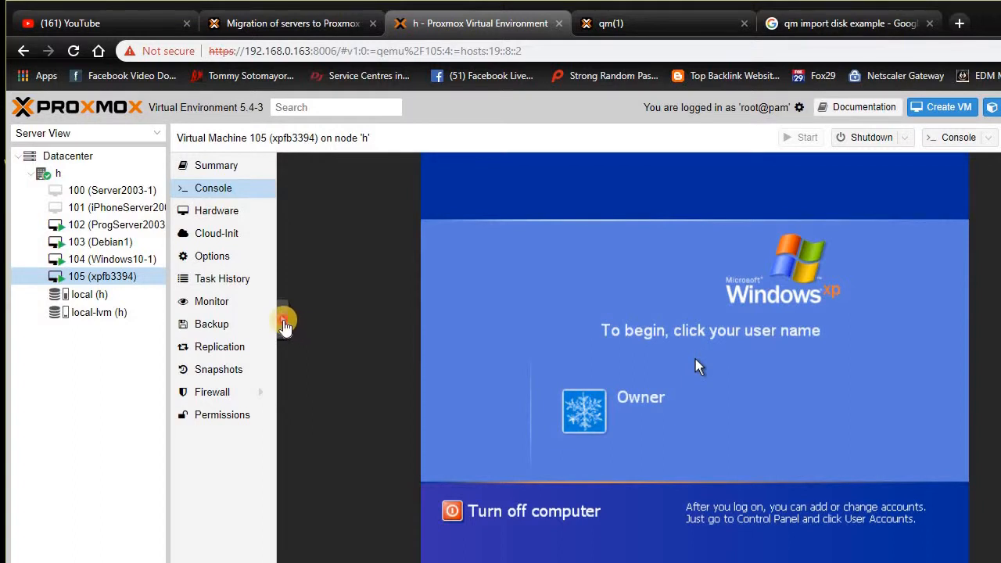
{"action": "left_click", "coordinate": [285, 319]}
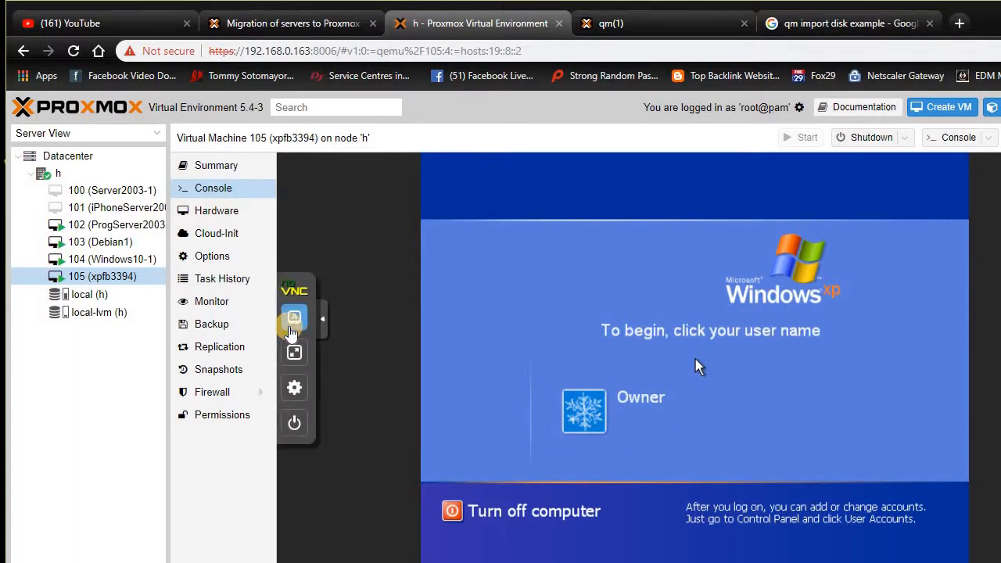
{"action": "left_click", "coordinate": [293, 318]}
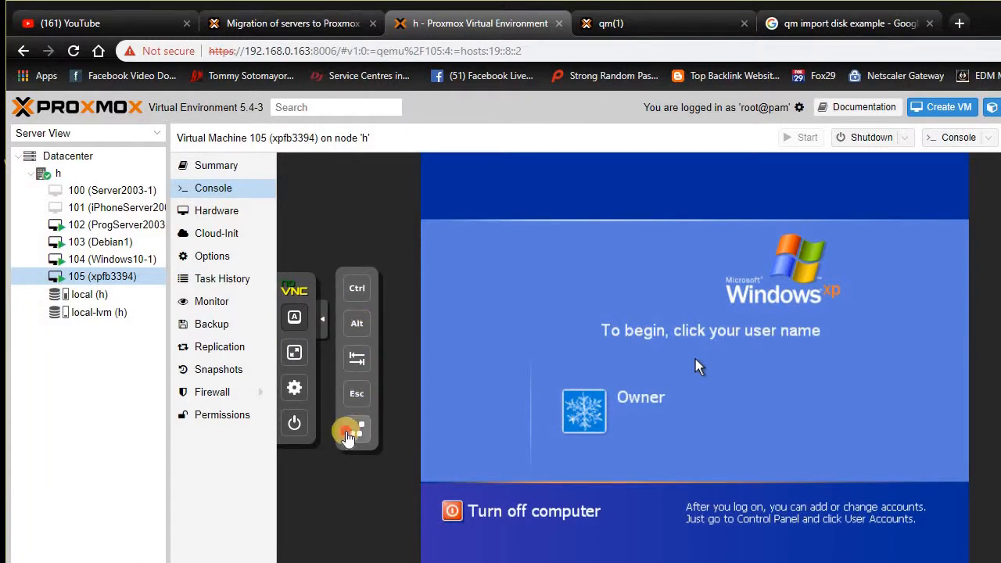
{"action": "left_click", "coordinate": [349, 432]}
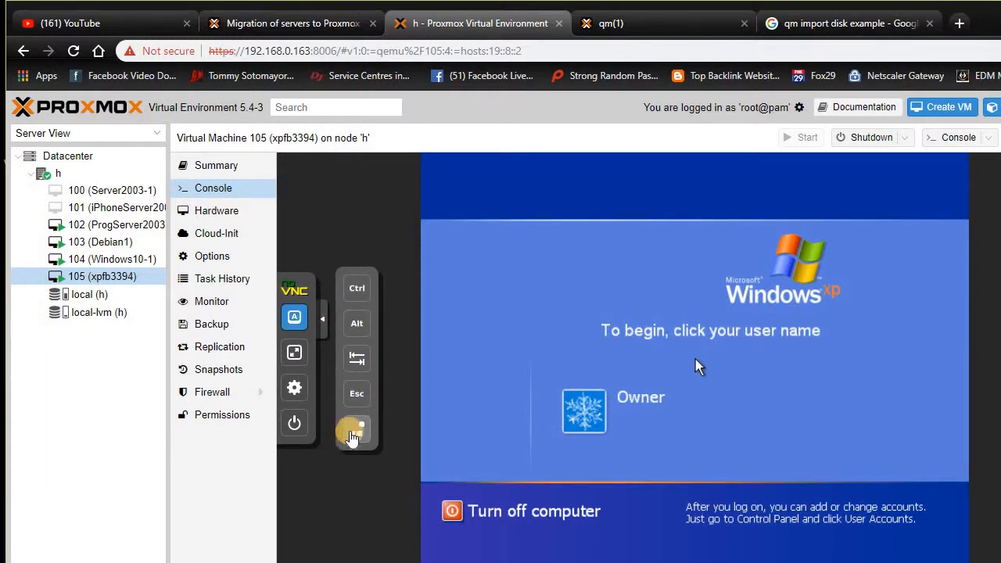
Log in to Windows XP as Owner, entering the account password.
{"action": "left_click", "coordinate": [591, 411]}
{"action": "left_click", "coordinate": [648, 435]}
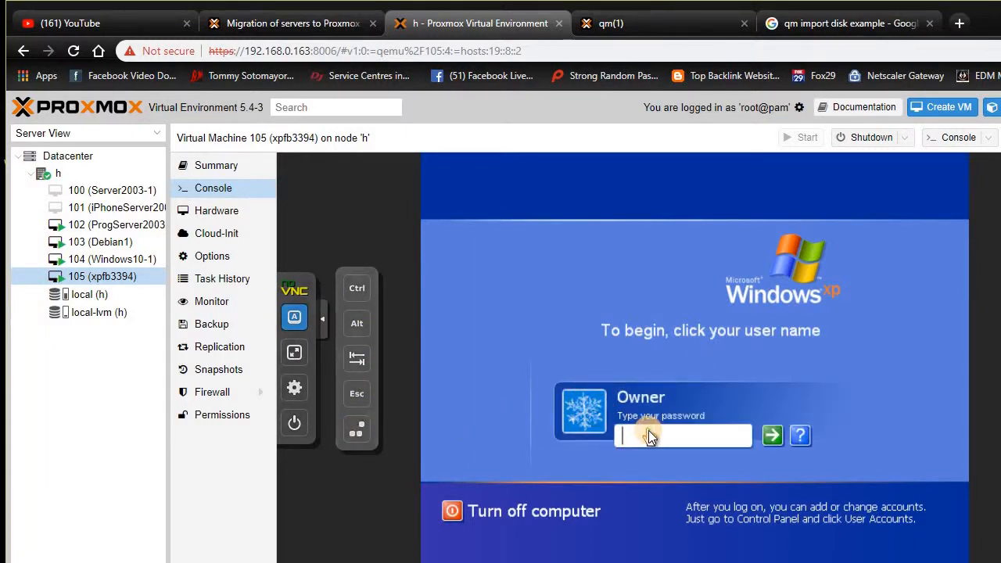
{"action": "type", "text": "••••••••"}
{"action": "key", "text": "Return"}
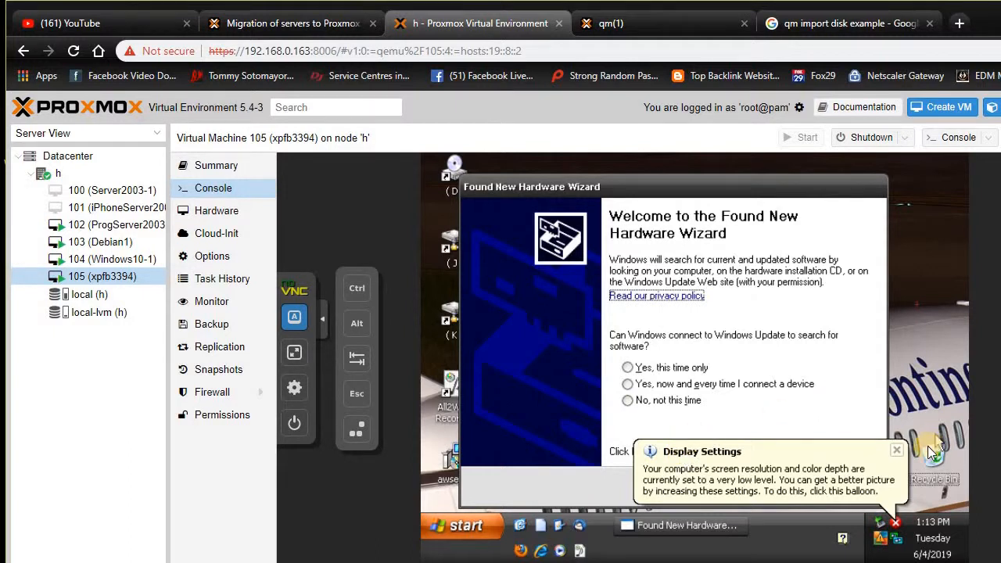
Set the Windows XP screen resolution to 1280 by 1024 pixels in Display Properties and keep the new settings.
{"action": "right_click", "coordinate": [904, 354]}
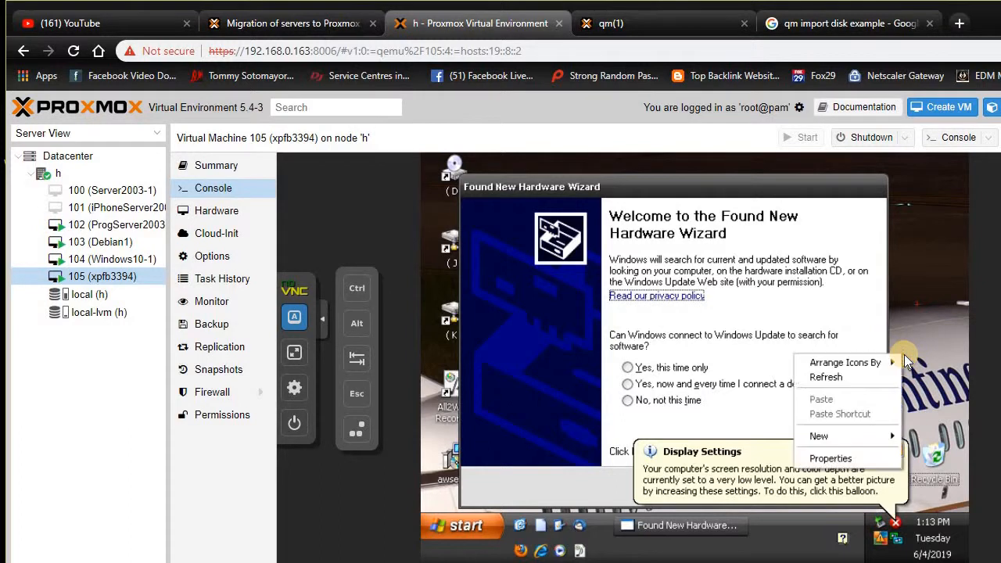
{"action": "left_click", "coordinate": [861, 458]}
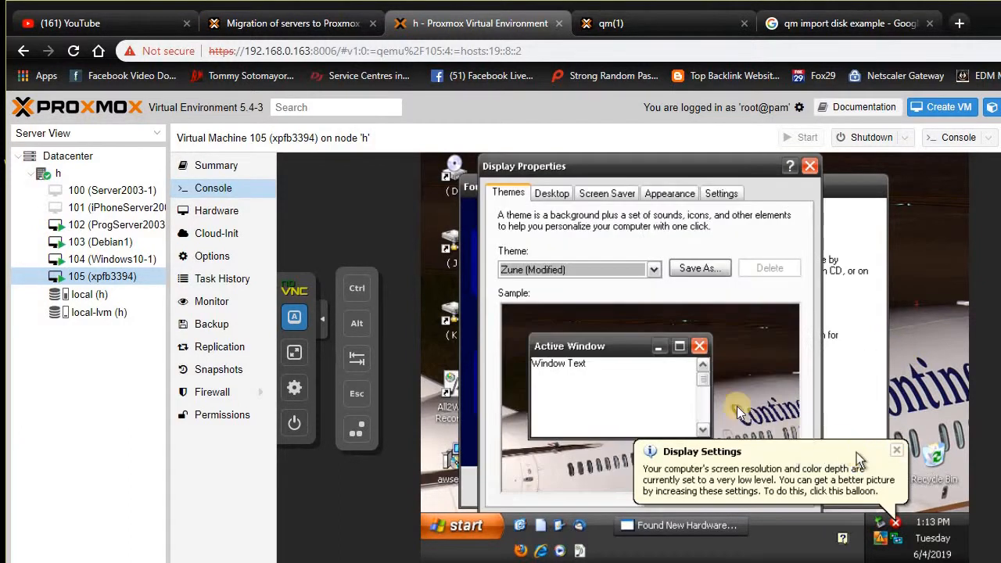
{"action": "left_click", "coordinate": [723, 194]}
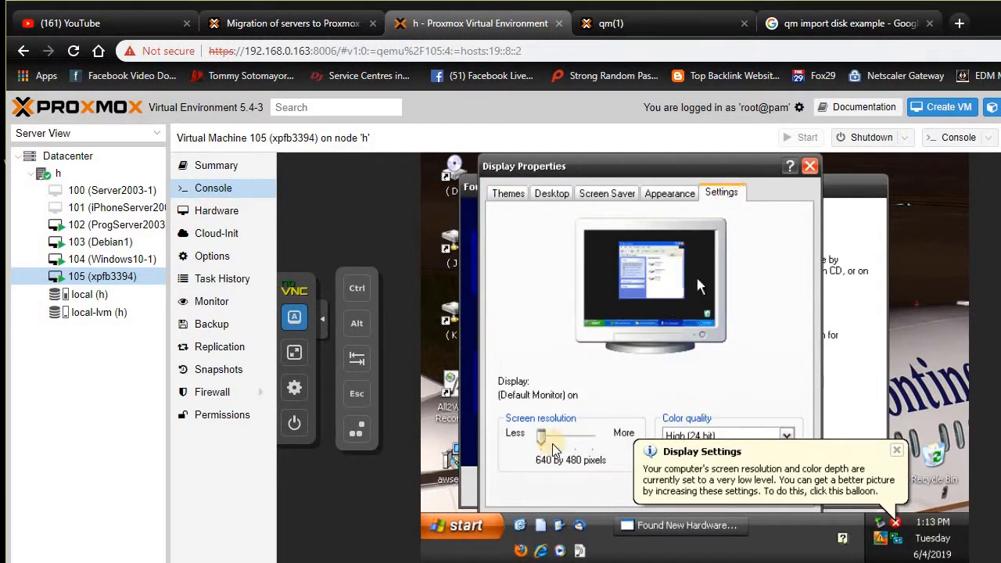
{"action": "left_click_drag", "start_coordinate": [540, 438], "coordinate": [598, 453]}
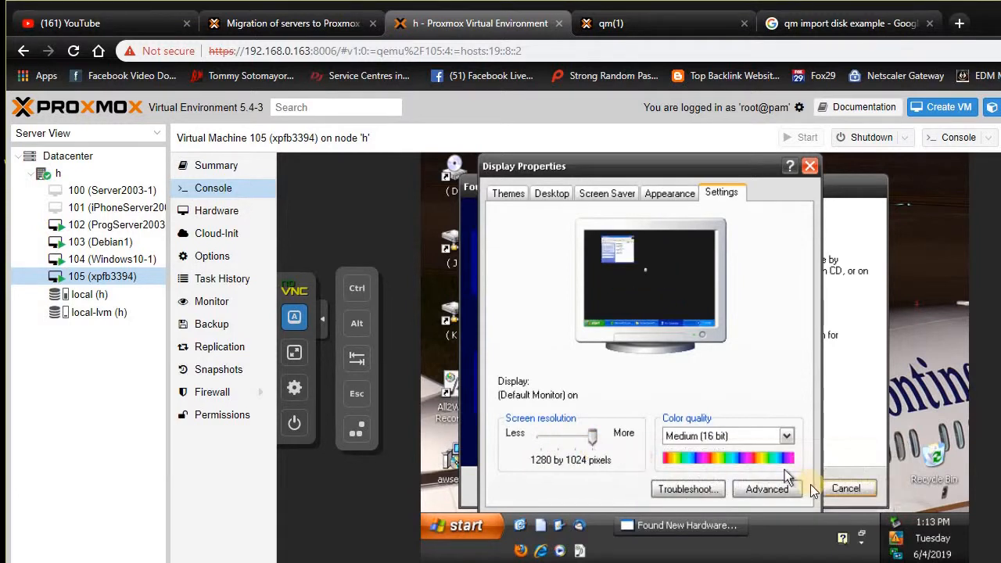
{"action": "left_click_drag", "start_coordinate": [747, 170], "coordinate": [798, 177]}
{"action": "left_click", "coordinate": [725, 178]}
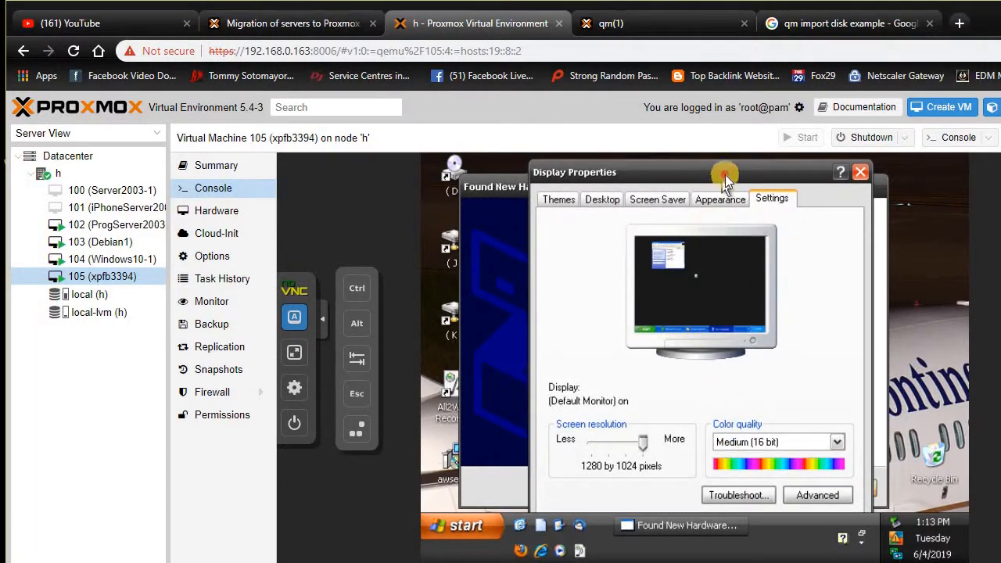
{"action": "left_click_drag", "start_coordinate": [725, 154], "coordinate": [768, 167]}
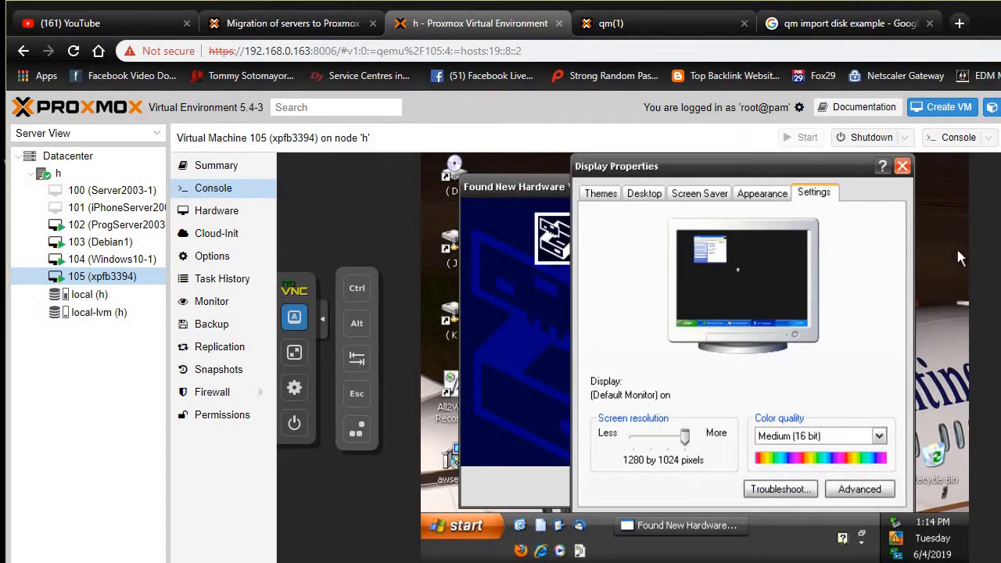
{"action": "key", "text": "super+Up"}
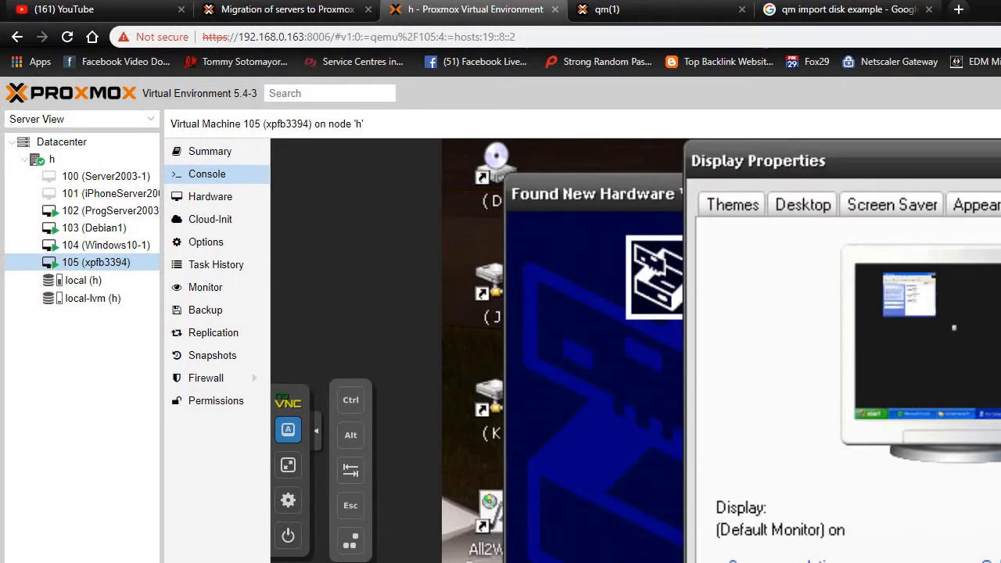
{"action": "left_click_drag", "start_coordinate": [899, 161], "coordinate": [861, 136]}
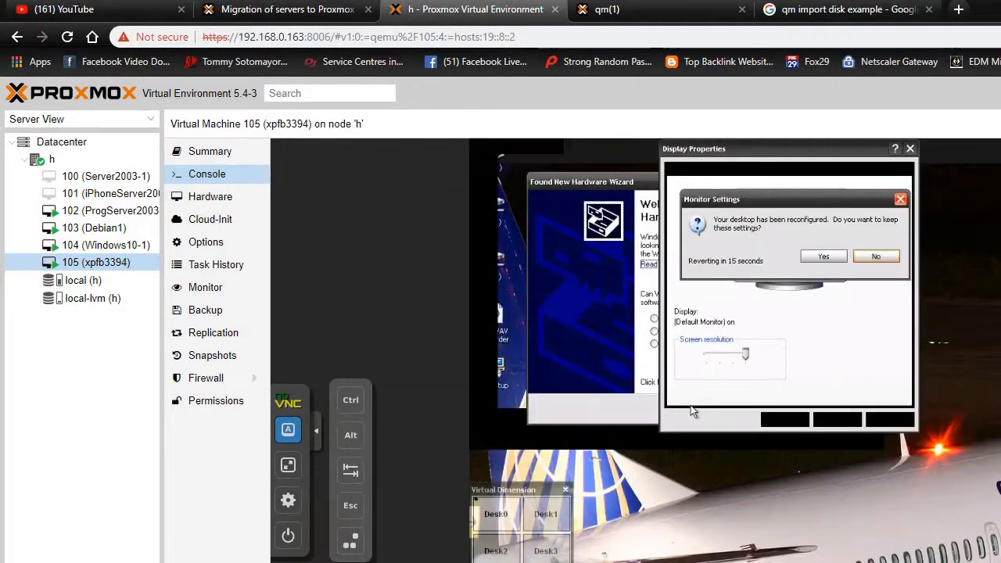
{"action": "left_click", "coordinate": [831, 256]}
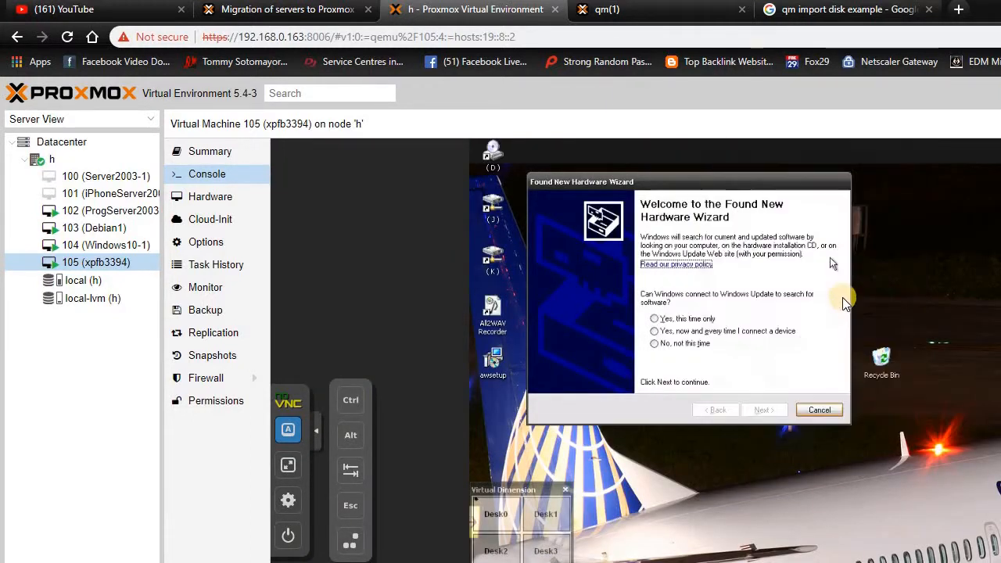
Cancel each Found New Hardware Wizard and agree to restart Windows XP for the newly installed devices.
{"action": "left_click", "coordinate": [820, 412]}
{"action": "left_click", "coordinate": [797, 414]}
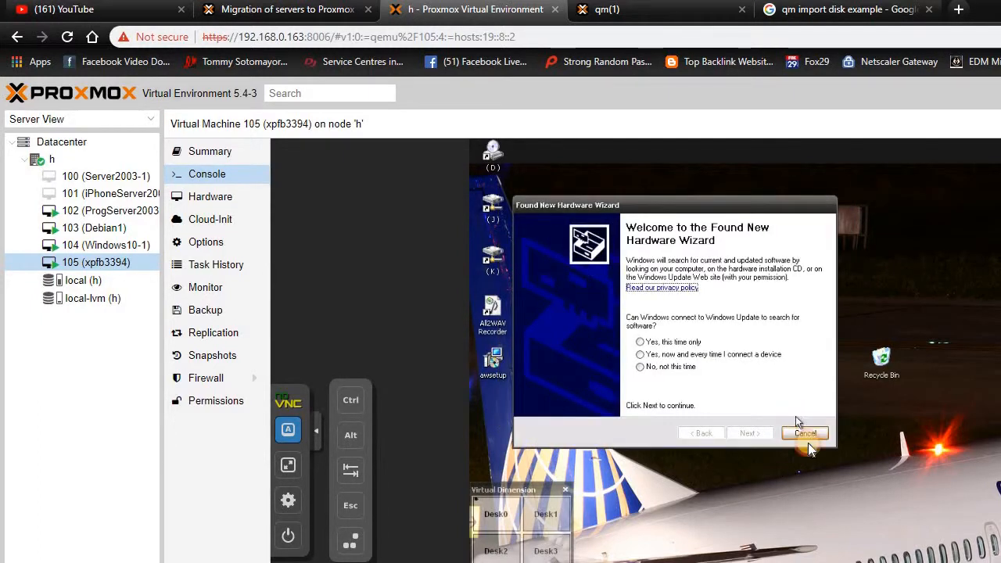
{"action": "left_click", "coordinate": [809, 439]}
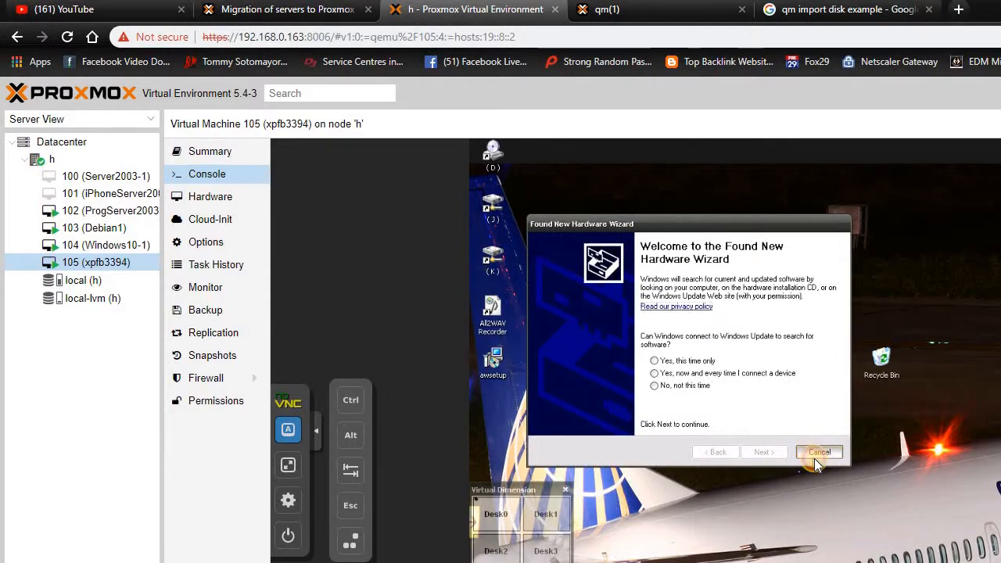
{"action": "left_click", "coordinate": [813, 456]}
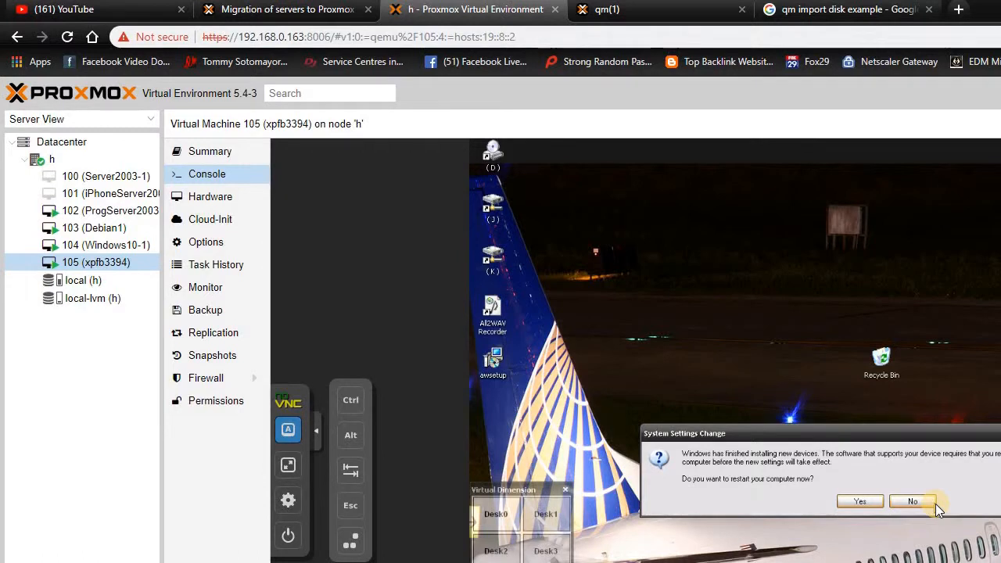
{"action": "left_click", "coordinate": [855, 502]}
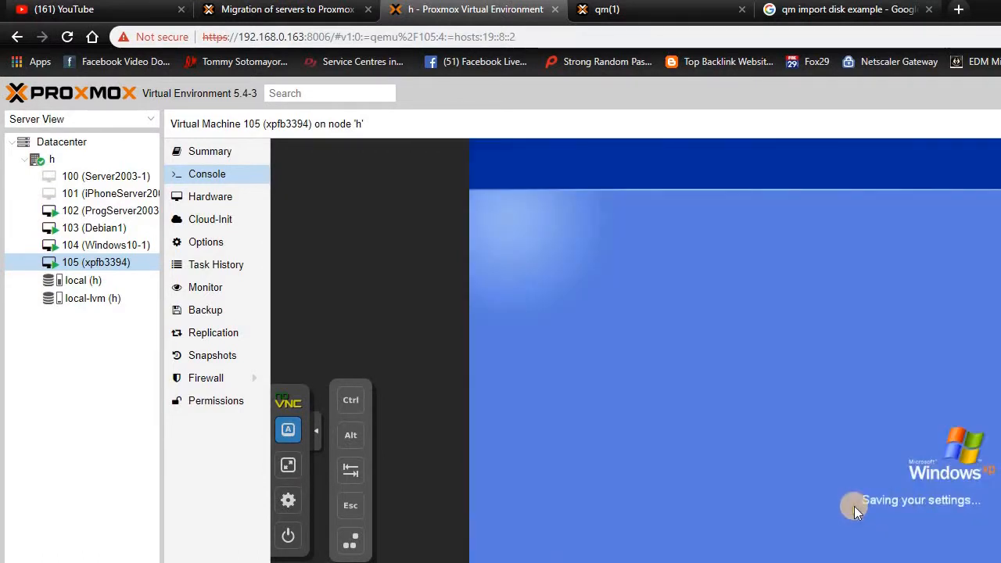